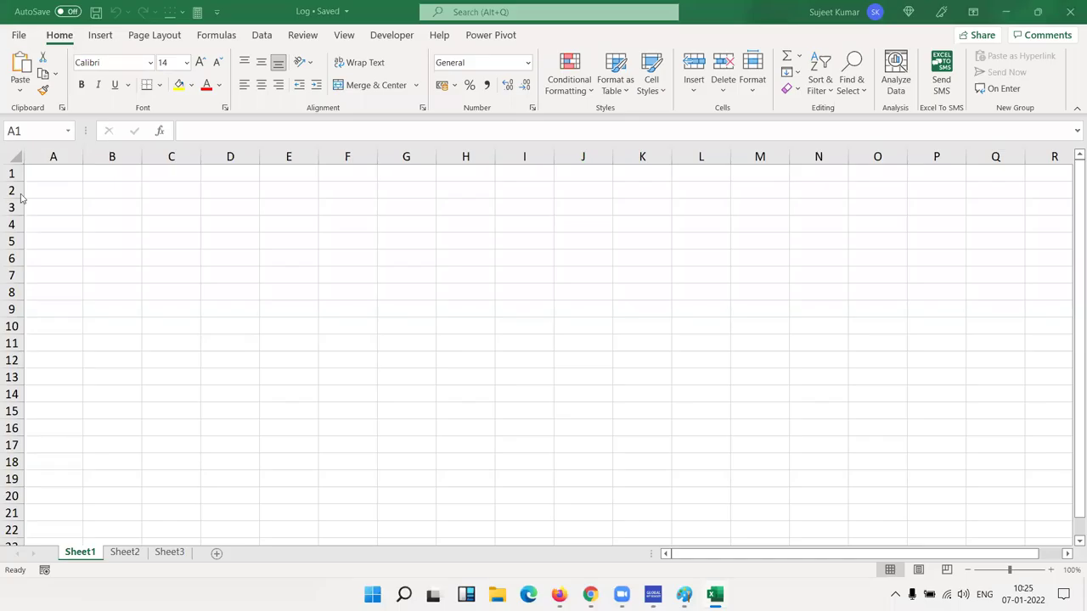
- Rename the first sheet tab to 'Welcole'
{"action": "double_click", "coordinate": [79, 552]}
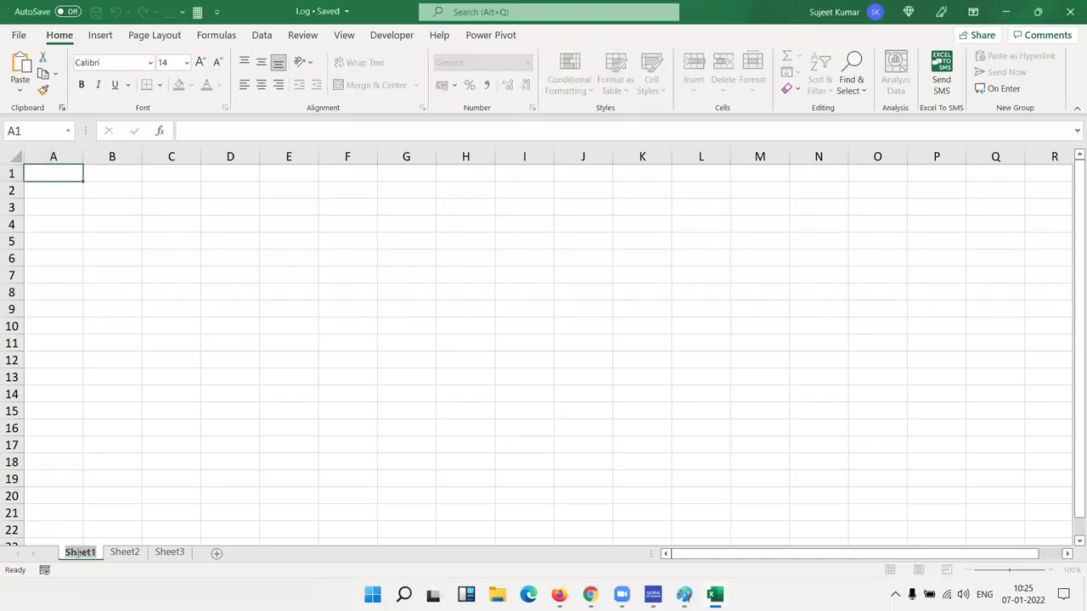
{"action": "type", "text": "We"}
{"action": "type", "text": "lco"}
{"action": "type", "text": "me"}
{"action": "key", "text": "BackSpace"}
{"action": "key", "text": "BackSpace"}
{"action": "type", "text": "le"}
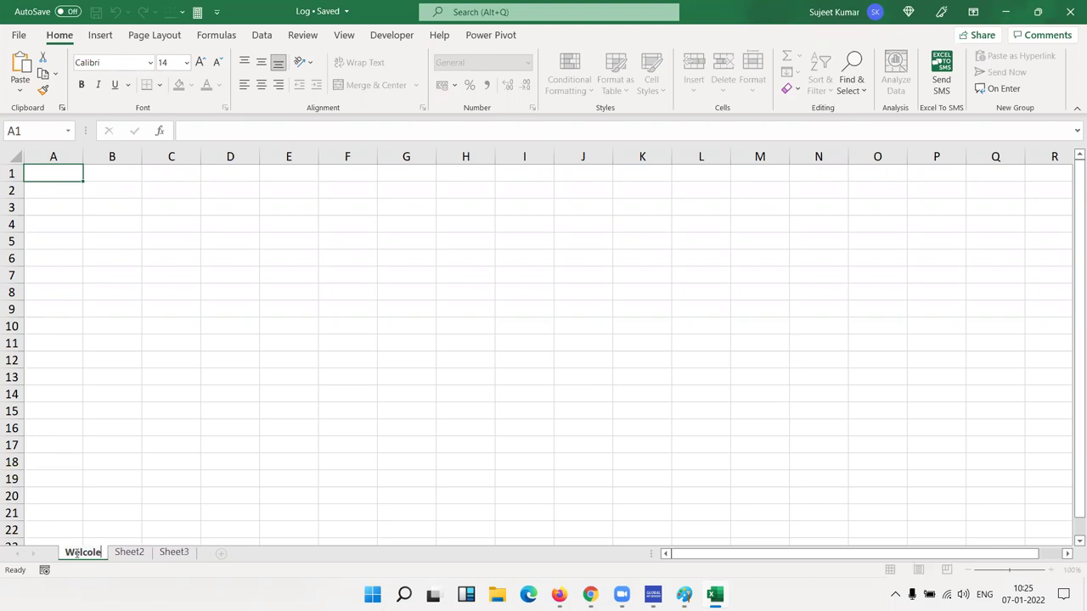
{"action": "left_click", "coordinate": [102, 445]}
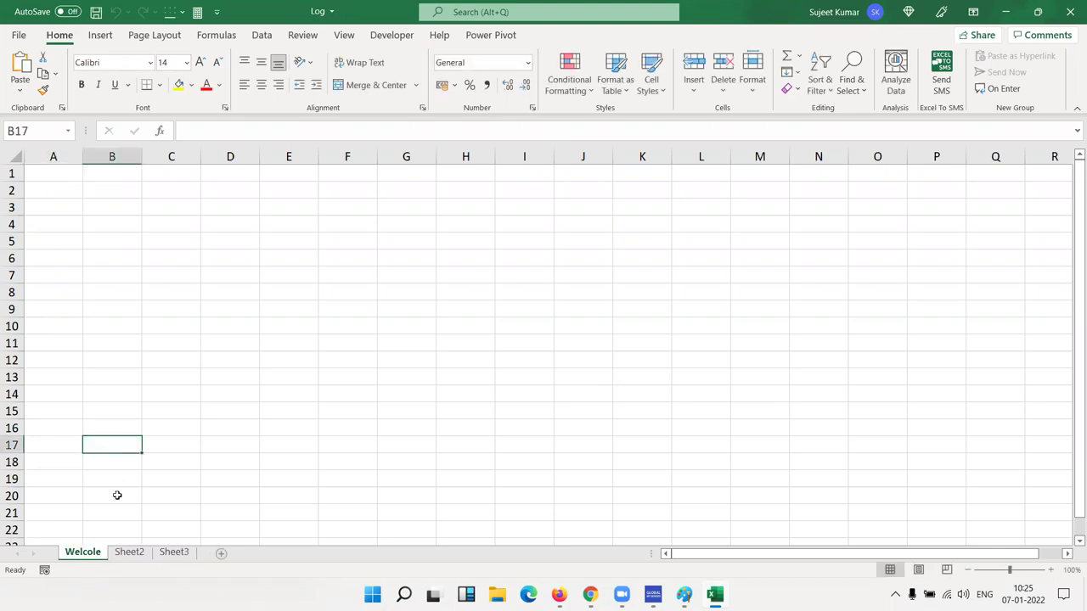
- Rename Sheet3 to 'Admin'
{"action": "left_click", "coordinate": [174, 553]}
{"action": "double_click", "coordinate": [173, 553]}
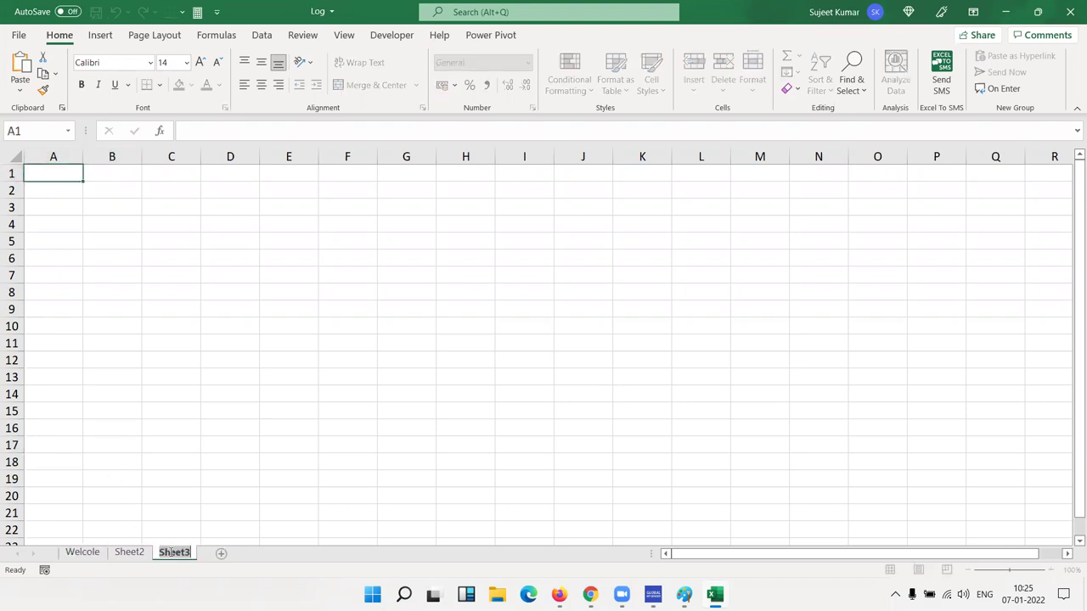
{"action": "type", "text": "Admin"}
{"action": "left_click", "coordinate": [176, 459]}
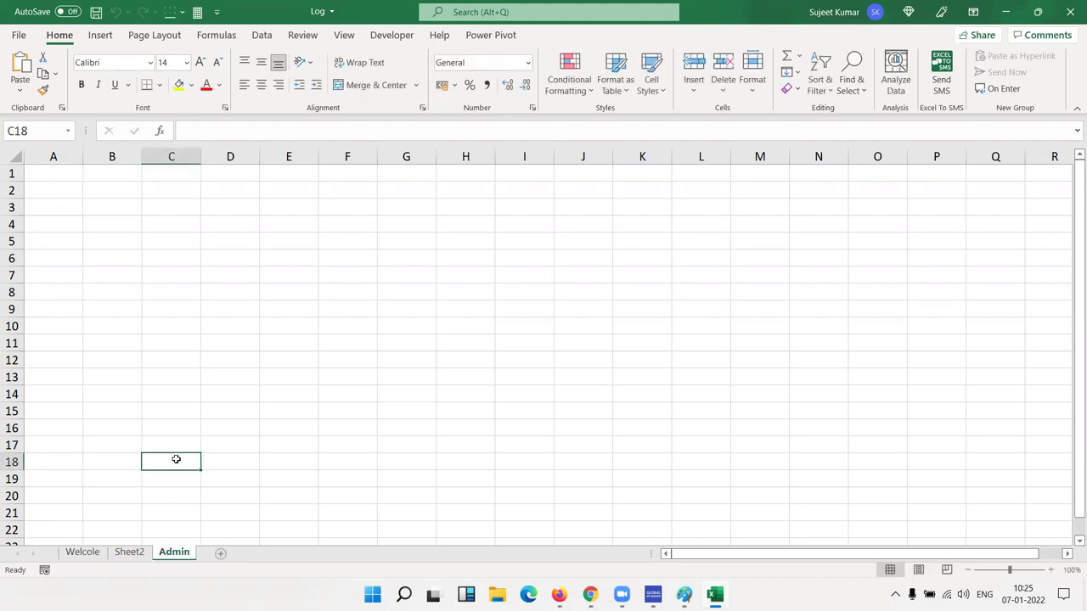
{"action": "left_click", "coordinate": [62, 183]}
- Enter the headings 'id' in A1 and 'pass' in B1
{"action": "left_click", "coordinate": [63, 177]}
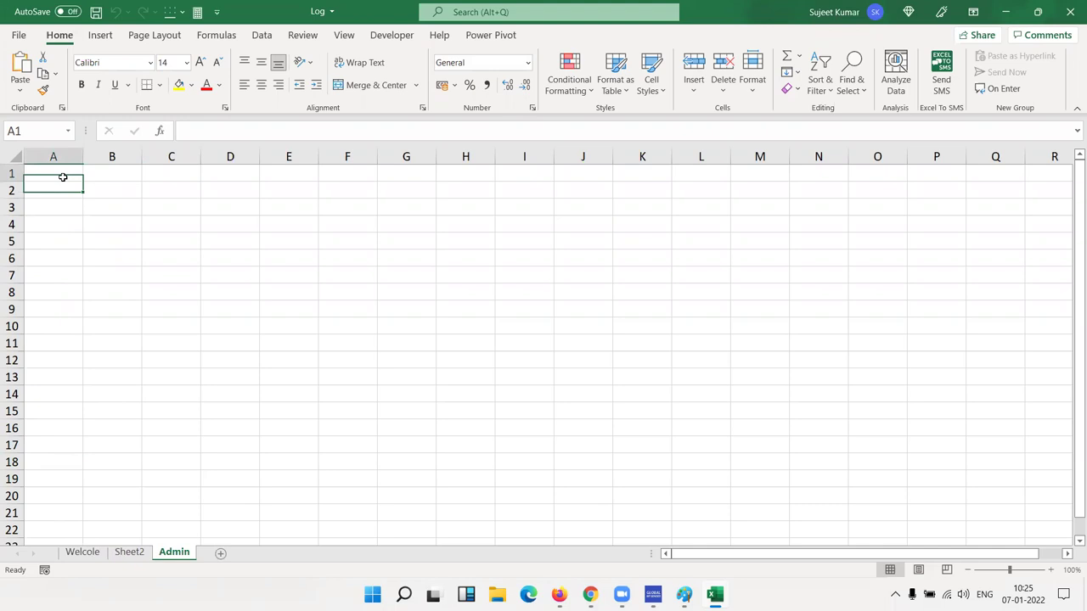
{"action": "type", "text": "id"}
{"action": "key", "text": "Tab"}
{"action": "type", "text": "pass"}
{"action": "left_click", "coordinate": [61, 185]}
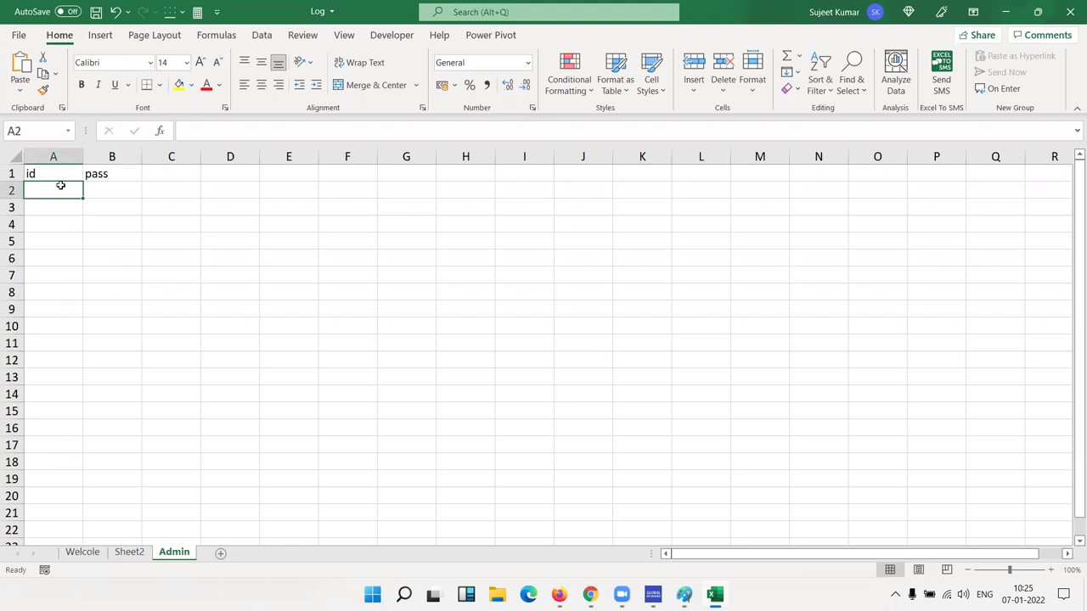
- Enter two login IDs with their passwords in rows 2 and 3
{"action": "type", "text": "amin"}
{"action": "key", "text": "Tab"}
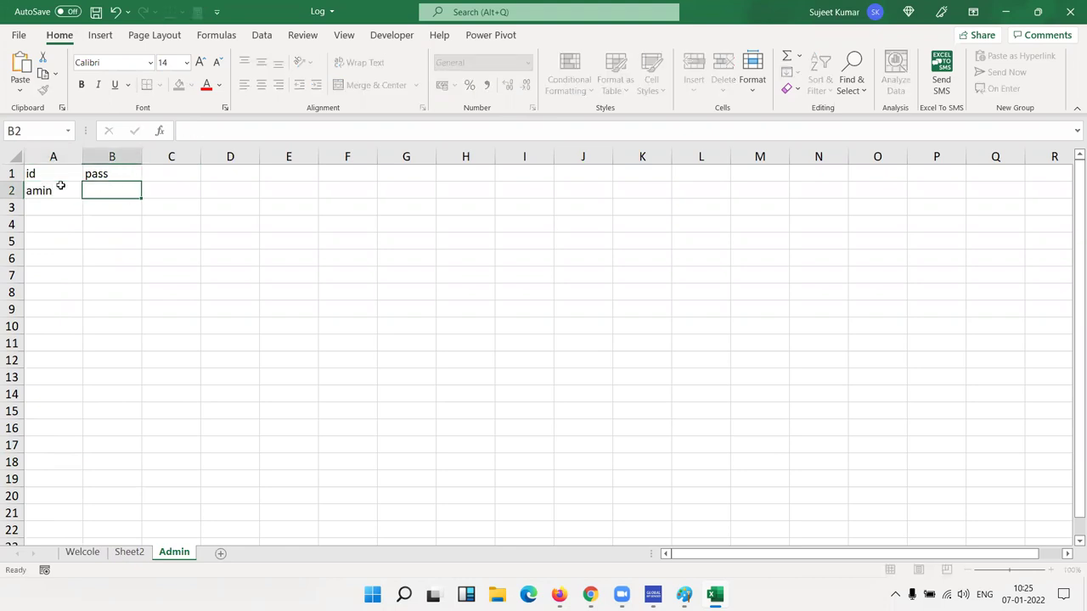
{"action": "type", "text": "13"}
{"action": "key", "text": "BackSpace"}
{"action": "key", "text": "BackSpace"}
{"action": "type", "text": "123"}
{"action": "key", "text": "Return"}
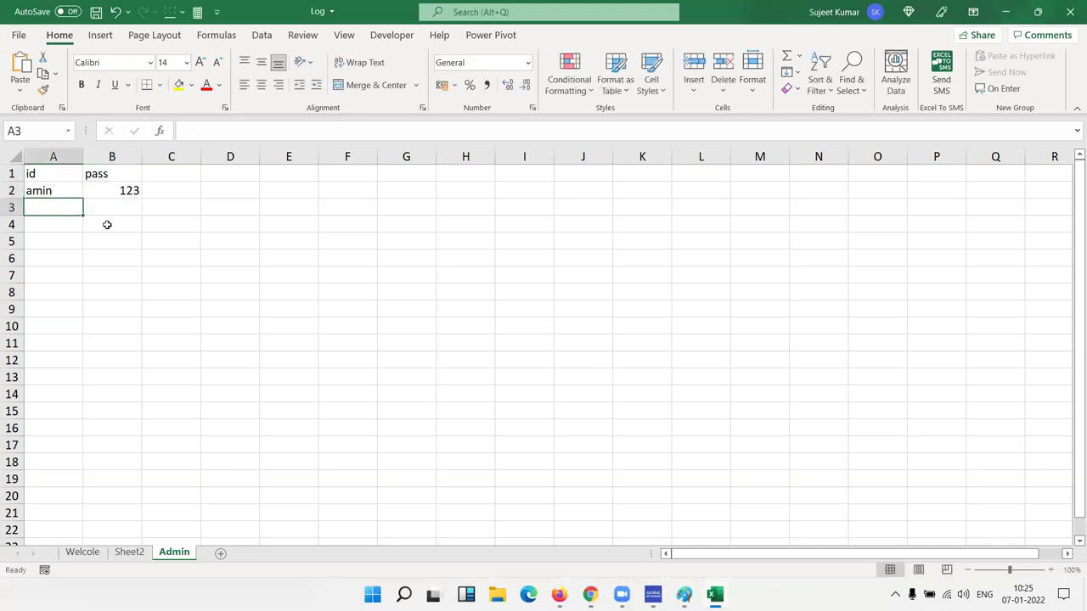
{"action": "type", "text": "use"}
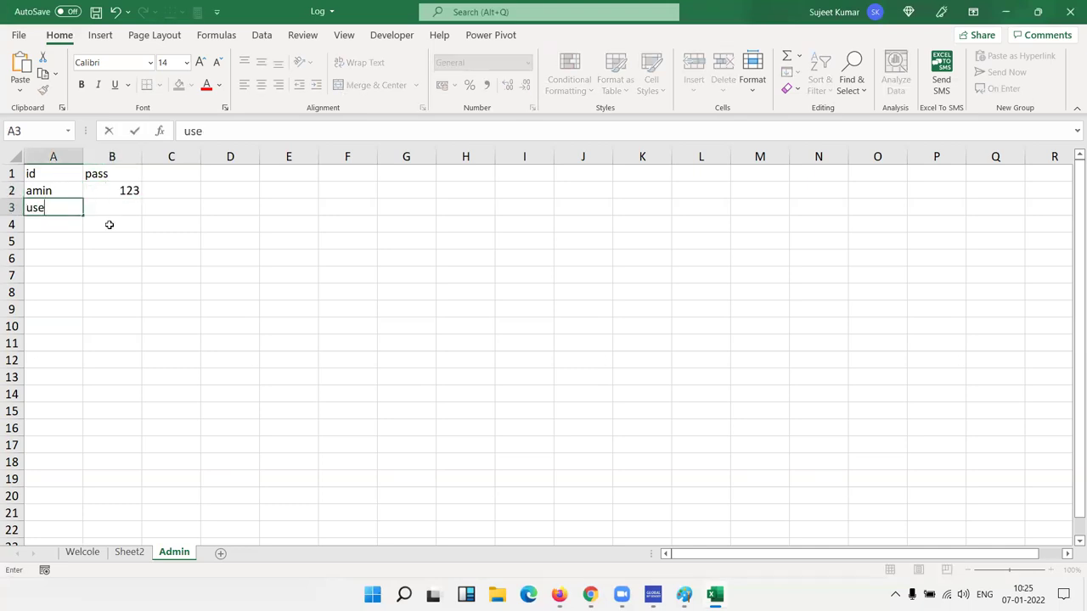
{"action": "type", "text": "r"}
{"action": "key", "text": "Tab"}
{"action": "type", "text": "2015"}
{"action": "left_click", "coordinate": [114, 268]}
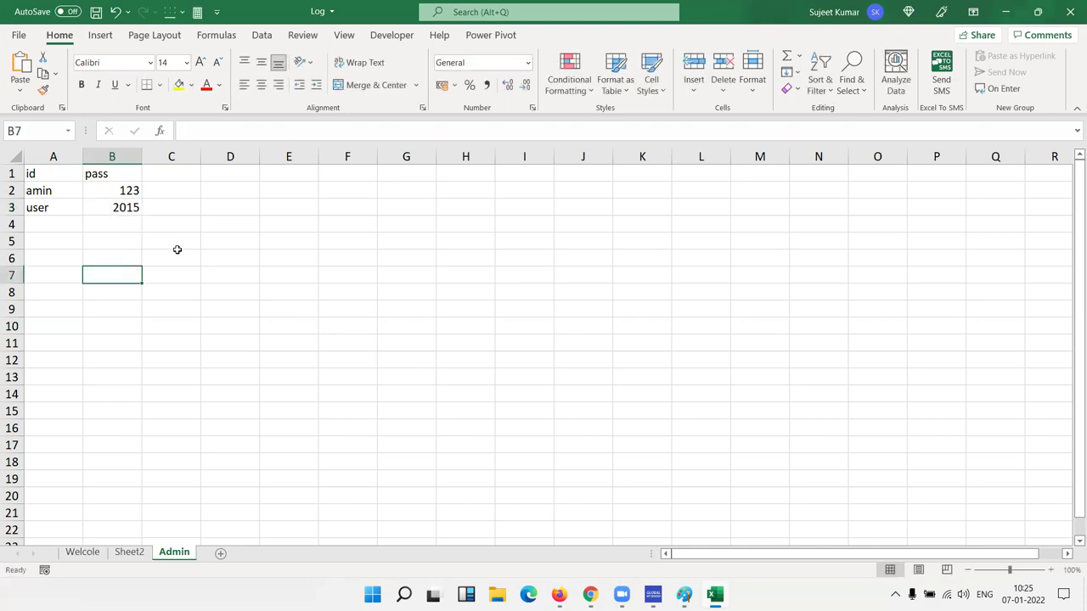
- Open the Visual Basic editor from the Developer tab and insert a new UserForm
{"action": "left_click", "coordinate": [394, 39]}
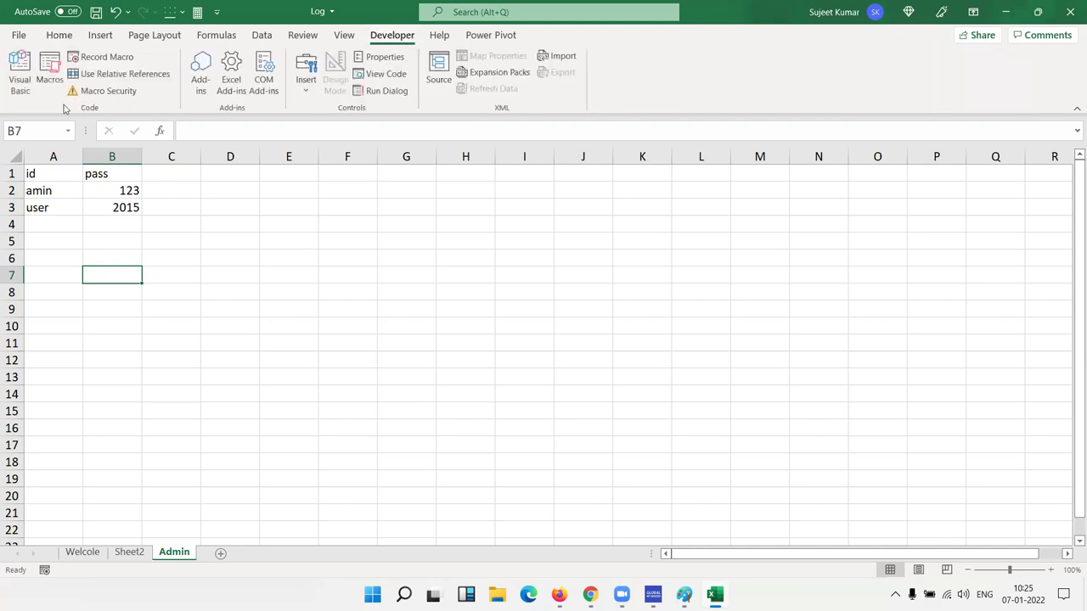
{"action": "left_click", "coordinate": [18, 75]}
{"action": "left_click", "coordinate": [100, 31]}
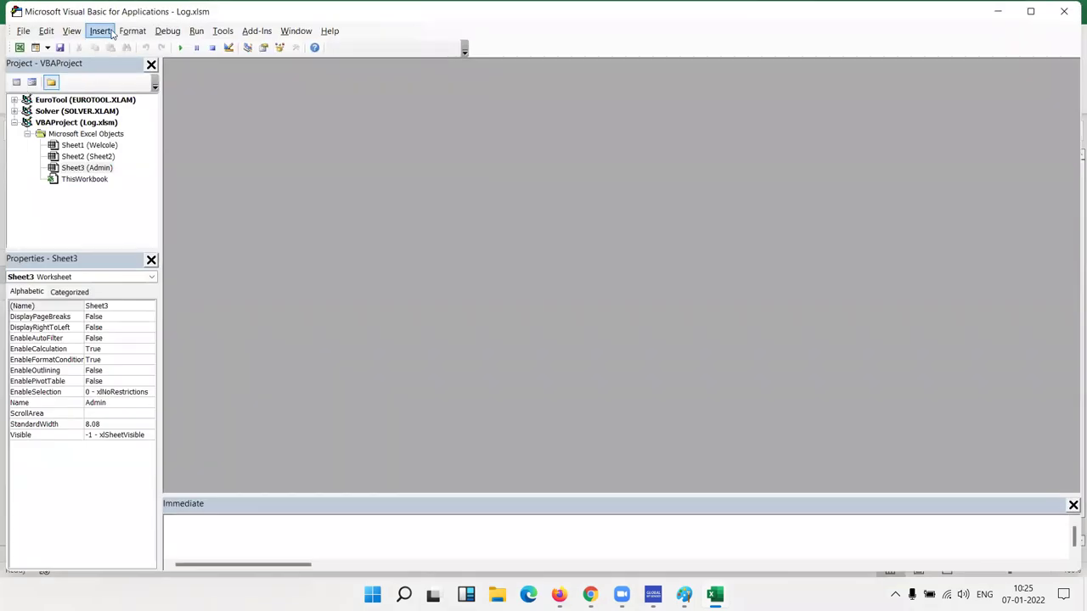
{"action": "left_click", "coordinate": [124, 62]}
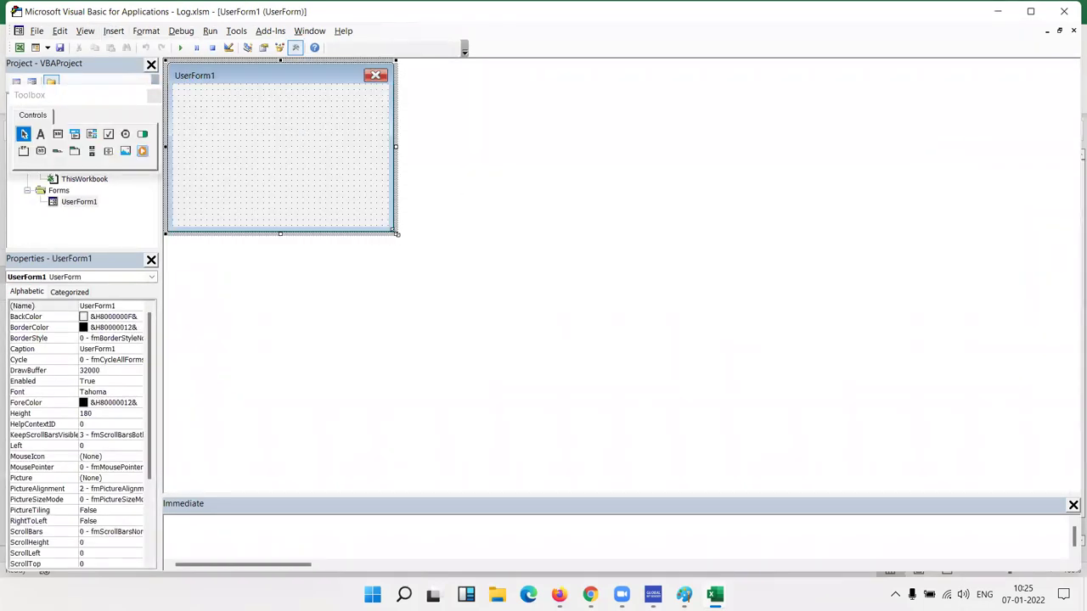
- Make the form wider and shorter and set its Caption to 'Log In'
{"action": "left_click_drag", "start_coordinate": [395, 231], "coordinate": [501, 181]}
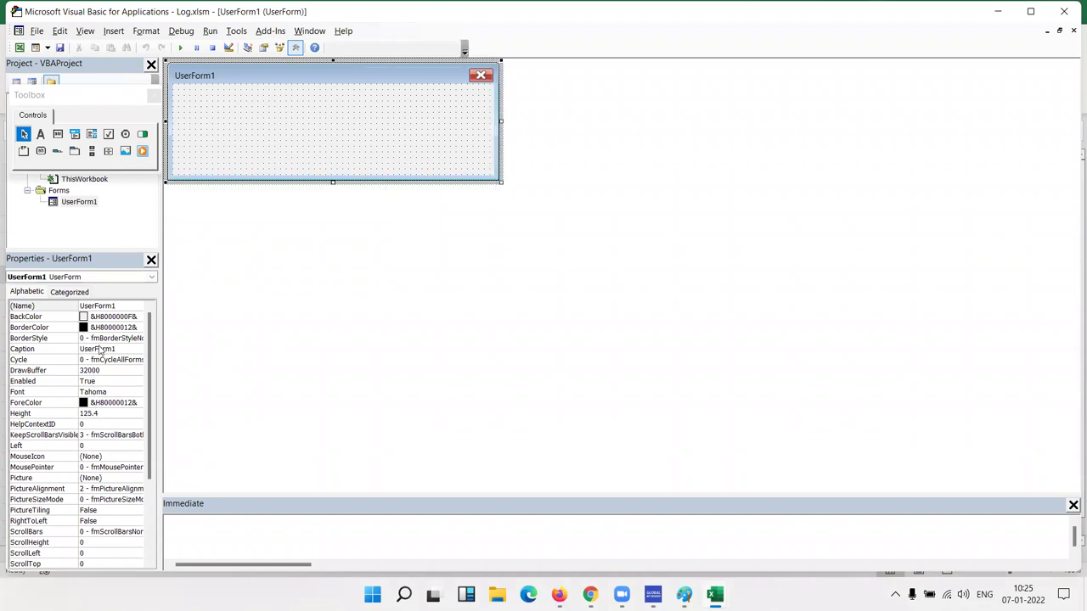
{"action": "left_click", "coordinate": [100, 349]}
{"action": "double_click", "coordinate": [123, 349]}
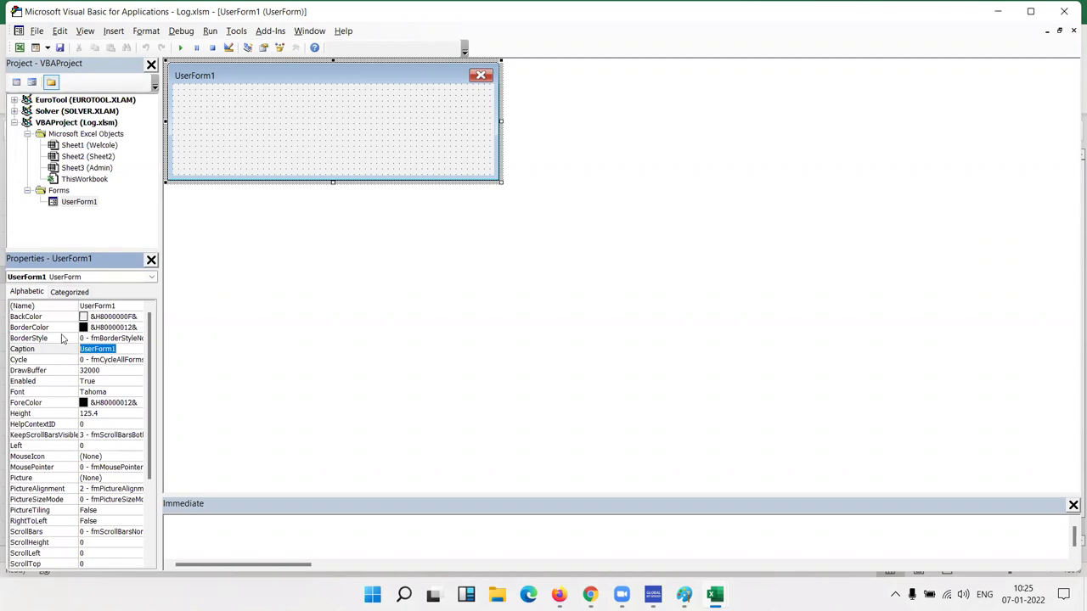
{"action": "type", "text": "Log I"}
{"action": "type", "text": "n"}
{"action": "left_click", "coordinate": [292, 162]}
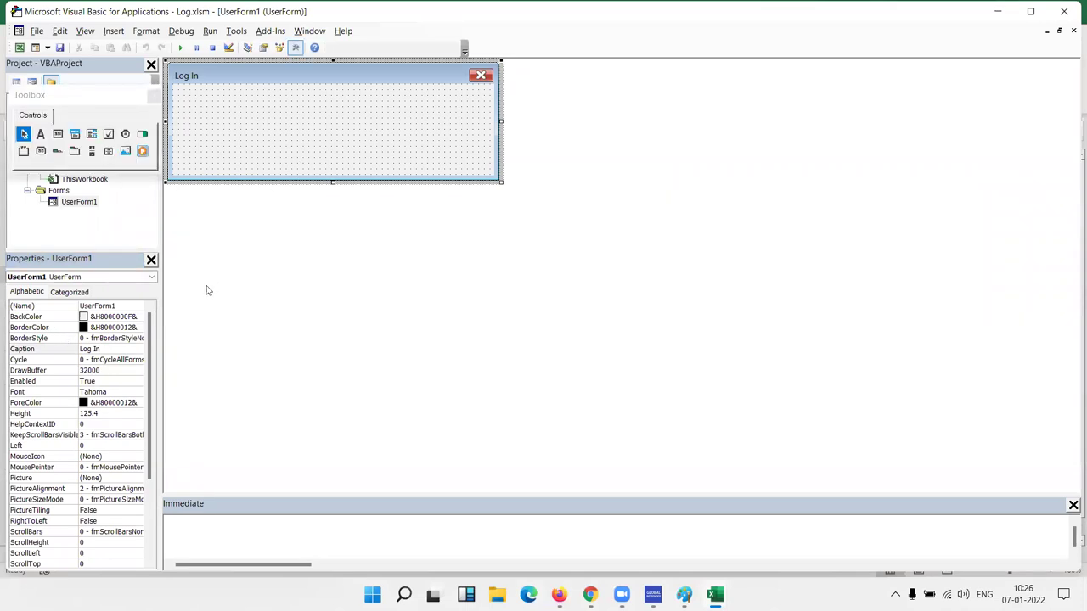
- Draw TextBox1 and TextBox2 on the form, one stacked below the other
{"action": "left_click", "coordinate": [59, 135]}
{"action": "left_click_drag", "start_coordinate": [219, 95], "coordinate": [361, 118]}
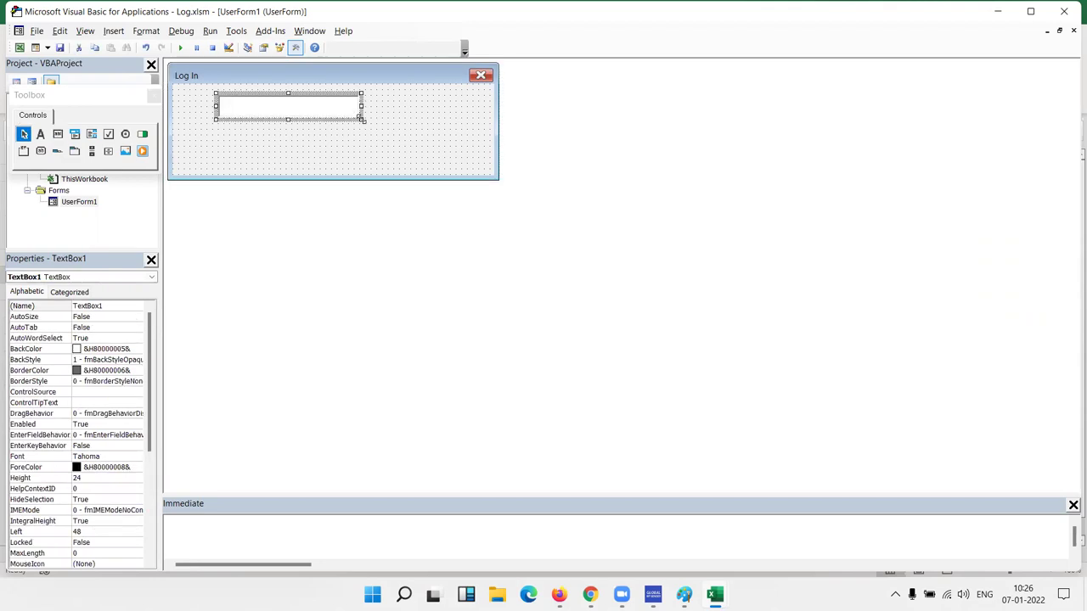
{"action": "left_click", "coordinate": [57, 135]}
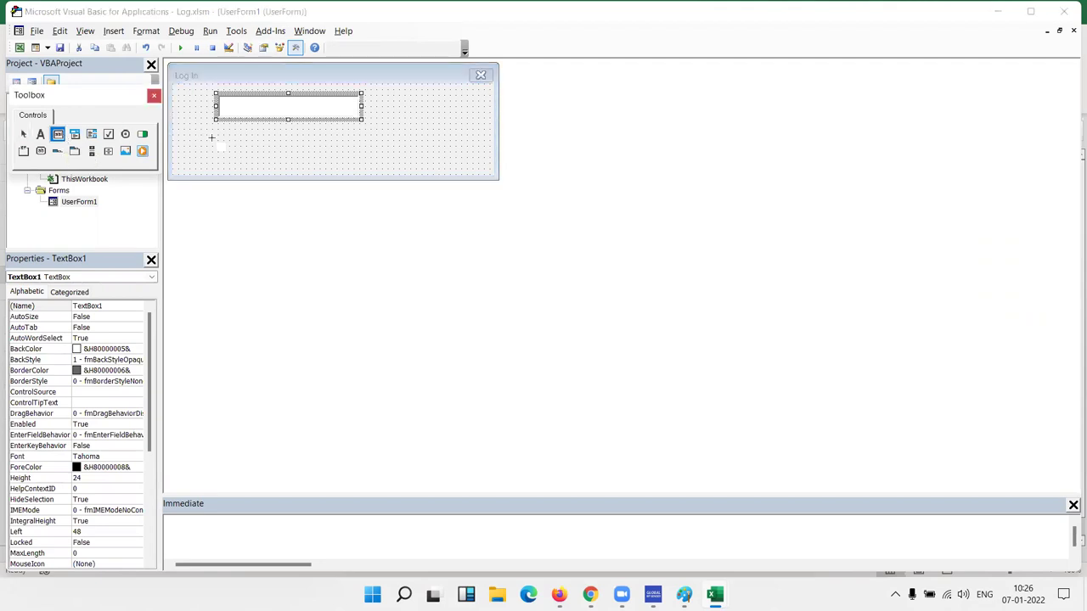
{"action": "mouse_move", "coordinate": [217, 136]}
{"action": "left_mouse_down"}
{"action": "mouse_move", "coordinate": [361, 158]}
{"action": "mouse_move", "coordinate": [310, 137]}
{"action": "left_mouse_up"}
{"action": "left_click", "coordinate": [405, 165]}
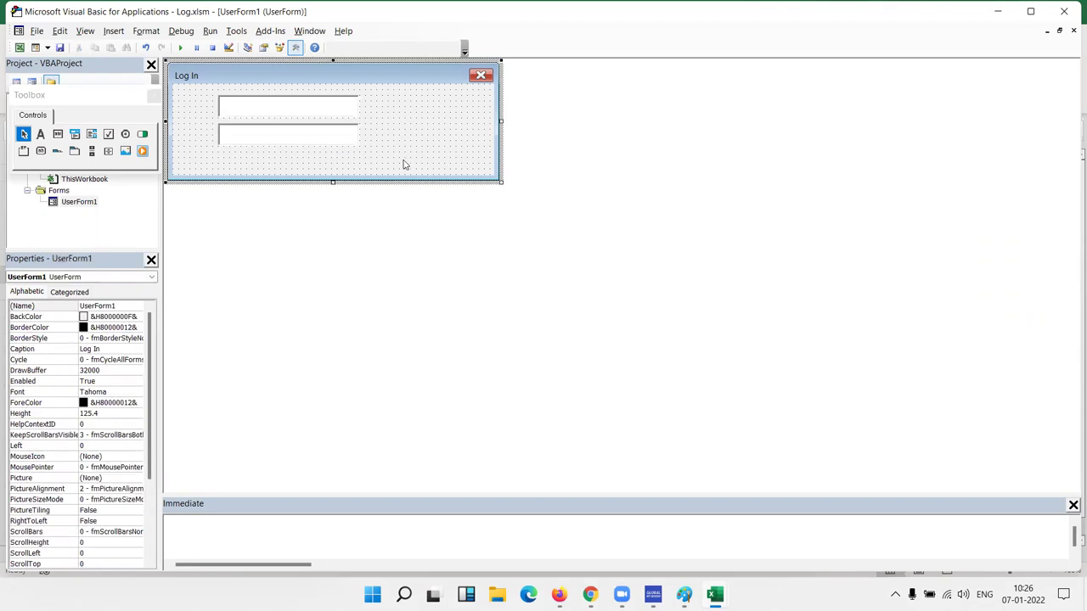
- Add an 'ID' label left of the first text box and adjust its size
{"action": "left_click", "coordinate": [40, 136]}
{"action": "left_click_drag", "start_coordinate": [179, 97], "coordinate": [210, 114]}
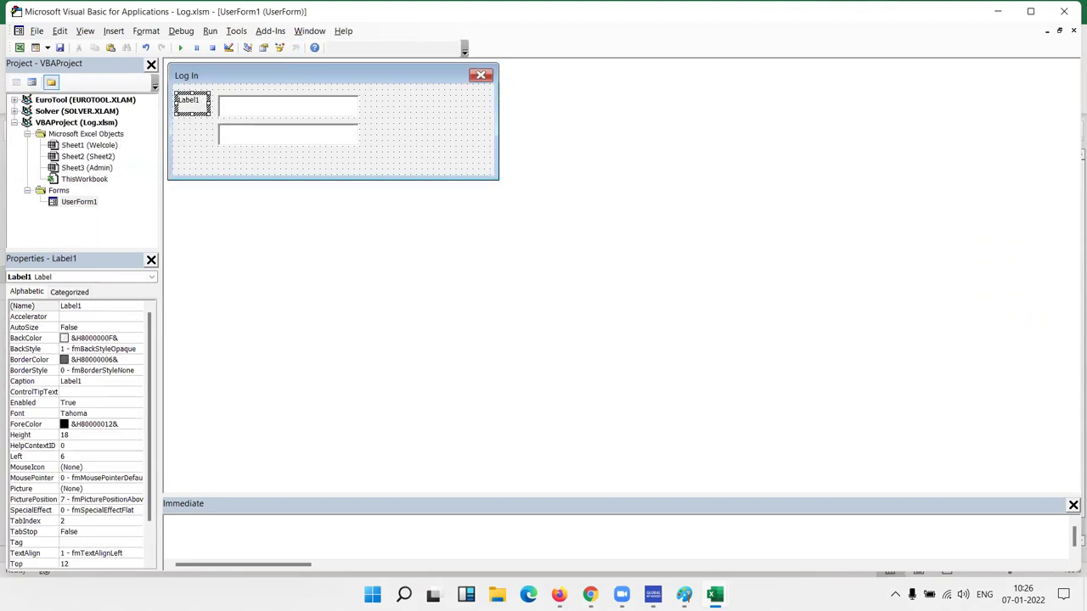
{"action": "key", "text": "BackSpace"}
{"action": "key", "text": "BackSpace"}
{"action": "key", "text": "BackSpace"}
{"action": "key", "text": "Right"}
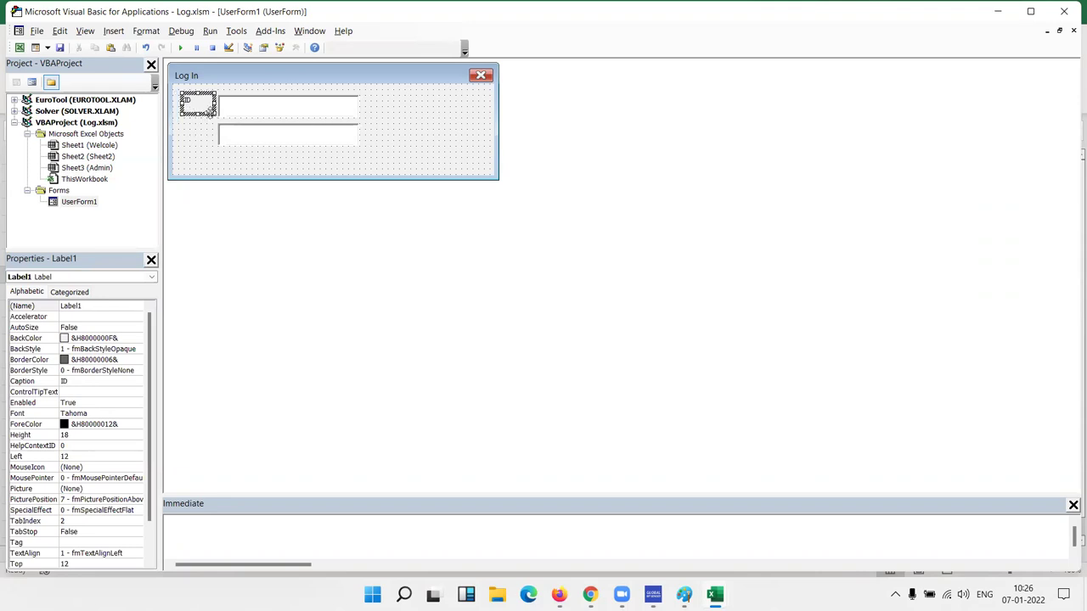
{"action": "double_click", "coordinate": [215, 113]}
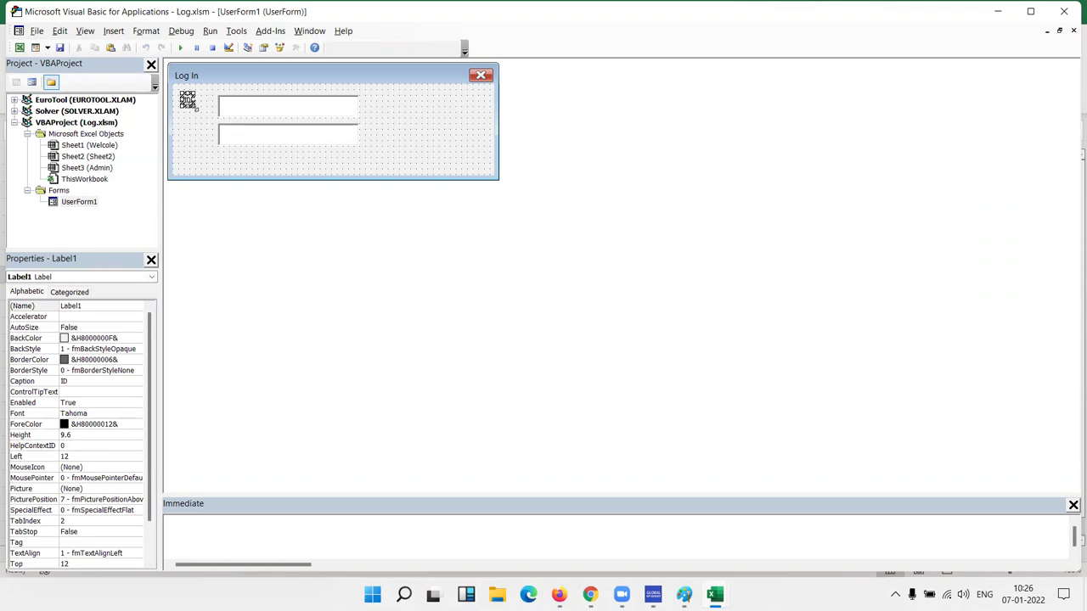
{"action": "left_click_drag", "start_coordinate": [194, 107], "coordinate": [204, 114]}
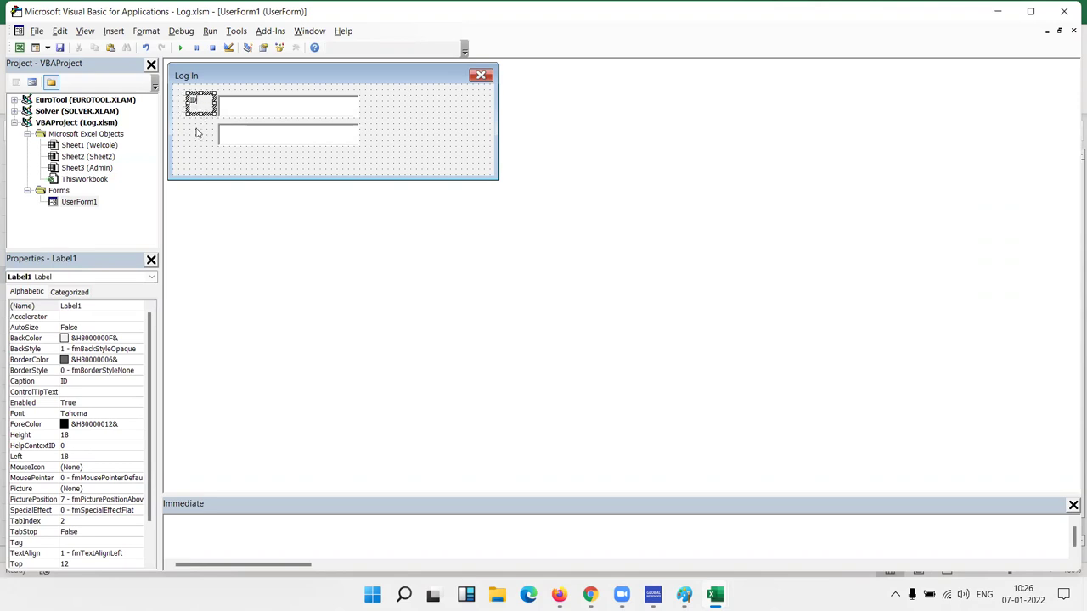
{"action": "left_click", "coordinate": [195, 132]}
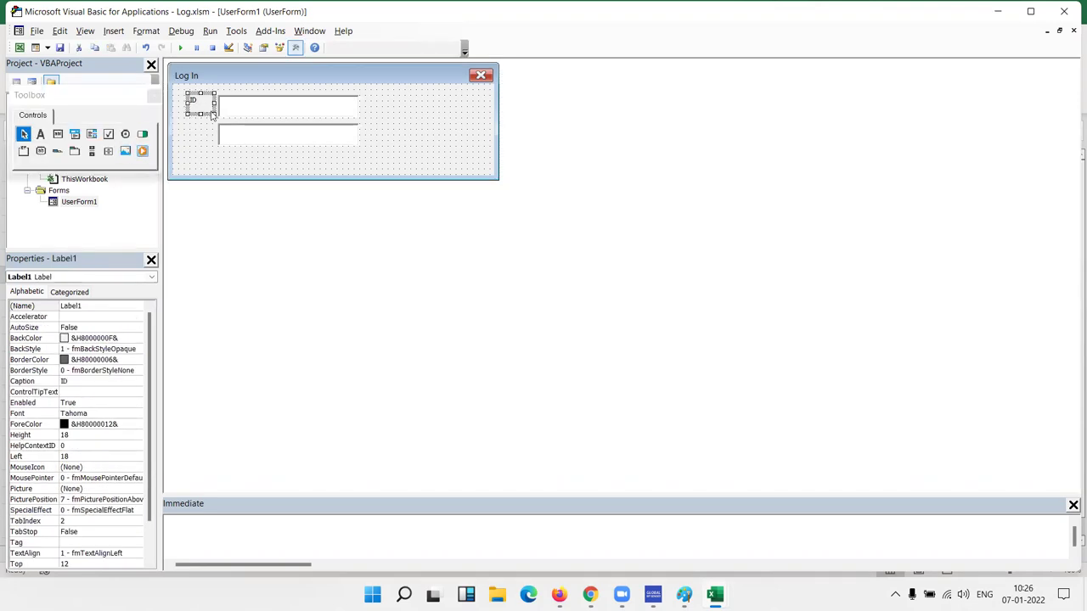
{"action": "left_click_drag", "start_coordinate": [213, 111], "coordinate": [197, 104]}
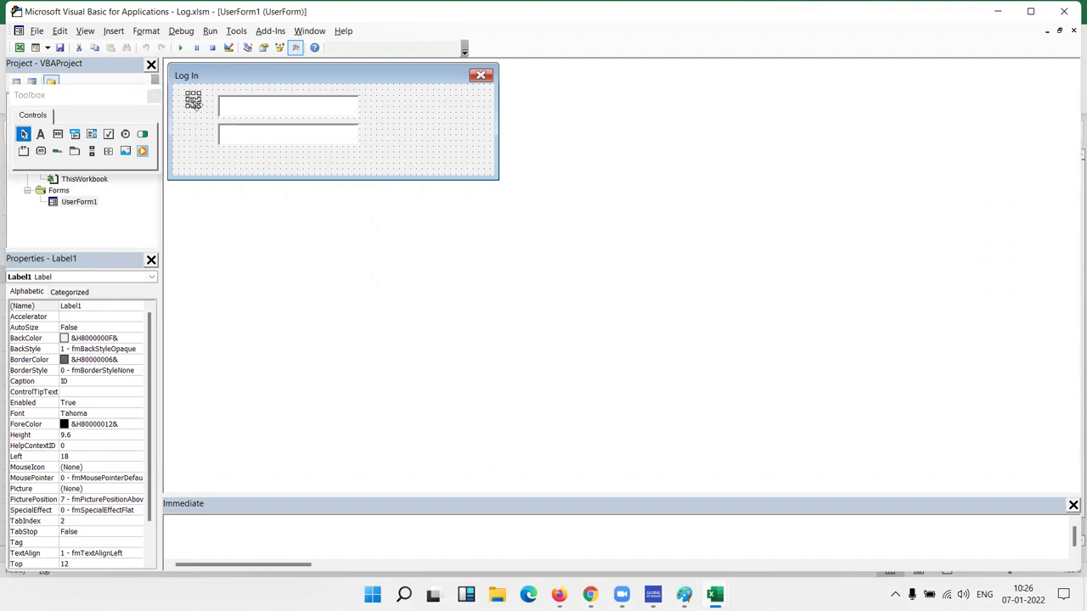
{"action": "left_click", "coordinate": [201, 150]}
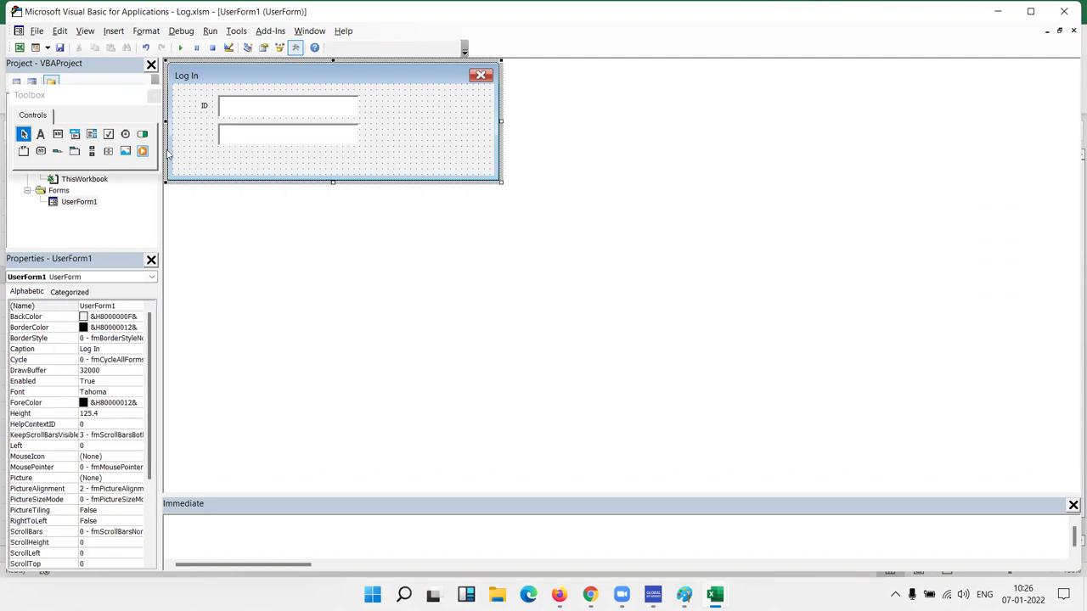
- Add a 'Password' label below the ID label, widened to show the full word
{"action": "left_click", "coordinate": [40, 133]}
{"action": "left_click_drag", "start_coordinate": [178, 128], "coordinate": [208, 147]}
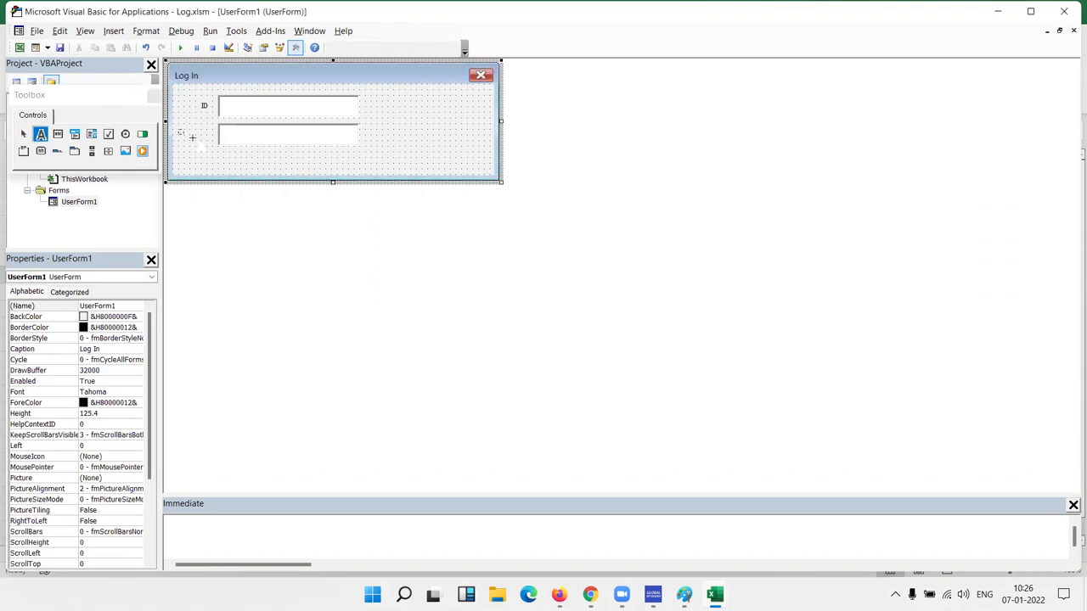
{"action": "left_click", "coordinate": [204, 145]}
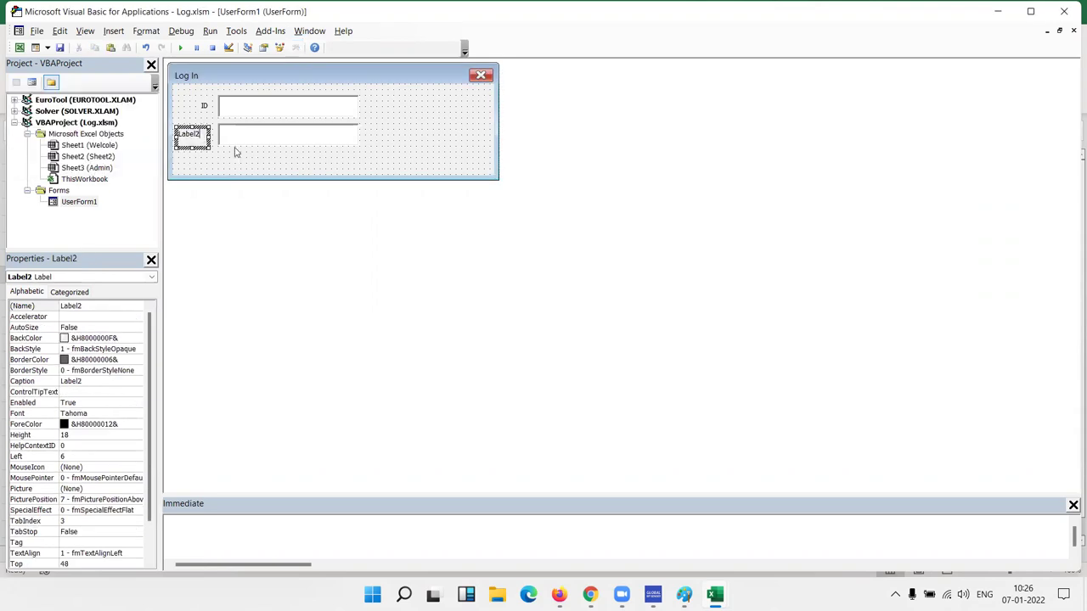
{"action": "key", "text": "BackSpace"}
{"action": "key", "text": "BackSpace"}
{"action": "key", "text": "BackSpace"}
{"action": "key", "text": "BackSpace"}
{"action": "type", "text": "word"}
{"action": "left_click_drag", "start_coordinate": [217, 138], "coordinate": [224, 139]}
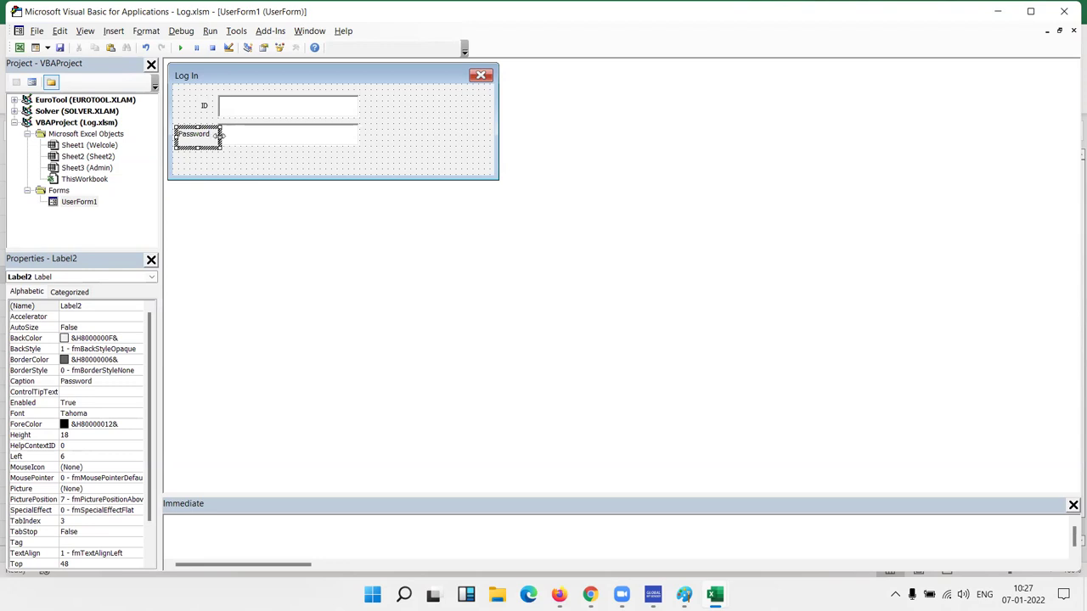
{"action": "left_click", "coordinate": [229, 168]}
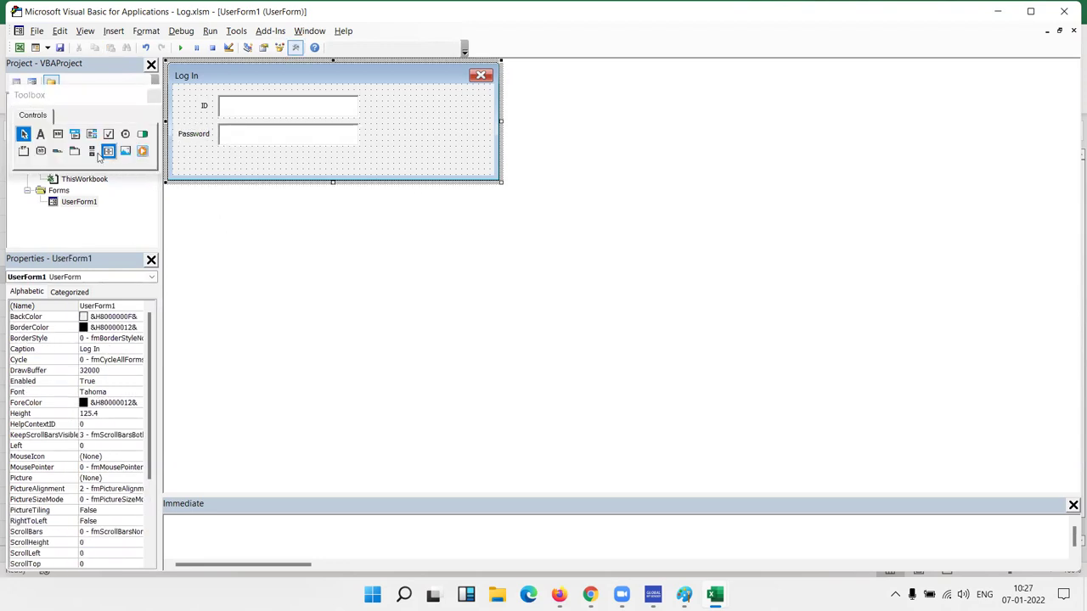
- Draw a command button right of the ID box captioned 'Log IN'
{"action": "left_click", "coordinate": [40, 153]}
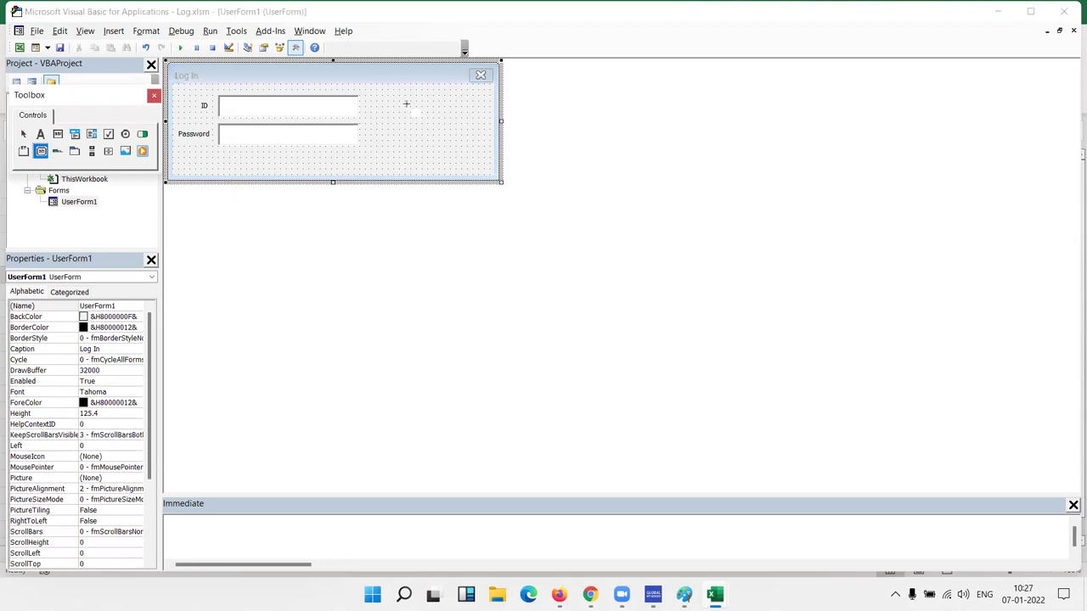
{"action": "left_click_drag", "start_coordinate": [392, 94], "coordinate": [463, 119]}
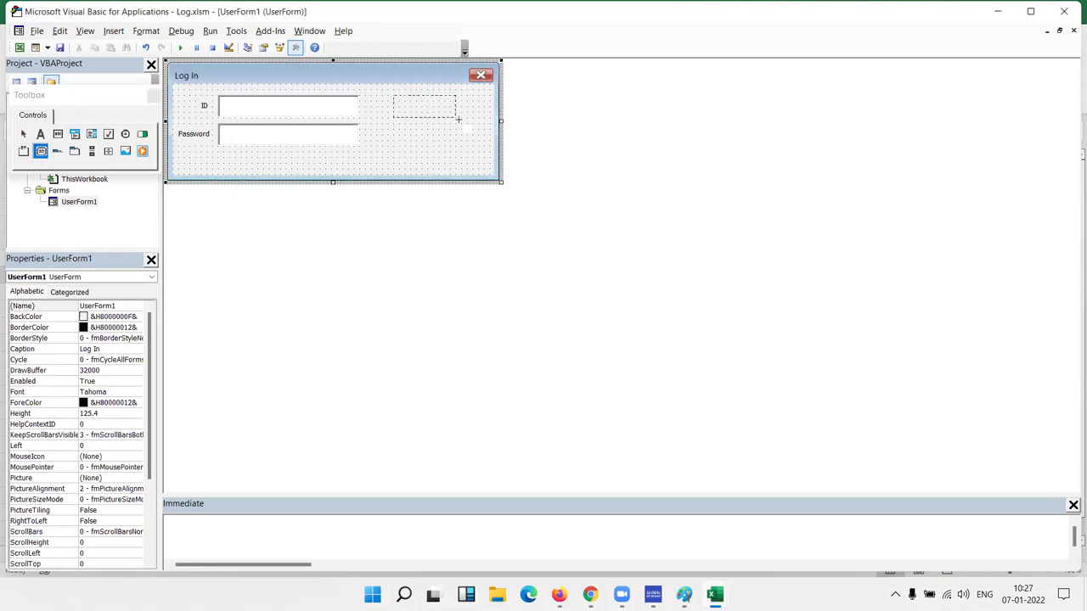
{"action": "left_click", "coordinate": [439, 116]}
{"action": "key", "text": "BackSpace"}
{"action": "key", "text": "BackSpace"}
{"action": "key", "text": "BackSpace"}
{"action": "key", "text": "BackSpace"}
{"action": "key", "text": "BackSpace"}
{"action": "key", "text": "BackSpace"}
{"action": "key", "text": "BackSpace"}
{"action": "key", "text": "BackSpace"}
{"action": "key", "text": "BackSpace"}
{"action": "key", "text": "BackSpace"}
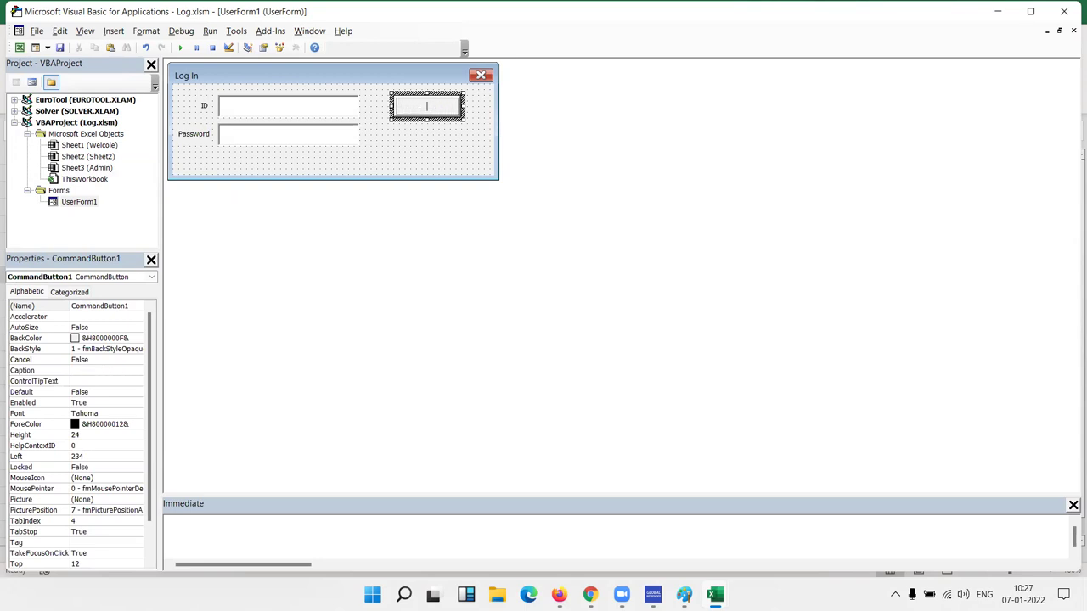
{"action": "type", "text": "g"}
{"action": "type", "text": " IN"}
{"action": "left_click", "coordinate": [468, 149]}
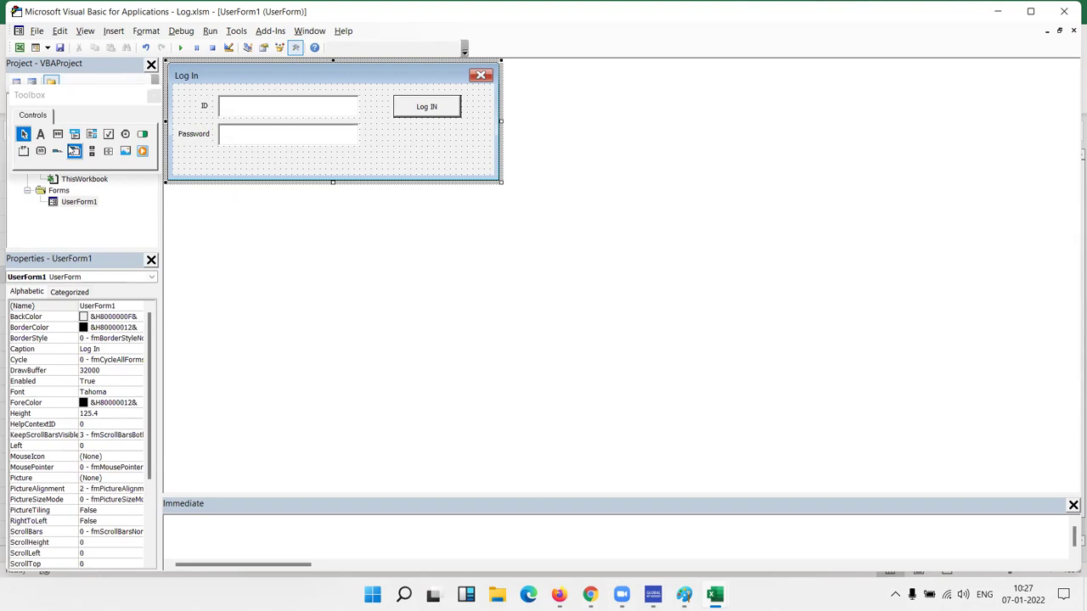
- Draw a second button below Log IN and begin captioning it 'Log in as Geust'
{"action": "left_click", "coordinate": [41, 152]}
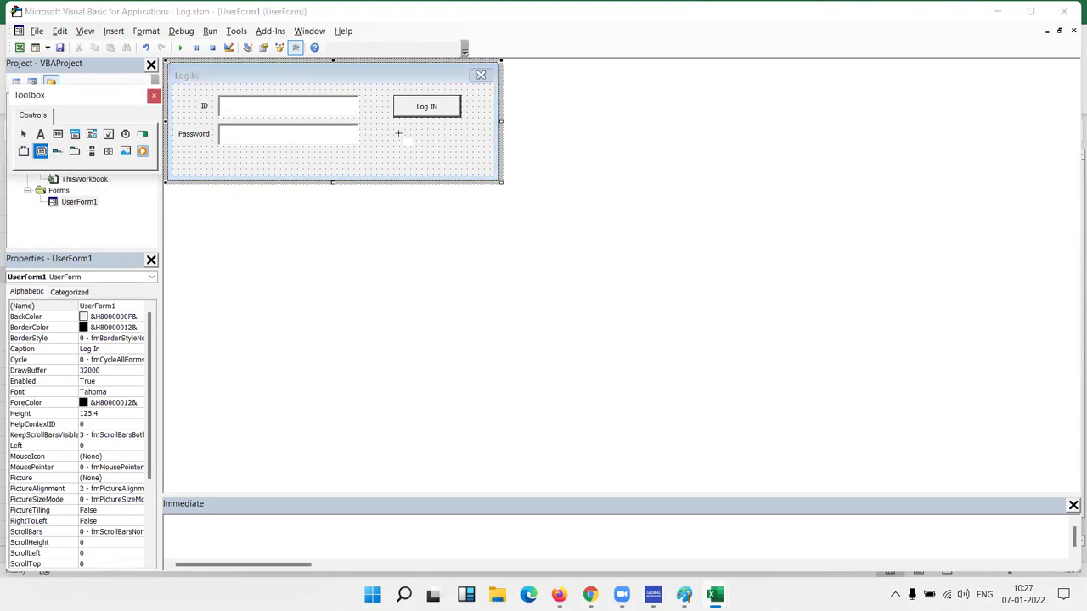
{"action": "left_click_drag", "start_coordinate": [391, 129], "coordinate": [466, 144]}
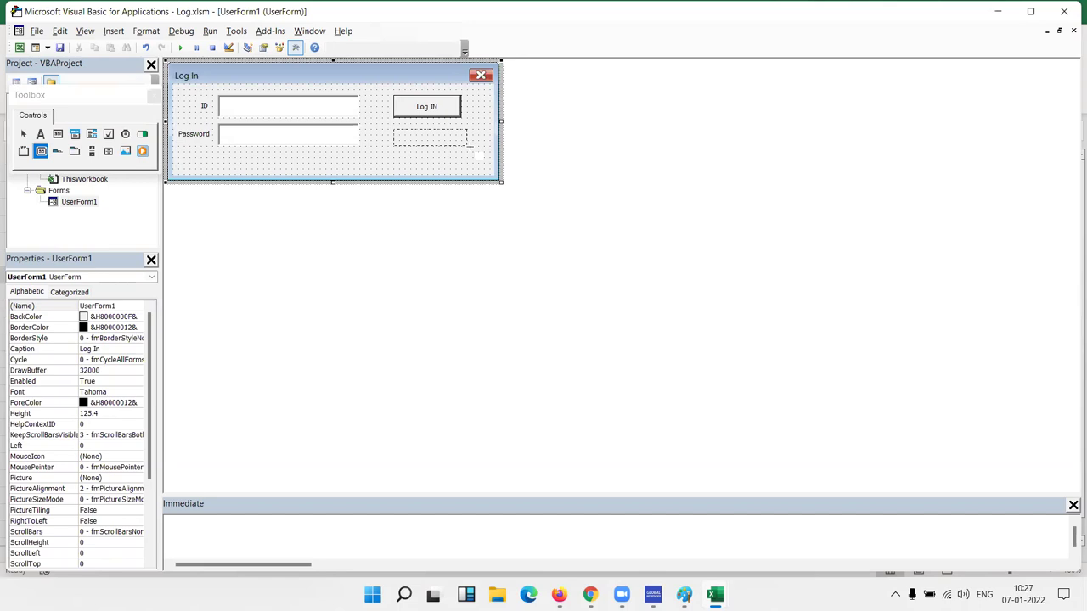
{"action": "left_click_drag", "start_coordinate": [469, 149], "coordinate": [474, 152]}
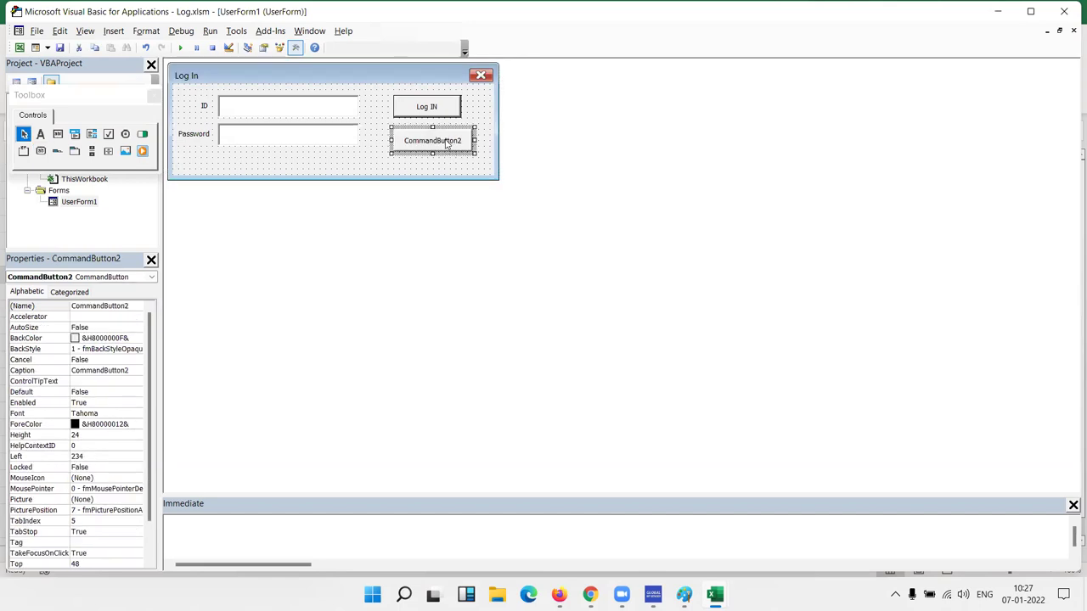
{"action": "left_click", "coordinate": [446, 144]}
{"action": "key", "text": "BackSpace"}
{"action": "key", "text": "BackSpace"}
{"action": "key", "text": "BackSpace"}
{"action": "key", "text": "BackSpace"}
{"action": "key", "text": "BackSpace"}
{"action": "key", "text": "BackSpace"}
{"action": "key", "text": "BackSpace"}
{"action": "type", "text": "g i"}
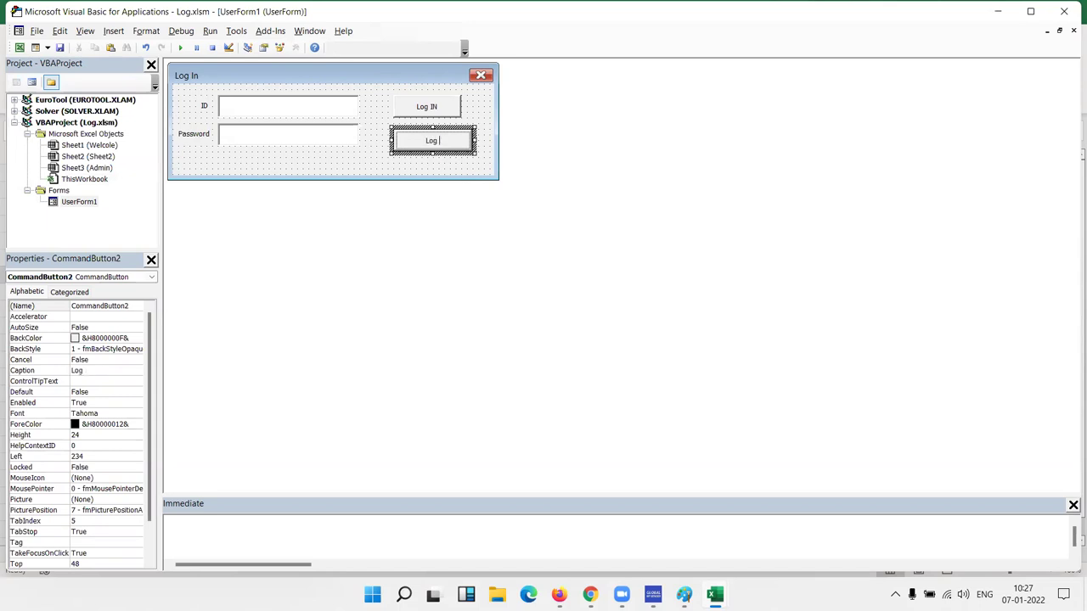
{"action": "type", "text": "n as Ges"}
{"action": "key", "text": "BackSpace"}
- Complete the second button's caption as 'Log in as Geust' and select UserForm1 in the project
{"action": "type", "text": "ust"}
{"action": "left_click", "coordinate": [383, 172]}
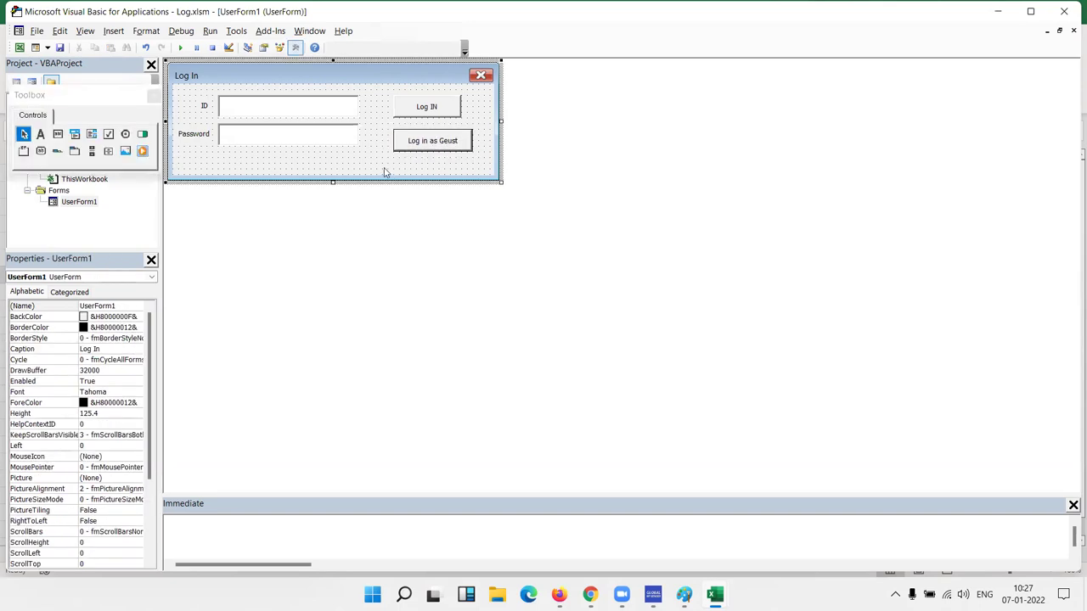
{"action": "left_click", "coordinate": [73, 211]}
{"action": "key", "text": "F2"}
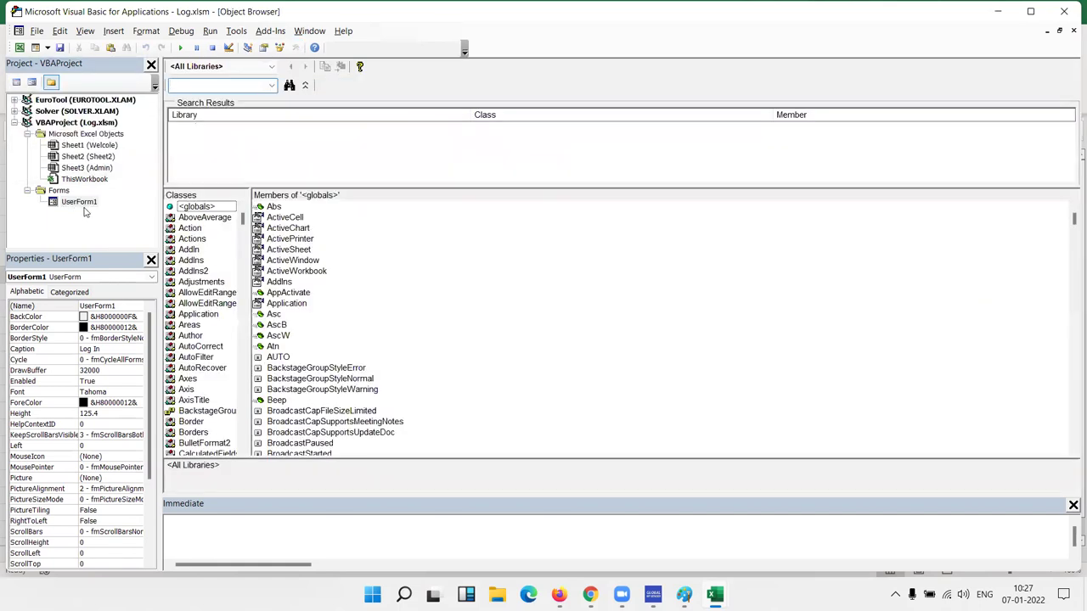
{"action": "right_click", "coordinate": [84, 204]}
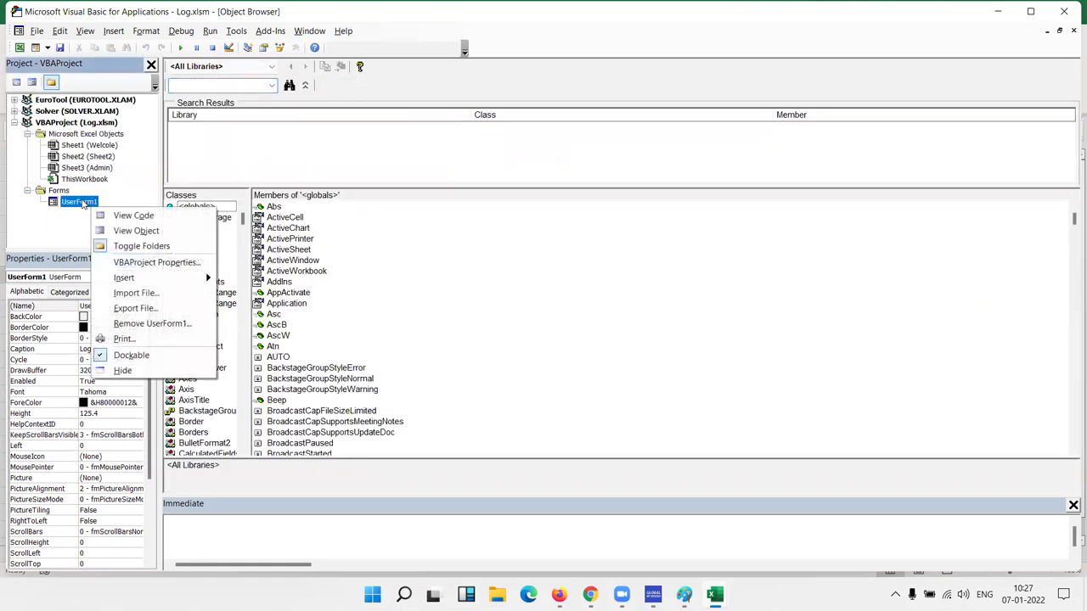
{"action": "double_click", "coordinate": [83, 204]}
{"action": "left_click", "coordinate": [83, 204]}
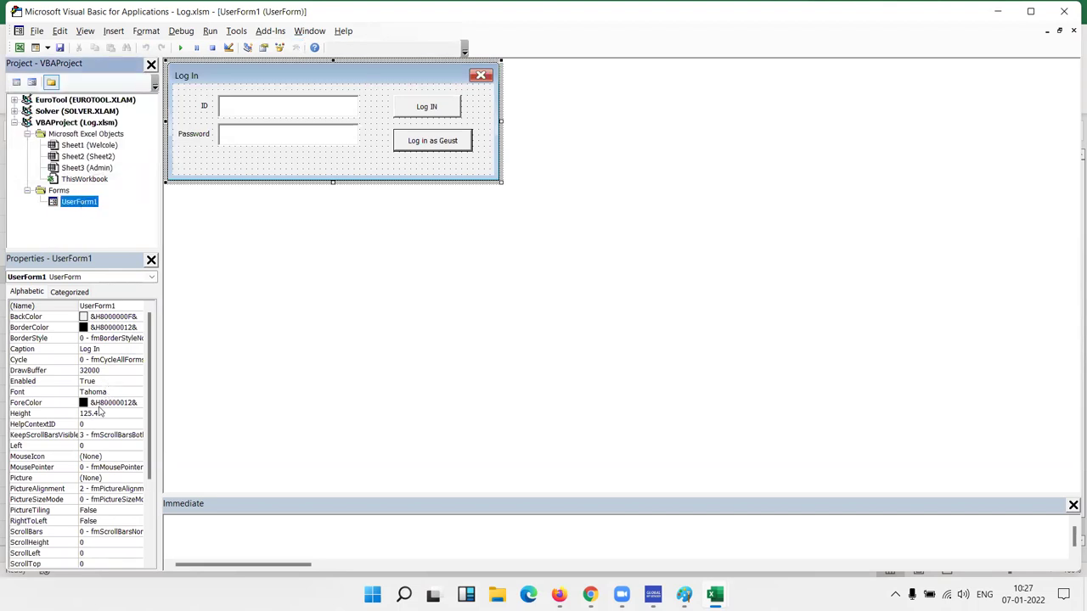
- Change the form's (Name) property from UserForm1 to 'Log'
{"action": "left_click", "coordinate": [113, 306]}
{"action": "type", "text": "Lo"}
{"action": "key", "text": "Return"}
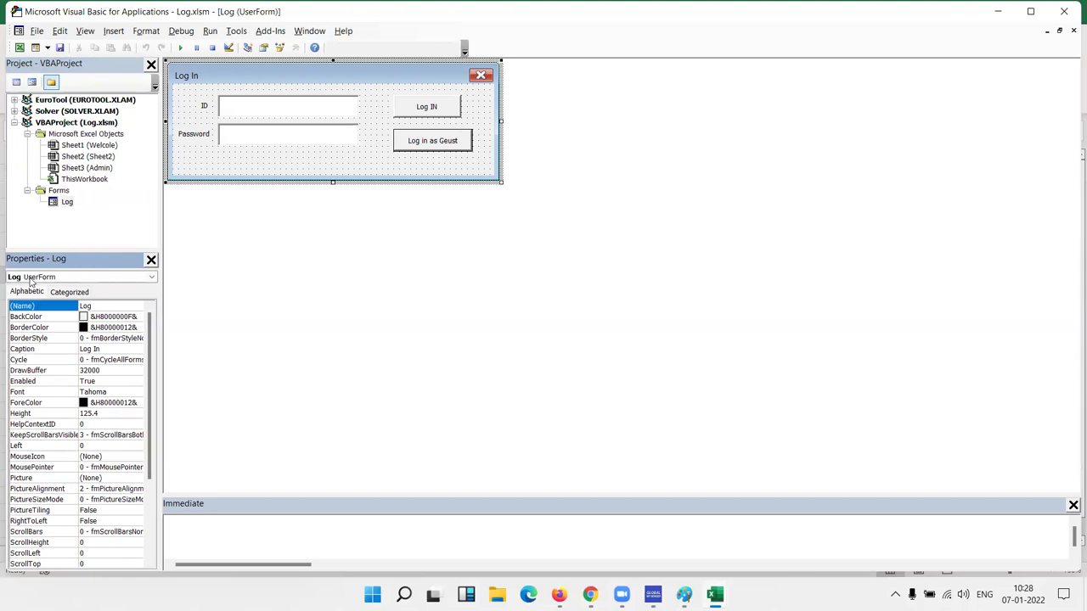
{"action": "left_click", "coordinate": [263, 296]}
{"action": "left_click", "coordinate": [107, 209]}
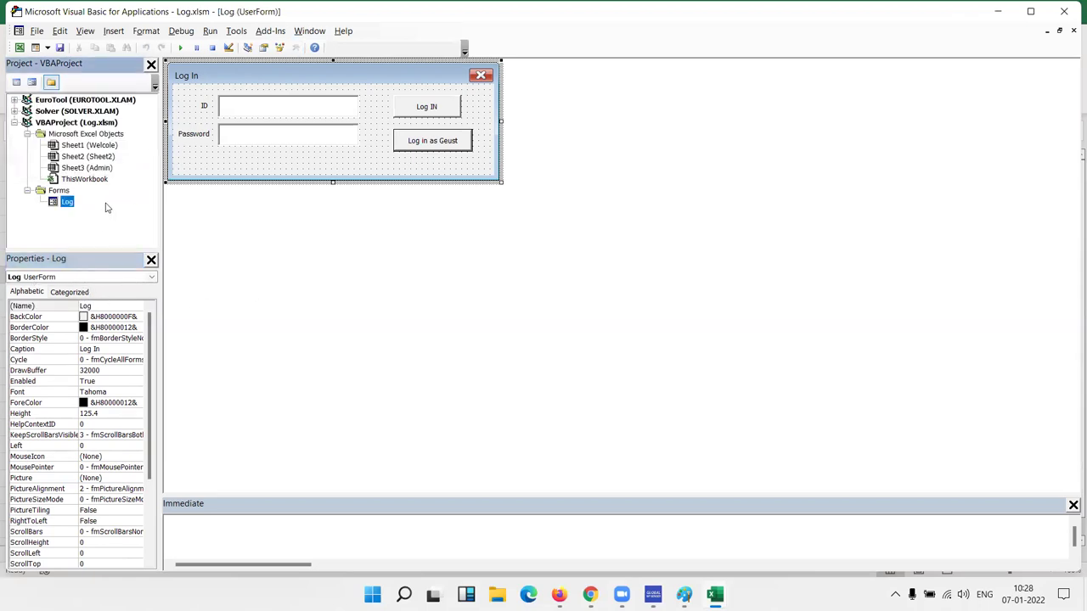
{"action": "left_click", "coordinate": [105, 181]}
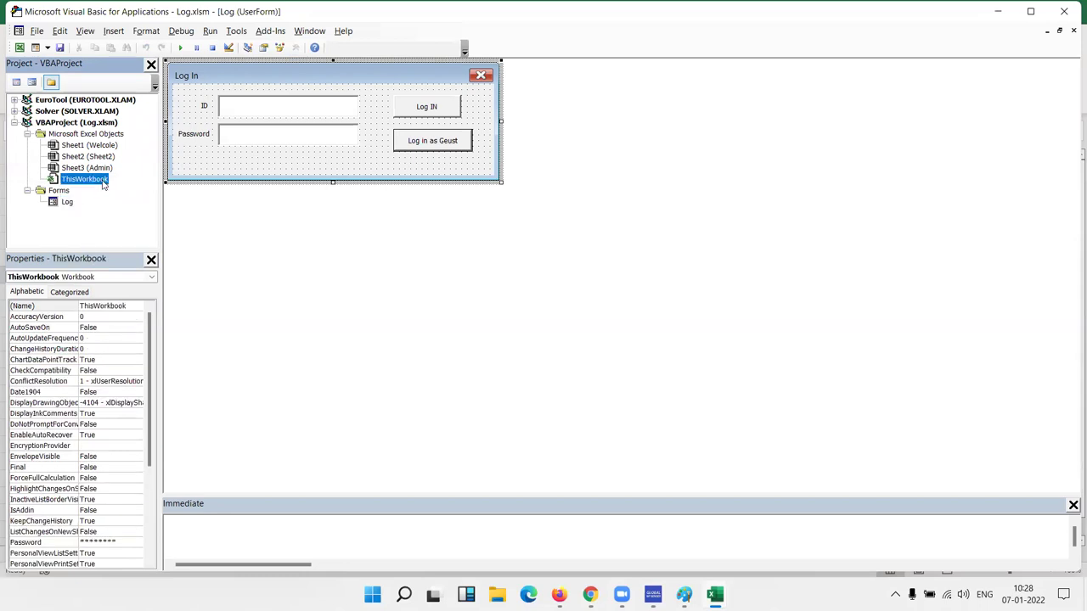
- Add a Workbook_Open procedure in ThisWorkbook calling Log.Show, then save the workbook in Excel
{"action": "double_click", "coordinate": [103, 181]}
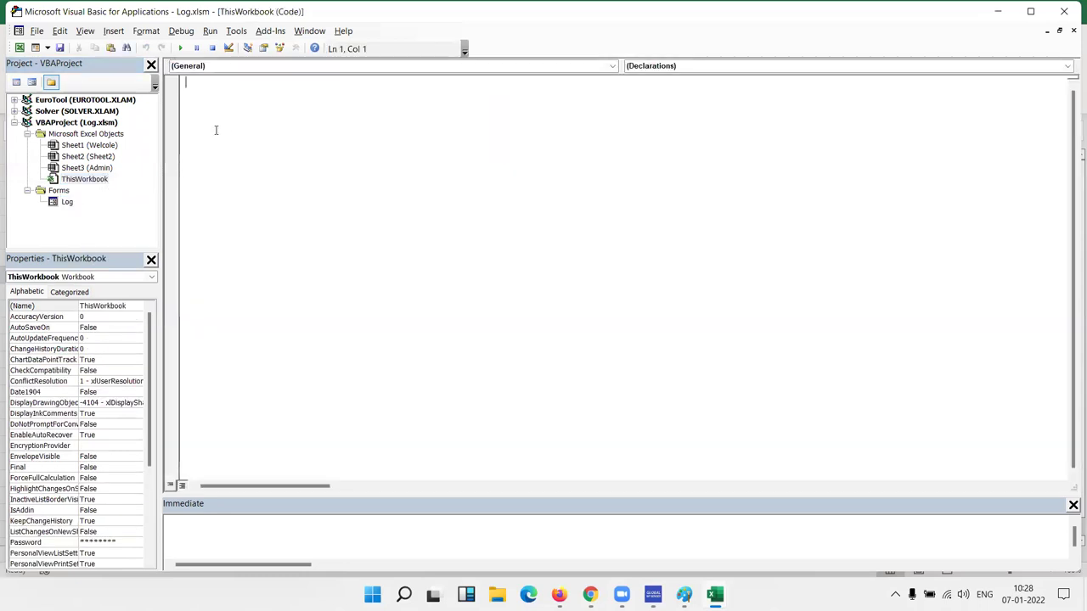
{"action": "left_click", "coordinate": [204, 66]}
{"action": "left_click", "coordinate": [203, 88]}
{"action": "type", "text": "Log"}
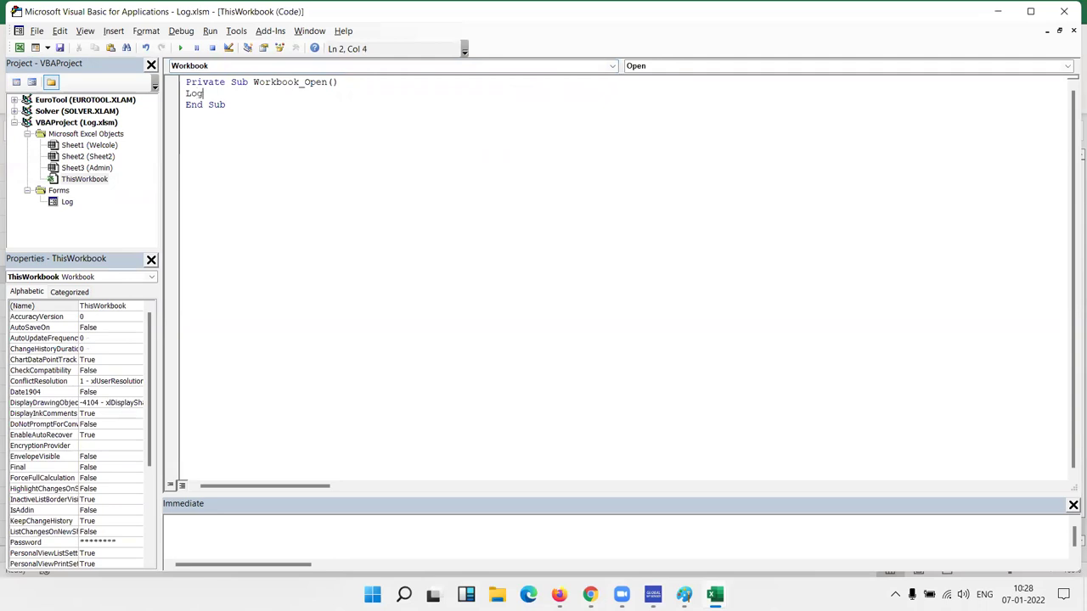
{"action": "type", "text": ".Show"}
{"action": "key", "text": "alt+F11"}
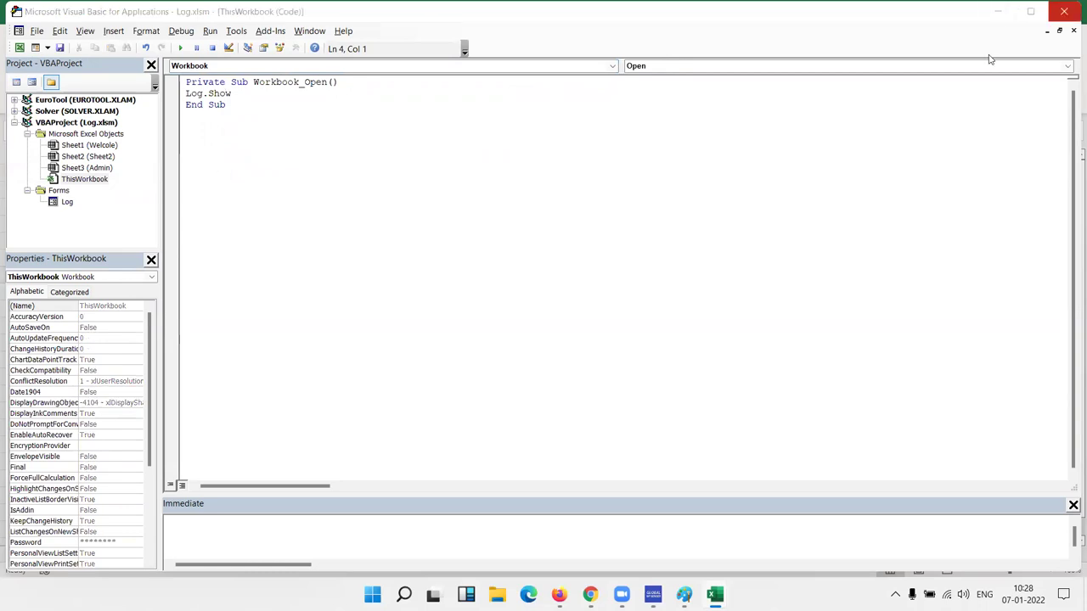
{"action": "key", "text": "ctrl+s"}
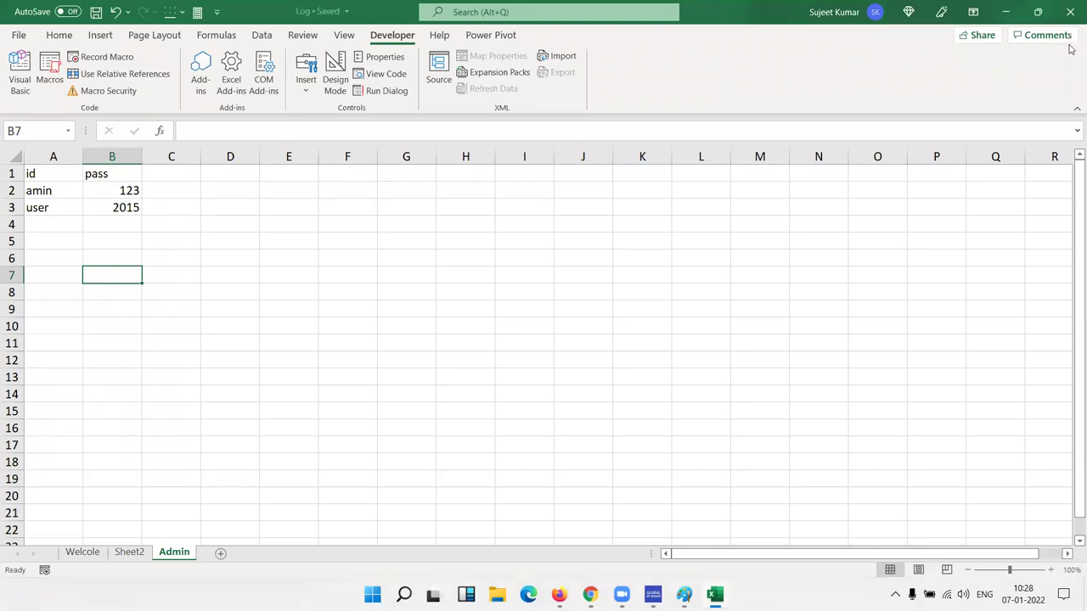
- Close Excel and reopen the Log workbook from the Recent list
{"action": "left_click", "coordinate": [1070, 12]}
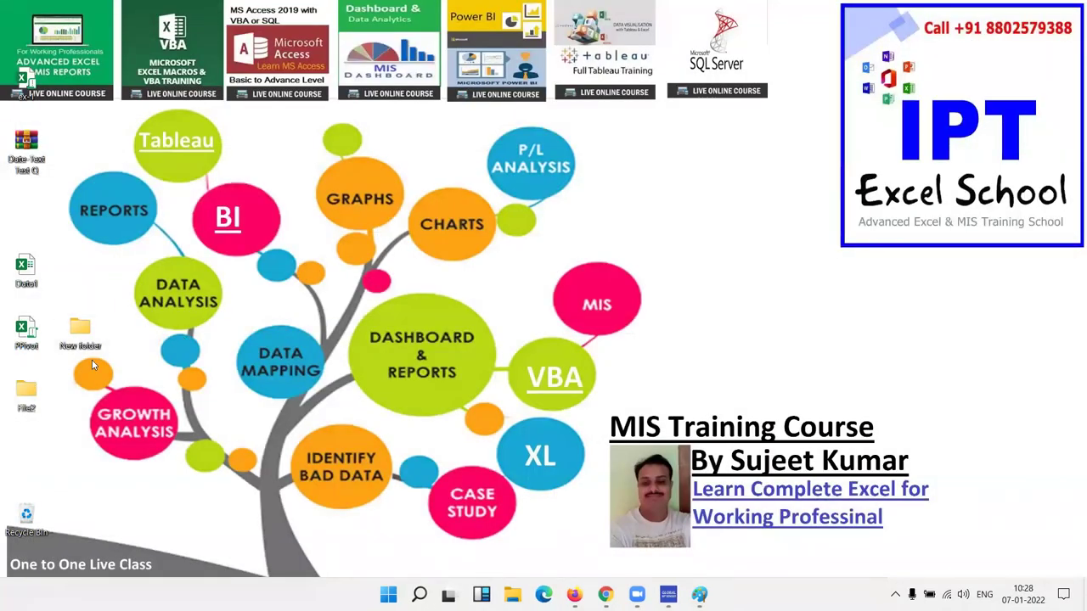
{"action": "key", "text": "super"}
{"action": "type", "text": "e"}
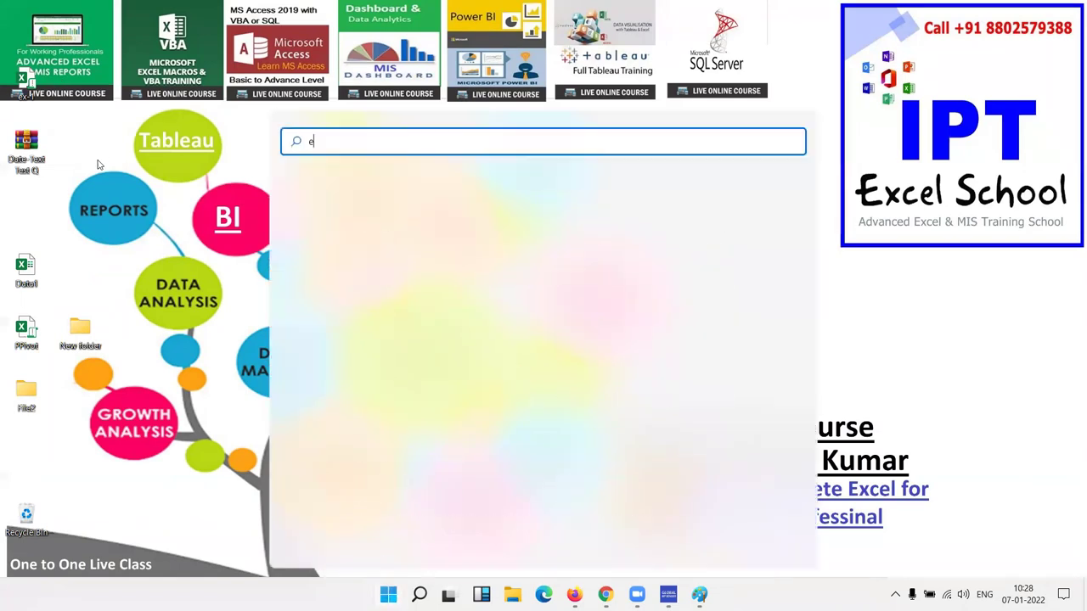
{"action": "type", "text": "xc"}
{"action": "left_click", "coordinate": [323, 256]}
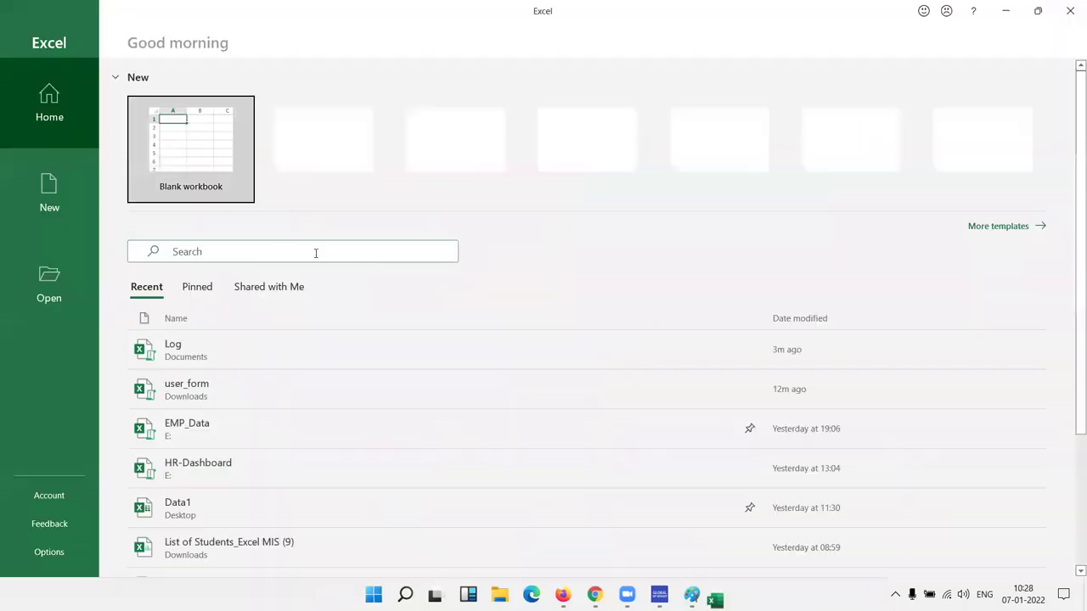
{"action": "left_click", "coordinate": [244, 360]}
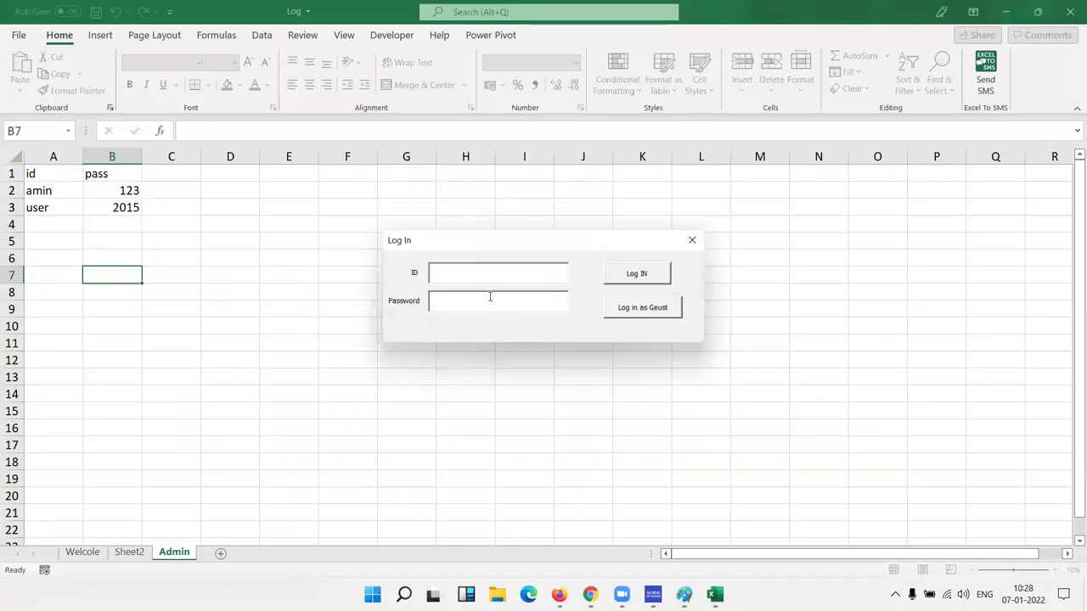
- Type test text into the ID and Password fields of the Log In form
{"action": "type", "text": "dfsdfds"}
{"action": "left_click", "coordinate": [473, 297]}
{"action": "type", "text": "sdfsd"}
{"action": "left_click_drag", "start_coordinate": [470, 299], "coordinate": [430, 297]}
- Close the form and draw an ActiveX command button over E2:F3 on the Welcole sheet
{"action": "left_click", "coordinate": [692, 241]}
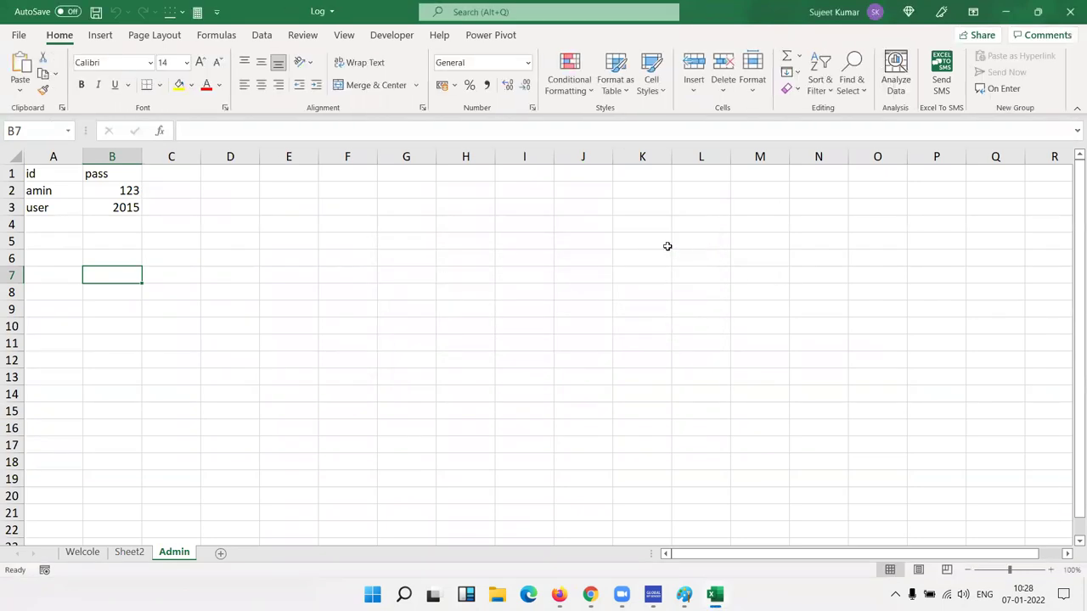
{"action": "left_click", "coordinate": [393, 35]}
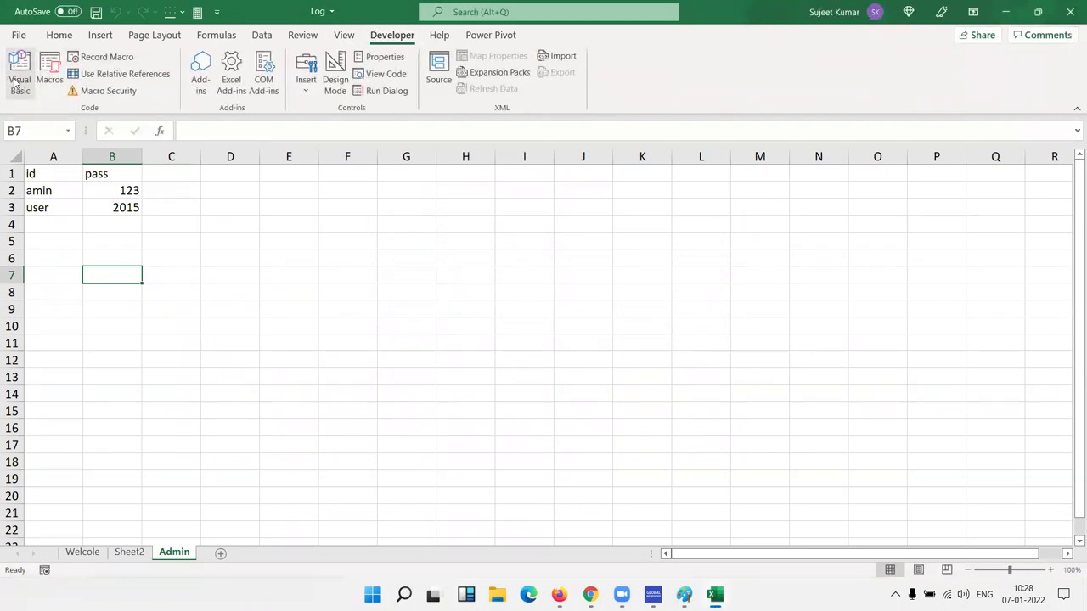
{"action": "left_click", "coordinate": [83, 552]}
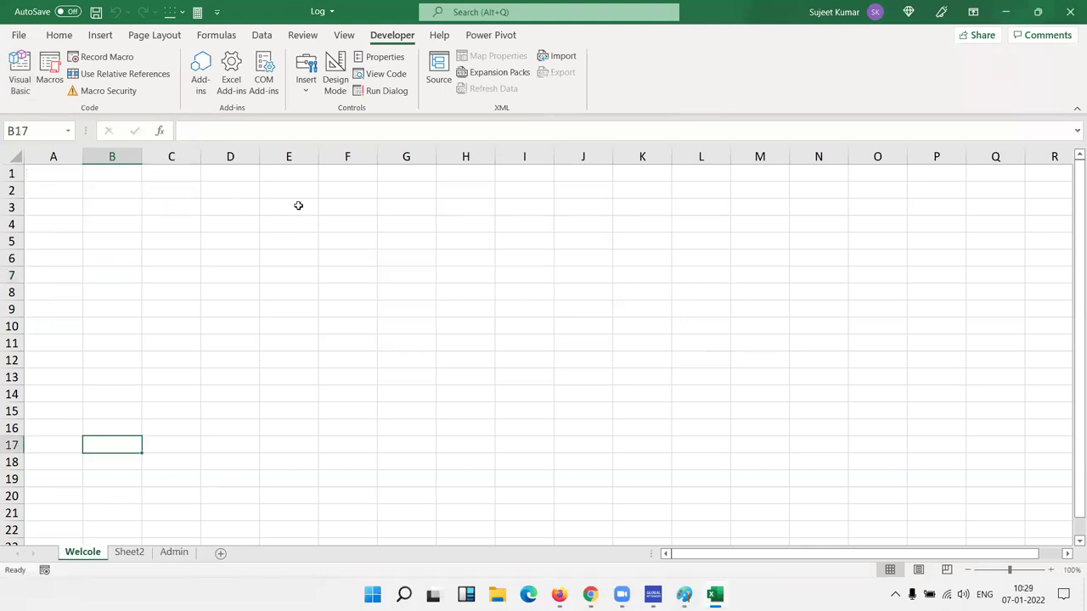
{"action": "left_click_drag", "start_coordinate": [299, 190], "coordinate": [387, 224]}
{"action": "left_click_drag", "start_coordinate": [288, 189], "coordinate": [354, 213]}
{"action": "left_click", "coordinate": [305, 85]}
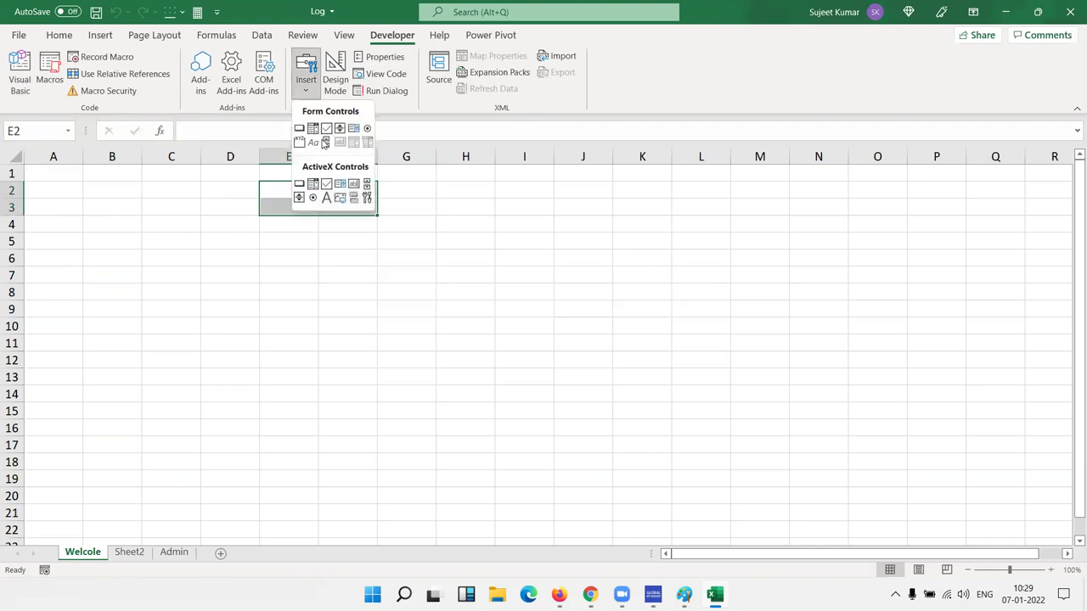
{"action": "left_click", "coordinate": [302, 185]}
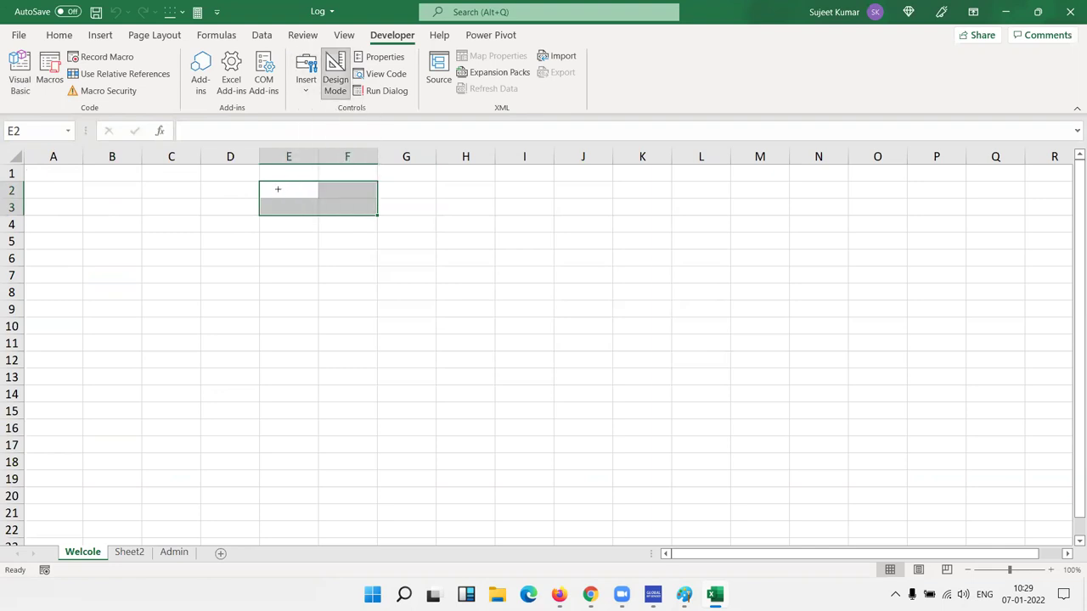
{"action": "left_click_drag", "start_coordinate": [278, 190], "coordinate": [370, 214]}
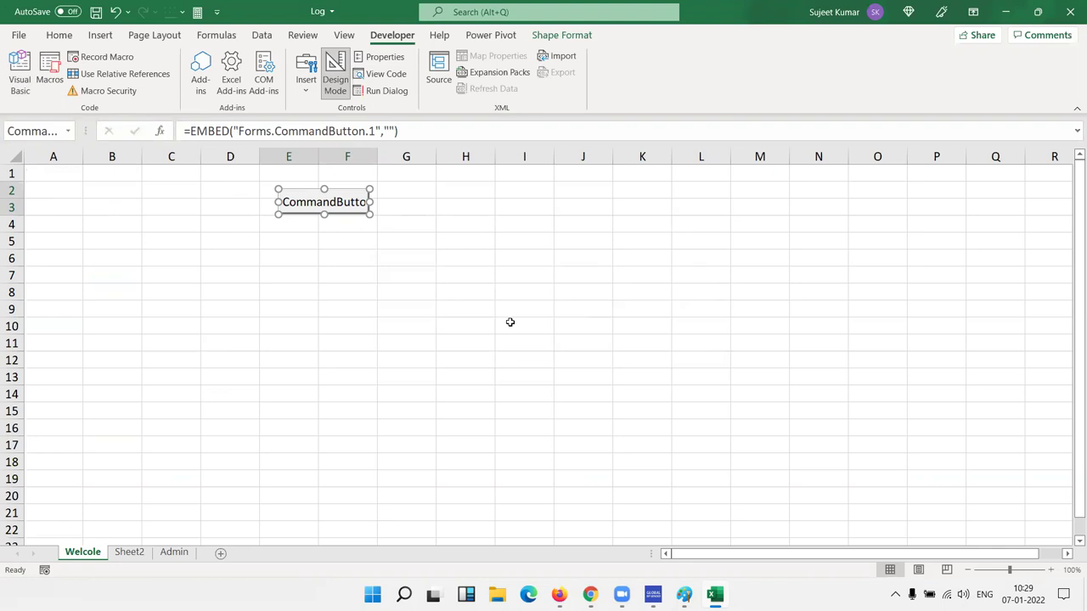
- Caption the button 'Log in' and open its CommandButton1_Click code
{"action": "right_click", "coordinate": [352, 204]}
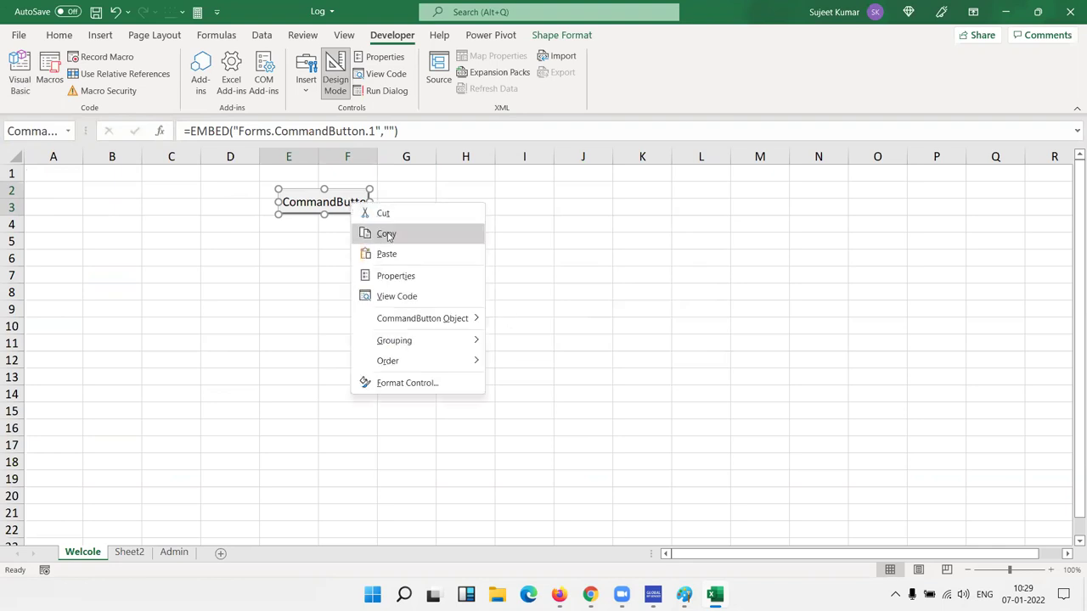
{"action": "left_click", "coordinate": [513, 323]}
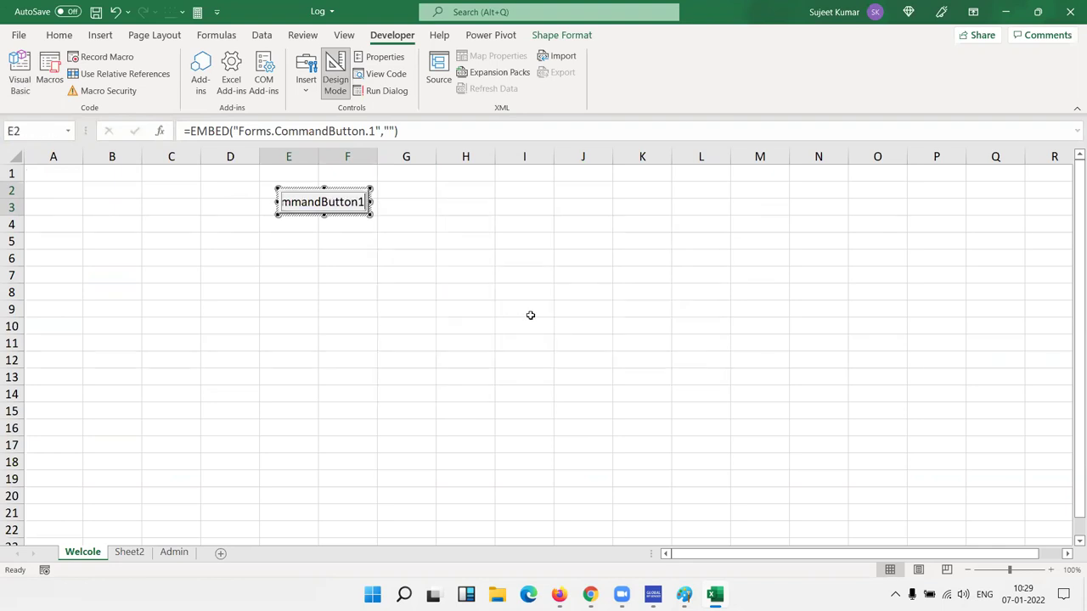
{"action": "key", "text": "BackSpace"}
{"action": "key", "text": "BackSpace"}
{"action": "key", "text": "BackSpace"}
{"action": "key", "text": "BackSpace"}
{"action": "key", "text": "BackSpace"}
{"action": "key", "text": "BackSpace"}
{"action": "key", "text": "BackSpace"}
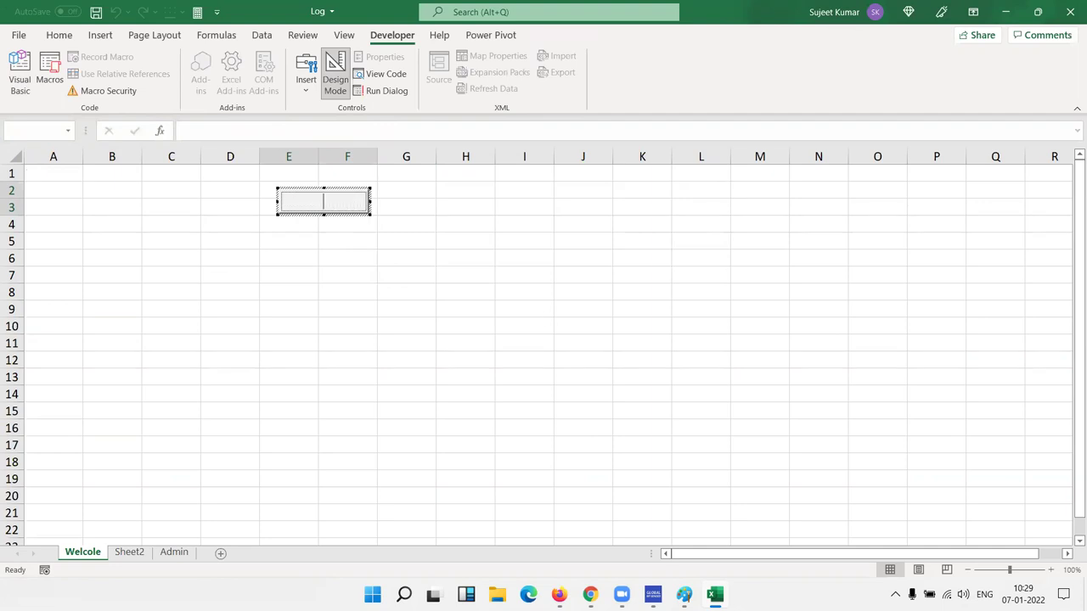
{"action": "type", "text": "Log in"}
{"action": "left_click", "coordinate": [571, 405]}
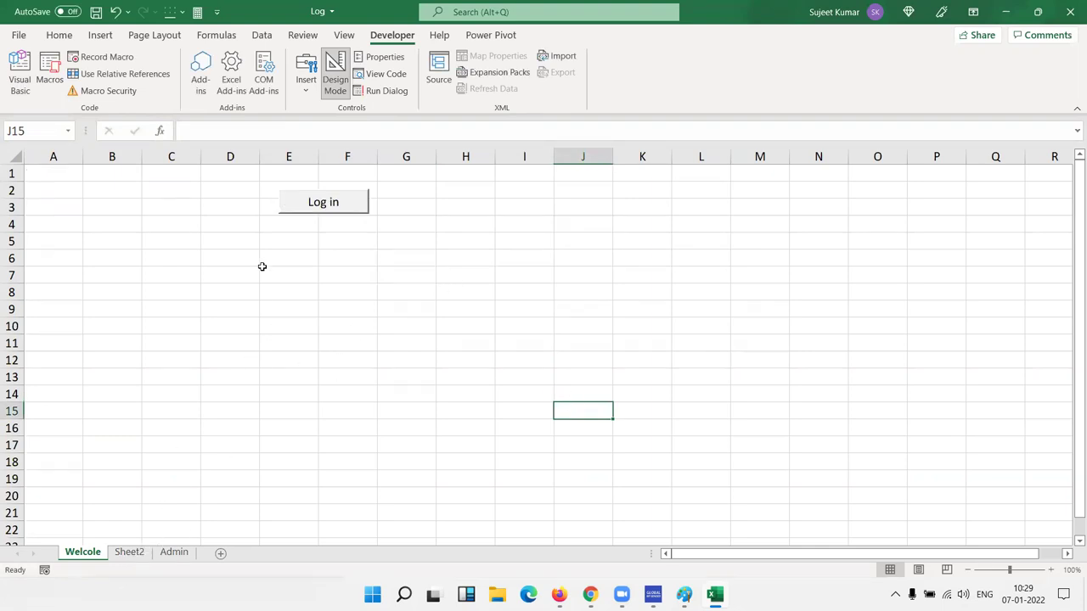
{"action": "double_click", "coordinate": [311, 213]}
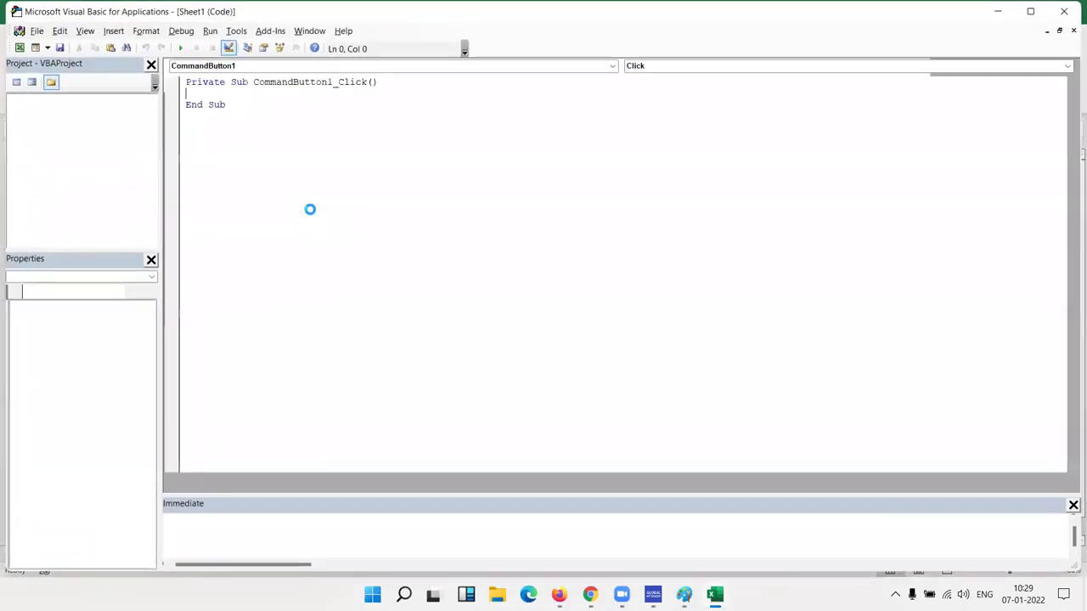
- Add Log.Show to the Log in button's CommandButton1_Click procedure
{"action": "key", "text": "Return"}
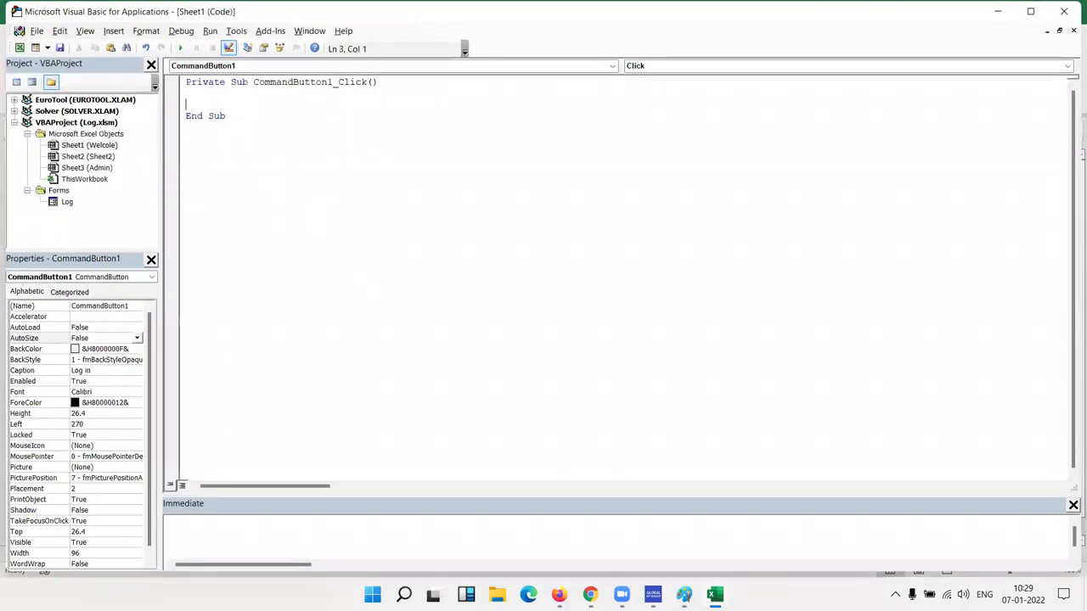
{"action": "type", "text": "log.sho"}
{"action": "key", "text": "Tab"}
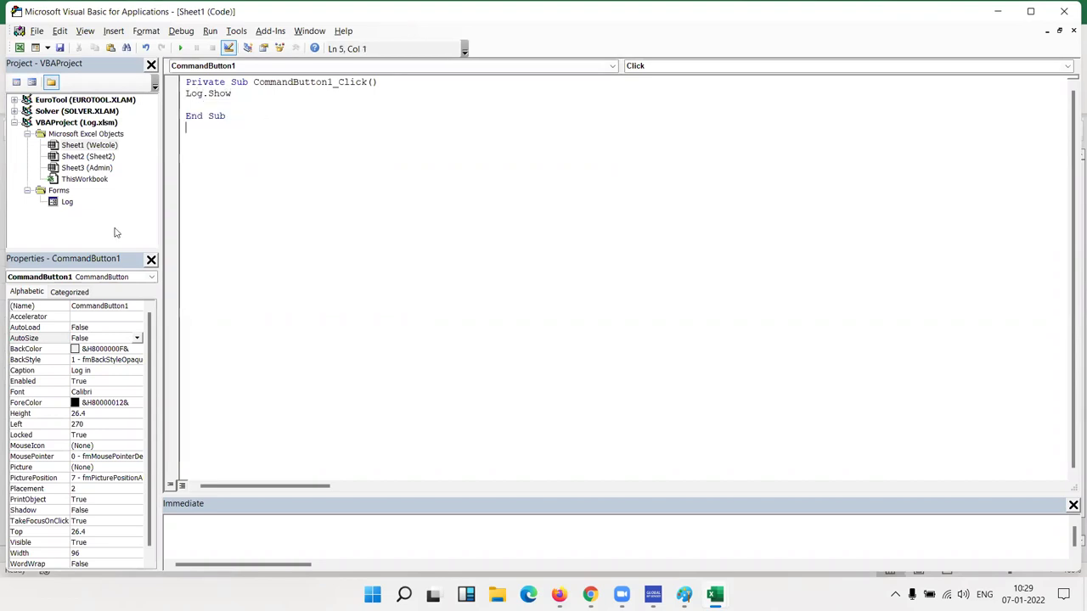
- Turn off Design Mode and confirm the Log in button opens the Log In form
{"action": "left_click", "coordinate": [1063, 11]}
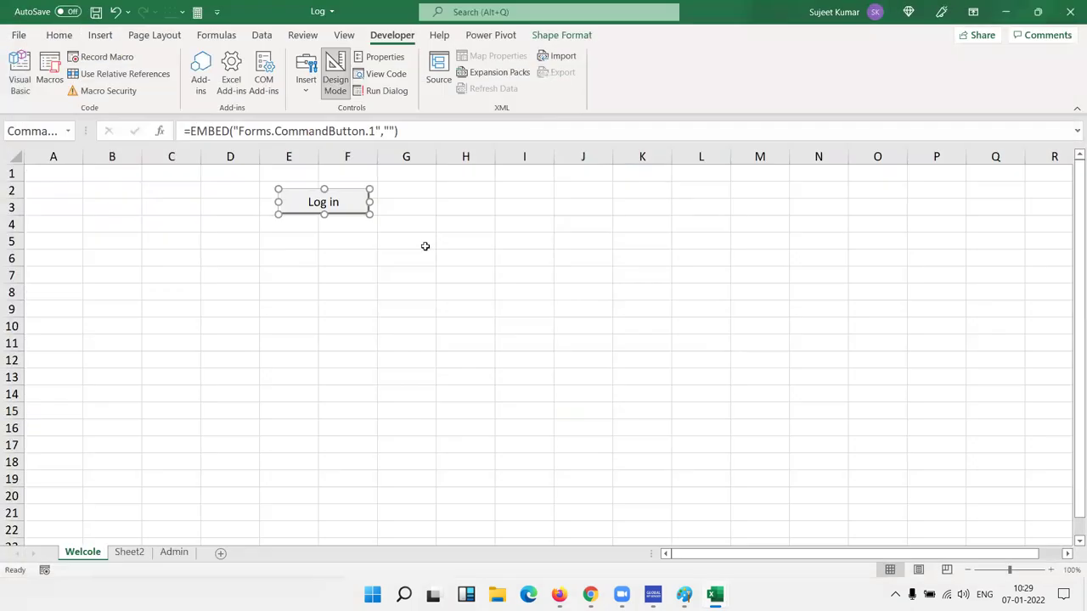
{"action": "left_click", "coordinate": [336, 73]}
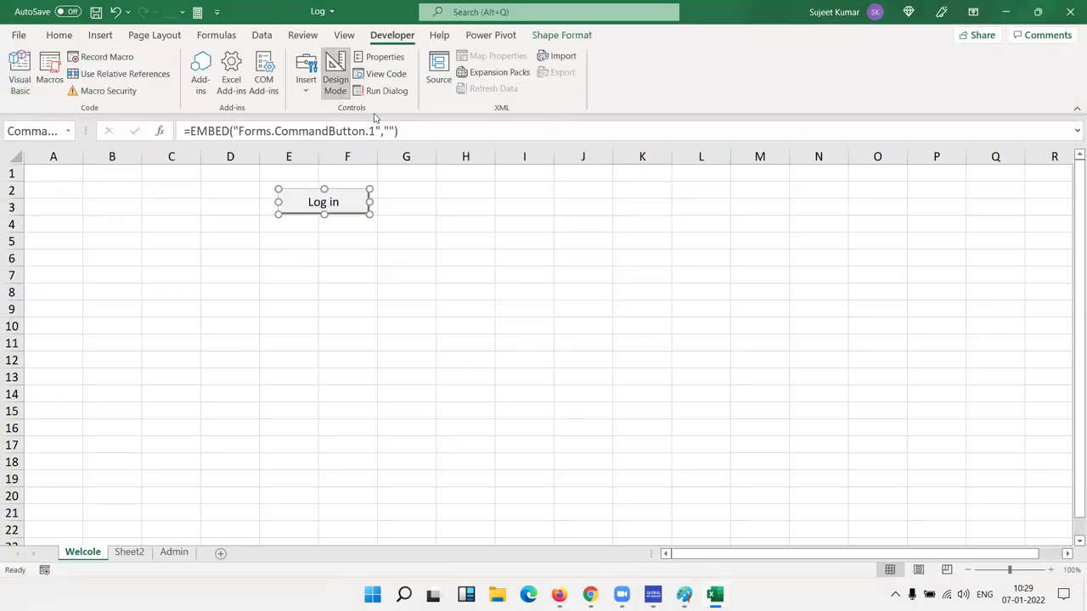
{"action": "left_click", "coordinate": [331, 208]}
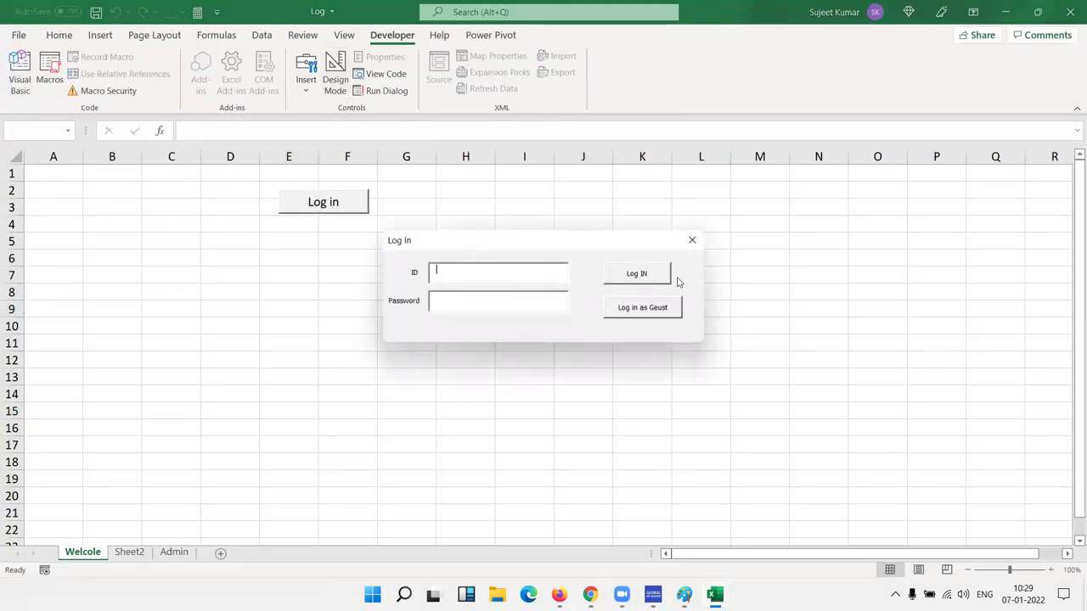
{"action": "left_click", "coordinate": [692, 241]}
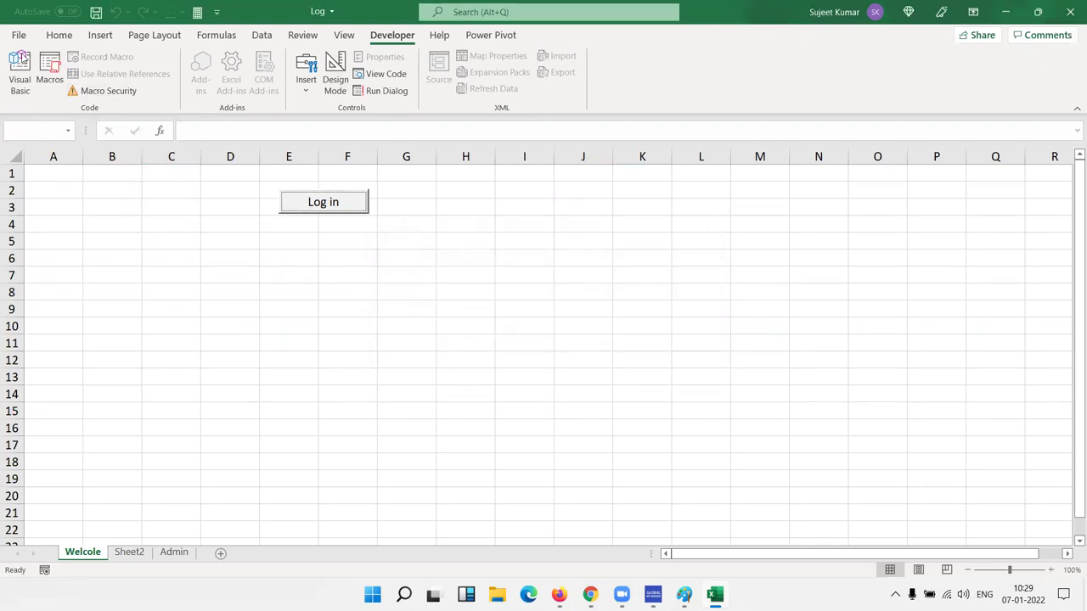
{"action": "left_click", "coordinate": [19, 67]}
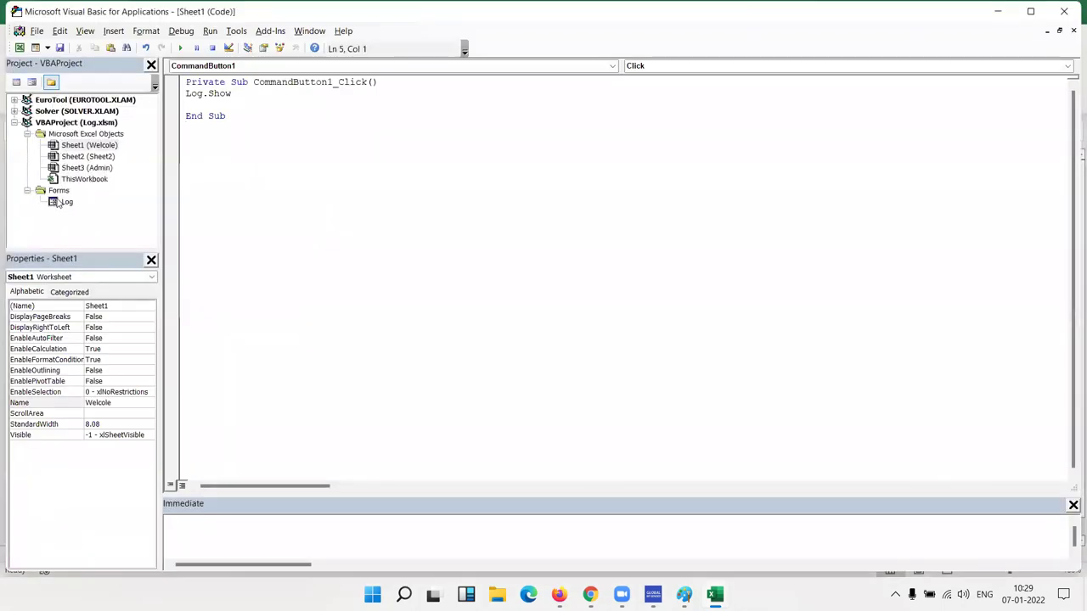
- Set the Log form's Password text box PasswordChar property to *
{"action": "double_click", "coordinate": [62, 202]}
{"action": "left_click", "coordinate": [261, 134]}
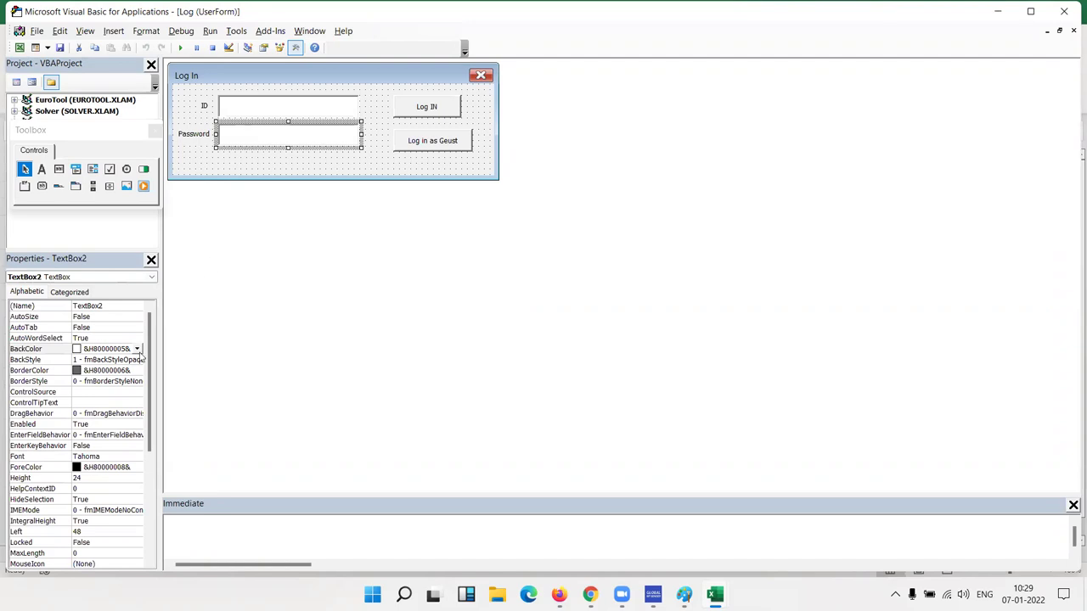
{"action": "left_click", "coordinate": [148, 360]}
{"action": "left_click_drag", "start_coordinate": [147, 360], "coordinate": [153, 392]}
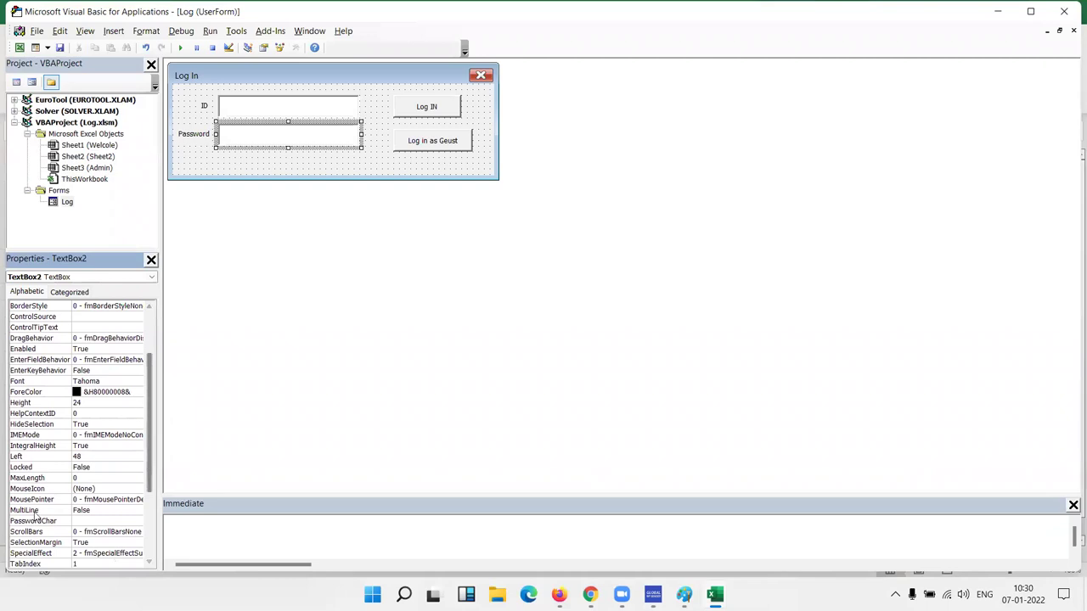
{"action": "left_click", "coordinate": [71, 521]}
{"action": "left_click", "coordinate": [75, 521]}
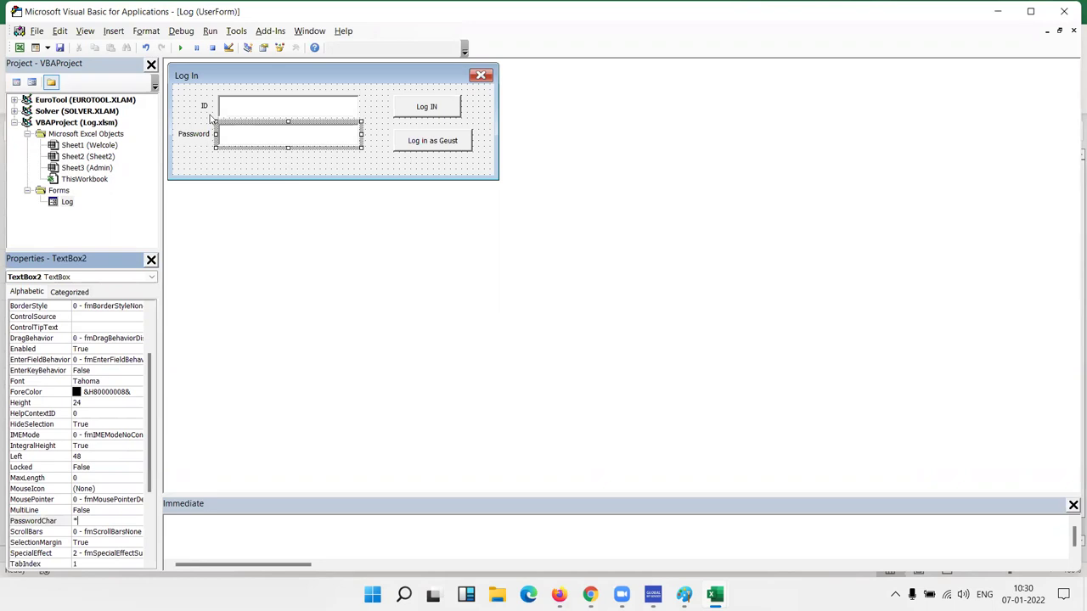
{"action": "left_click", "coordinate": [179, 49]}
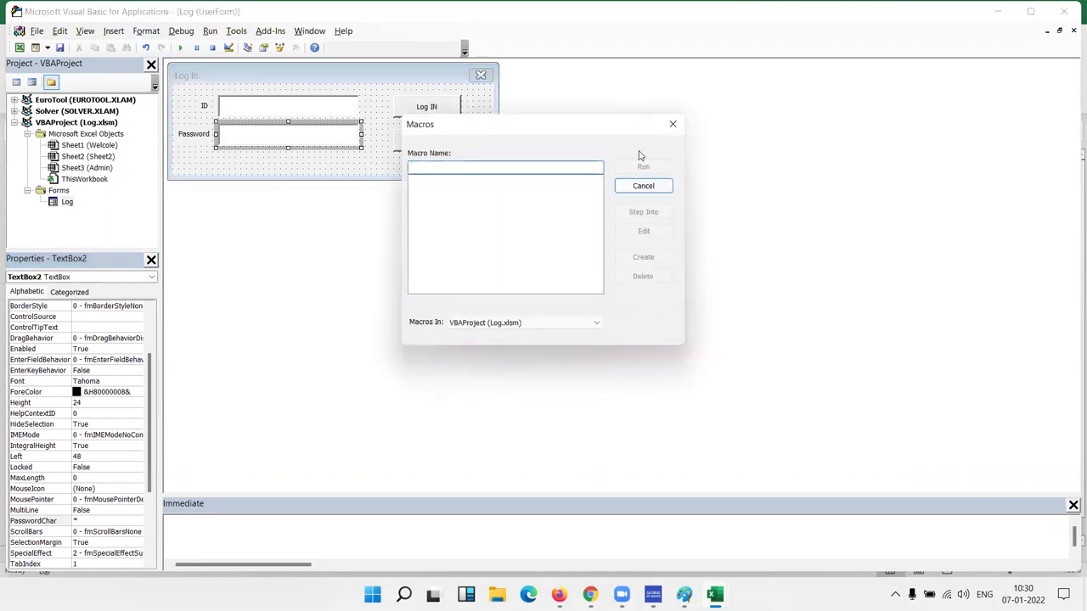
{"action": "left_click", "coordinate": [672, 126]}
{"action": "left_click", "coordinate": [117, 512]}
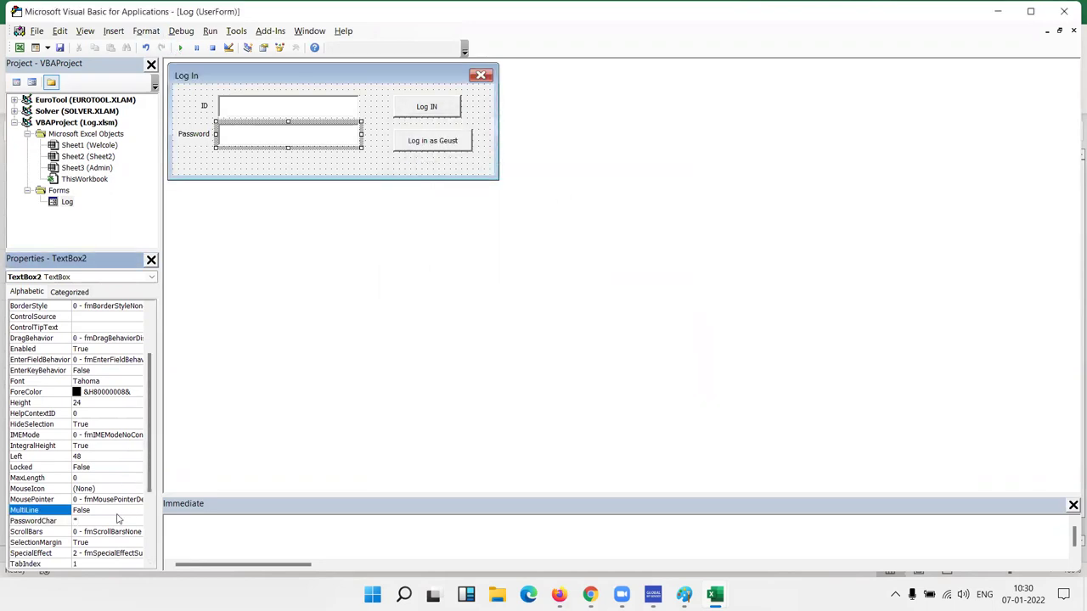
{"action": "left_click", "coordinate": [102, 521]}
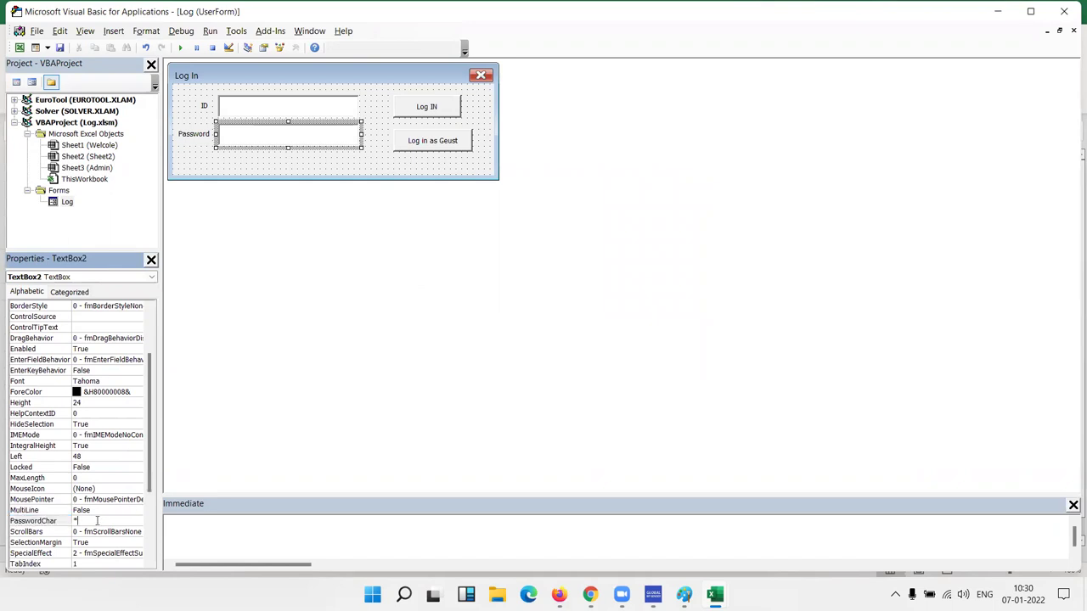
{"action": "left_click", "coordinate": [357, 327]}
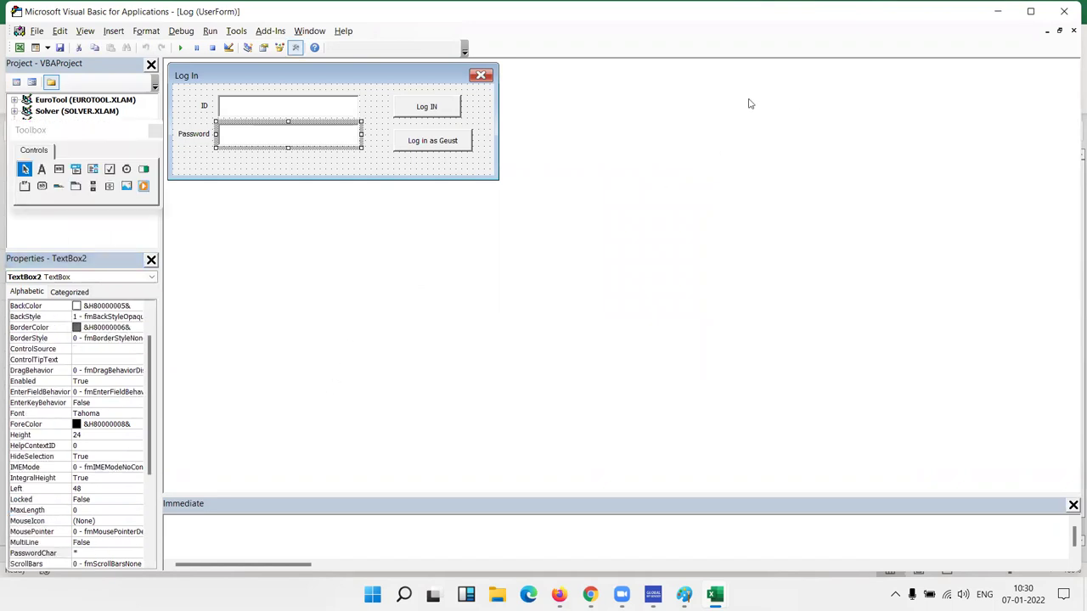
- Rename Sheet2 to 'user' and check it alongside the Admin sheet
{"action": "left_click", "coordinate": [1063, 11]}
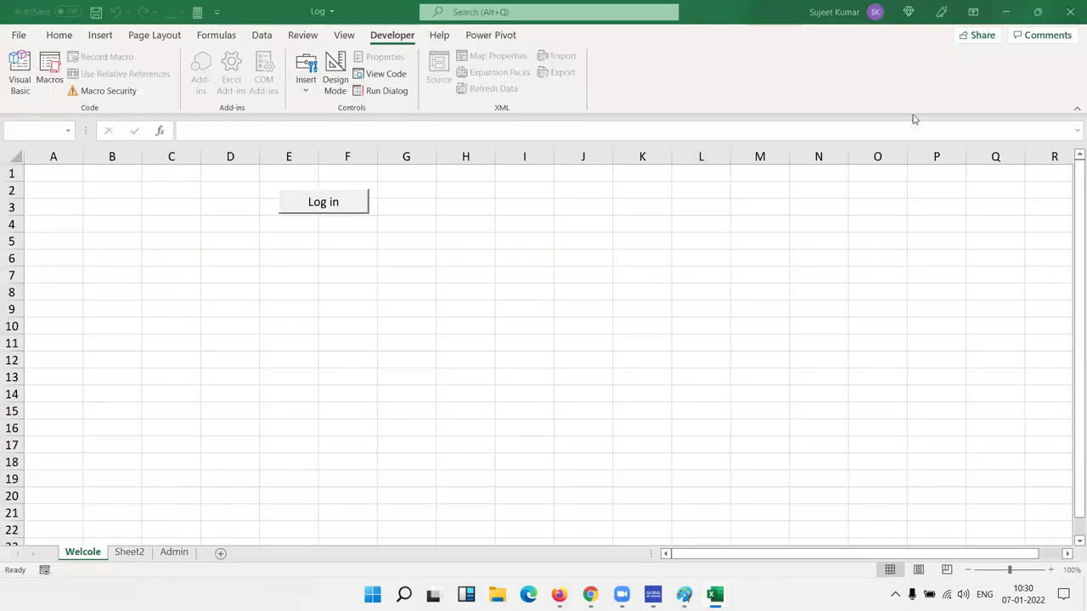
{"action": "left_click", "coordinate": [418, 289]}
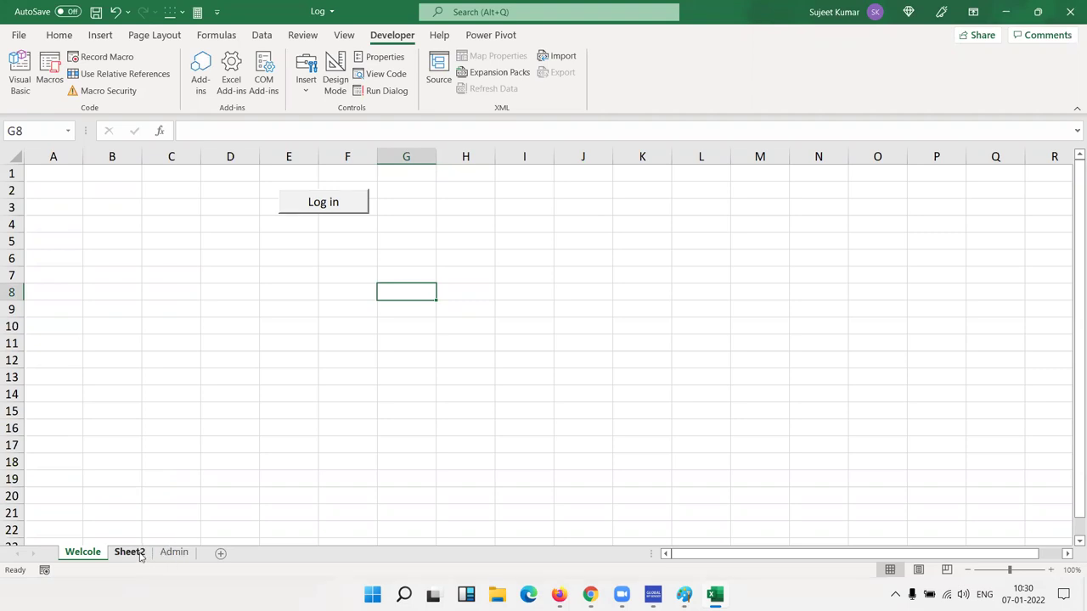
{"action": "left_click", "coordinate": [138, 553]}
{"action": "type", "text": "user"}
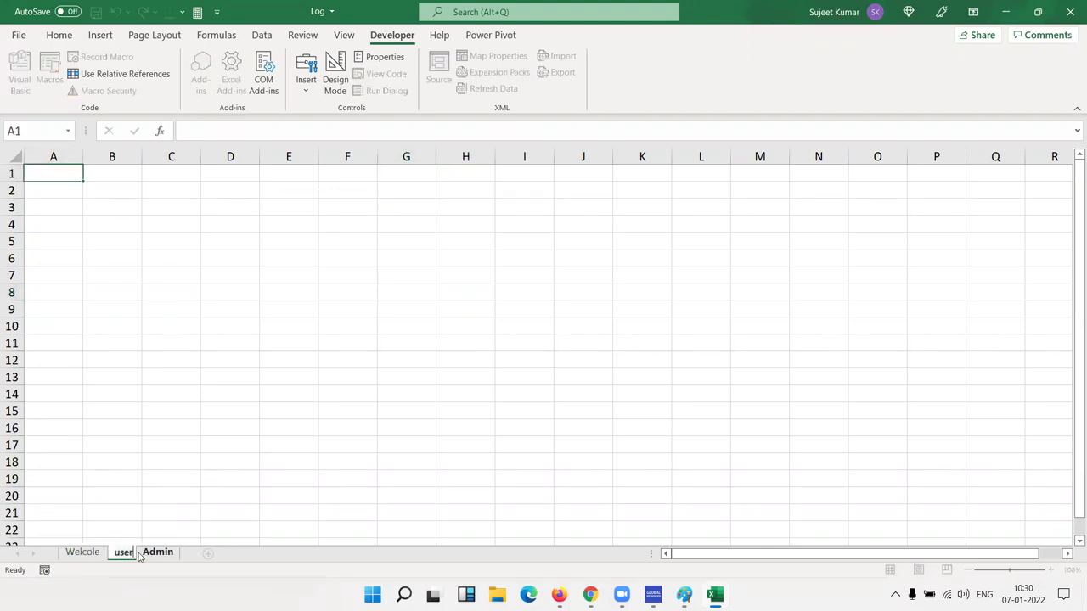
{"action": "left_click", "coordinate": [153, 500]}
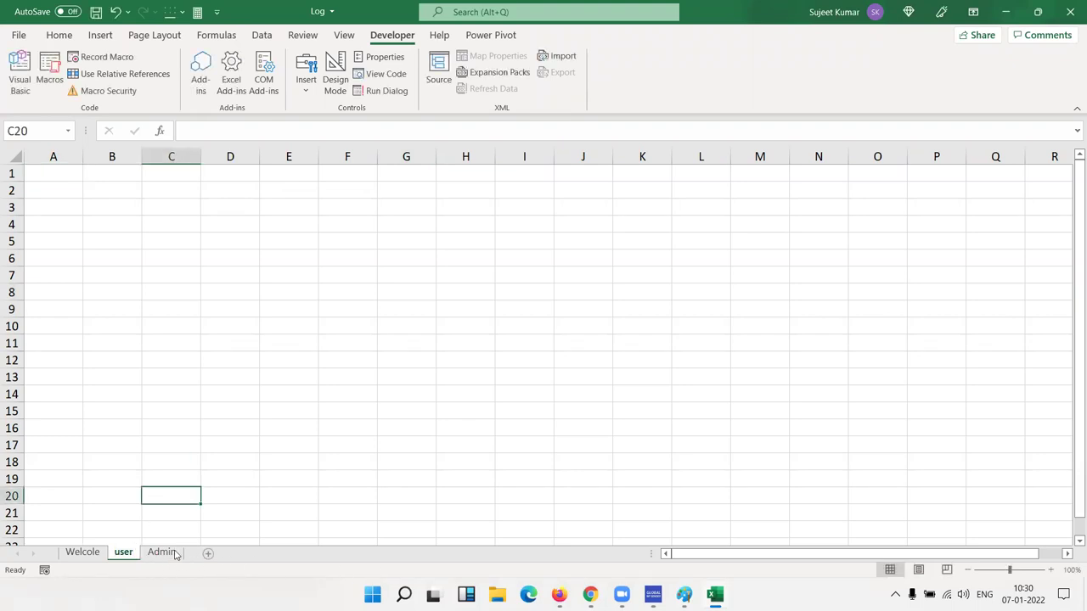
{"action": "left_click", "coordinate": [160, 553]}
{"action": "left_click", "coordinate": [135, 552]}
{"action": "left_click", "coordinate": [519, 187]}
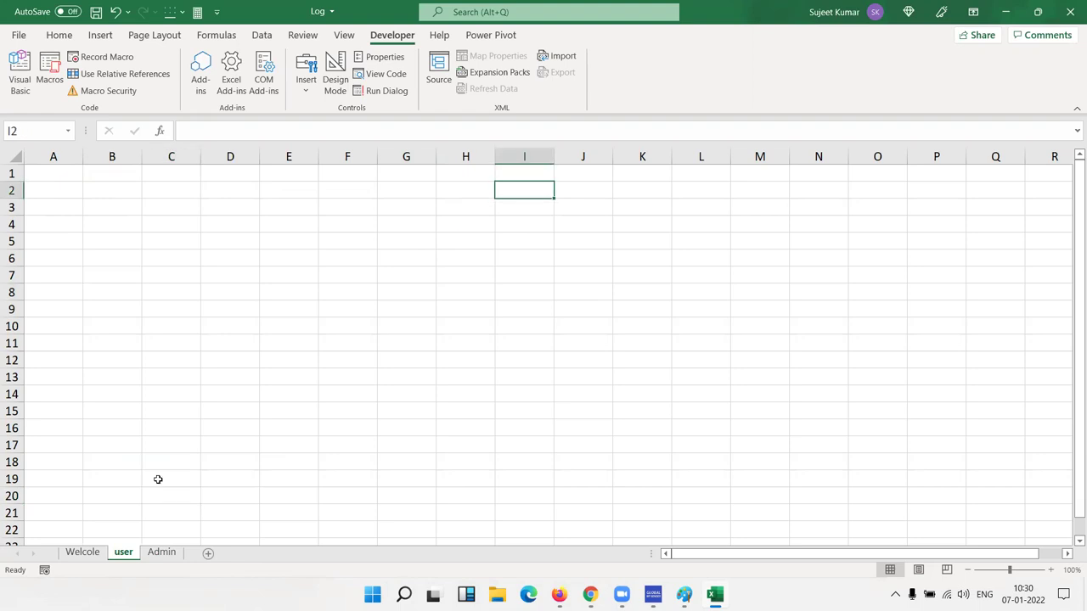
- Correct the Welcole sheet tab's spelling to 'Welcome'
{"action": "left_click", "coordinate": [92, 552]}
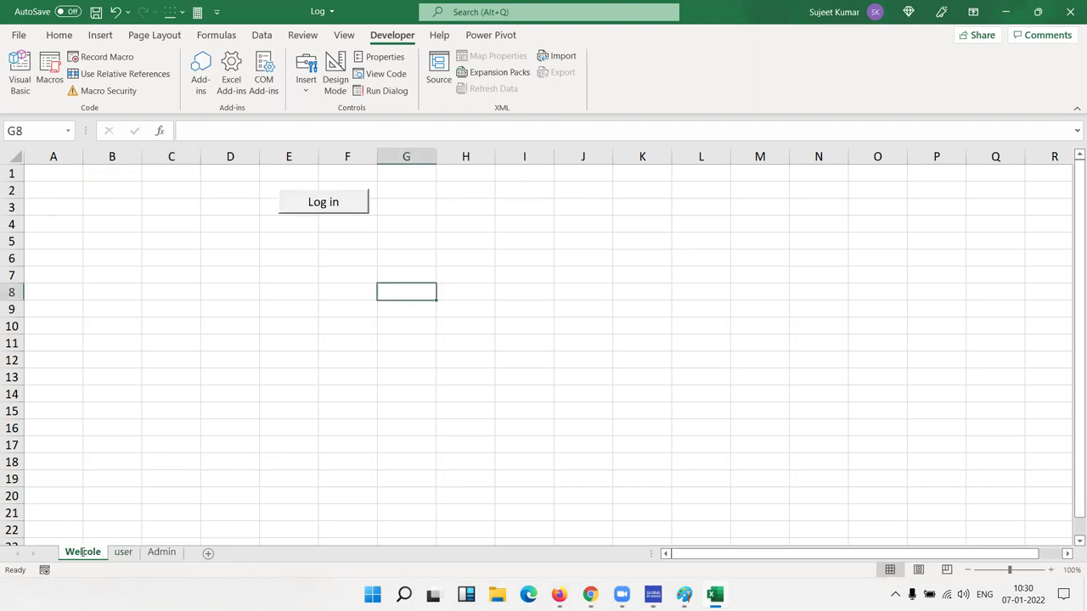
{"action": "double_click", "coordinate": [82, 553]}
{"action": "left_click", "coordinate": [100, 553]}
{"action": "key", "text": "BackSpace"}
{"action": "key", "text": "BackSpace"}
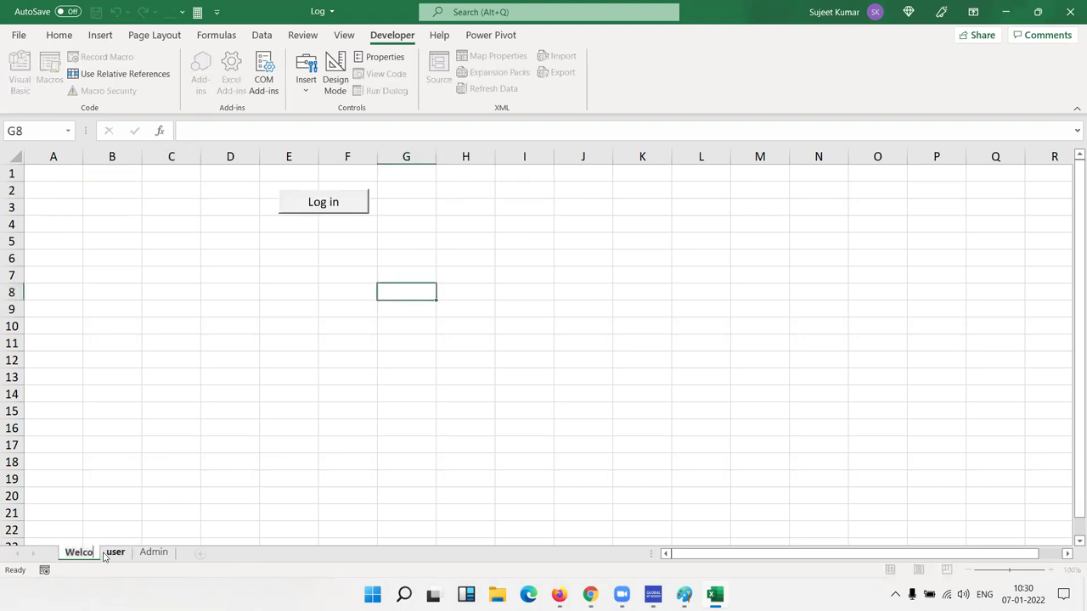
{"action": "type", "text": "me"}
{"action": "left_click", "coordinate": [228, 407]}
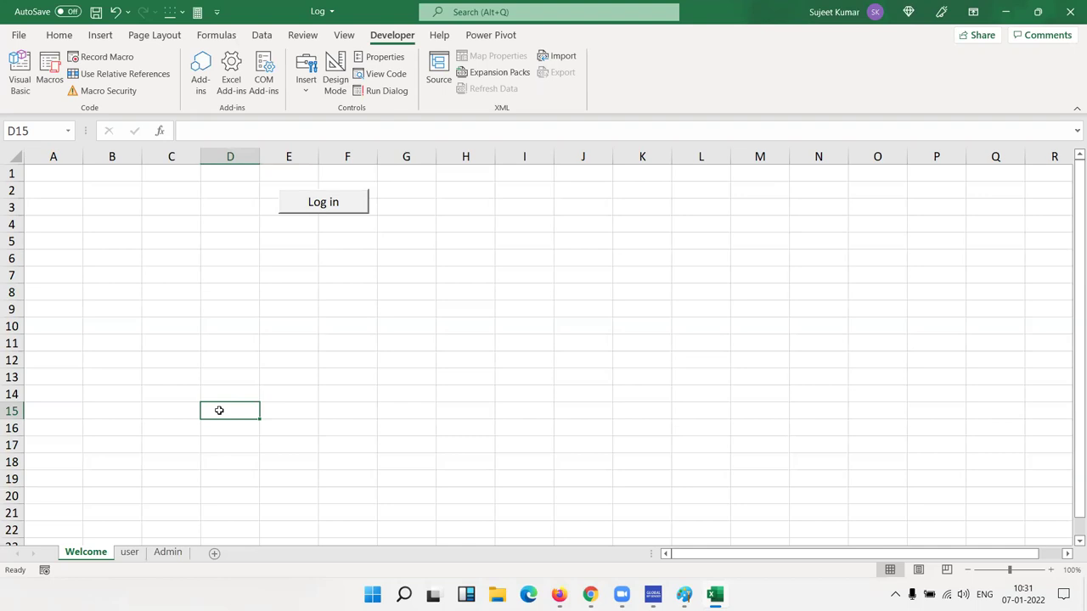
- Test the Log In form by entering a test password to verify masking, then close it
{"action": "left_click", "coordinate": [311, 208]}
{"action": "left_click_drag", "start_coordinate": [560, 243], "coordinate": [431, 208]}
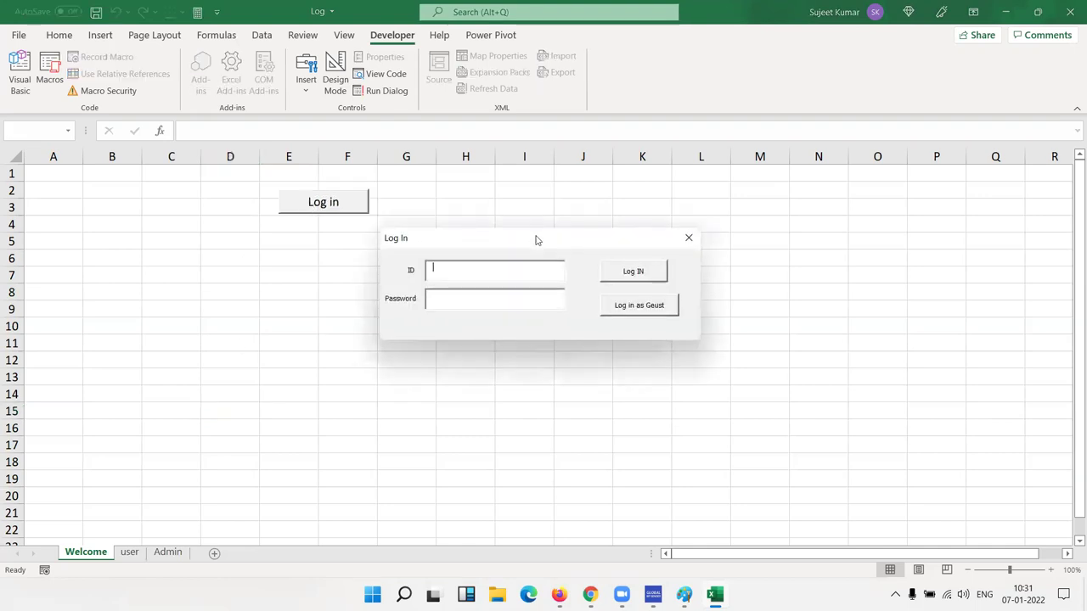
{"action": "type", "text": "123456"}
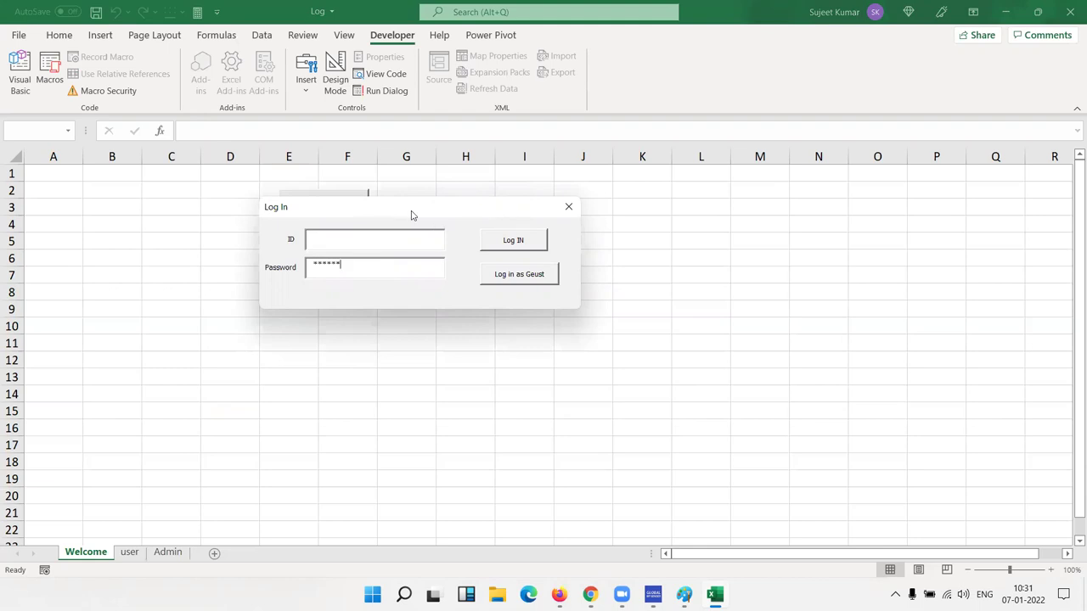
{"action": "left_click_drag", "start_coordinate": [411, 214], "coordinate": [608, 199]}
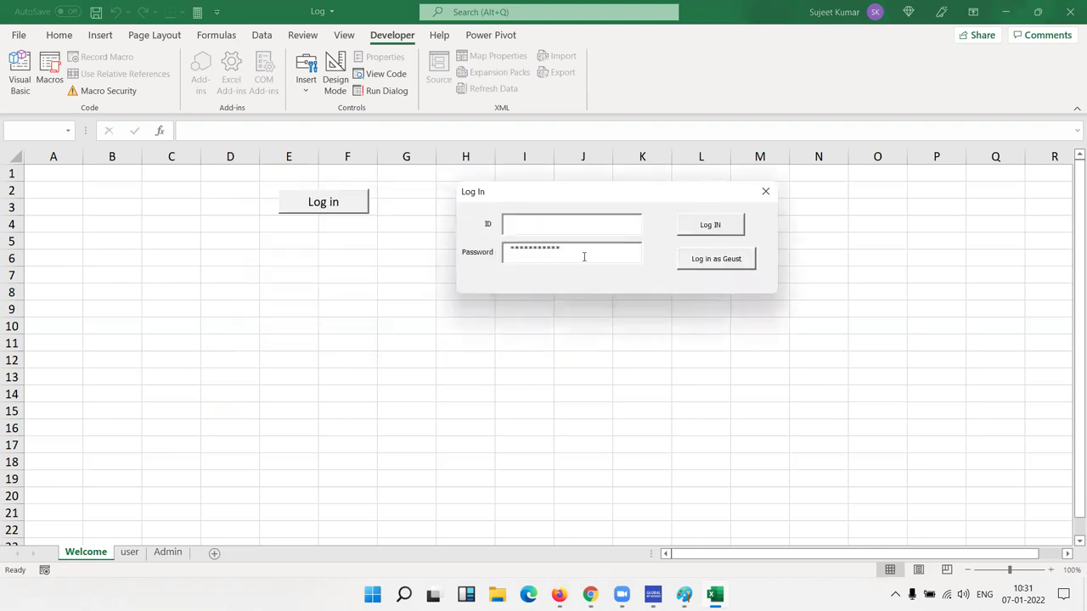
{"action": "left_click", "coordinate": [765, 192]}
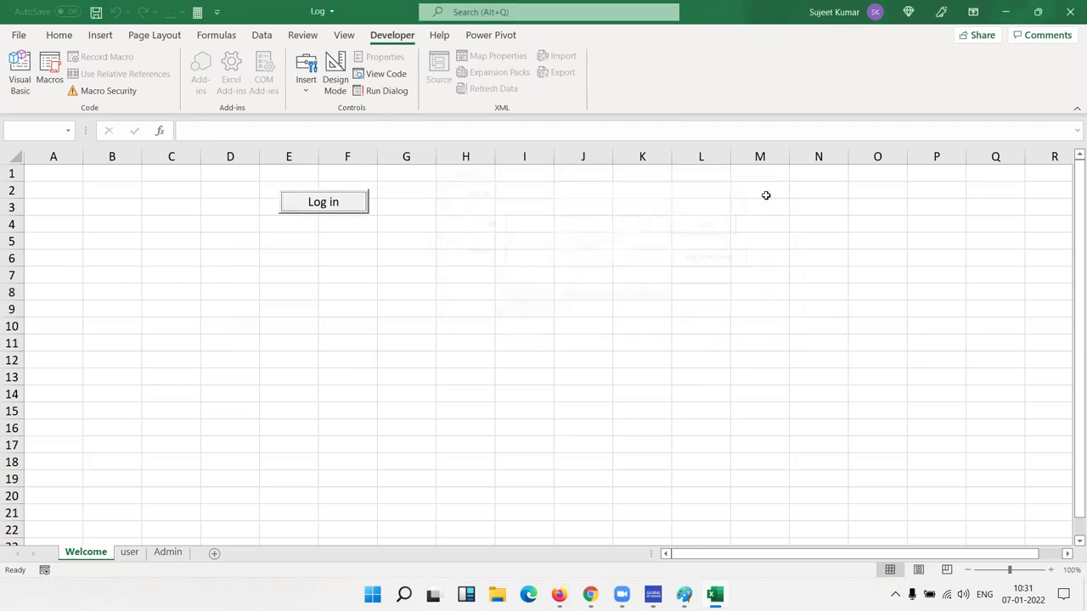
- Review the Admin sheet's id and pass entries in A2:B3 and the other sheet tabs
{"action": "left_click", "coordinate": [167, 552]}
{"action": "left_click_drag", "start_coordinate": [41, 190], "coordinate": [116, 207]}
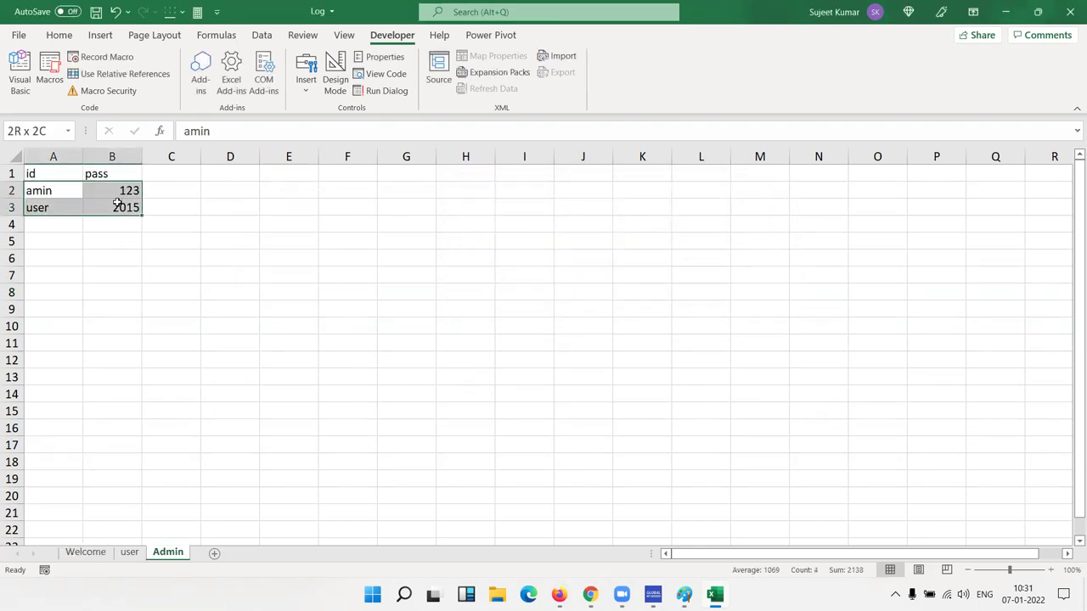
{"action": "left_click", "coordinate": [86, 553]}
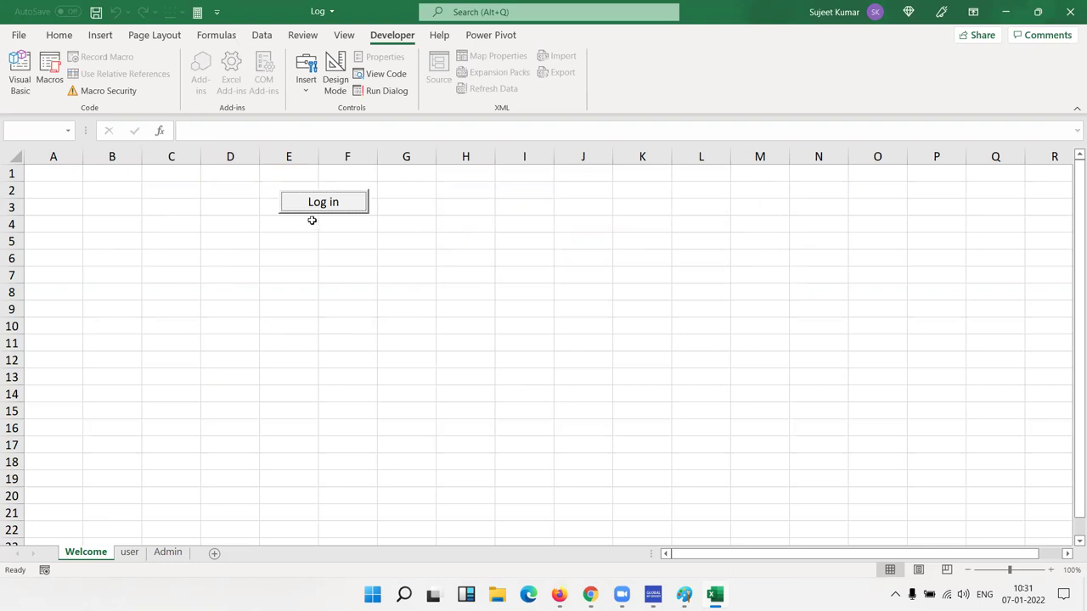
{"action": "left_click", "coordinate": [129, 552]}
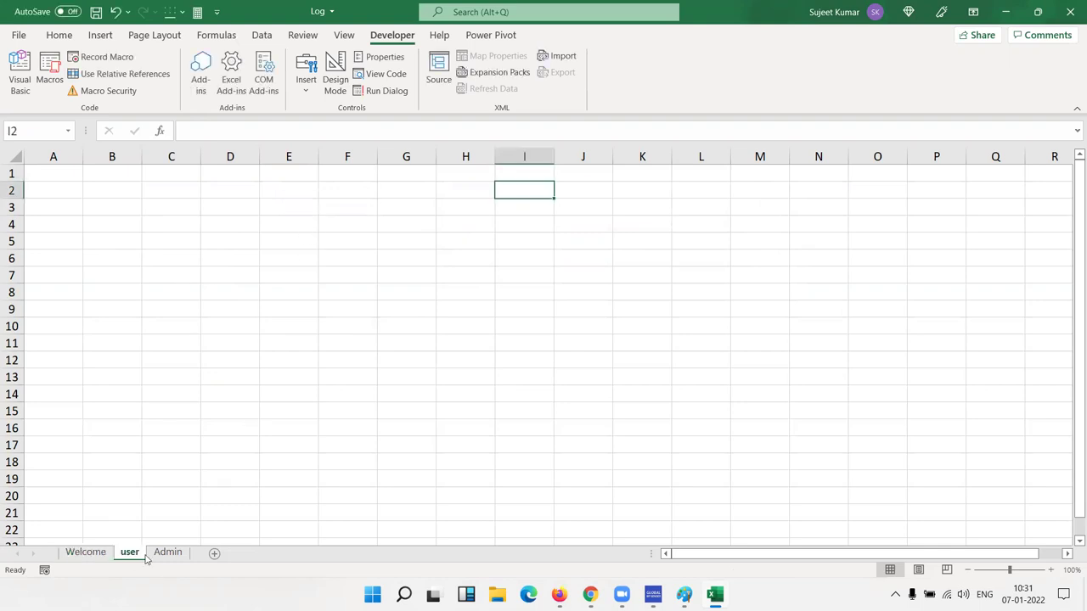
{"action": "left_click", "coordinate": [168, 552]}
{"action": "left_click", "coordinate": [214, 272]}
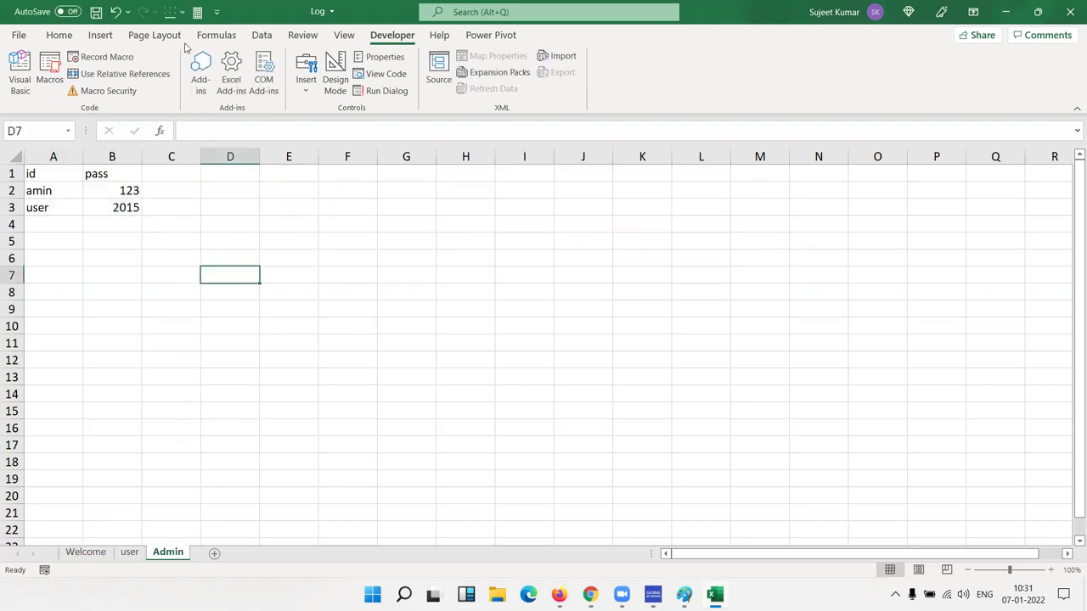
{"action": "left_click", "coordinate": [19, 76]}
- Open the Log IN button's click procedure and add blank lines inside it
{"action": "double_click", "coordinate": [67, 201]}
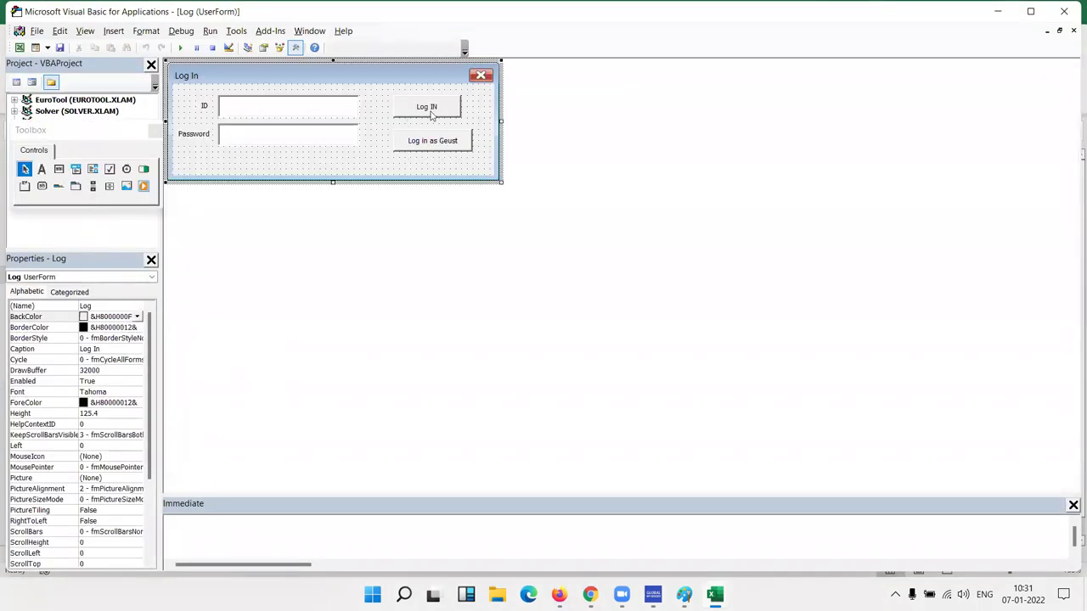
{"action": "double_click", "coordinate": [431, 113]}
{"action": "key", "text": "Return"}
{"action": "key", "text": "Return"}
{"action": "key", "text": "Return"}
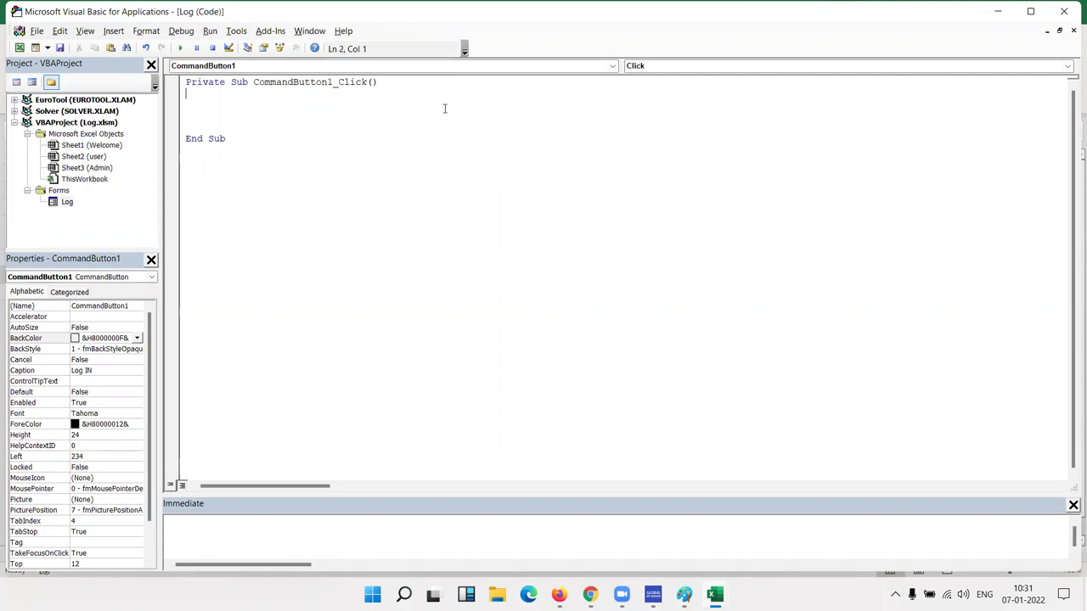
{"action": "key", "text": "Return"}
- Write a loop For i = 2 To the Admin sheet's last filled row in column A, closed by Next i
{"action": "type", "text": "for i = 2 to "}
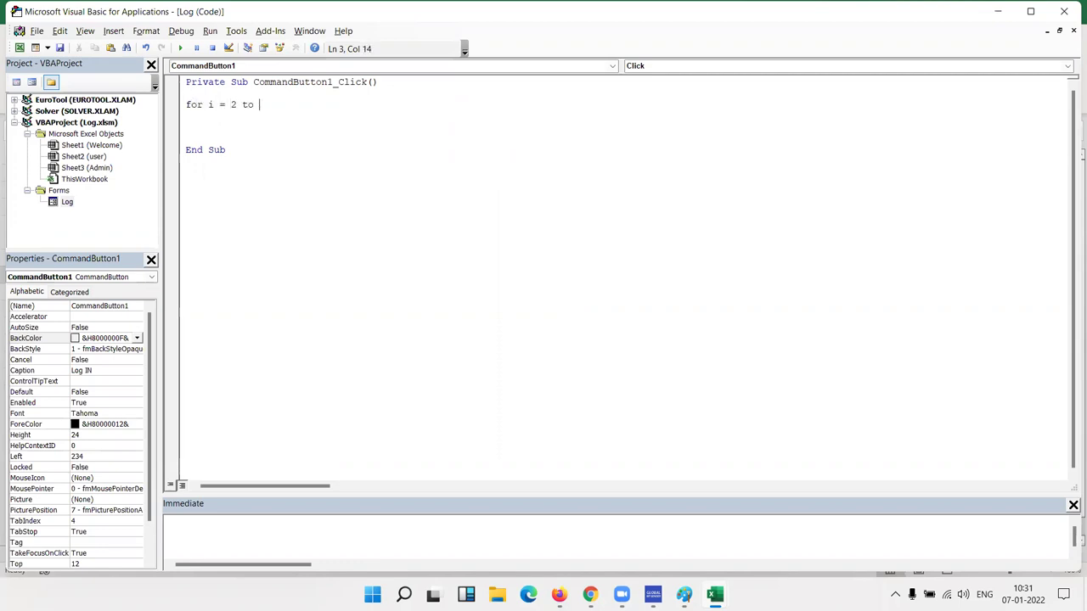
{"action": "type", "text": "sheets"}
{"action": "type", "text": "(\"Admin\""}
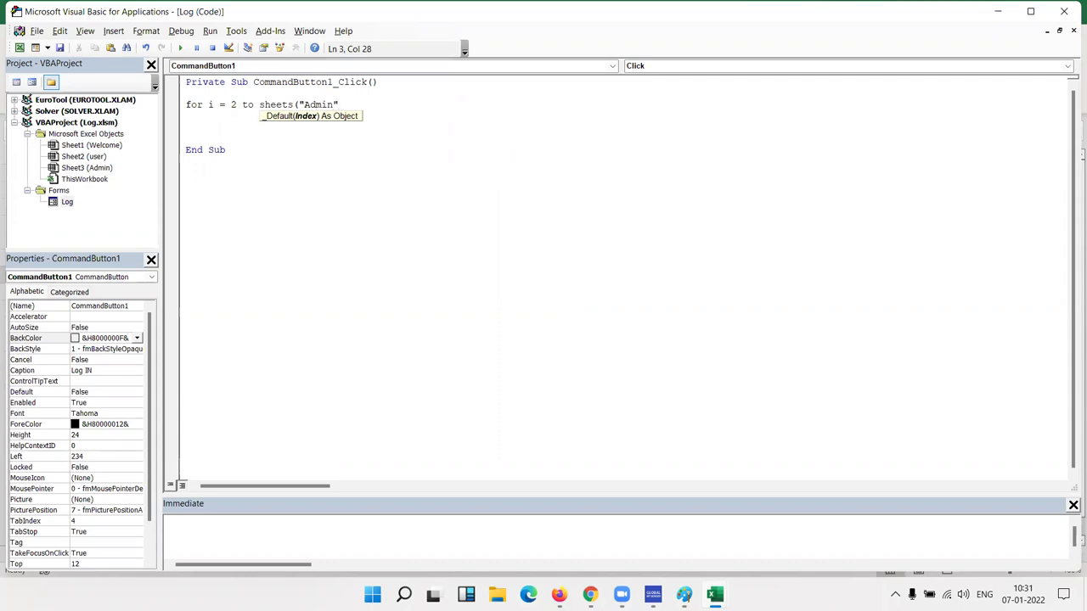
{"action": "type", "text": ").e"}
{"action": "key", "text": "BackSpace"}
{"action": "type", "text": "range"}
{"action": "type", "text": "(\"A65000\").end(xlup).rp"}
{"action": "key", "text": "BackSpace"}
{"action": "type", "text": "ow"}
{"action": "key", "text": "Return"}
{"action": "key", "text": "Return"}
{"action": "key", "text": "Return"}
{"action": "type", "text": "next "}
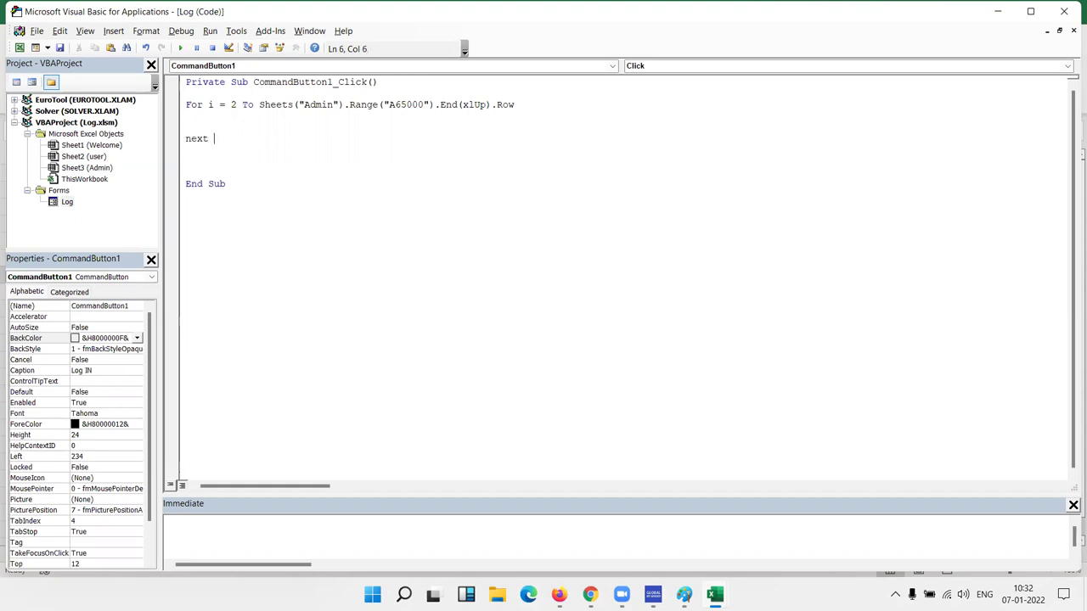
{"action": "type", "text": "i"}
{"action": "key", "text": "Return"}
{"action": "key", "text": "Return"}
{"action": "key", "text": "Up"}
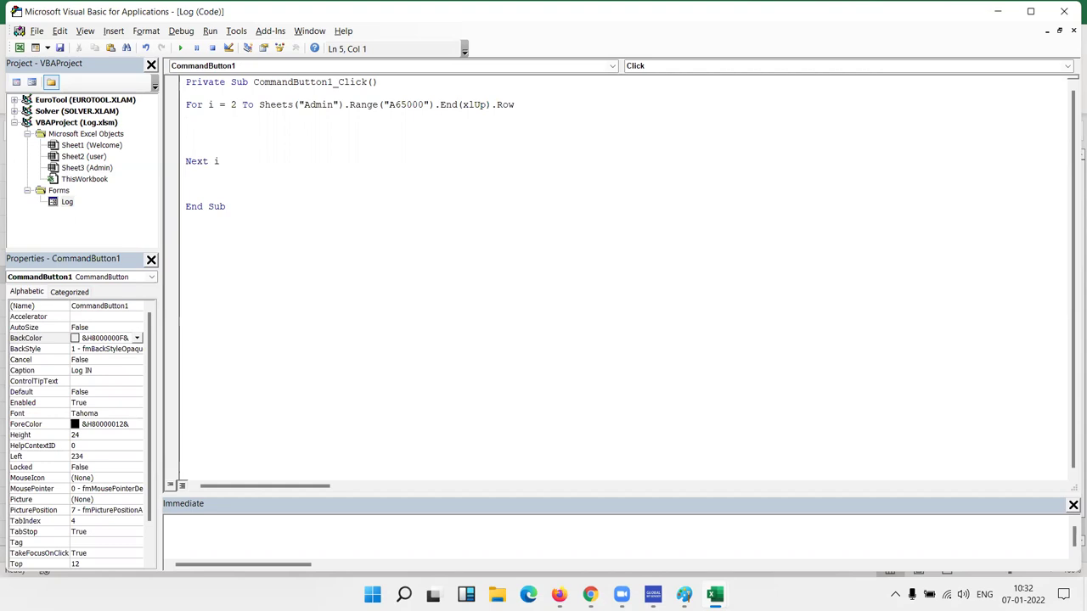
{"action": "type", "text": "if"}
- Begin the If condition comparing Admin column A with Me.TextBox1.Value, continued by And _
{"action": "left_click", "coordinate": [394, 104]}
{"action": "key", "text": "Return"}
{"action": "left_click_drag", "start_coordinate": [393, 105], "coordinate": [259, 106]}
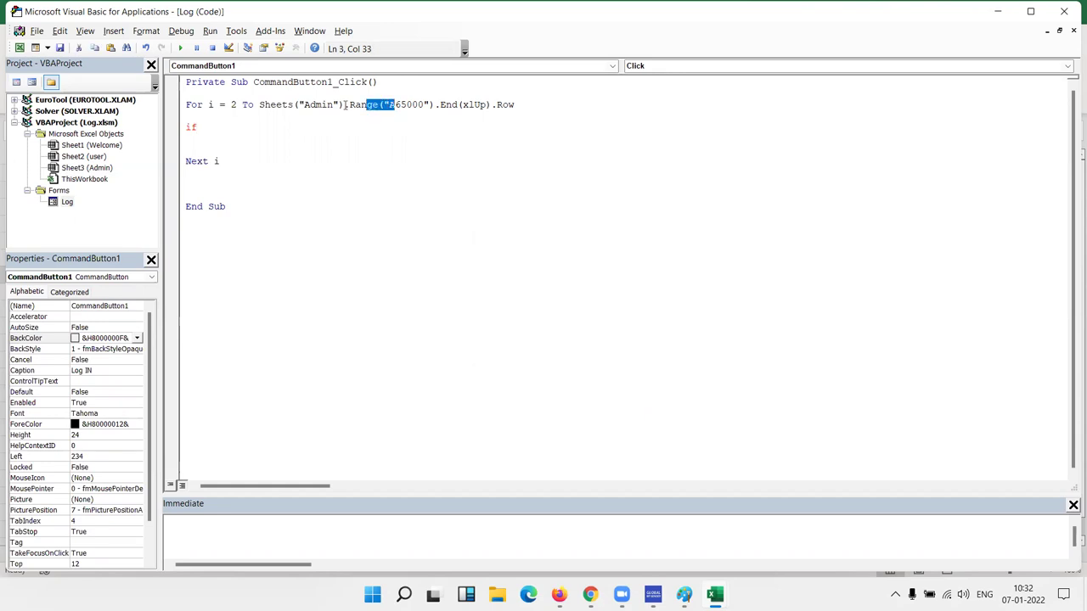
{"action": "key", "text": "ctrl+c"}
{"action": "left_click", "coordinate": [250, 132]}
{"action": "key", "text": "ctrl+v"}
{"action": "type", "text": "\" & i)"}
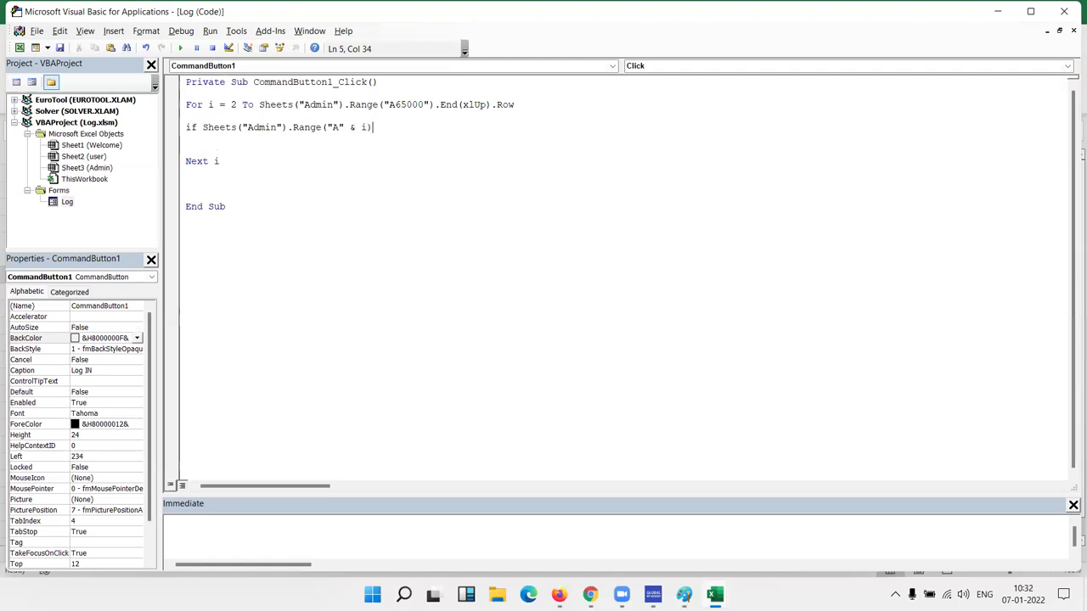
{"action": "type", "text": ".va;lu"}
{"action": "key", "text": "BackSpace"}
{"action": "key", "text": "BackSpace"}
{"action": "key", "text": "BackSpace"}
{"action": "type", "text": "lue = me"}
{"action": "type", "text": "."}
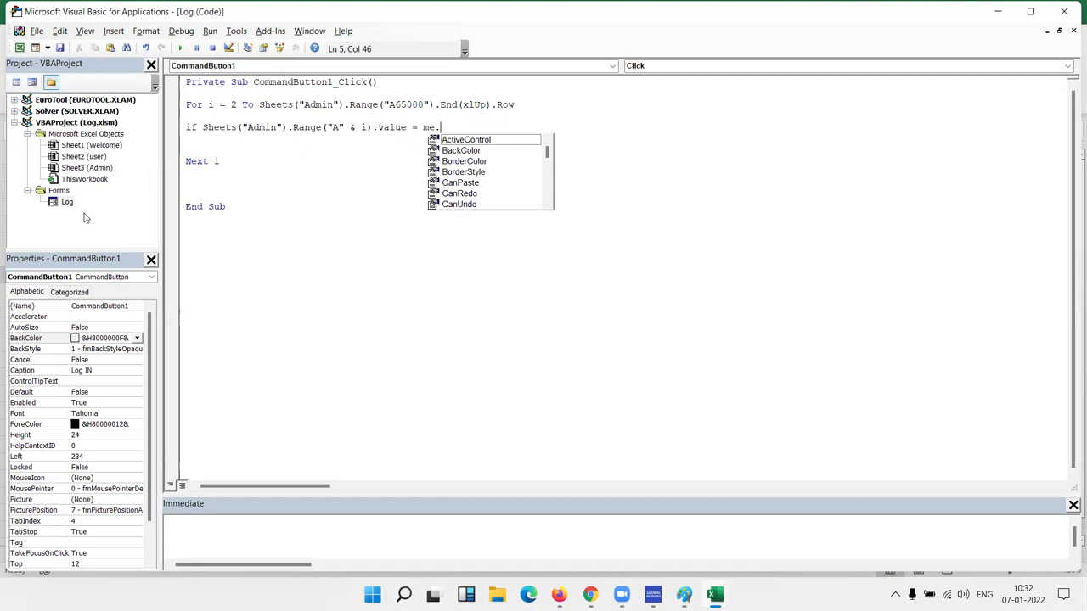
{"action": "type", "text": "t"}
{"action": "key", "text": "Tab"}
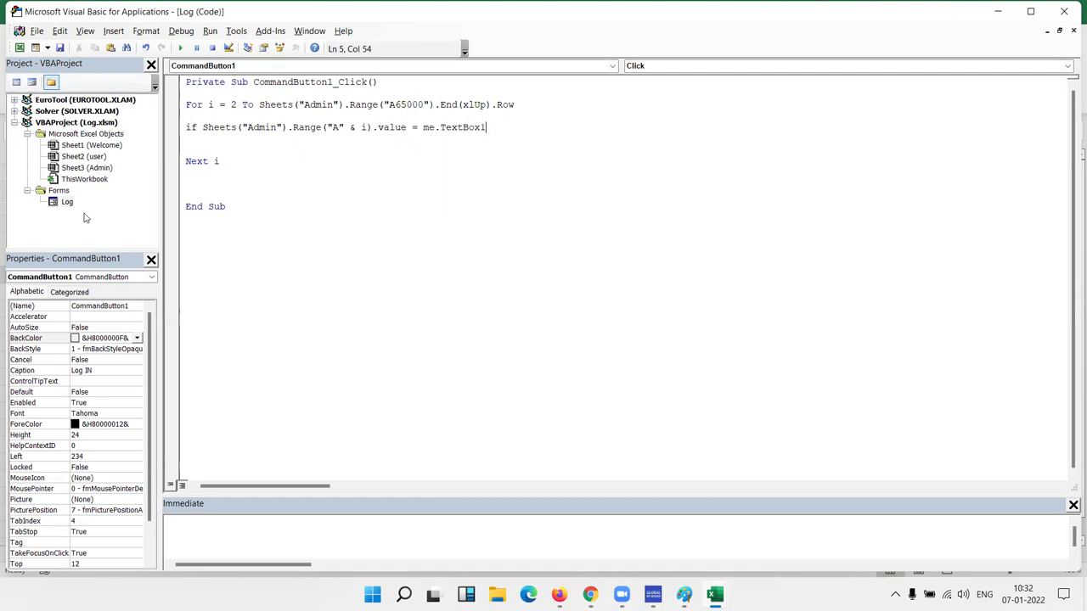
{"action": "type", "text": ".v"}
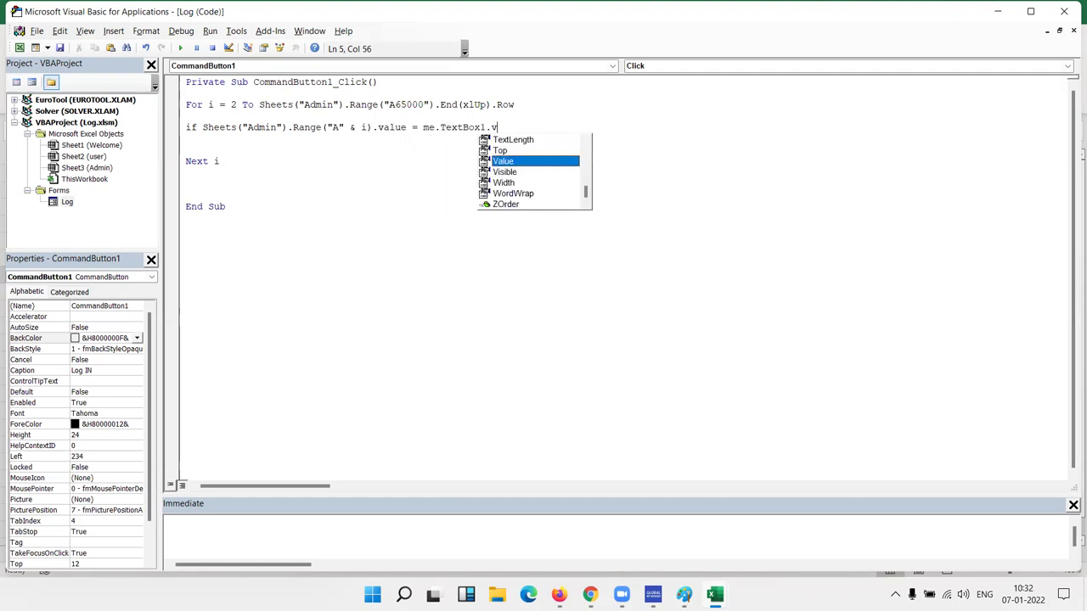
{"action": "key", "text": "Tab"}
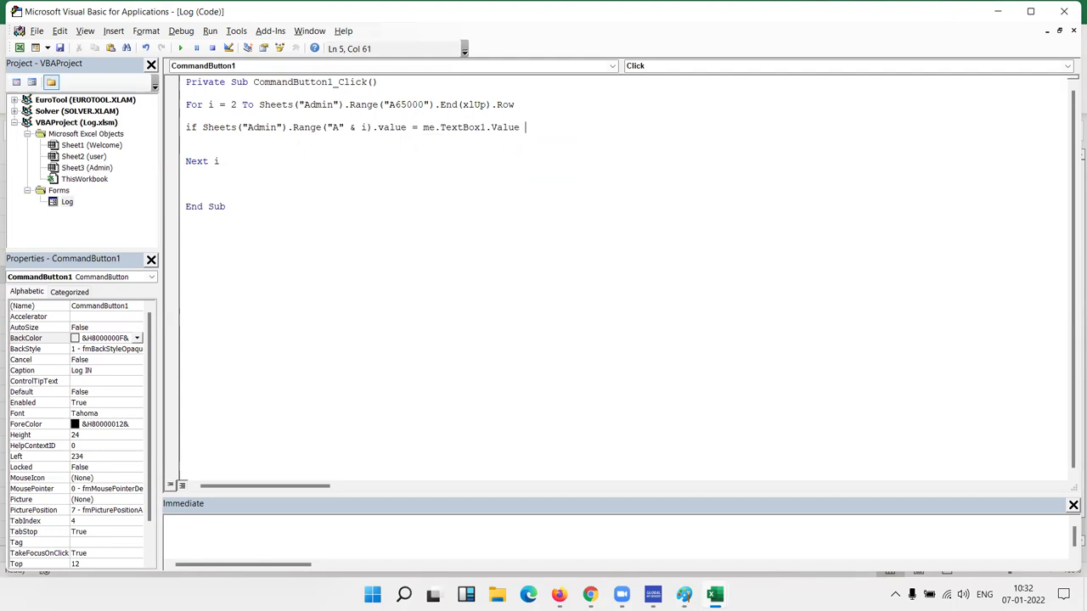
{"action": "type", "text": "and "}
{"action": "type", "text": "_"}
{"action": "key", "text": "Return"}
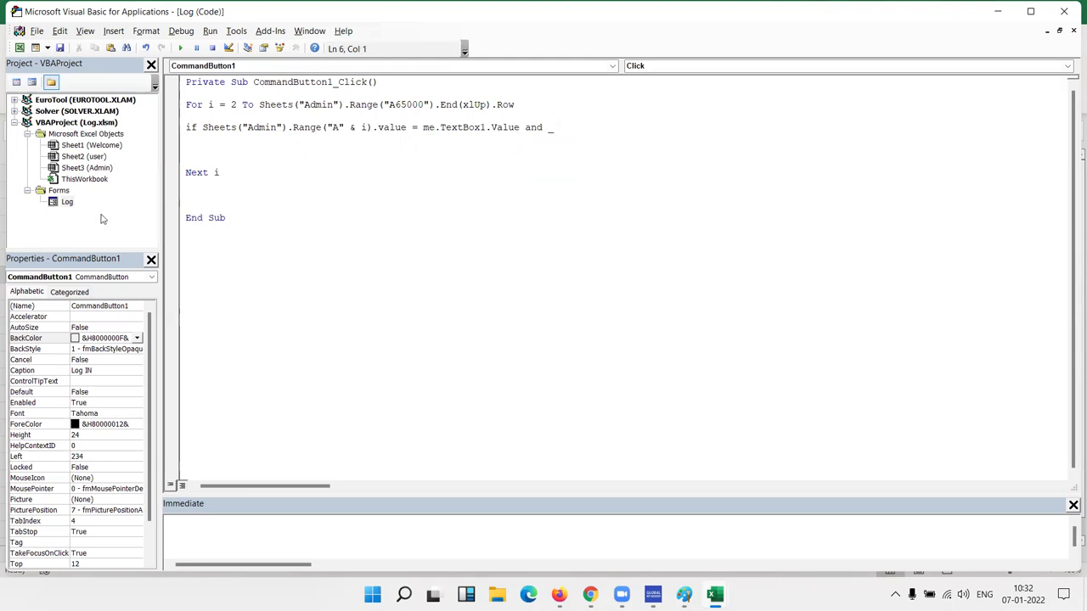
- Add the second comparison of Admin column B with Me.TextBox2.Value, ending with Then
{"action": "left_click", "coordinate": [520, 127]}
{"action": "left_click_drag", "start_coordinate": [520, 127], "coordinate": [202, 127]}
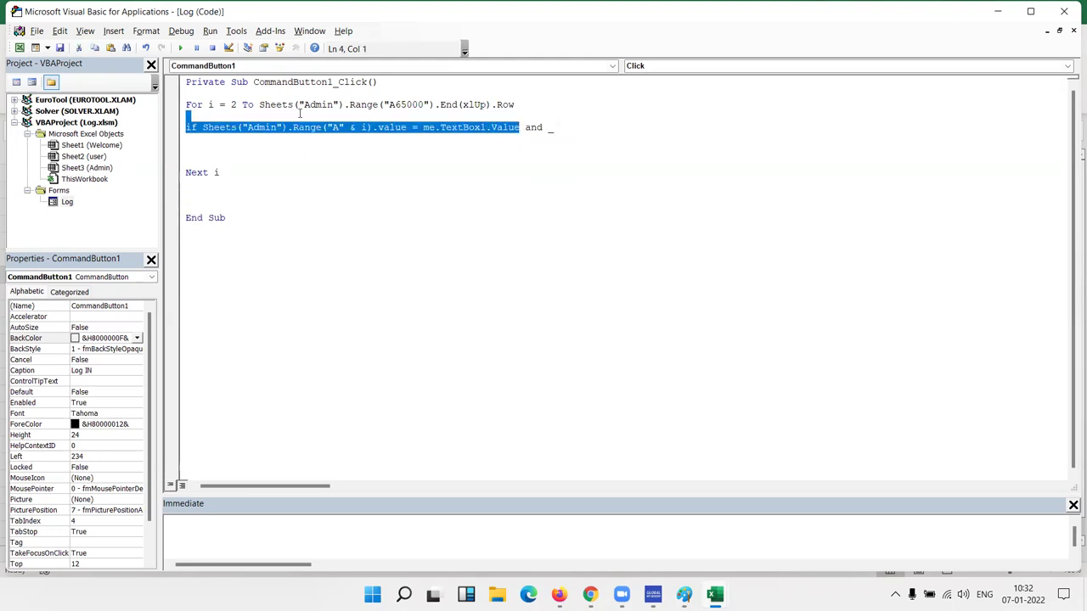
{"action": "key", "text": "ctrl+c"}
{"action": "left_click", "coordinate": [191, 140]}
{"action": "key", "text": "ctrl+v"}
{"action": "left_click", "coordinate": [326, 138]}
{"action": "key", "text": "BackSpace"}
{"action": "type", "text": "B"}
{"action": "left_click", "coordinate": [474, 141]}
{"action": "key", "text": "BackSpace"}
{"action": "type", "text": "2"}
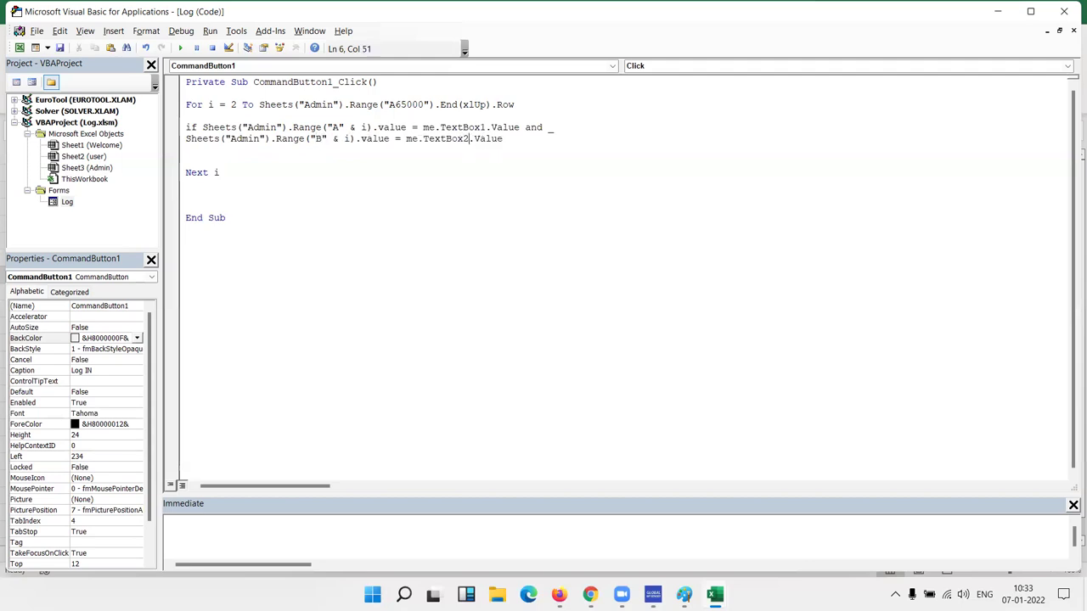
{"action": "type", "text": "Then"}
{"action": "key", "text": "Return"}
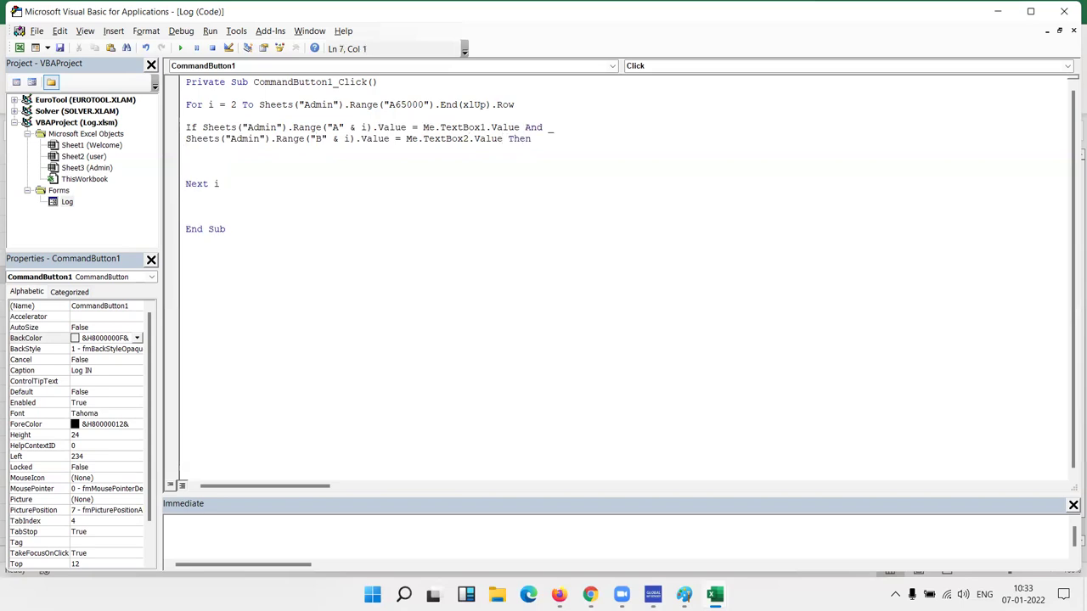
- Add Unload Me inside the If block
{"action": "type", "text": "unload m,"}
{"action": "key", "text": "BackSpace"}
{"action": "type", "text": "e"}
{"action": "key", "text": "Return"}
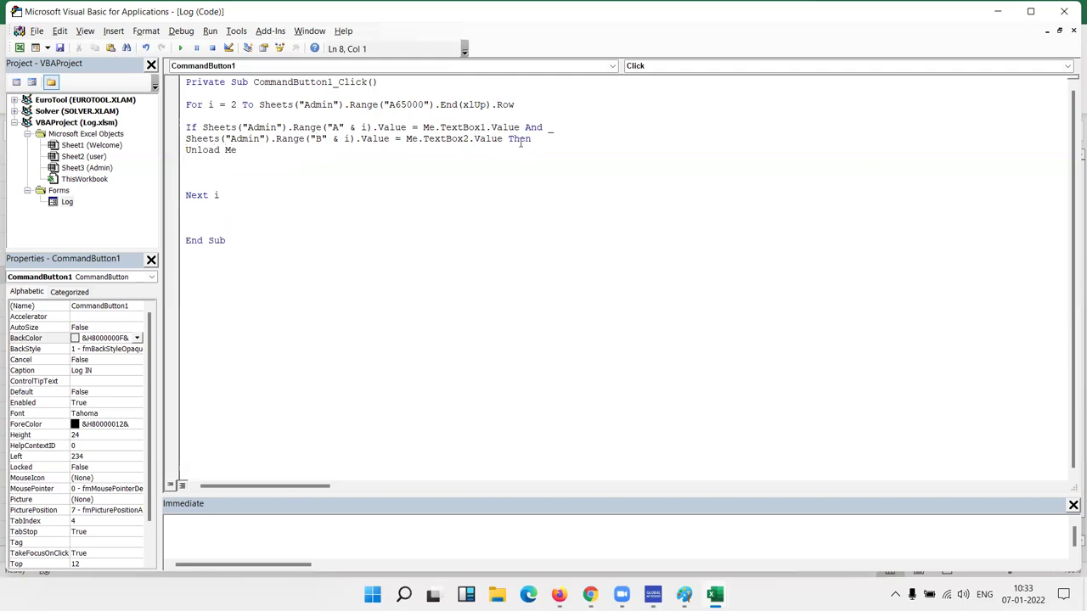
{"action": "type", "text": "sheets("}
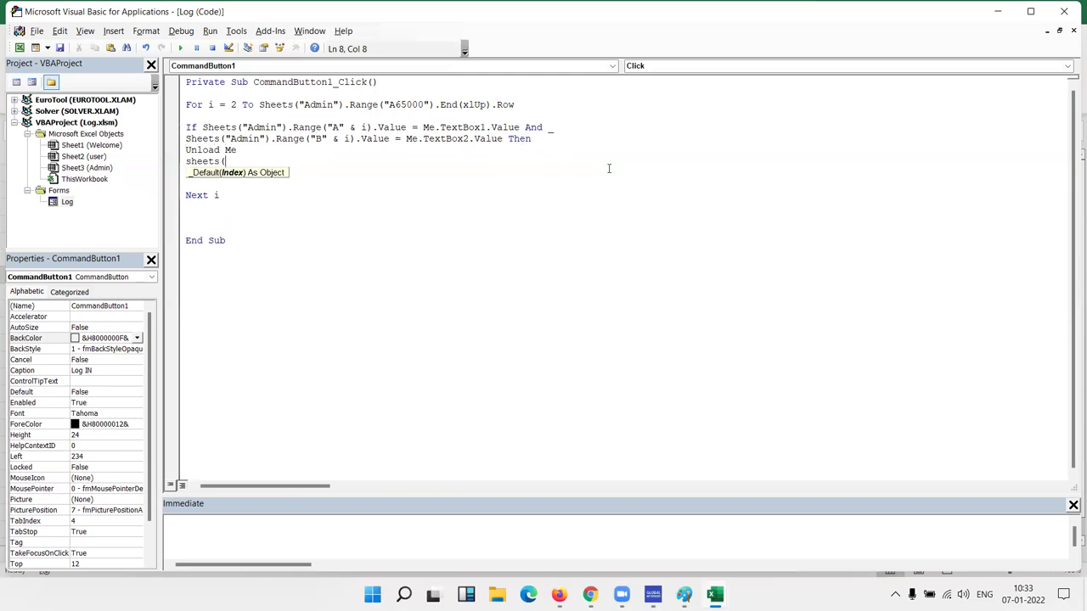
- Insert Sheets(Me.TextBox1.Value).Select above Unload Me
{"action": "key", "text": "BackSpace"}
{"action": "key", "text": "BackSpace"}
{"action": "key", "text": "BackSpace"}
{"action": "key", "text": "BackSpace"}
{"action": "key", "text": "BackSpace"}
{"action": "key", "text": "BackSpace"}
{"action": "key", "text": "BackSpace"}
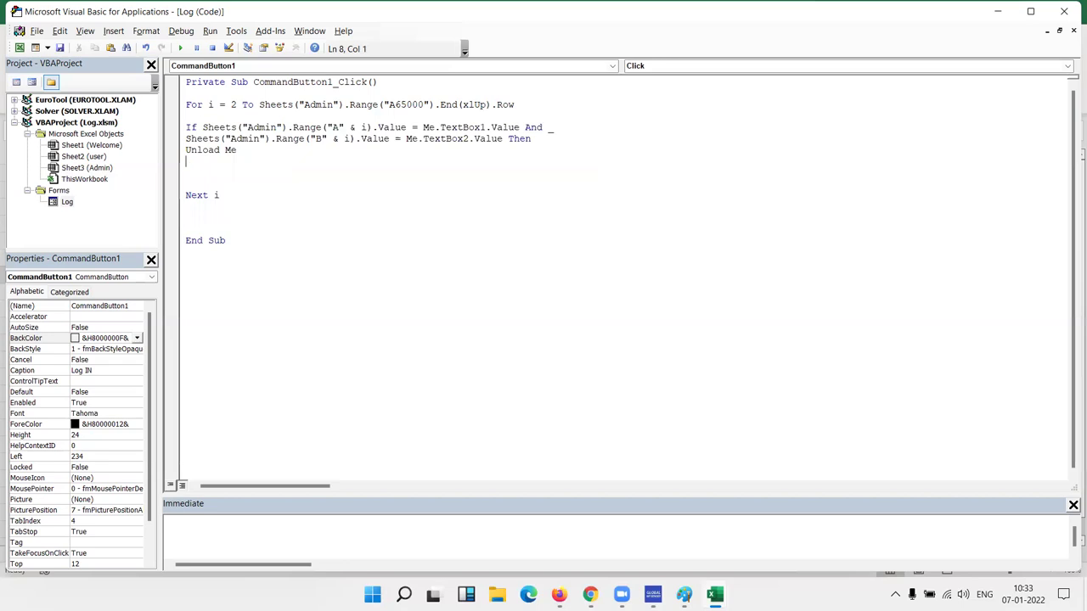
{"action": "key", "text": "shift+Up"}
{"action": "key", "text": "Left"}
{"action": "key", "text": "Return"}
{"action": "key", "text": "Return"}
{"action": "key", "text": "Return"}
{"action": "key", "text": "Up"}
{"action": "type", "text": "sheets("}
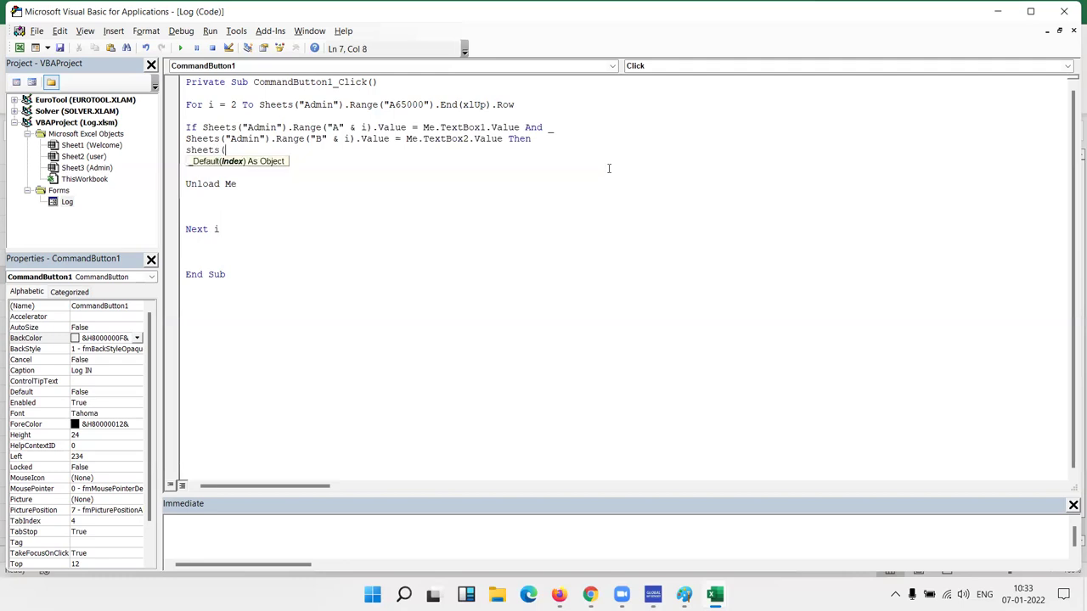
{"action": "type", "text": "me.trw"}
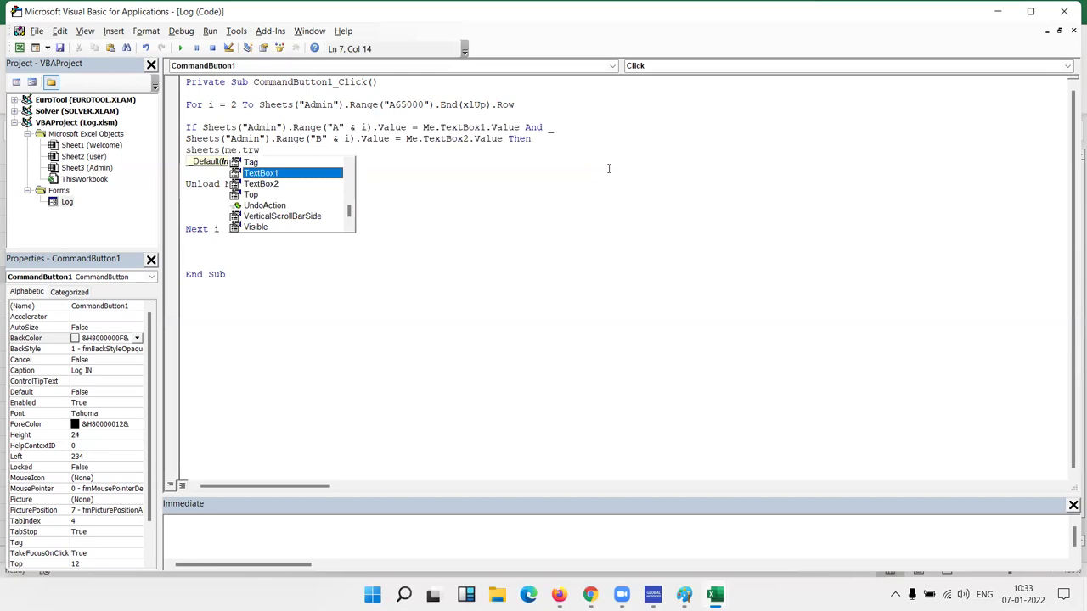
{"action": "key", "text": "Tab"}
{"action": "type", "text": ".v"}
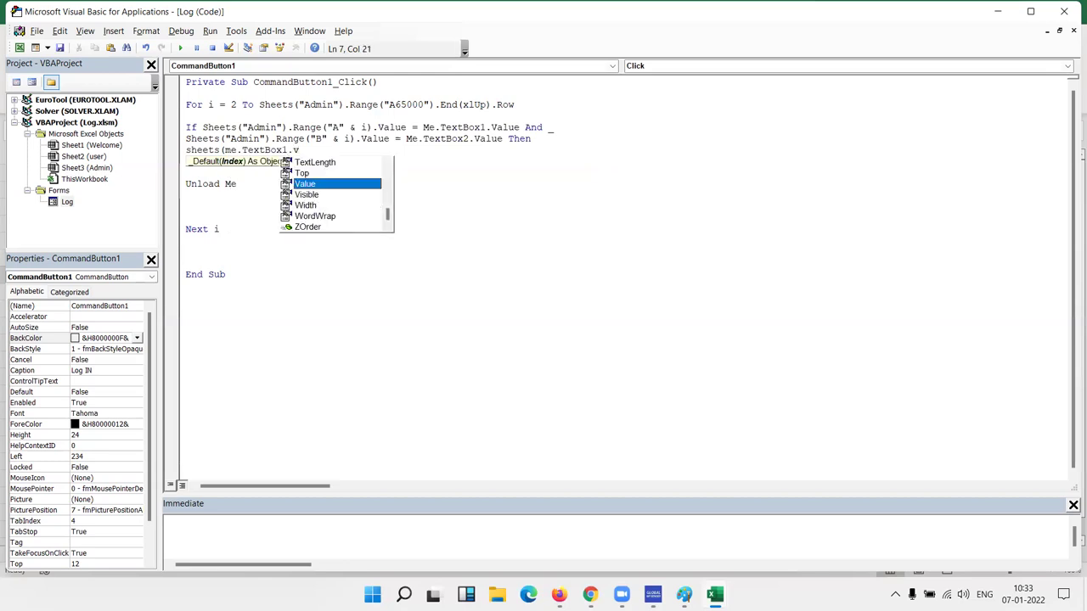
{"action": "key", "text": "Tab"}
{"action": "type", "text": ")"}
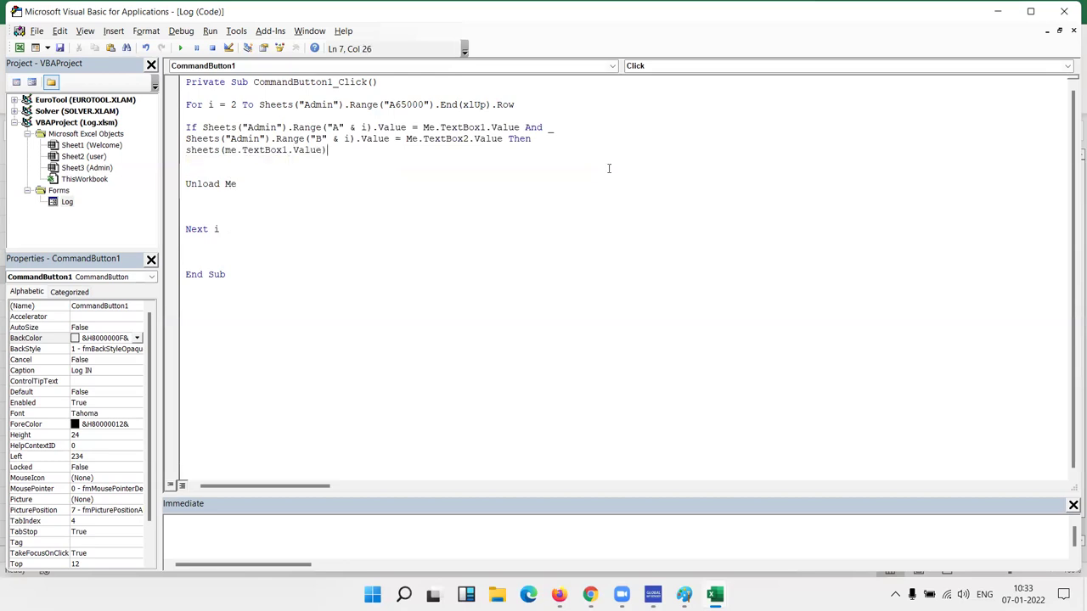
{"action": "type", "text": "."}
{"action": "type", "text": "activa"}
{"action": "key", "text": "BackSpace"}
{"action": "key", "text": "BackSpace"}
{"action": "key", "text": "BackSpace"}
{"action": "key", "text": "BackSpace"}
{"action": "key", "text": "BackSpace"}
{"action": "key", "text": "BackSpace"}
{"action": "type", "text": ".select"}
{"action": "key", "text": "Return"}
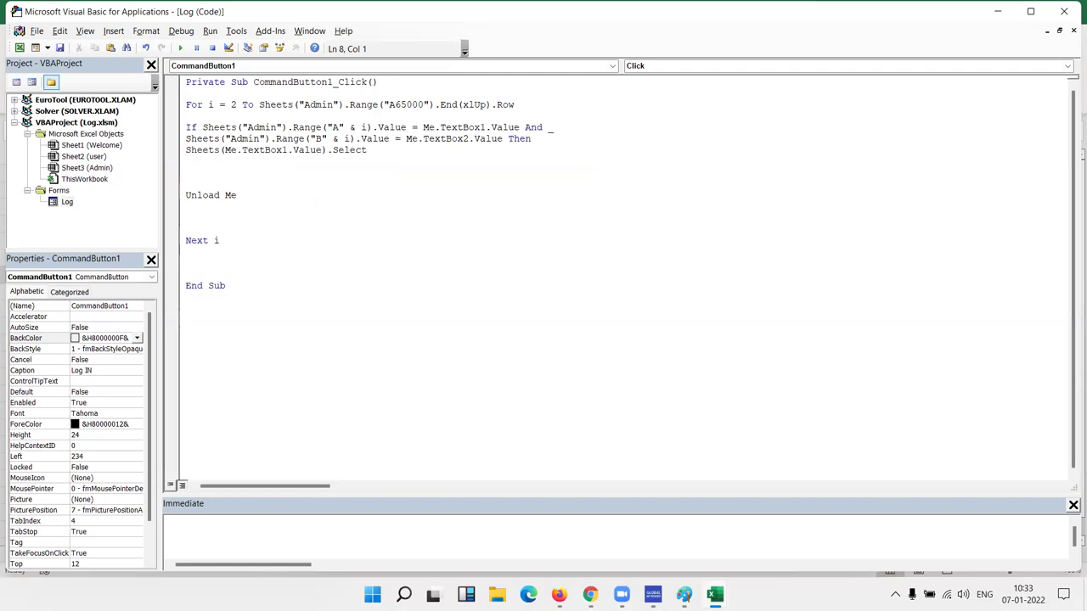
- Add blank lines above the select line and above Unload Me
{"action": "key", "text": "Up"}
{"action": "key", "text": "Return"}
{"action": "key", "text": "Right"}
{"action": "key", "text": "Right"}
{"action": "key", "text": "Right"}
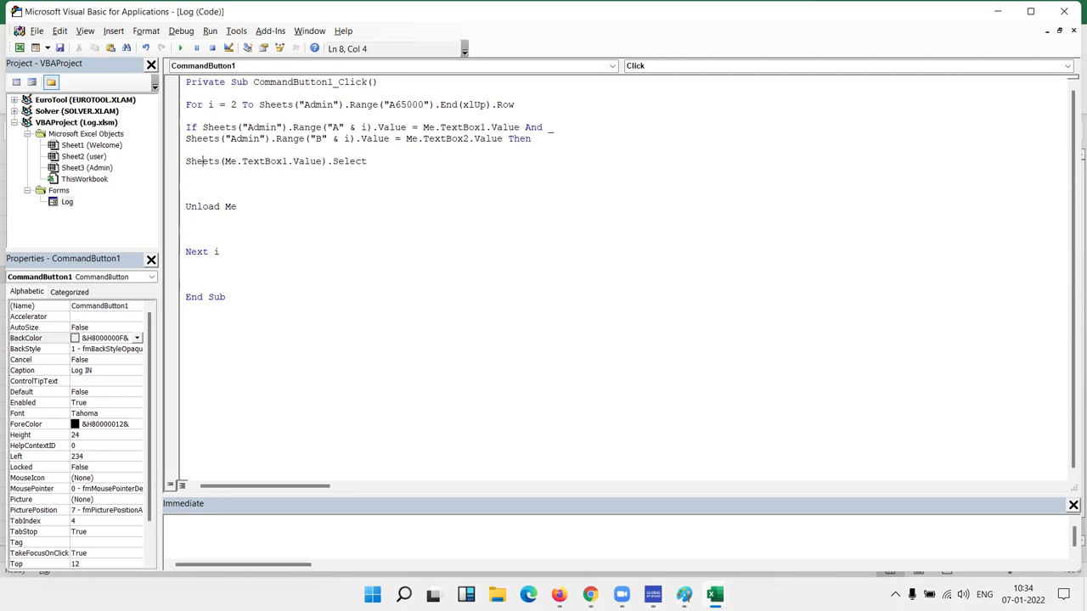
{"action": "key", "text": "Down"}
{"action": "key", "text": "Return"}
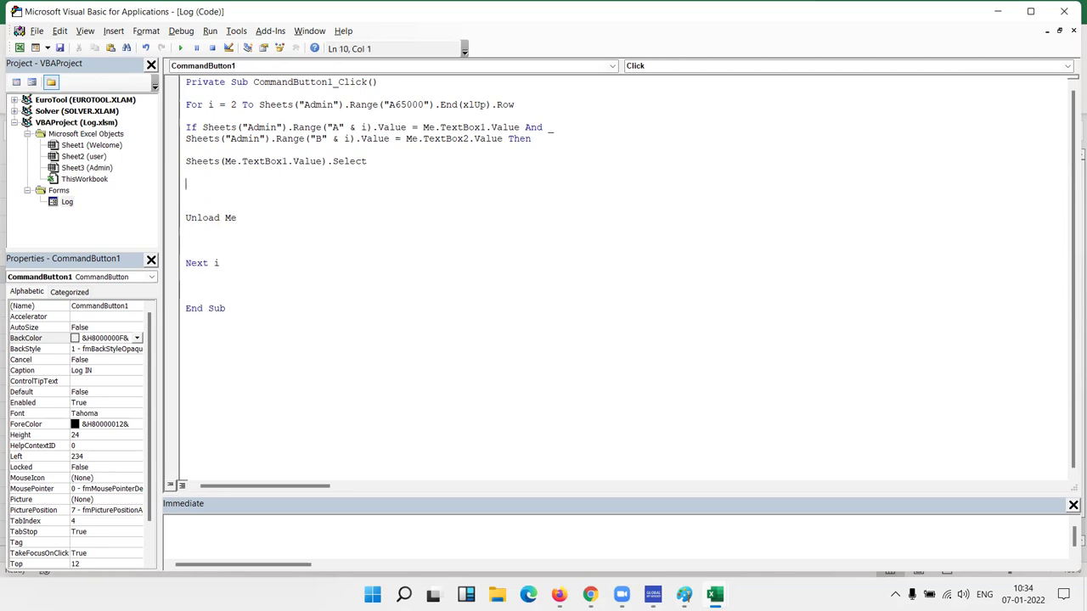
- Type For i = 1 To Sheets.Count and an If testing sheet names against "Welcome" and TextBox1
{"action": "type", "text": "for"}
{"action": "type", "text": " i = 1 to "}
{"action": "type", "text": "sheets"}
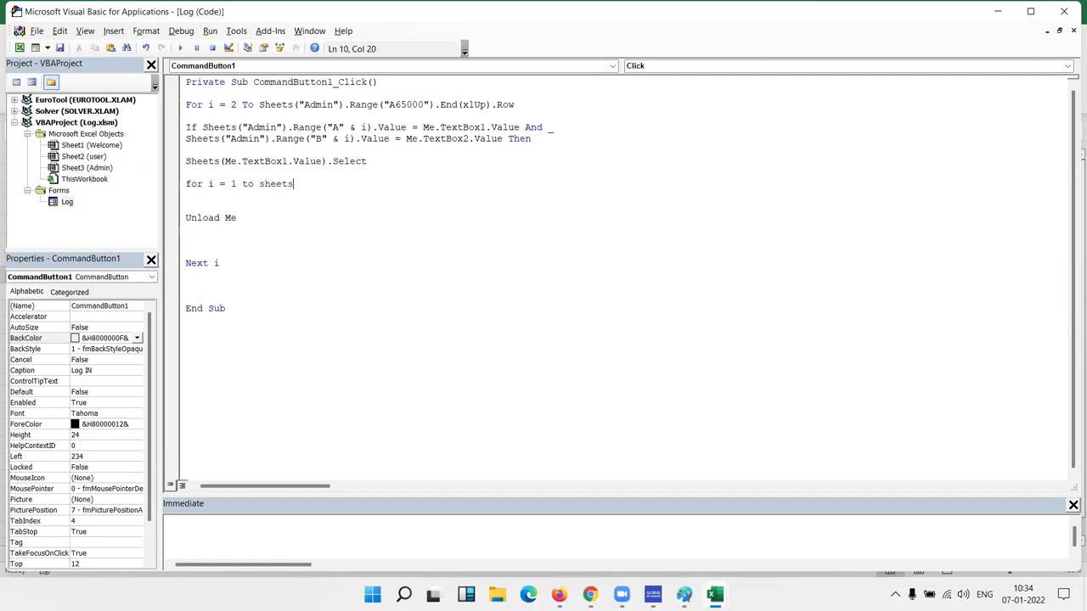
{"action": "type", "text": ".cou"}
{"action": "key", "text": "Tab"}
{"action": "key", "text": "Return"}
{"action": "key", "text": "Return"}
{"action": "type", "text": "if "}
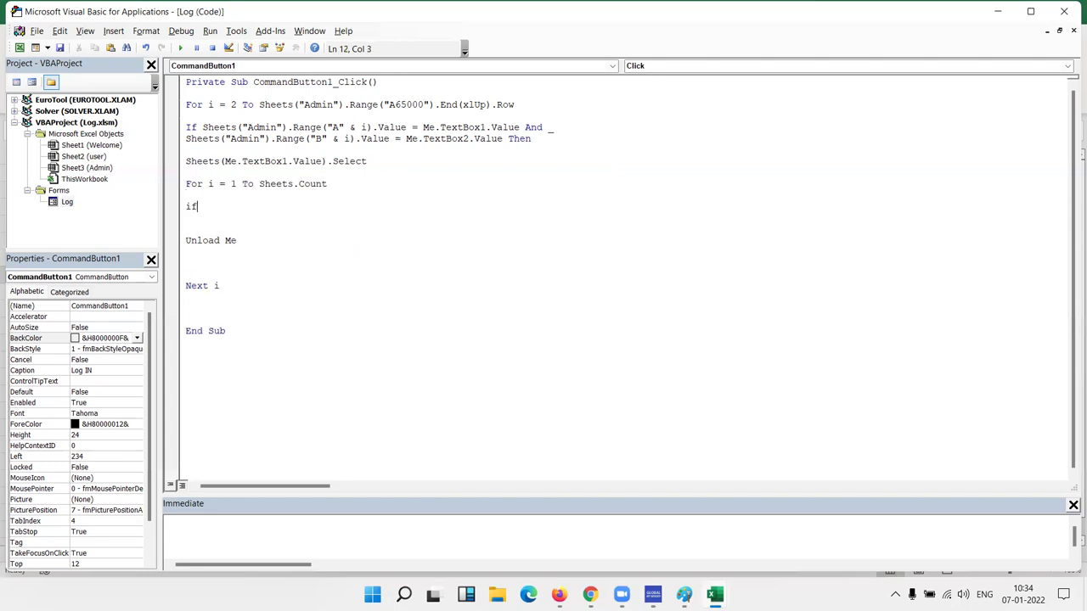
{"action": "type", "text": "sheets"}
{"action": "type", "text": "(i)"}
{"action": "type", "text": ".name <> \"Welcome\" "}
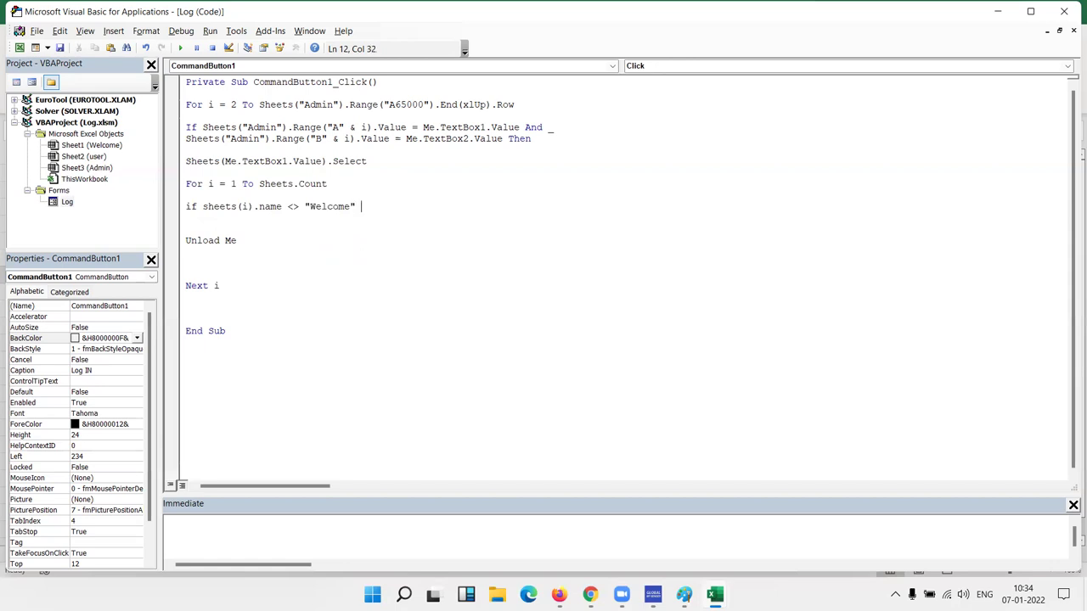
{"action": "type", "text": "and sheets"}
{"action": "type", "text": "(i"}
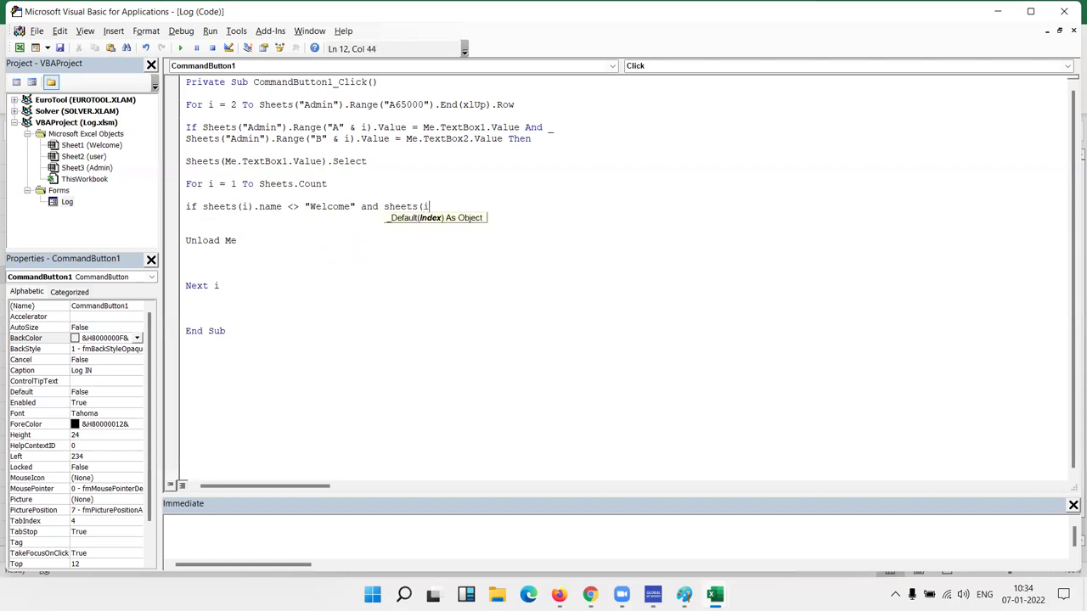
{"action": "type", "text": ")"}
{"action": "type", "text": "name <>"}
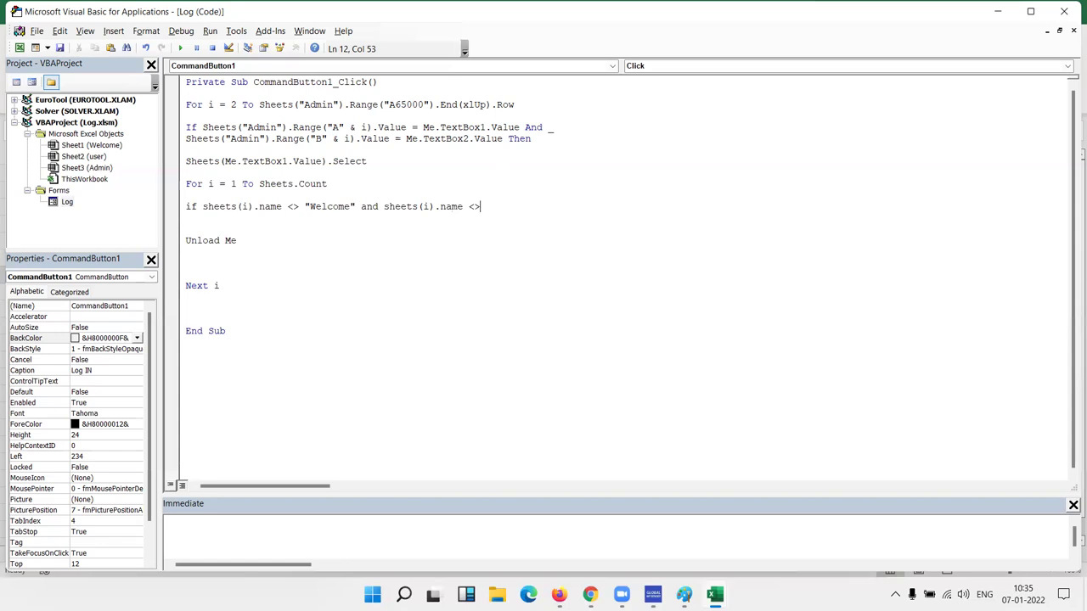
{"action": "type", "text": " me."}
{"action": "type", "text": "us"}
{"action": "key", "text": "BackSpace"}
{"action": "key", "text": "BackSpace"}
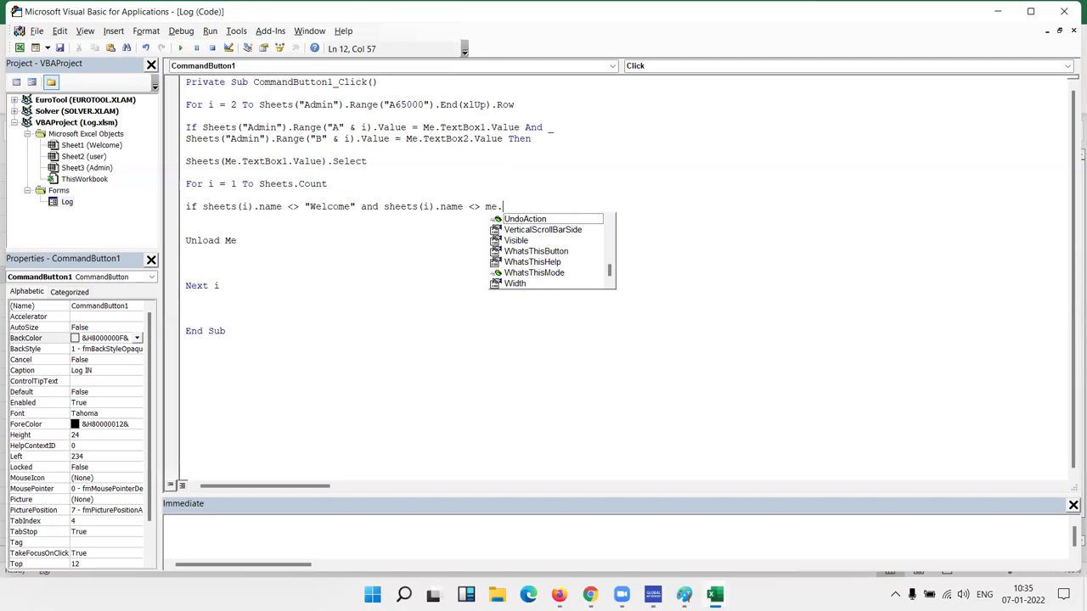
{"action": "type", "text": "te"}
{"action": "key", "text": "Tab"}
{"action": "type", "text": ".v"}
{"action": "key", "text": "Tab"}
{"action": "type", "text": "then\\"}
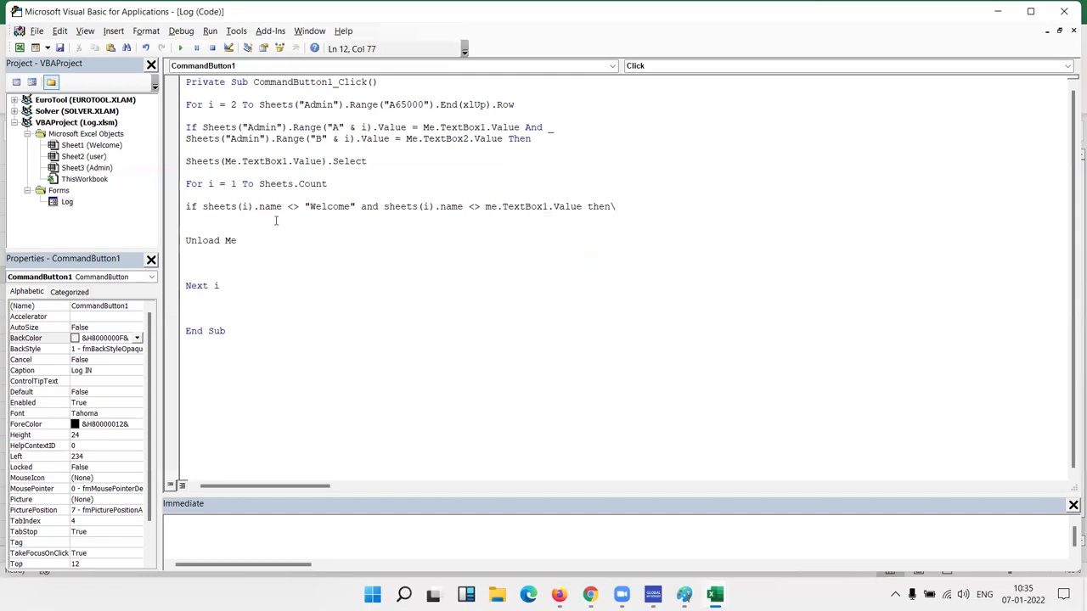
- Change And to Or in the condition and delete the stray backslash after Then
{"action": "double_click", "coordinate": [365, 207]}
{"action": "type", "text": "or"}
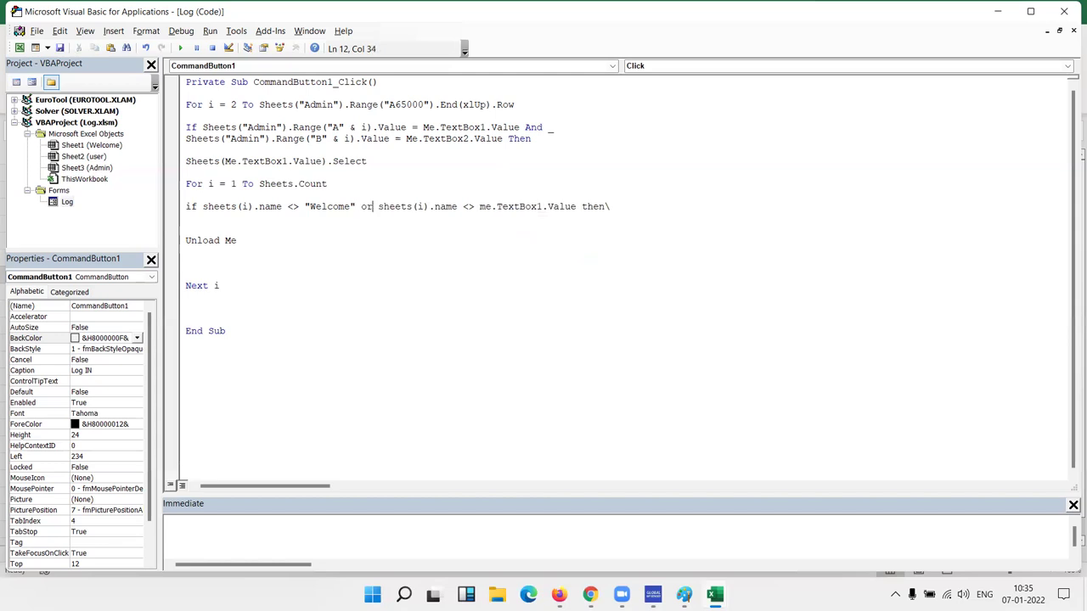
{"action": "left_click", "coordinate": [276, 225]}
{"action": "key", "text": "Return"}
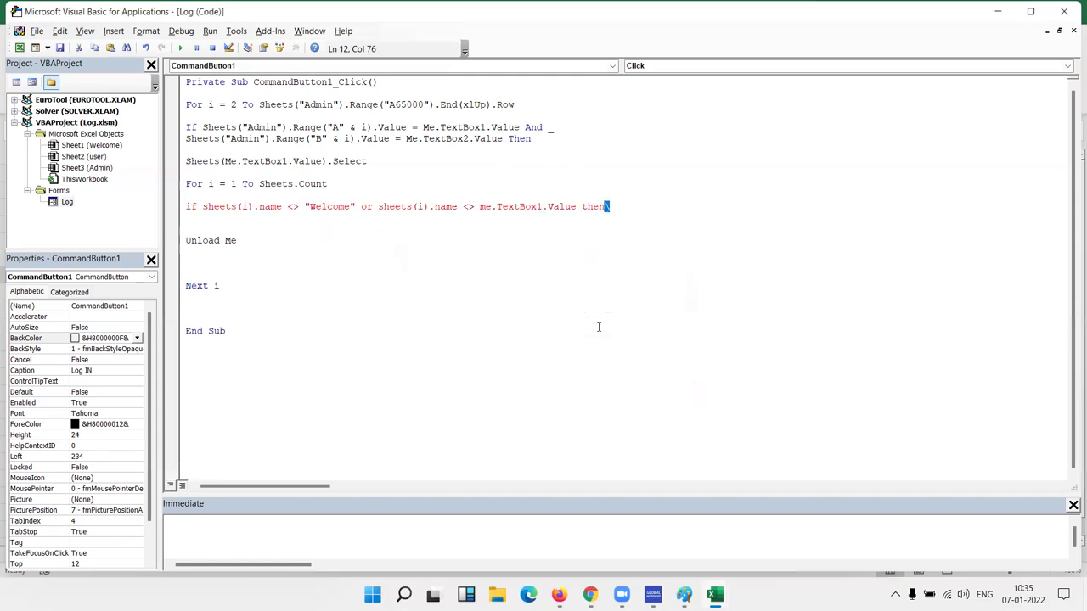
{"action": "key", "text": "Delete"}
{"action": "key", "text": "Down"}
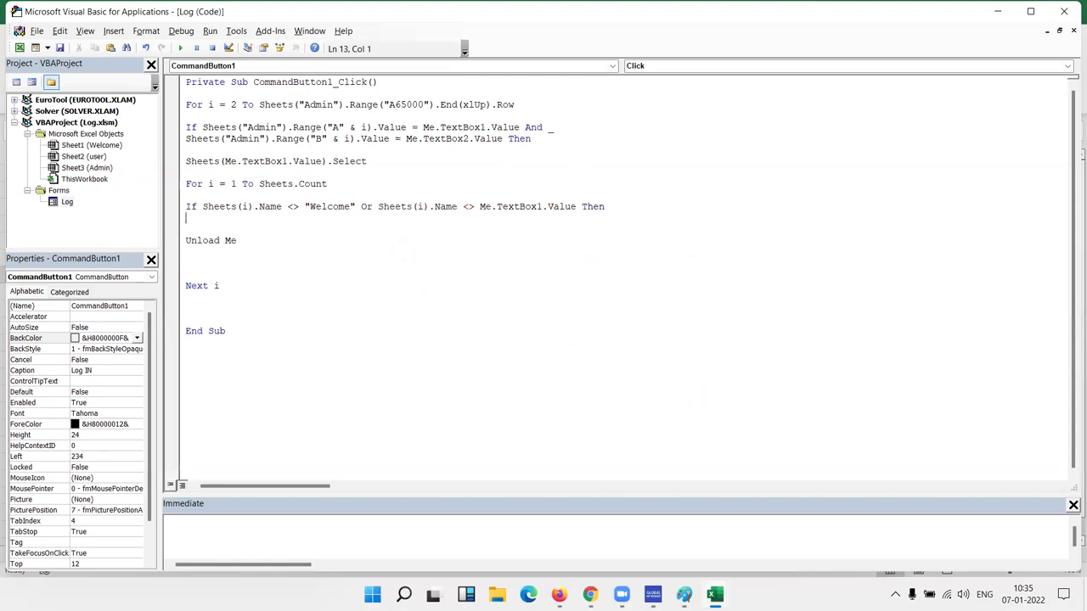
- Under the If line, add Sheets(i).Visible = xlSheetVeryHidden using the IntelliSense constant
{"action": "type", "text": "sheet"}
{"action": "type", "text": "s"}
{"action": "type", "text": "(i)"}
{"action": "key", "text": "BackSpace"}
{"action": "key", "text": "BackSpace"}
{"action": "key", "text": "BackSpace"}
{"action": "key", "text": "BackSpace"}
{"action": "type", "text": "1"}
{"action": "type", "text": ".v"}
{"action": "key", "text": "Tab"}
{"action": "type", "text": "="}
{"action": "key", "text": "Down"}
{"action": "key", "text": "Tab"}
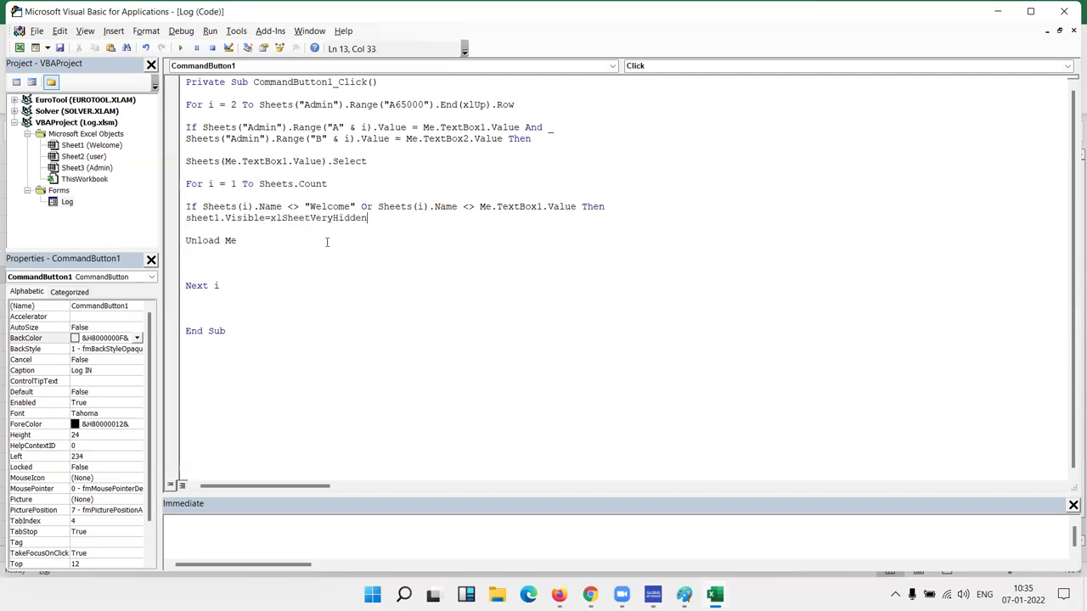
{"action": "left_click", "coordinate": [218, 217]}
{"action": "key", "text": "BackSpace"}
{"action": "type", "text": "2"}
{"action": "key", "text": "BackSpace"}
{"action": "type", "text": "s(i)"}
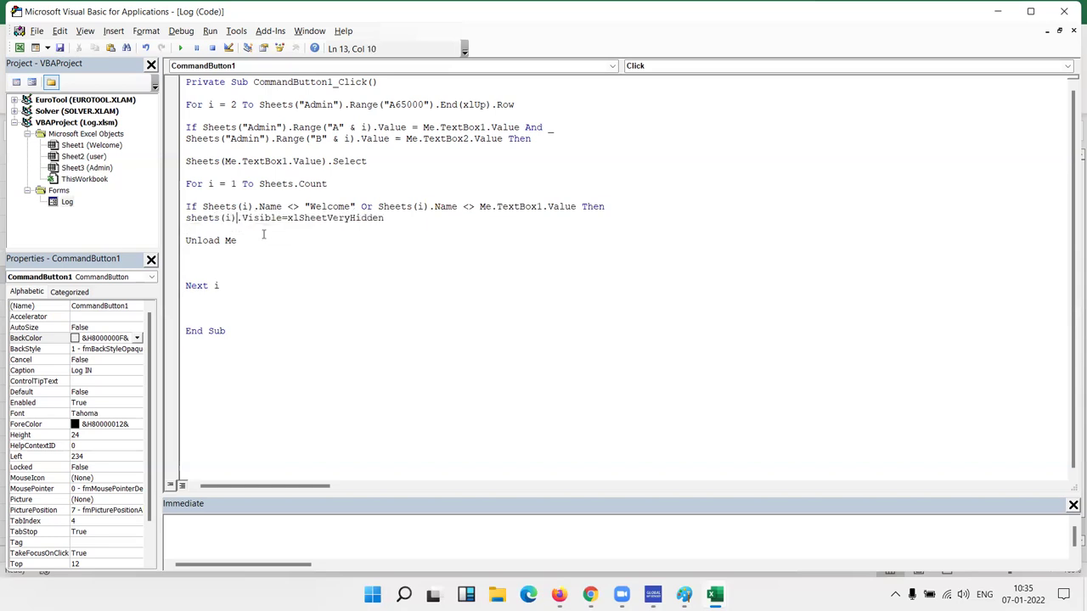
{"action": "key", "text": "Down"}
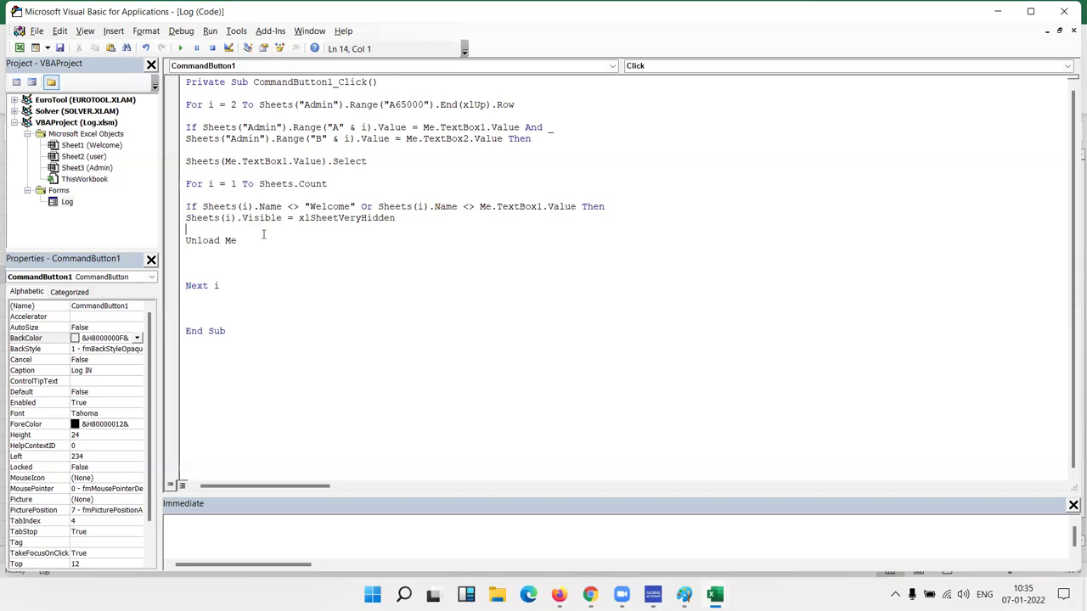
- Close the block with End If and add the Next line for the loop
{"action": "type", "text": "end "}
{"action": "type", "text": "if"}
{"action": "key", "text": "Return"}
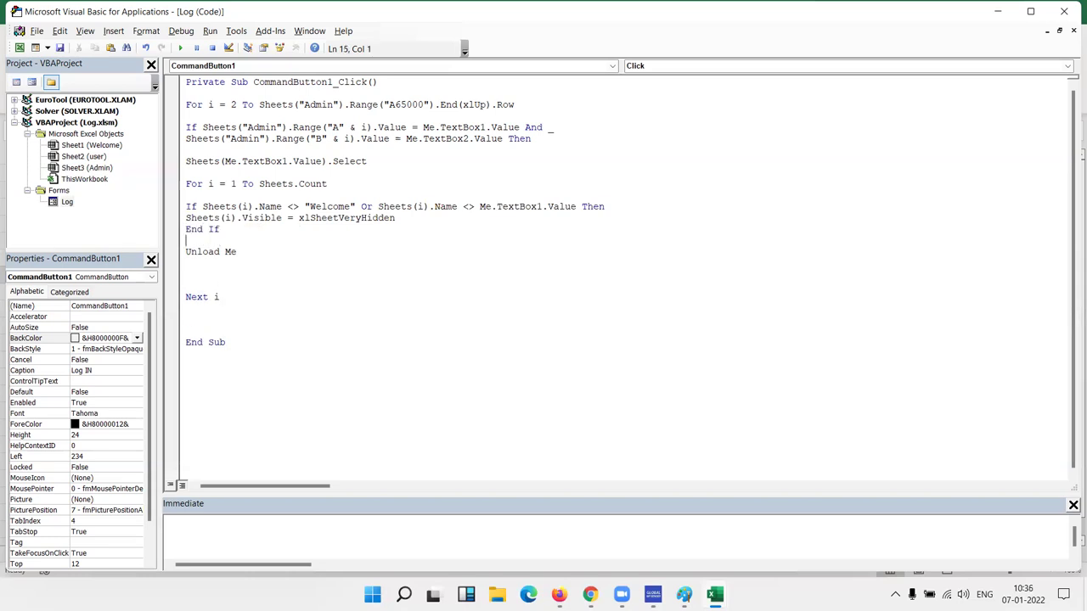
{"action": "type", "text": "next i"}
- Replace every i in the sheet-hiding loop with j, including Next j
{"action": "double_click", "coordinate": [212, 185]}
{"action": "type", "text": "j"}
{"action": "double_click", "coordinate": [228, 219]}
{"action": "type", "text": "j"}
{"action": "double_click", "coordinate": [246, 207]}
{"action": "type", "text": "j"}
{"action": "double_click", "coordinate": [217, 240]}
{"action": "type", "text": "j"}
- Remove the stray blank line inside the j loop and return to the workbook's Welcome sheet
{"action": "key", "text": "Return"}
{"action": "key", "text": "Return"}
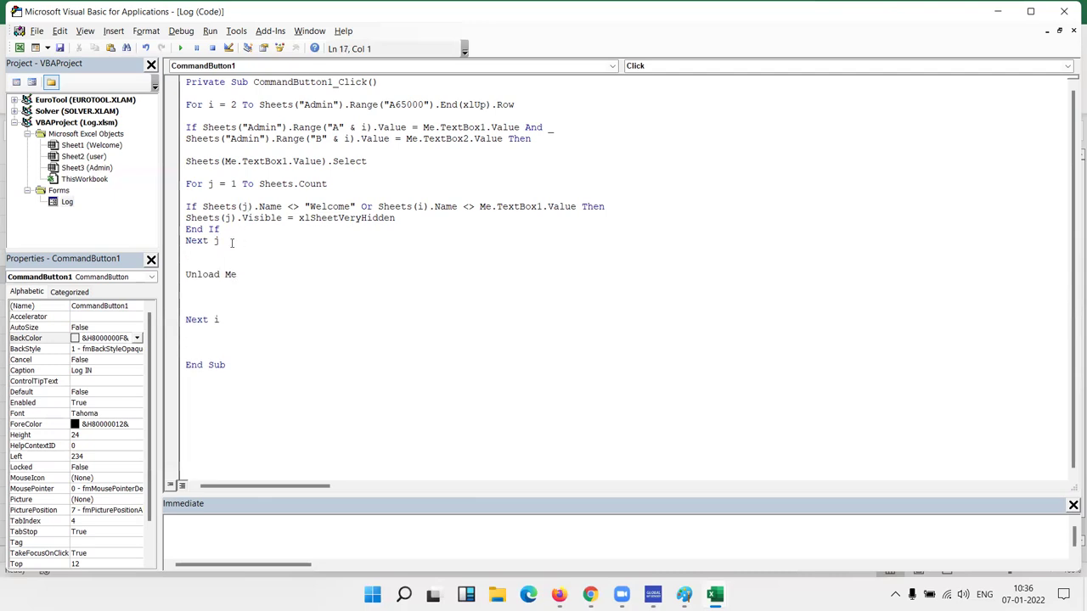
{"action": "left_click", "coordinate": [195, 192]}
{"action": "key", "text": "Delete"}
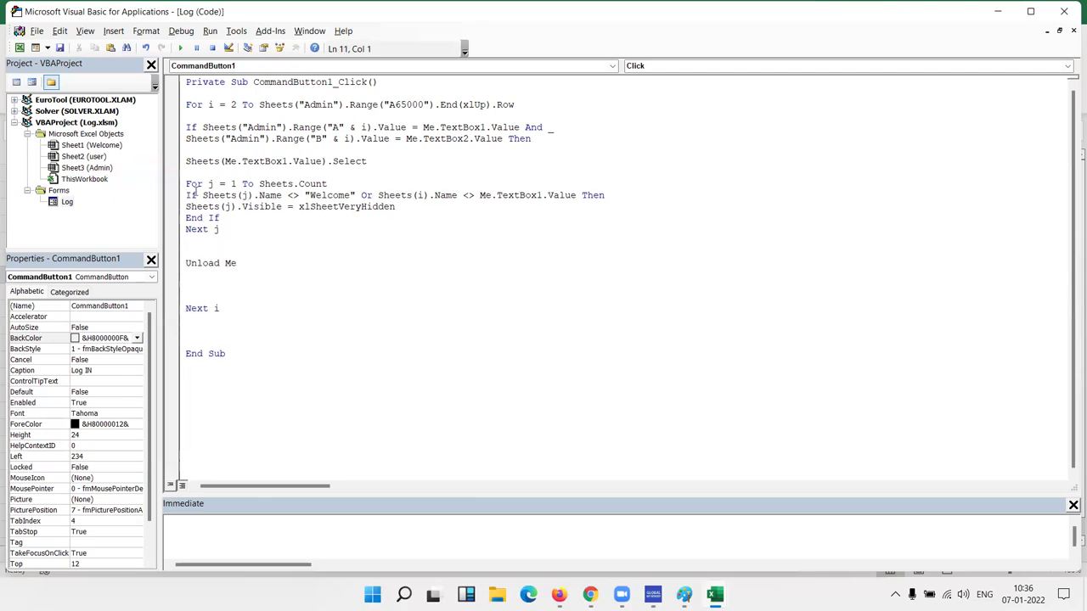
{"action": "key", "text": "shift+Down"}
{"action": "key", "text": "shift+Down"}
{"action": "key", "text": "shift+Down"}
{"action": "key", "text": "shift+Down"}
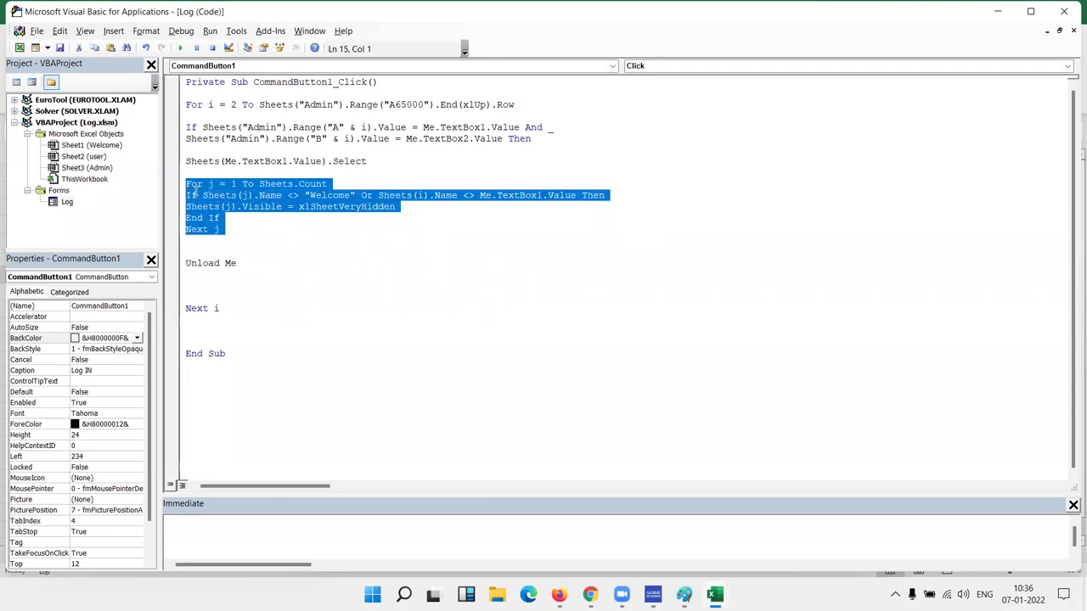
{"action": "key", "text": "Left"}
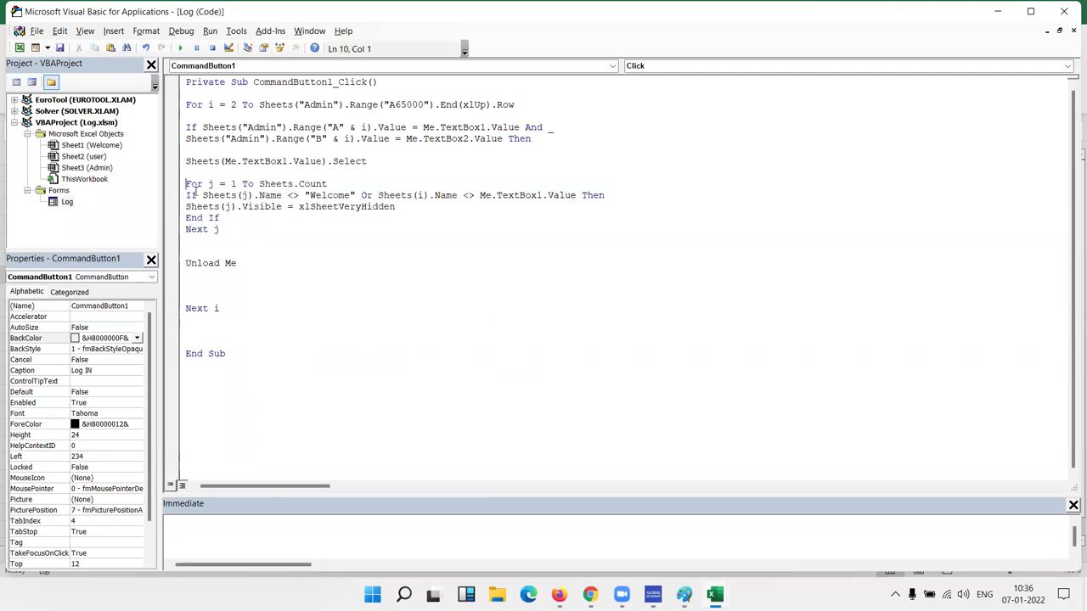
{"action": "key", "text": "alt+F11"}
{"action": "left_click", "coordinate": [92, 552]}
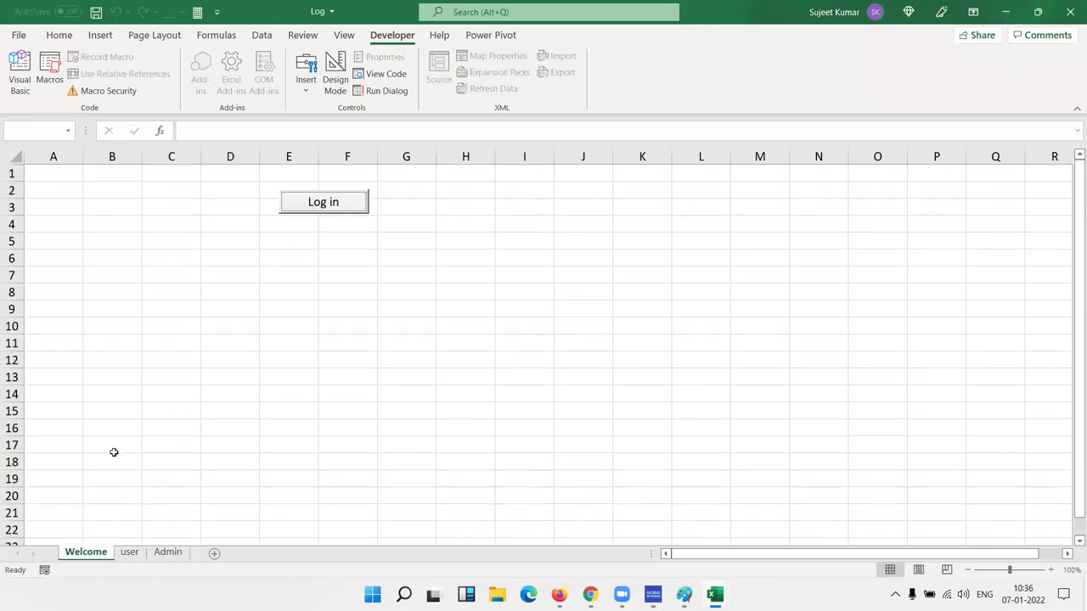
- Switch from the user sheet back to Welcome, then reopen the VBA editor with the login code
{"action": "left_click", "coordinate": [132, 554]}
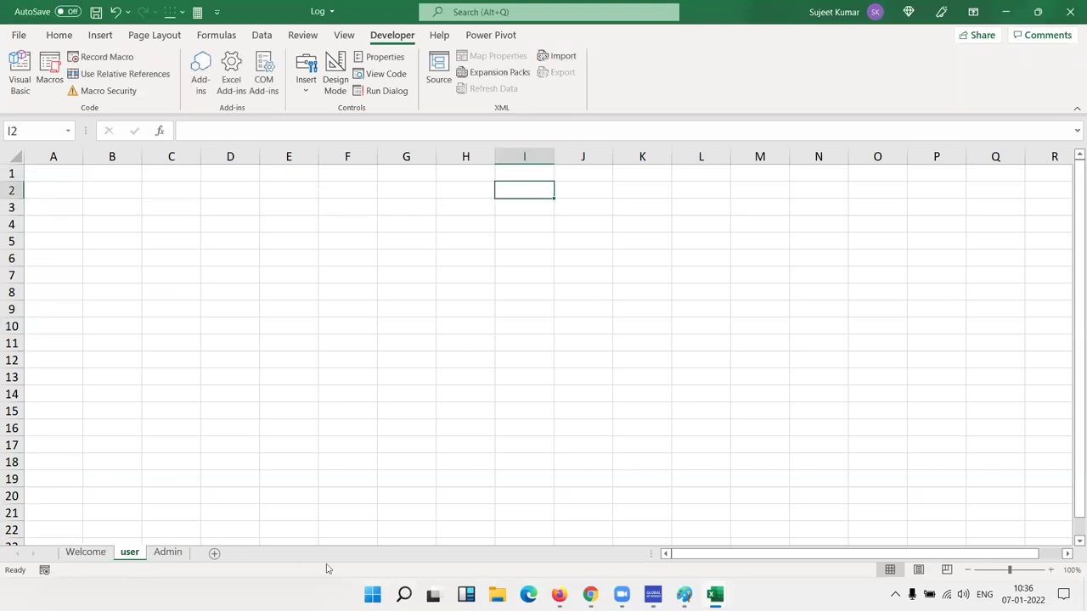
{"action": "left_click", "coordinate": [98, 557]}
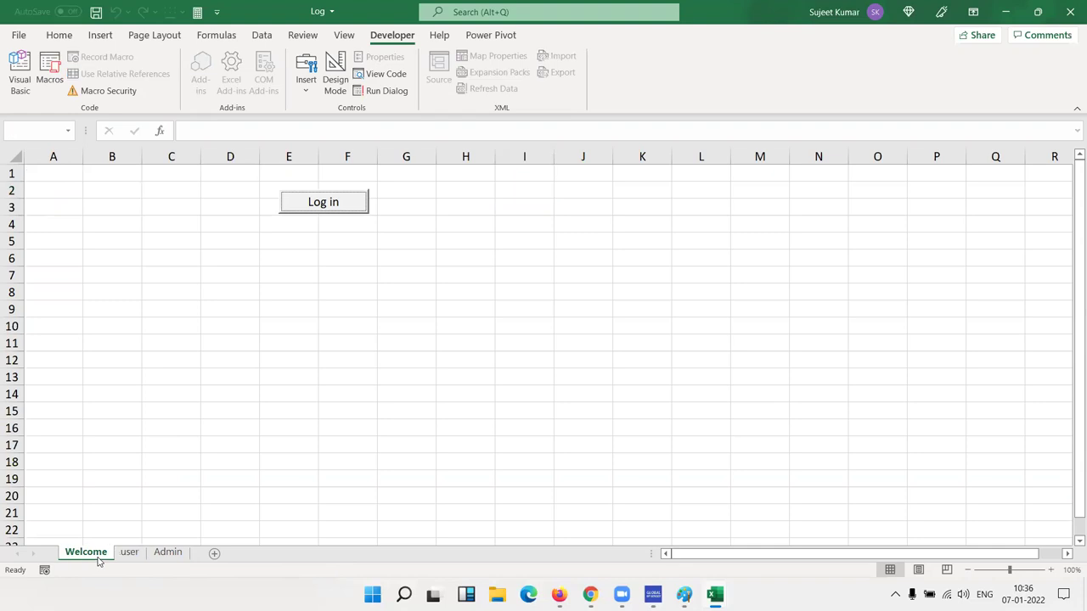
{"action": "key", "text": "alt+F11"}
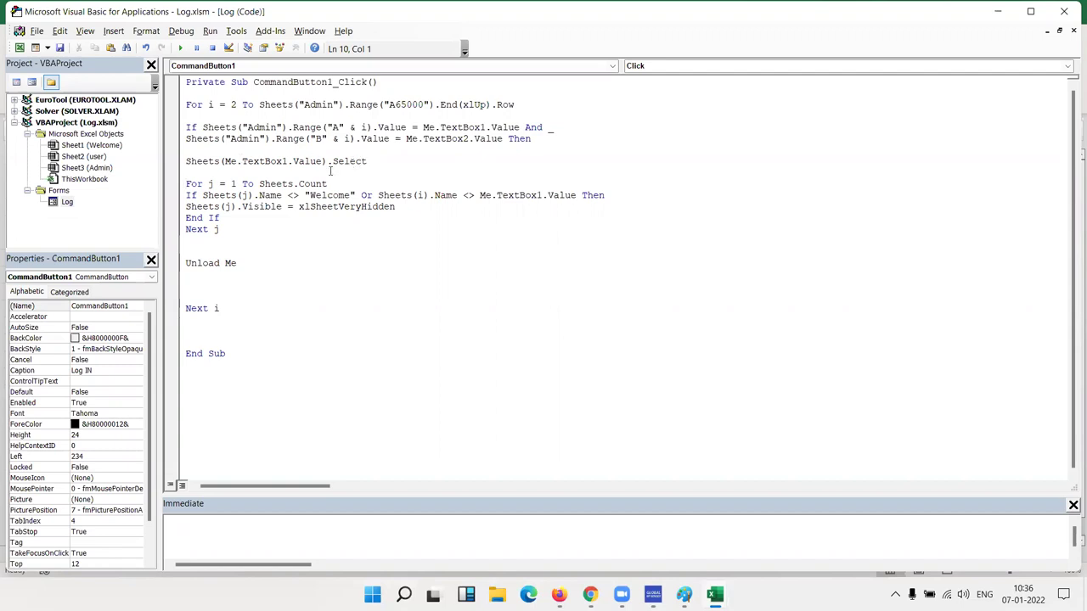
- Copy the Sheets(Me.TextBox1.Value) reference and paste it onto the empty line after the If condition
{"action": "left_click_drag", "start_coordinate": [327, 162], "coordinate": [169, 163]}
{"action": "key", "text": "ctrl+c"}
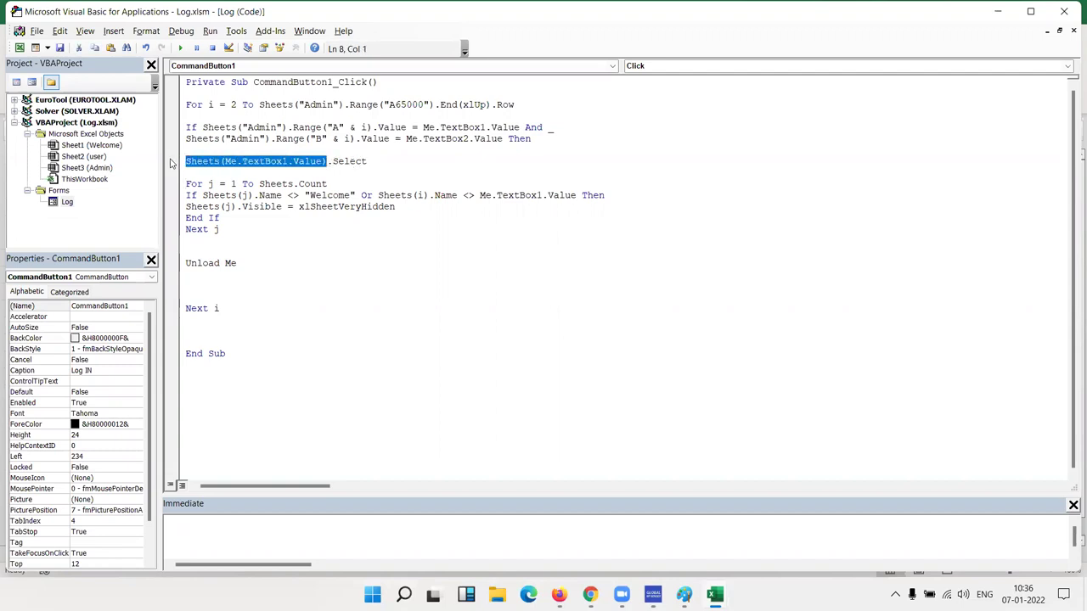
{"action": "left_click", "coordinate": [201, 151]}
{"action": "key", "text": "ctrl+v"}
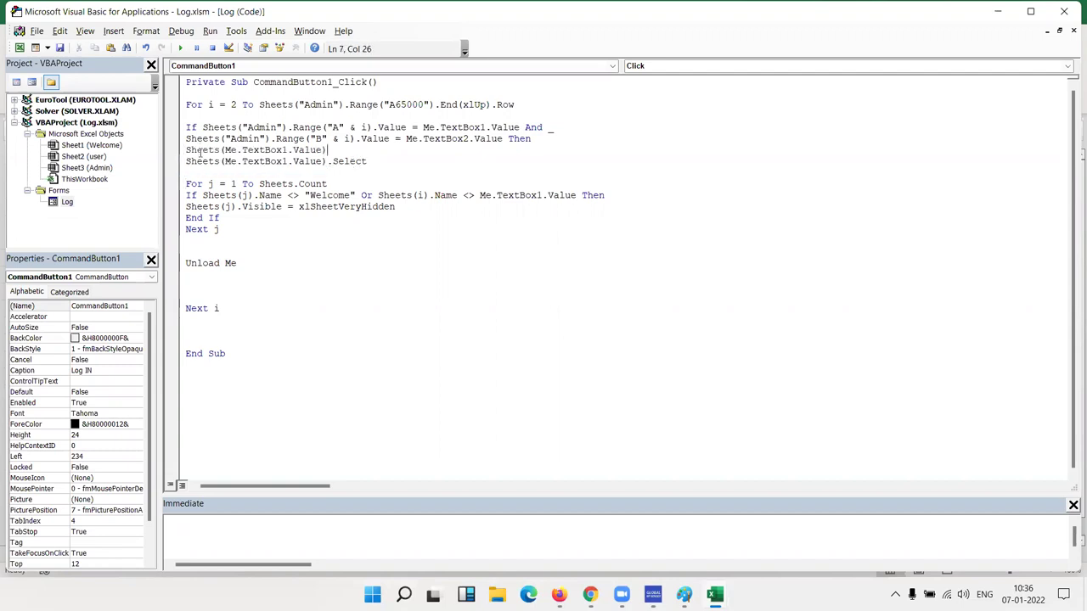
{"action": "left_click", "coordinate": [395, 208]}
{"action": "left_click_drag", "start_coordinate": [395, 208], "coordinate": [348, 208]}
{"action": "left_click", "coordinate": [331, 241]}
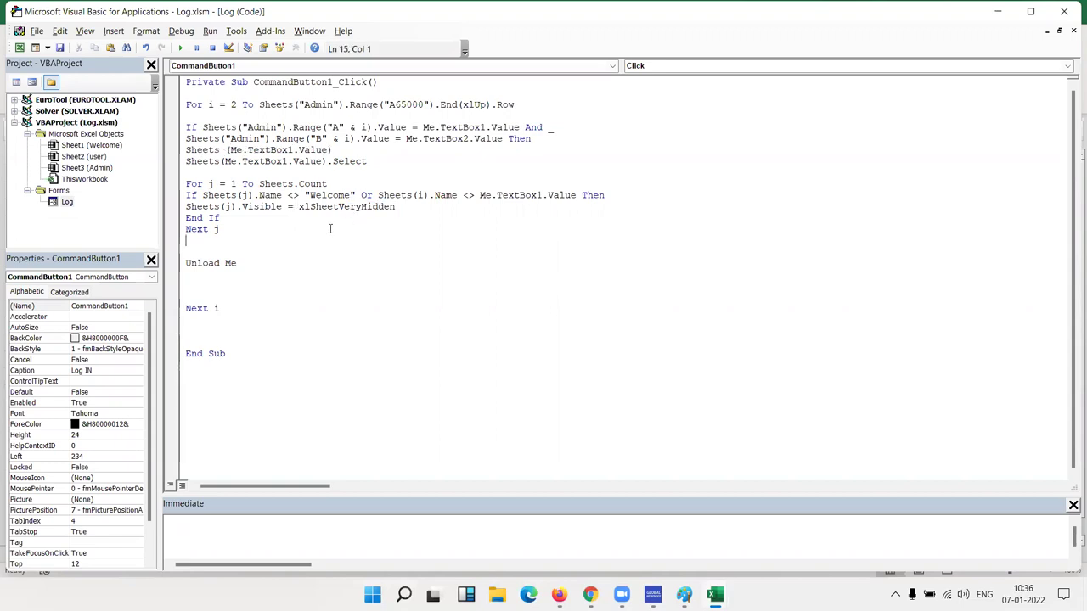
- Insert a Sheet1.Visible = xlSheetVisible line above the sheet-select statement
{"action": "left_click", "coordinate": [187, 161]}
{"action": "key", "text": "Return"}
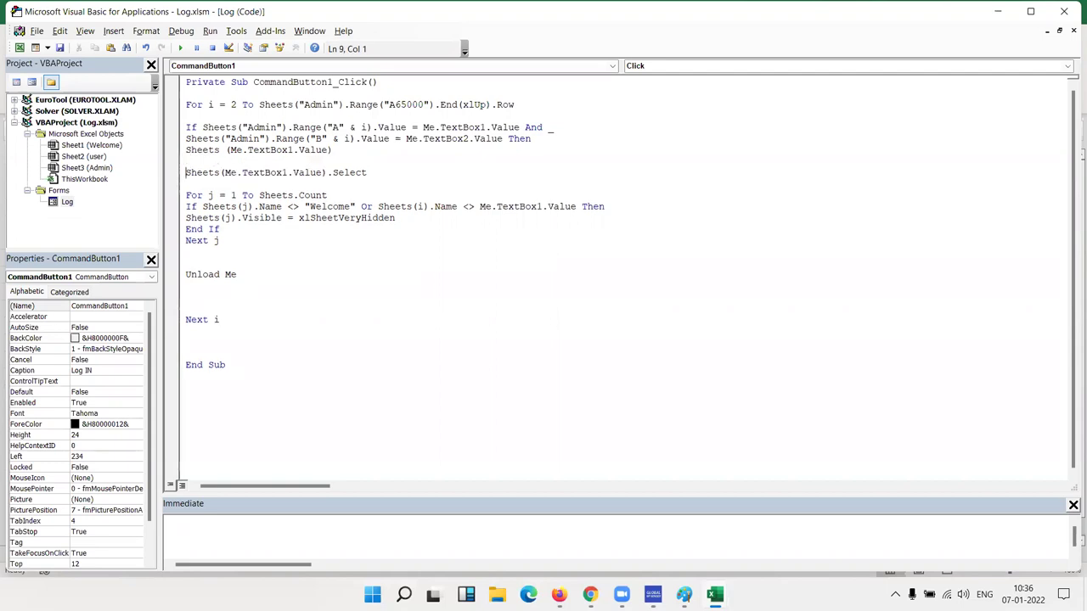
{"action": "type", "text": "sheet1"}
{"action": "type", "text": ".v"}
{"action": "key", "text": "Tab"}
{"action": "type", "text": "=xlSheetVi"}
{"action": "key", "text": "Tab"}
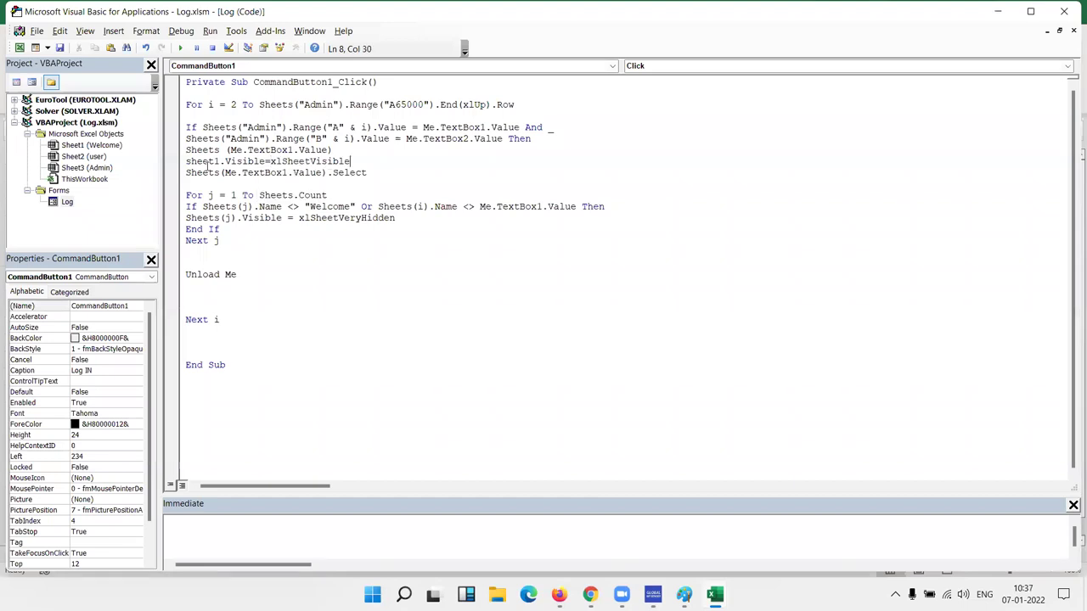
{"action": "left_click", "coordinate": [244, 173]}
- Replace Sheet1 on the new line with Sheets(Me.TextBox1.Value)
{"action": "left_click", "coordinate": [326, 172]}
{"action": "left_click_drag", "start_coordinate": [327, 172], "coordinate": [170, 174]}
{"action": "key", "text": "BackSpace"}
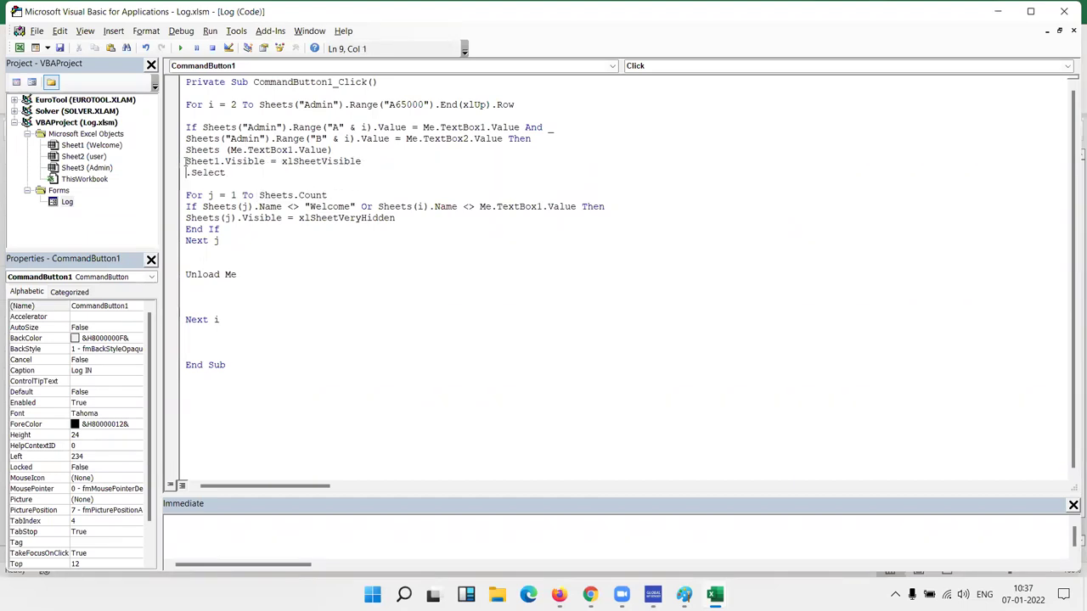
{"action": "key", "text": "ctrl+z"}
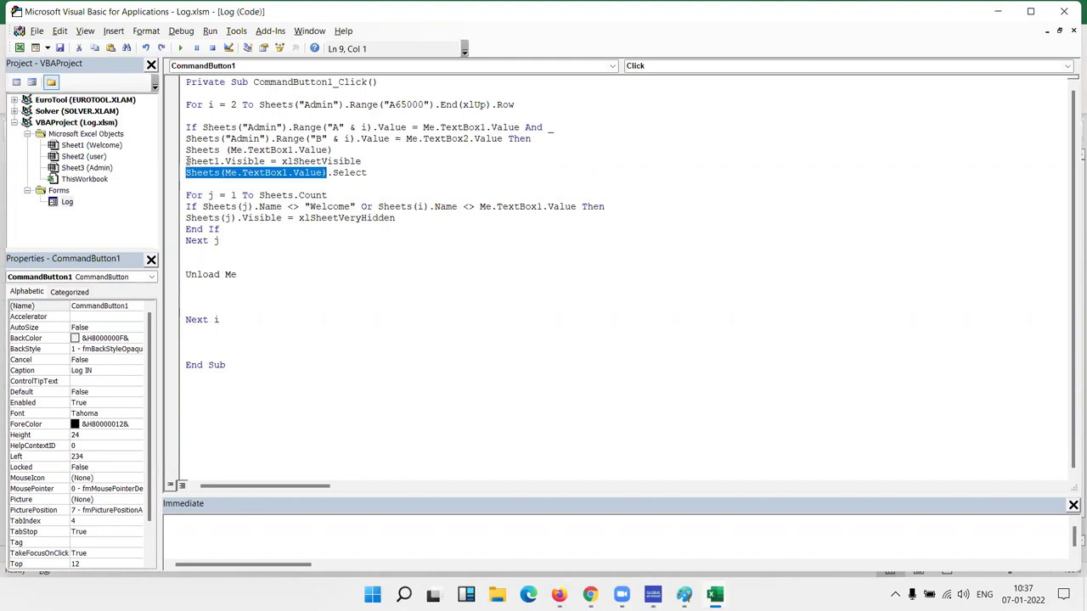
{"action": "left_click_drag", "start_coordinate": [186, 161], "coordinate": [230, 161]}
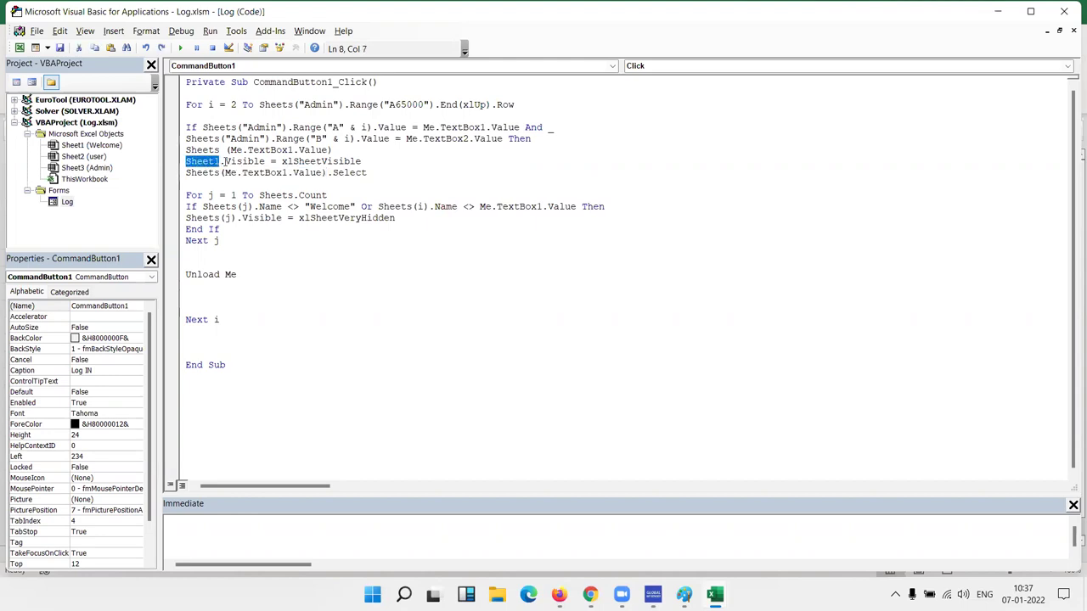
{"action": "key", "text": "ctrl+v"}
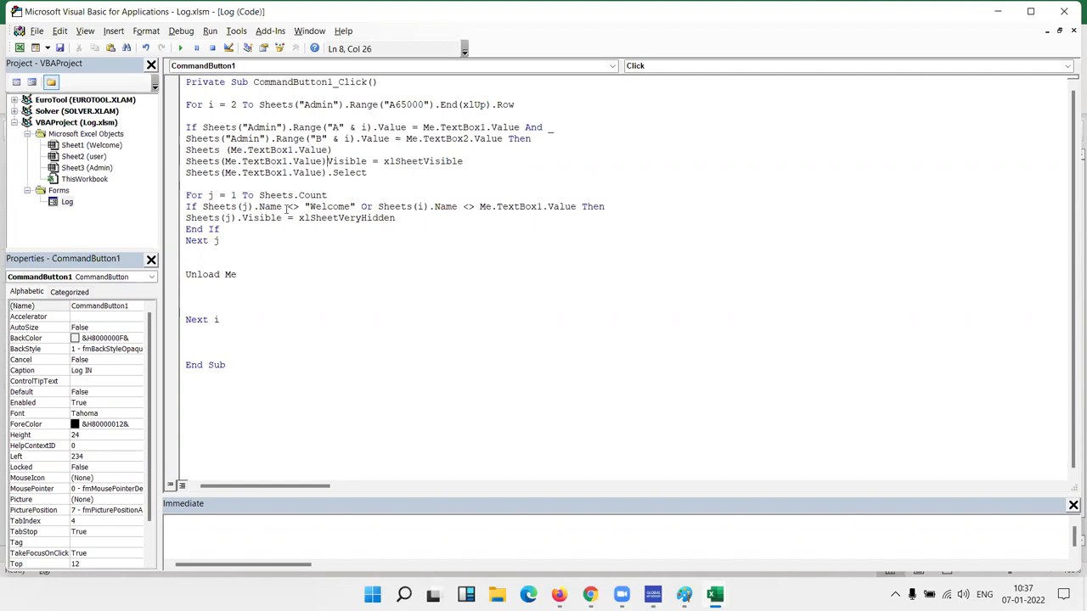
{"action": "type", "text": "."}
{"action": "left_click", "coordinate": [384, 229]}
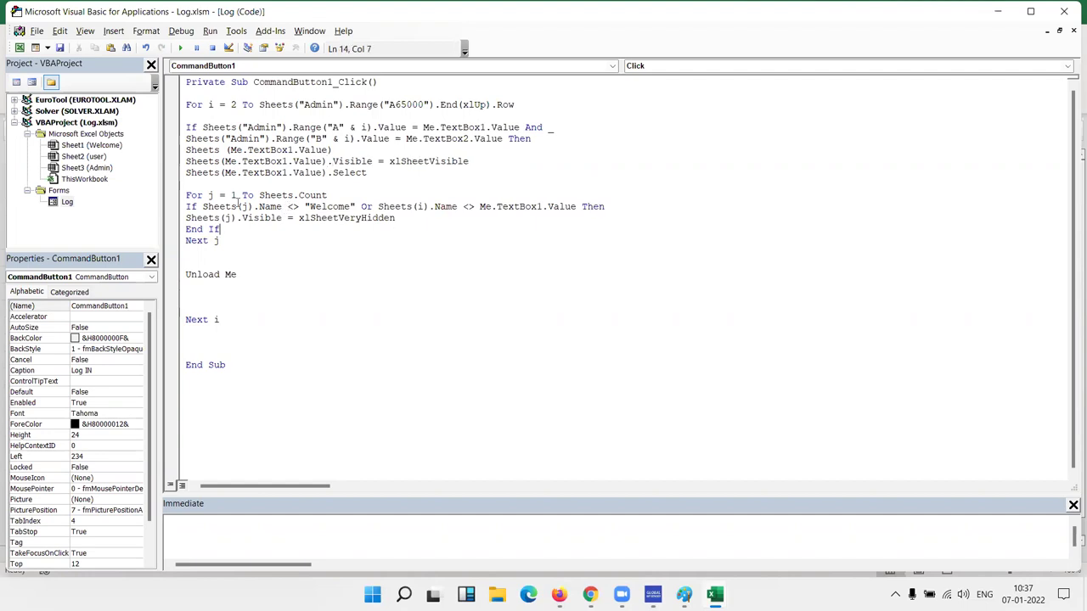
- Delete the leftover pasted sheet-reference line above the Visible line
{"action": "left_click", "coordinate": [181, 161]}
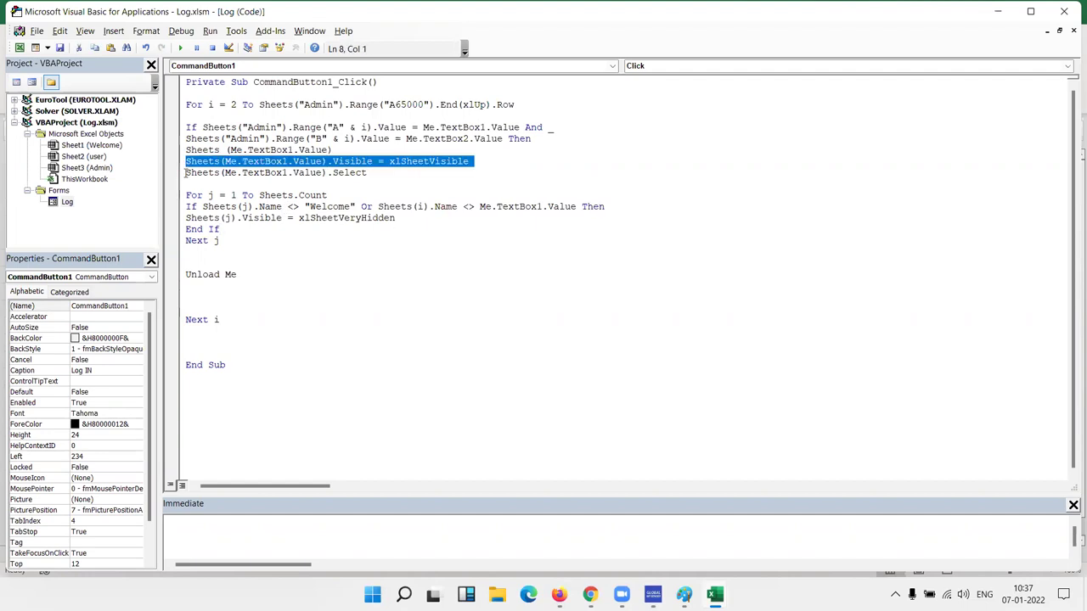
{"action": "left_click", "coordinate": [185, 172]}
{"action": "key", "text": "Return"}
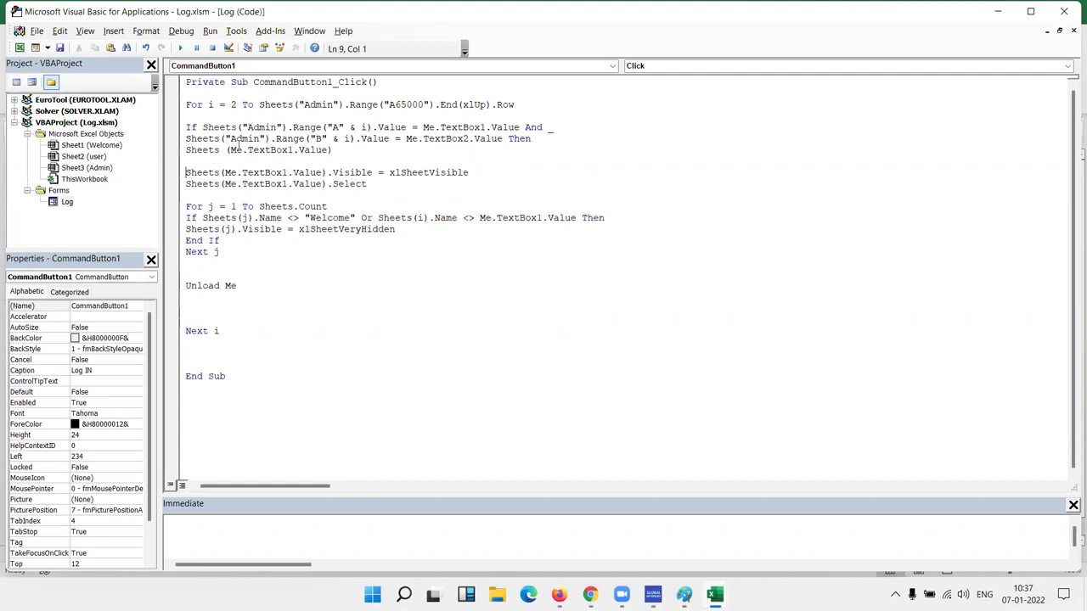
{"action": "left_click_drag", "start_coordinate": [337, 154], "coordinate": [180, 152]}
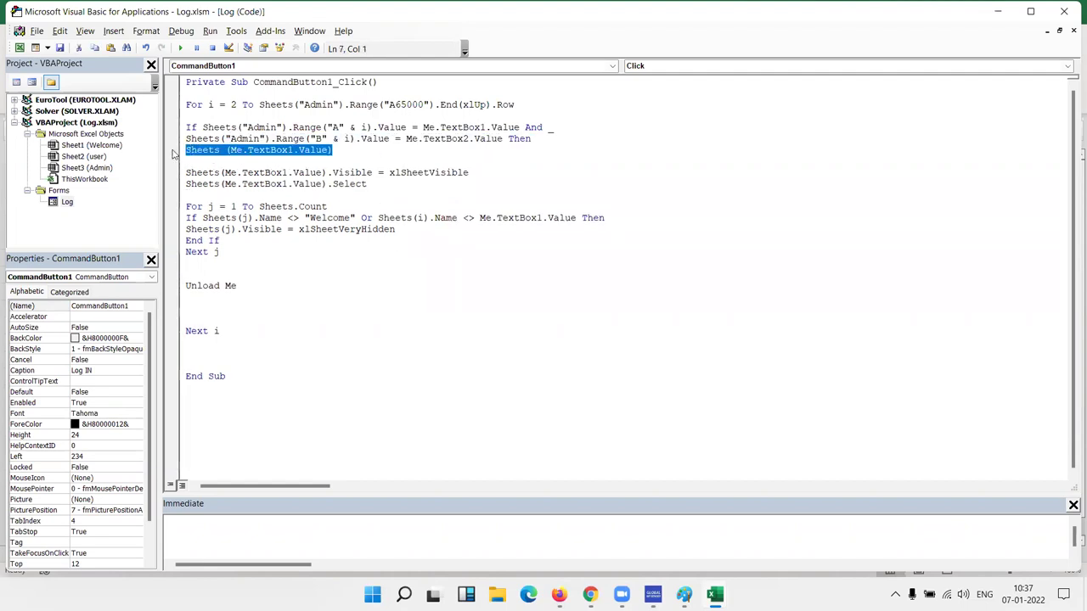
{"action": "key", "text": "Delete"}
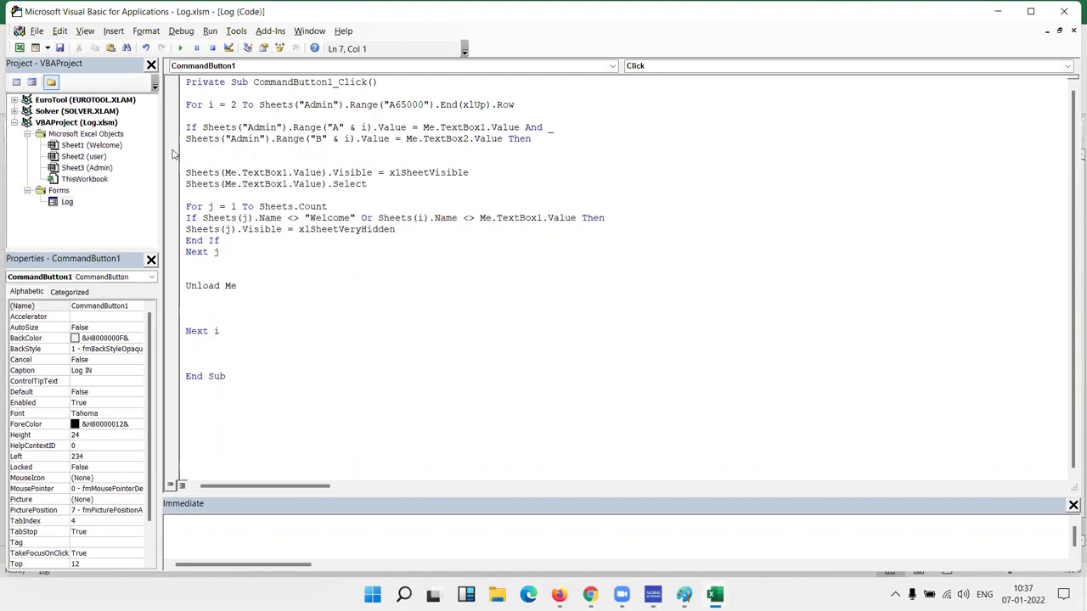
- Select the For j … Next j hide loop and cut it out of the If block
{"action": "key", "text": "Up"}
{"action": "key", "text": "Up"}
{"action": "key", "text": "Up"}
{"action": "key", "text": "Up"}
{"action": "key", "text": "Down"}
{"action": "key", "text": "Down"}
{"action": "key", "text": "Down"}
{"action": "key", "text": "Up"}
{"action": "key", "text": "Up"}
{"action": "key", "text": "Down"}
{"action": "key", "text": "Down"}
{"action": "key", "text": "Up"}
{"action": "key", "text": "shift+Down"}
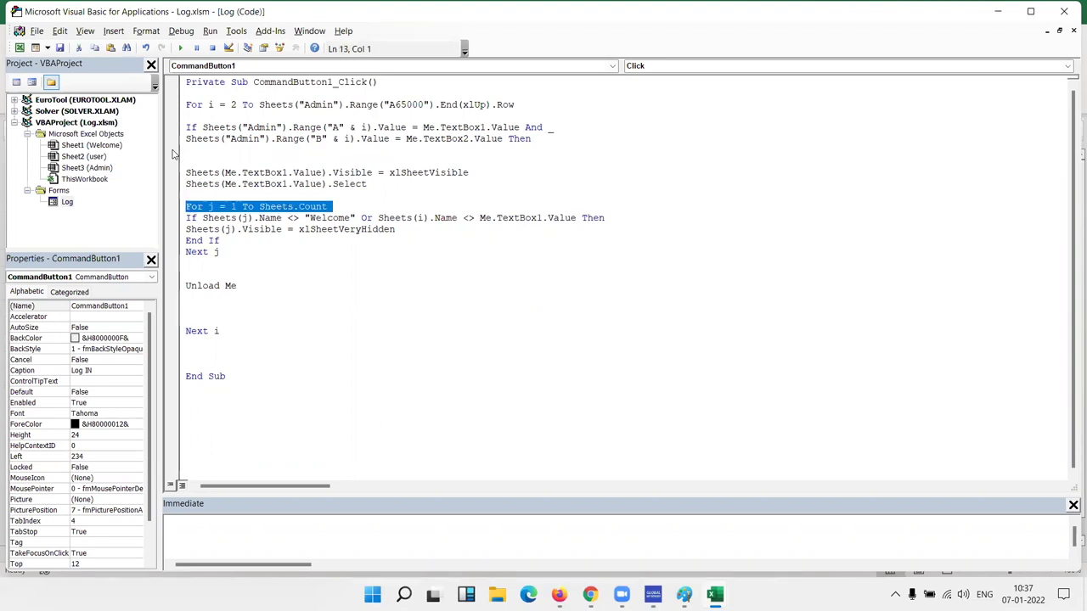
{"action": "key", "text": "shift+Down"}
{"action": "key", "text": "shift+Down"}
{"action": "key", "text": "shift+Down"}
{"action": "key", "text": "shift+Down"}
{"action": "key", "text": "ctrl+c"}
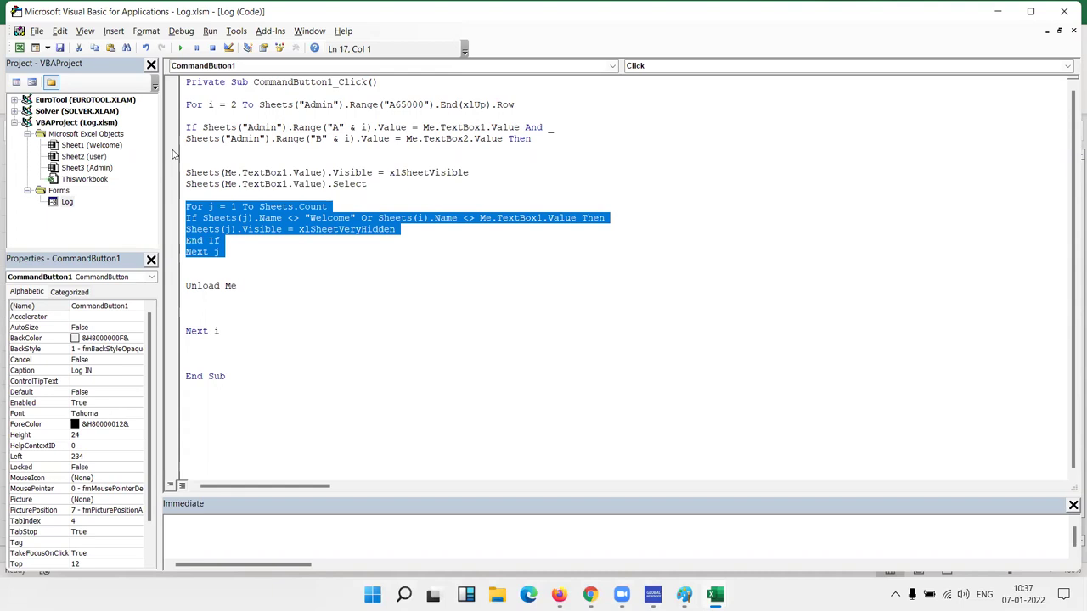
{"action": "key", "text": "Delete"}
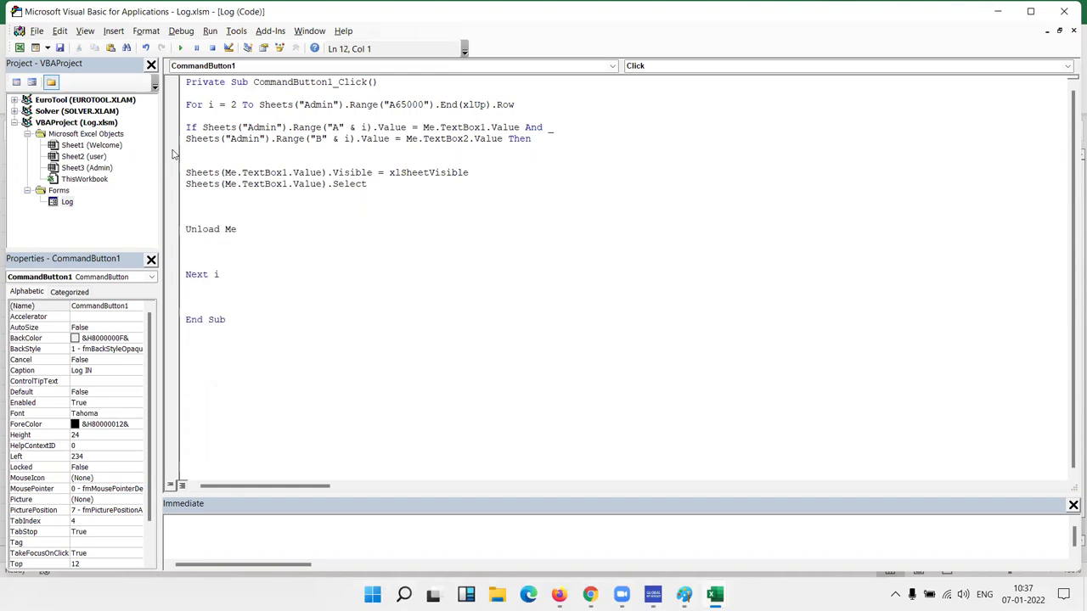
- Add blank lines below Next i to make room for the loop
{"action": "key", "text": "Down"}
{"action": "key", "text": "Down"}
{"action": "key", "text": "Down"}
{"action": "key", "text": "Down"}
{"action": "key", "text": "Return"}
{"action": "key", "text": "Return"}
{"action": "key", "text": "Up"}
{"action": "key", "text": "Up"}
{"action": "key", "text": "Down"}
- Paste the For j loop after Next i and add Exit For below the matched sheet's .Select
{"action": "key", "text": "ctrl+v"}
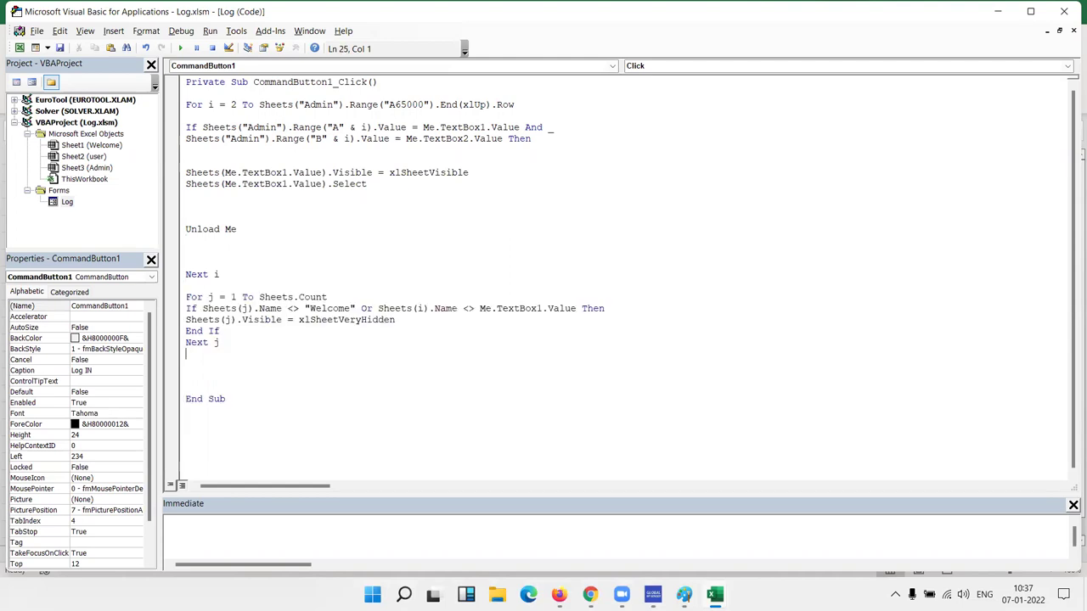
{"action": "key", "text": "Up"}
{"action": "key", "text": "Up"}
{"action": "key", "text": "Up"}
{"action": "key", "text": "Up"}
{"action": "key", "text": "Up"}
{"action": "key", "text": "Up"}
{"action": "key", "text": "Up"}
{"action": "key", "text": "Up"}
{"action": "key", "text": "Up"}
{"action": "key", "text": "Up"}
{"action": "key", "text": "Up"}
{"action": "type", "text": "exit loop"}
{"action": "left_click", "coordinate": [359, 243]}
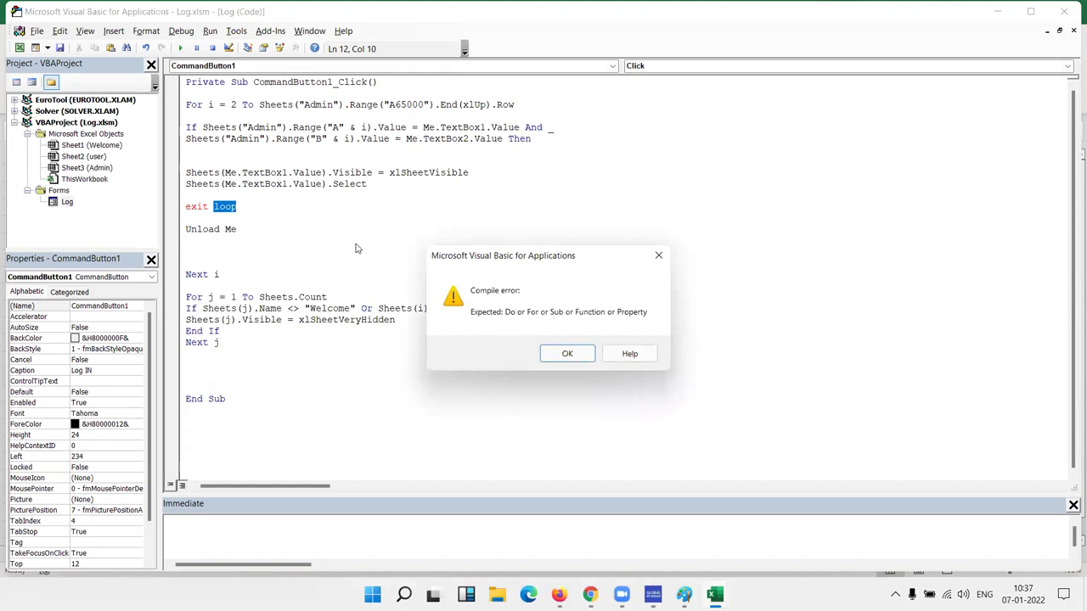
{"action": "key", "text": "Return"}
{"action": "key", "text": "BackSpace"}
{"action": "type", "text": "for"}
{"action": "left_click", "coordinate": [308, 241]}
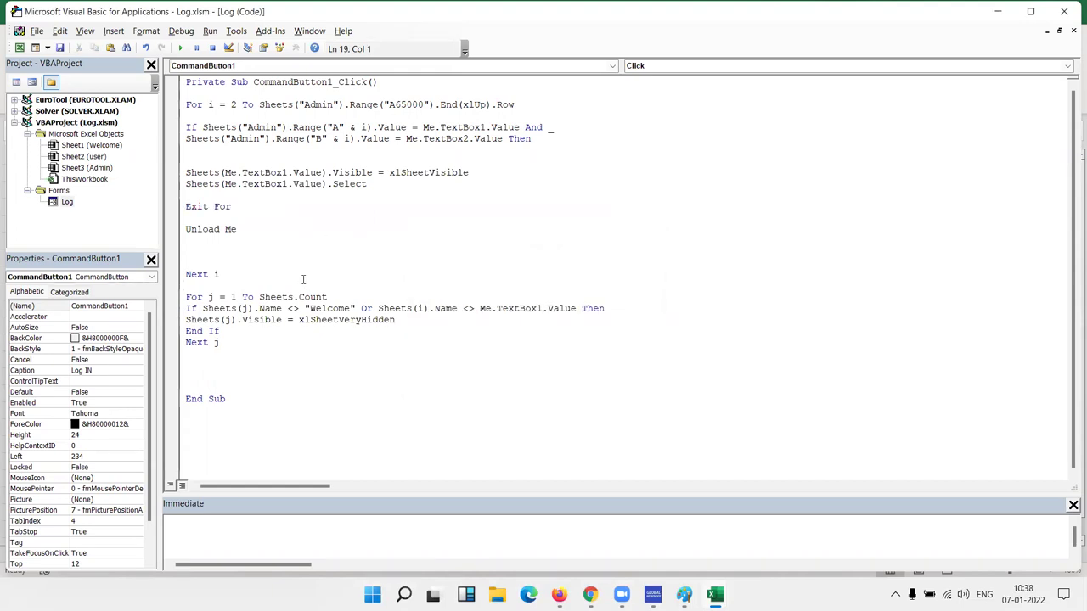
- Move Unload Me so it comes after Next j, removing the extra blank lines
{"action": "left_click", "coordinate": [231, 254]}
{"action": "key", "text": "Delete"}
{"action": "key", "text": "Delete"}
{"action": "key", "text": "Up"}
{"action": "key", "text": "Up"}
{"action": "key", "text": "Up"}
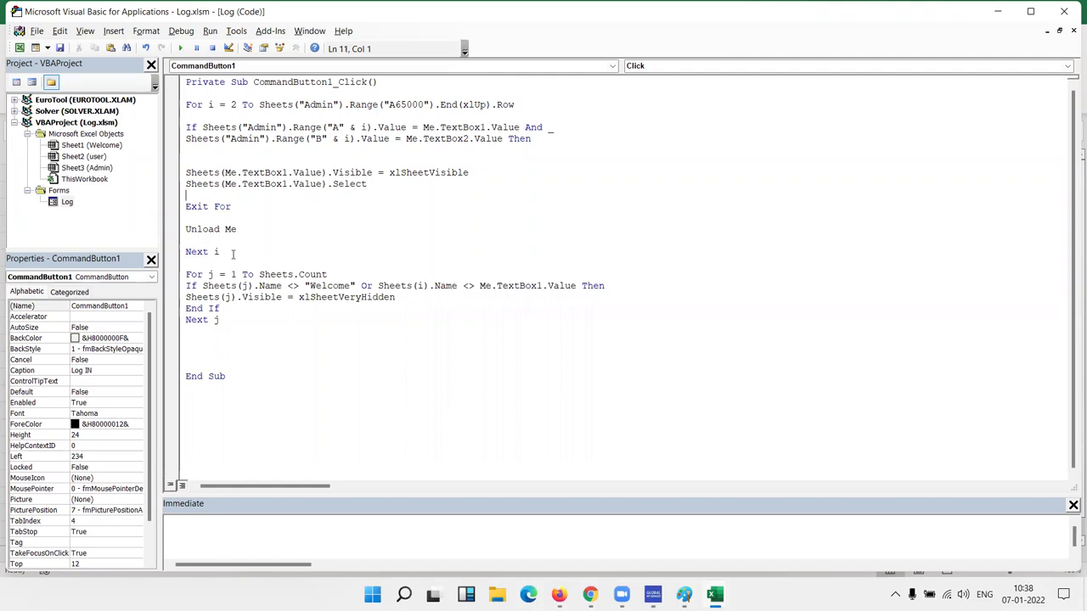
{"action": "key", "text": "Return"}
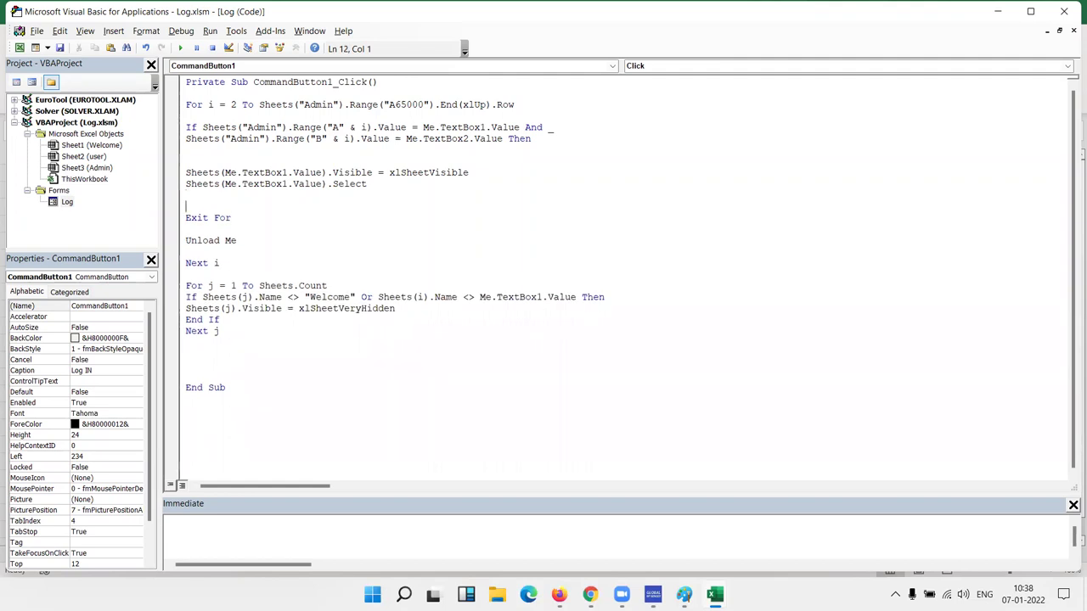
{"action": "key", "text": "Up"}
{"action": "key", "text": "Up"}
{"action": "key", "text": "Up"}
{"action": "key", "text": "Up"}
{"action": "key", "text": "Down"}
{"action": "key", "text": "Down"}
{"action": "key", "text": "Down"}
{"action": "key", "text": "Down"}
{"action": "key", "text": "Down"}
{"action": "key", "text": "Down"}
{"action": "key", "text": "Down"}
{"action": "key", "text": "Down"}
{"action": "key", "text": "Down"}
{"action": "key", "text": "shift+Up"}
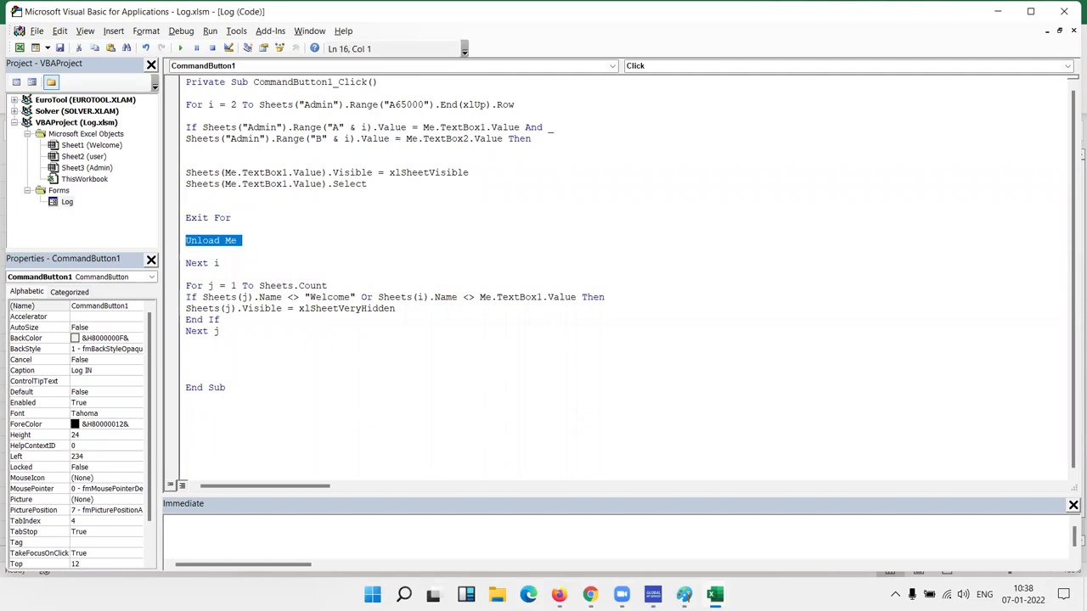
{"action": "left_click", "coordinate": [186, 331]}
{"action": "type", "text": "Unload Me"}
{"action": "key", "text": "Return"}
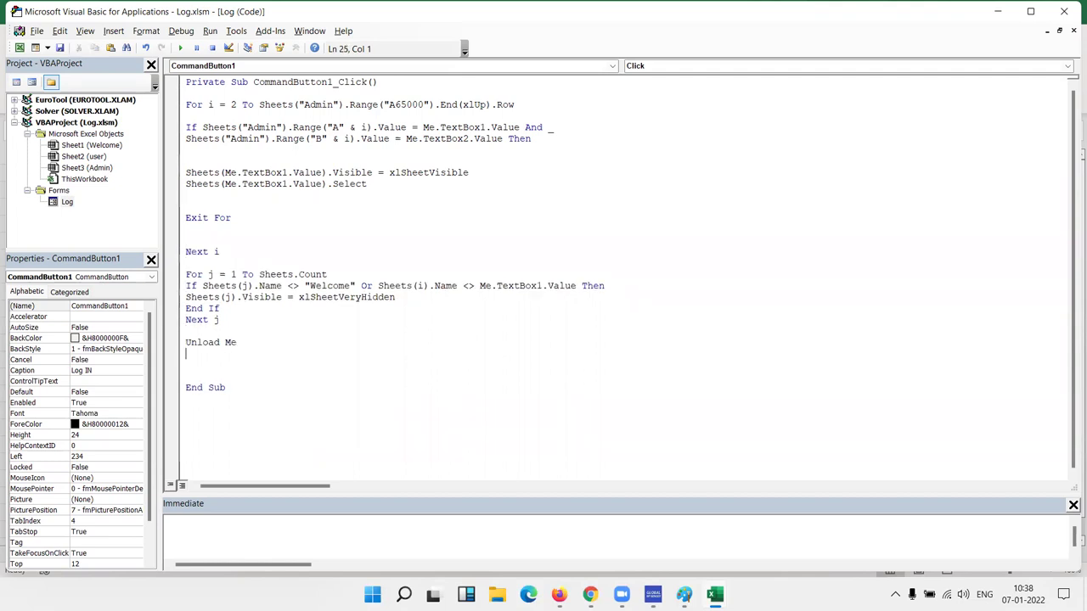
- Tidy the blank lines above Exit For and add End If after it
{"action": "left_click", "coordinate": [186, 207]}
{"action": "key", "text": "Up"}
{"action": "key", "text": "Delete"}
{"action": "key", "text": "Delete"}
{"action": "type", "text": "end if"}
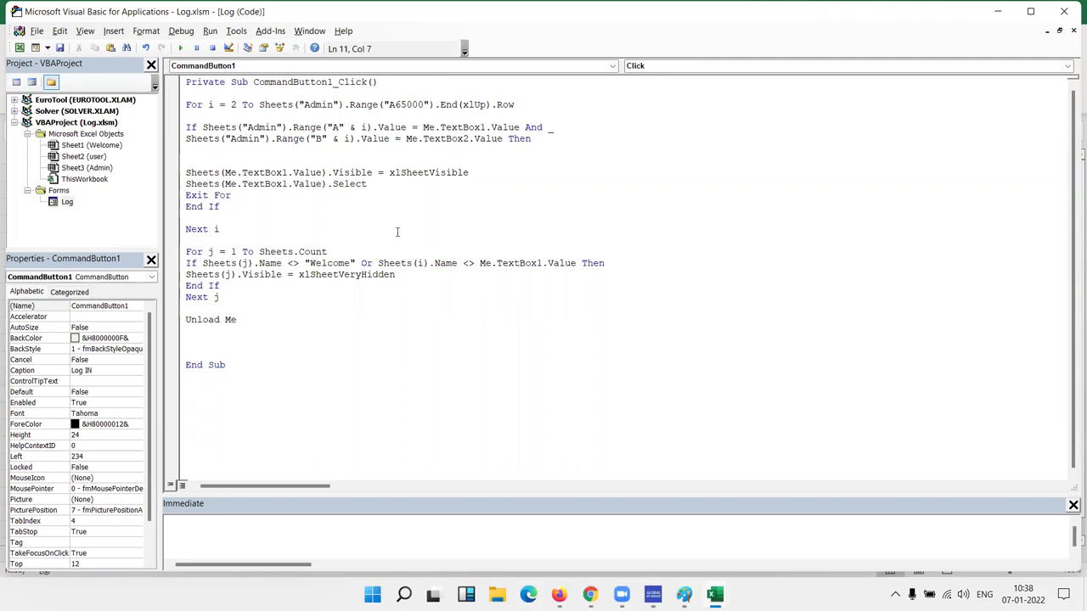
{"action": "left_click", "coordinate": [459, 206]}
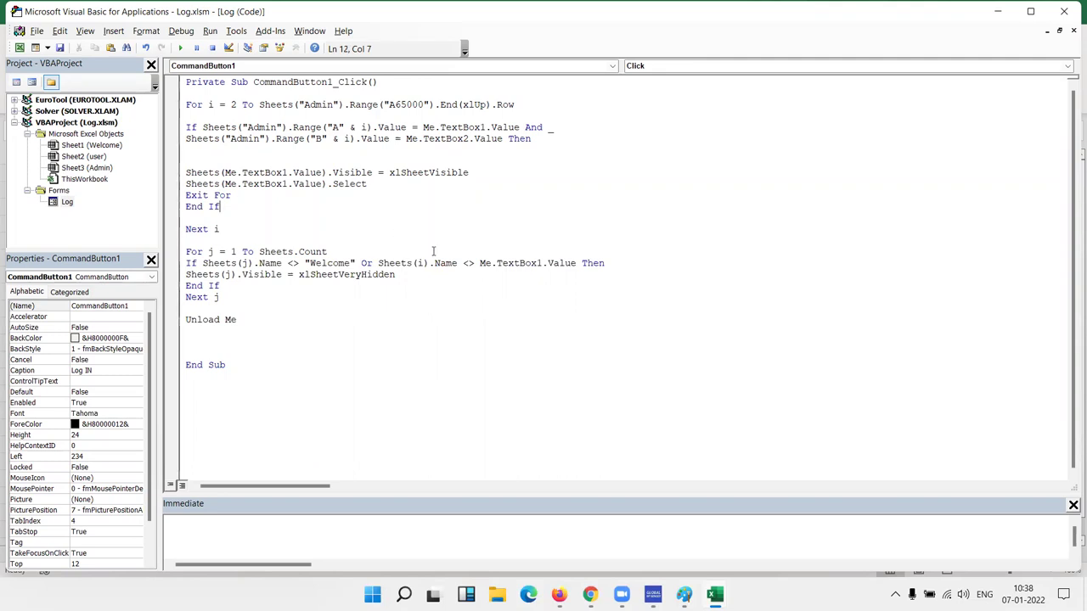
- Close the VBA editor and check the user ID in cell A3 of the Admin sheet
{"action": "left_click", "coordinate": [1064, 11]}
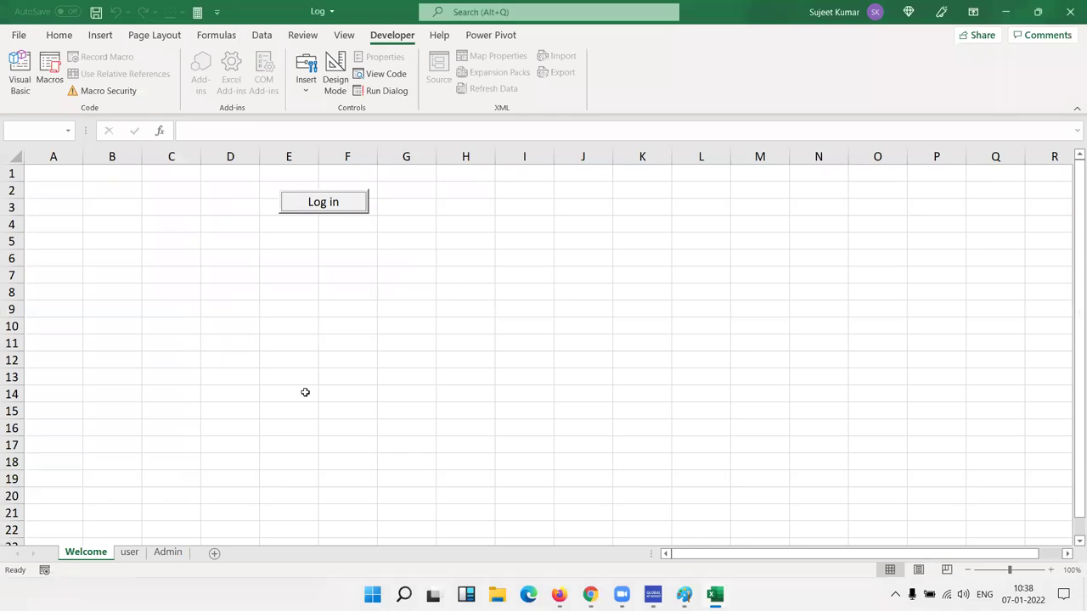
{"action": "left_click", "coordinate": [168, 553]}
{"action": "scroll", "coordinate": [85, 242], "scroll_direction": "up", "scroll_amount": 1}
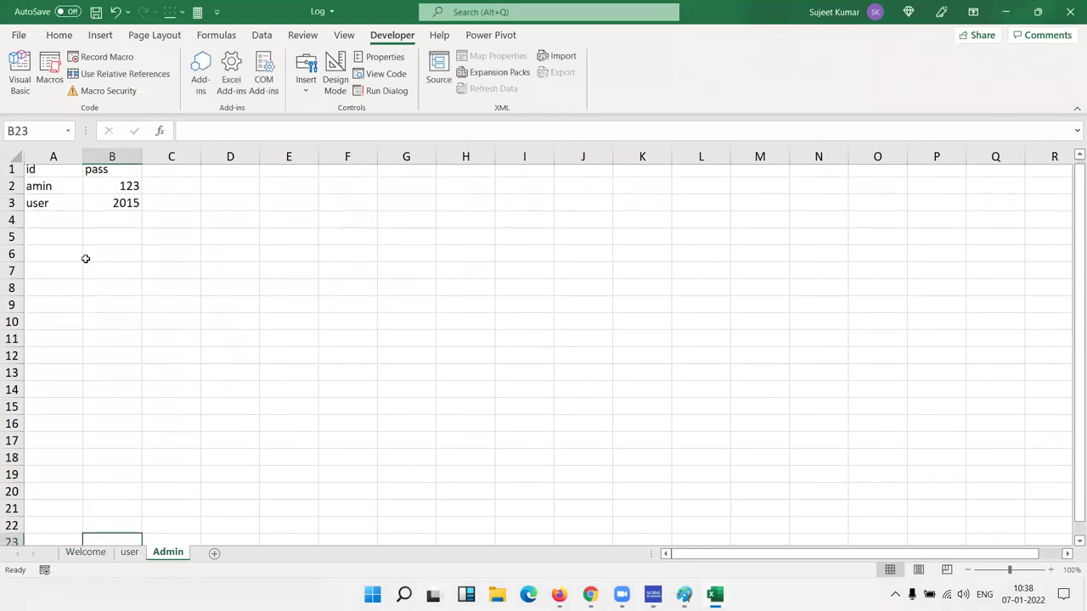
{"action": "left_click", "coordinate": [60, 208]}
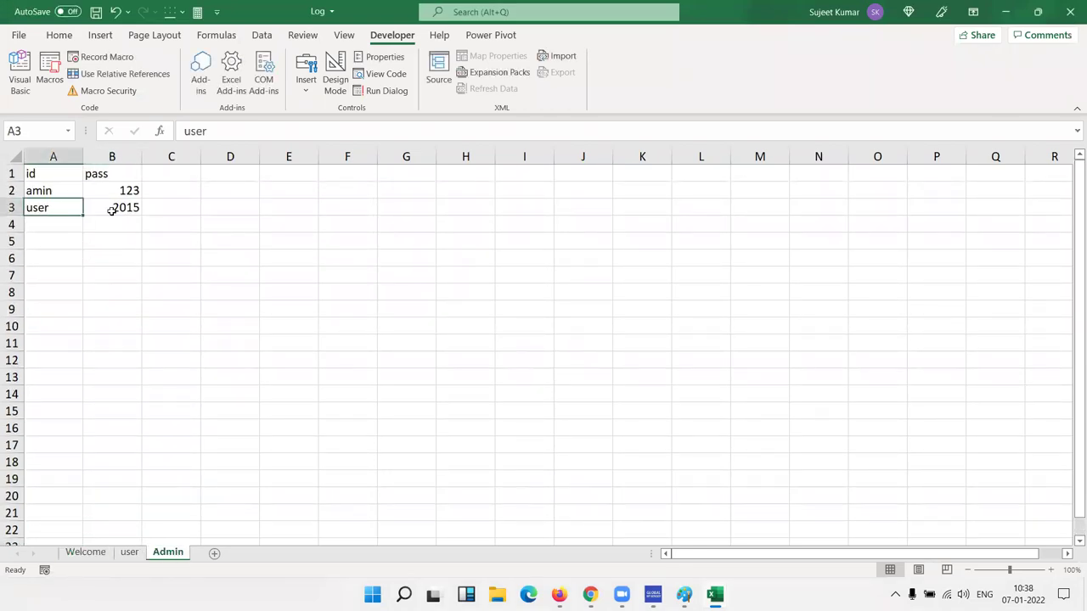
- Log in from the Welcome sheet with the user's ID and password, then debug the resulting error
{"action": "left_click", "coordinate": [81, 553]}
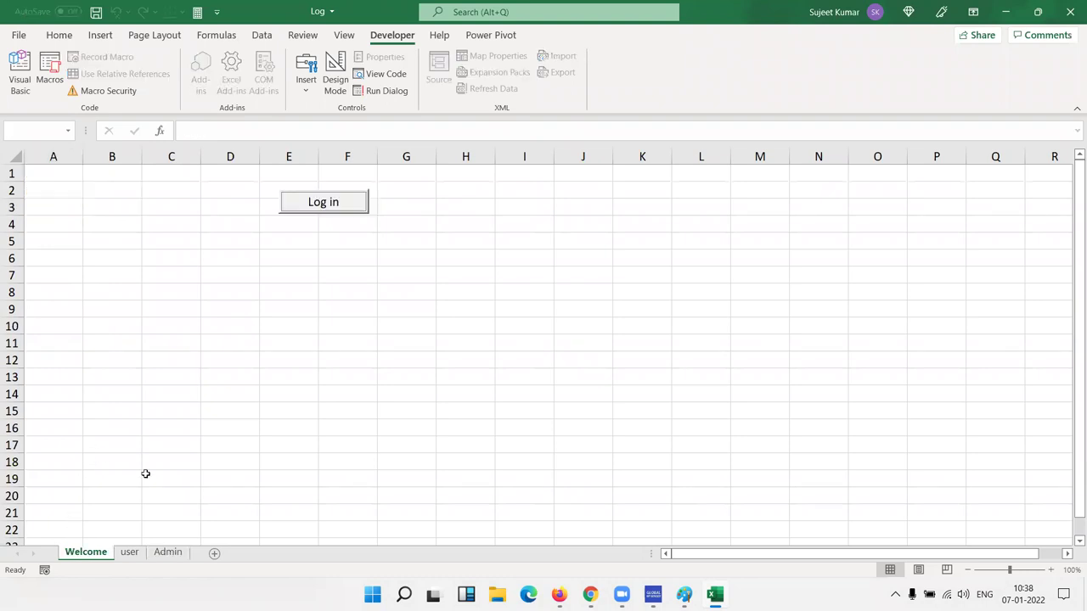
{"action": "left_click", "coordinate": [307, 211]}
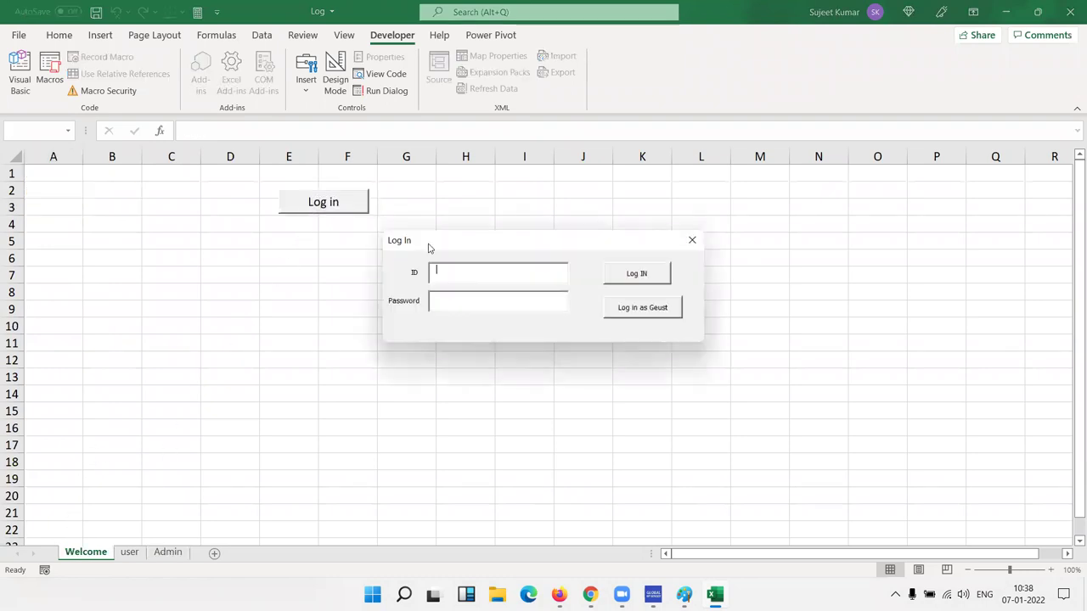
{"action": "type", "text": "u"}
{"action": "type", "text": "er"}
{"action": "type", "text": "1234"}
{"action": "left_click", "coordinate": [652, 280]}
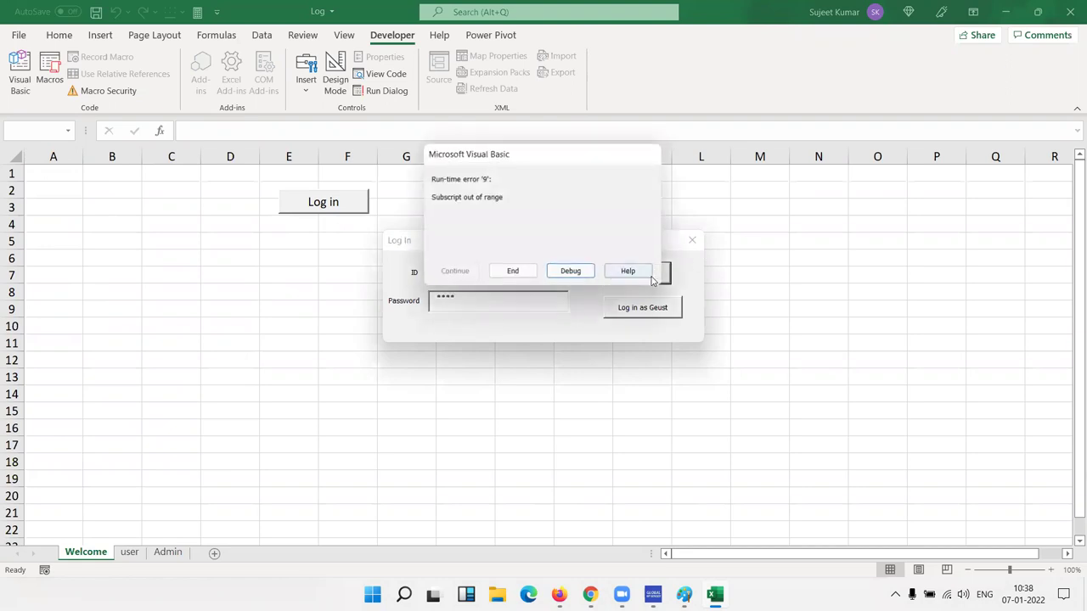
{"action": "left_click", "coordinate": [578, 272]}
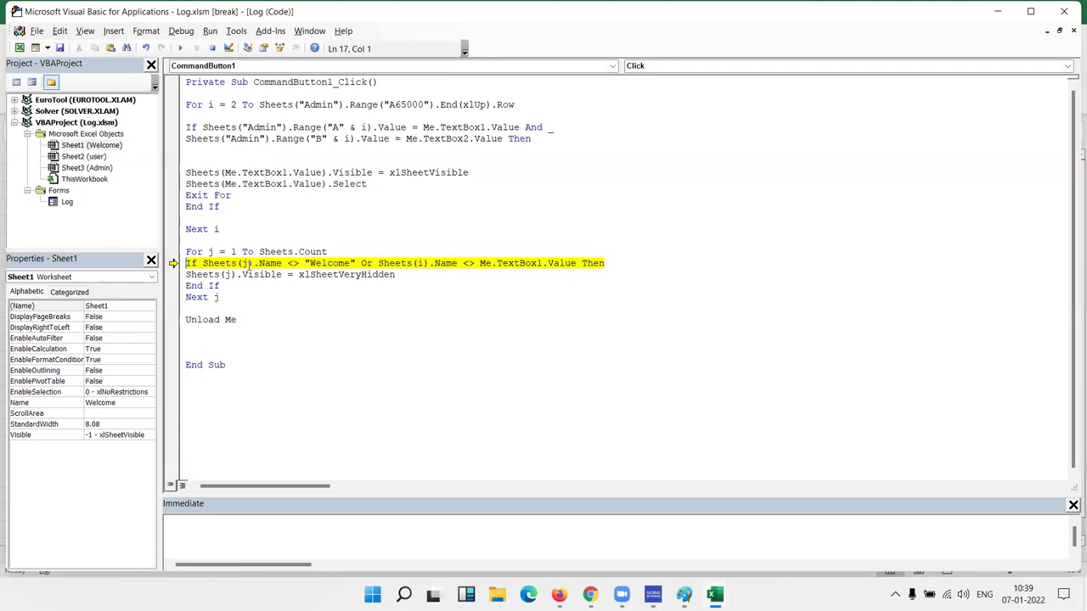
- Change Sheets(i) to Sheets(j) in the highlighted If condition
{"action": "left_click", "coordinate": [415, 263]}
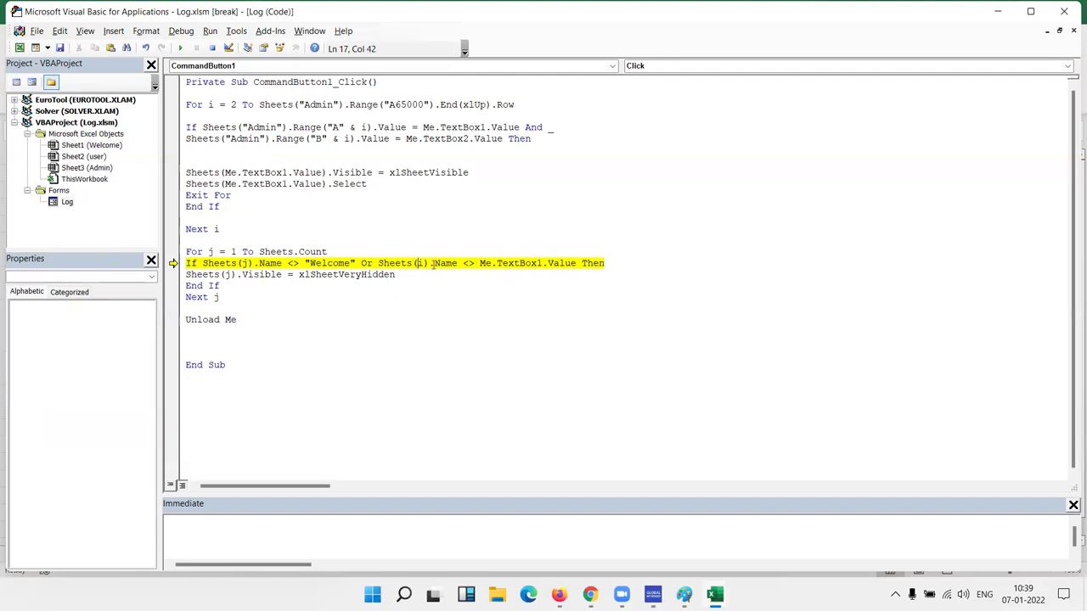
{"action": "key", "text": "Delete"}
{"action": "type", "text": "j"}
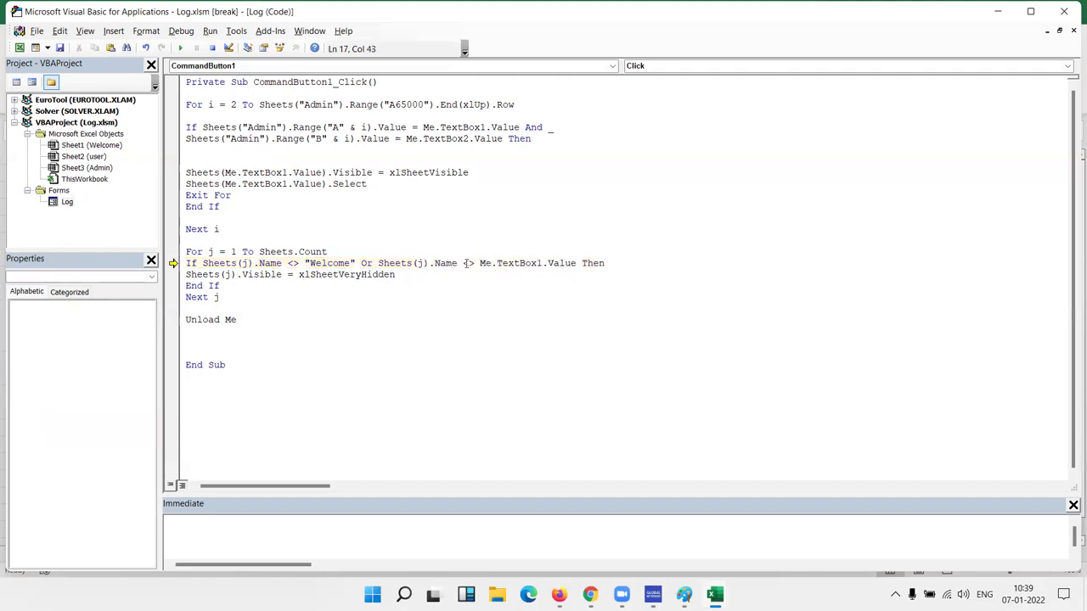
{"action": "left_click", "coordinate": [478, 289]}
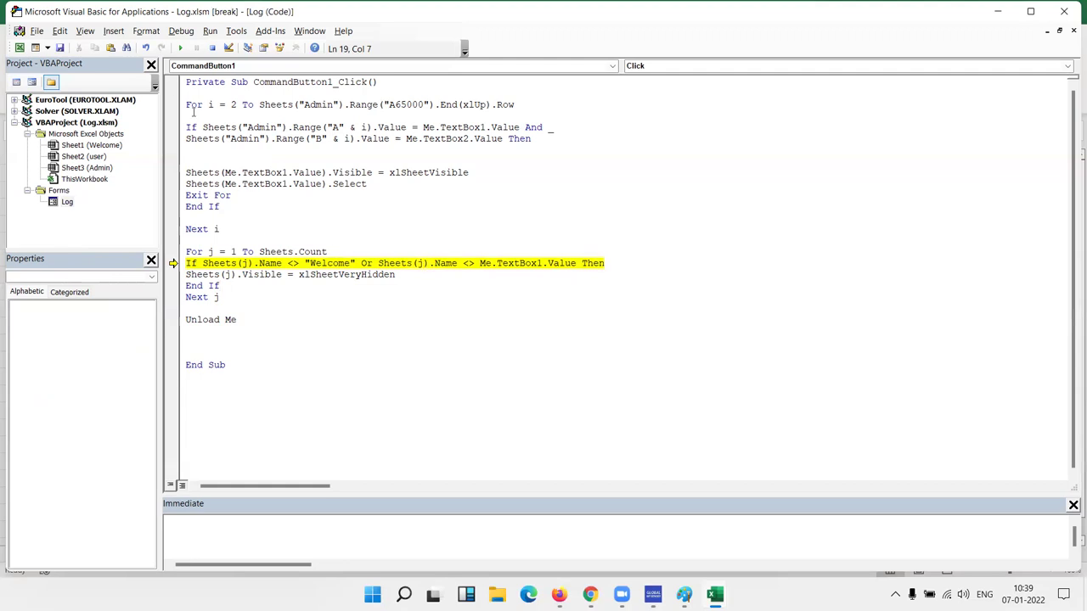
- Resume the macro and debug run-time error 1004 at the xlSheetVeryHidden line
{"action": "left_click", "coordinate": [180, 48]}
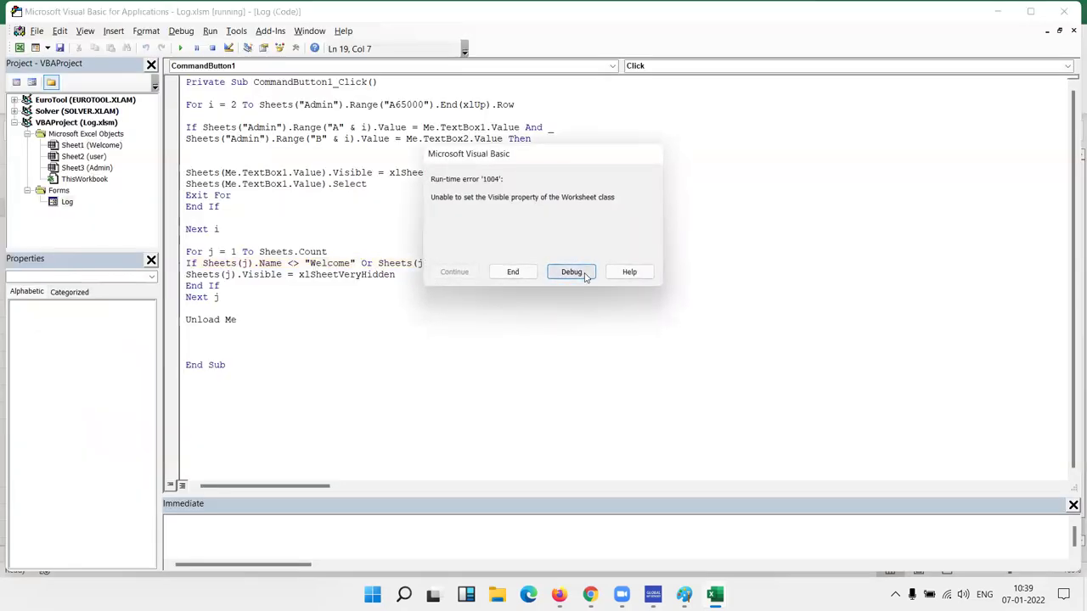
{"action": "left_click", "coordinate": [585, 277]}
{"action": "left_click", "coordinate": [266, 308]}
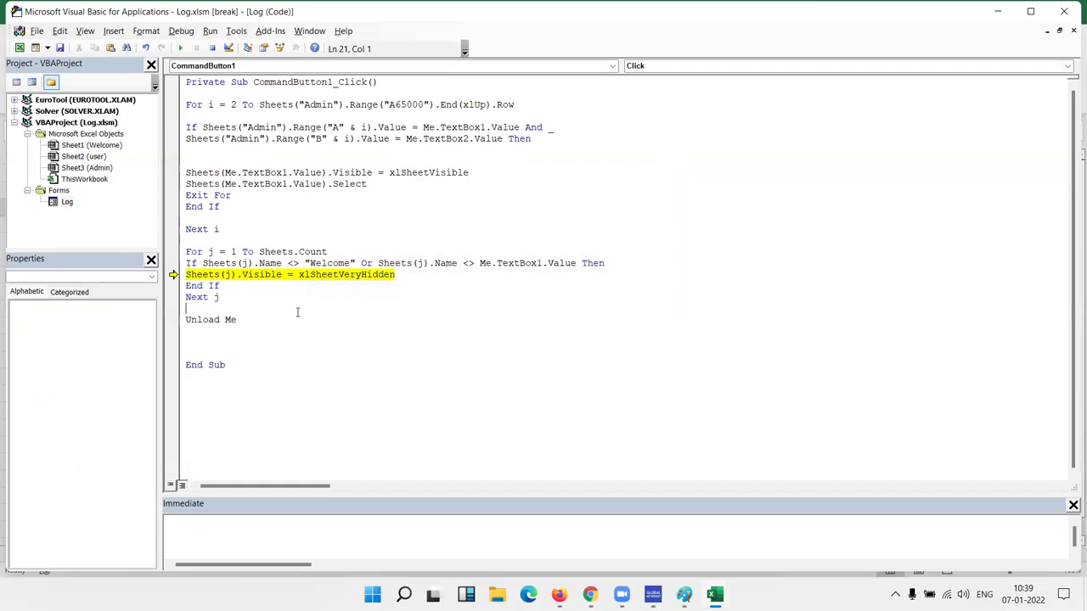
{"action": "key", "text": "F5"}
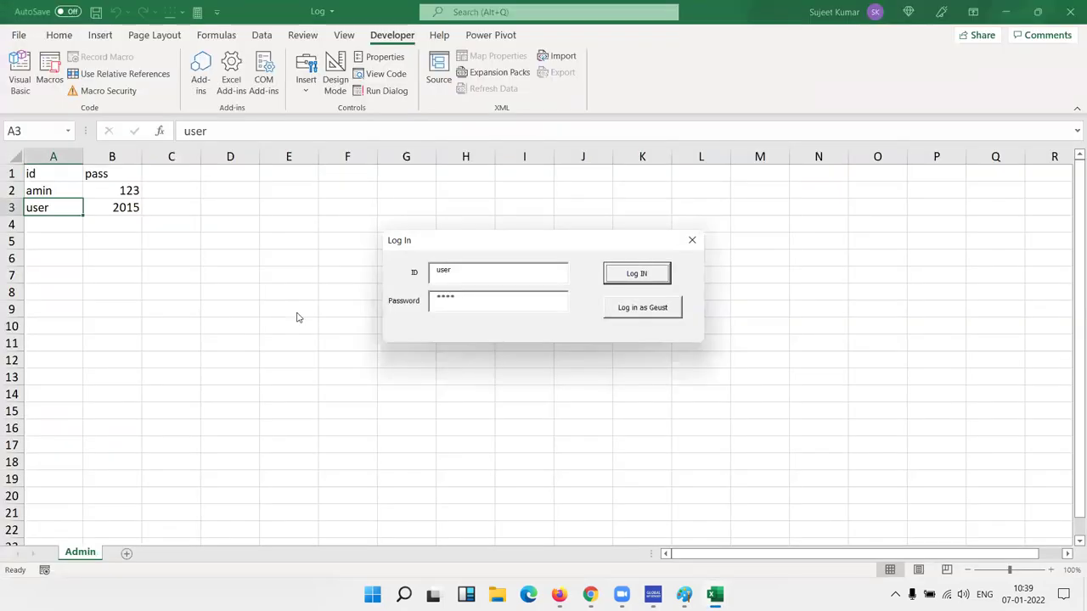
- Reset the paused macro and set the Welcome sheet's Visible property to -1 - xlSheetVisible
{"action": "key", "text": "alt+F11"}
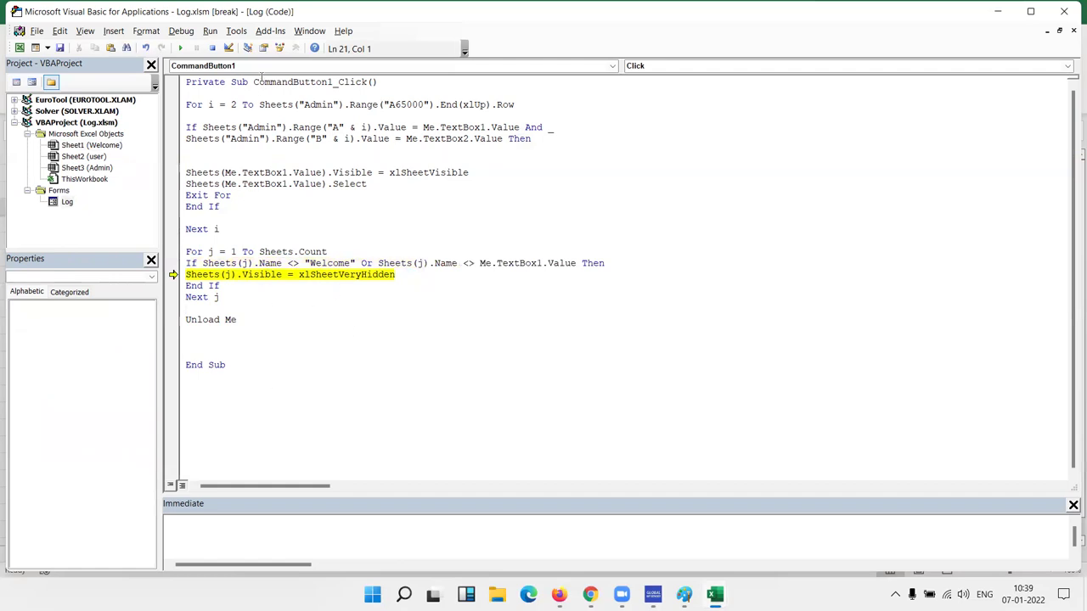
{"action": "left_click", "coordinate": [213, 48]}
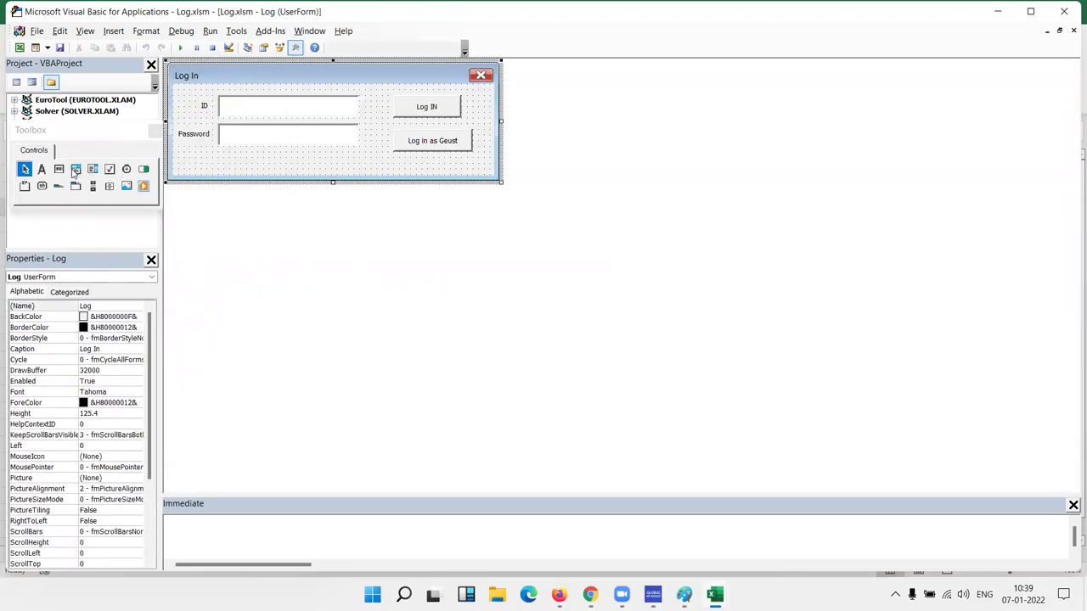
{"action": "left_click", "coordinate": [78, 139]}
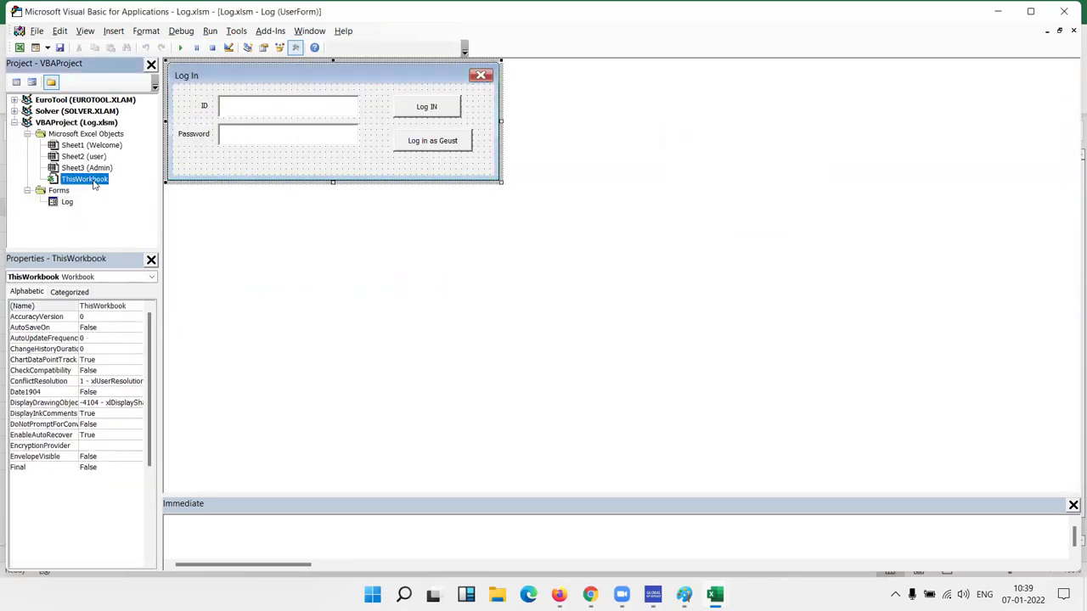
{"action": "left_click", "coordinate": [88, 180]}
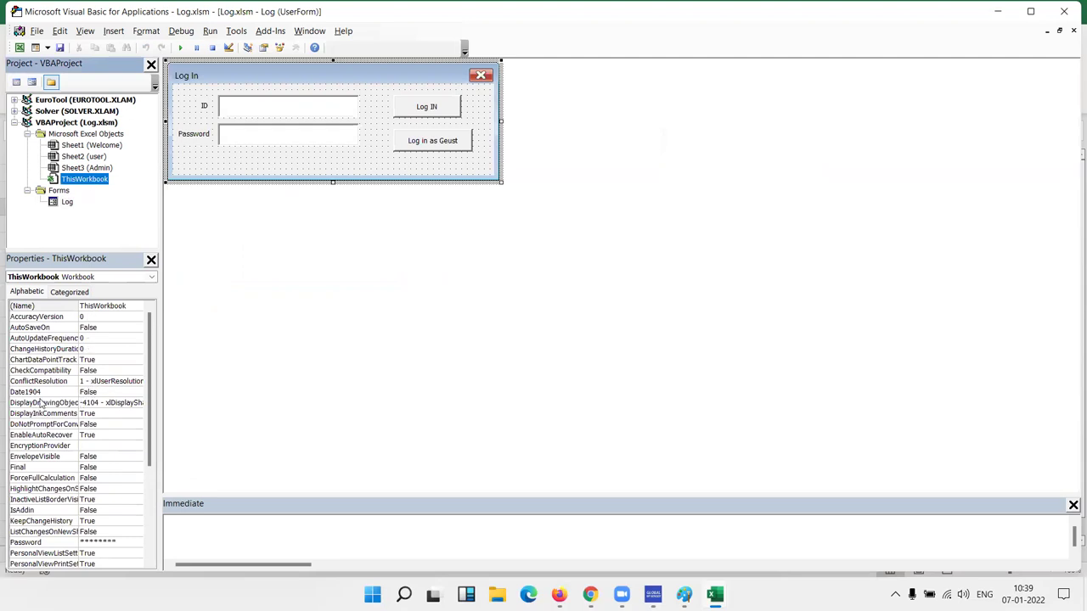
{"action": "left_click", "coordinate": [69, 168]}
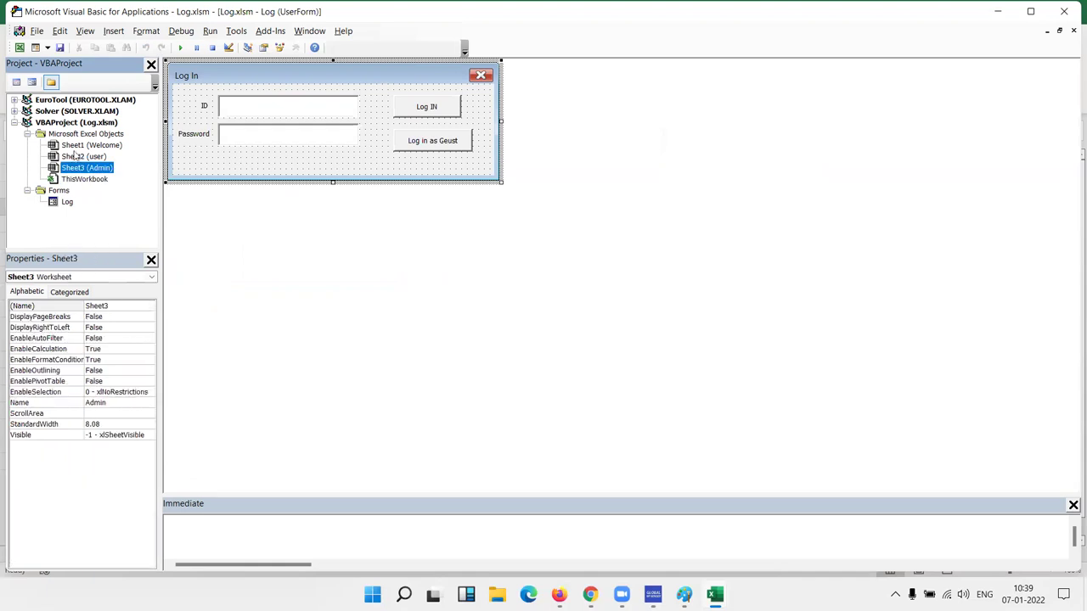
{"action": "left_click", "coordinate": [77, 146]}
{"action": "left_click", "coordinate": [130, 435]}
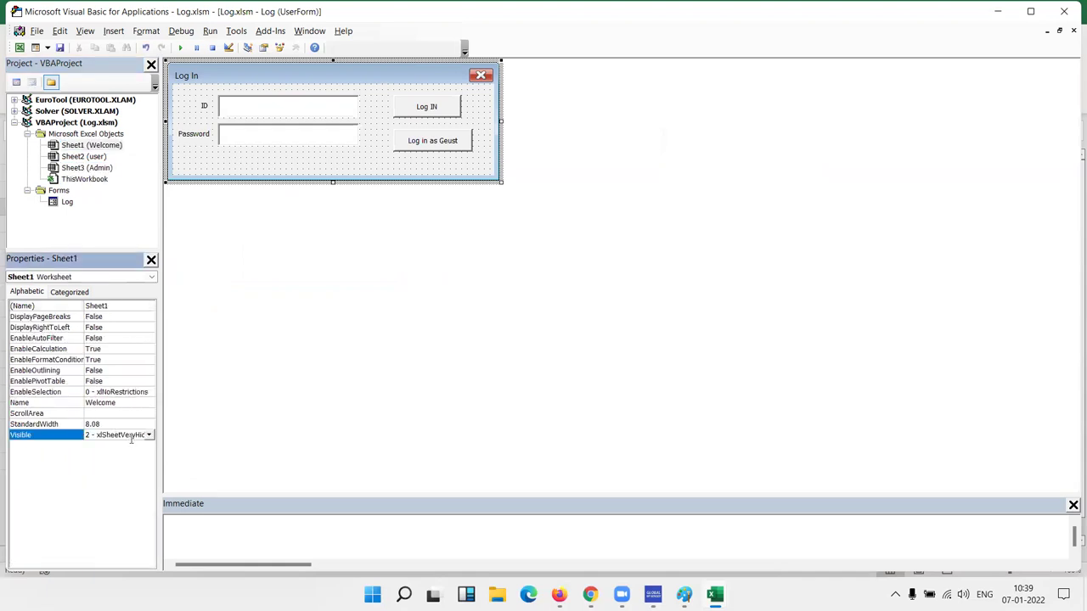
{"action": "left_click", "coordinate": [150, 435]}
{"action": "left_click", "coordinate": [119, 445]}
- Check the workbook tabs, then set the user sheet's Visible to xlSheetVisible too
{"action": "key", "text": "alt+F11"}
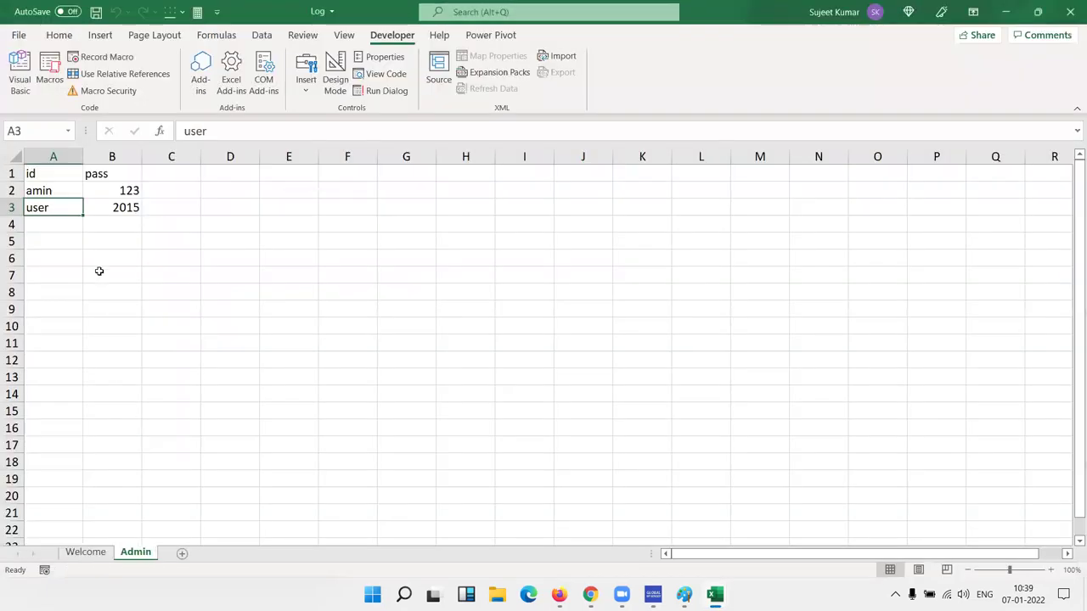
{"action": "left_click", "coordinate": [93, 553]}
{"action": "key", "text": "alt+Tab"}
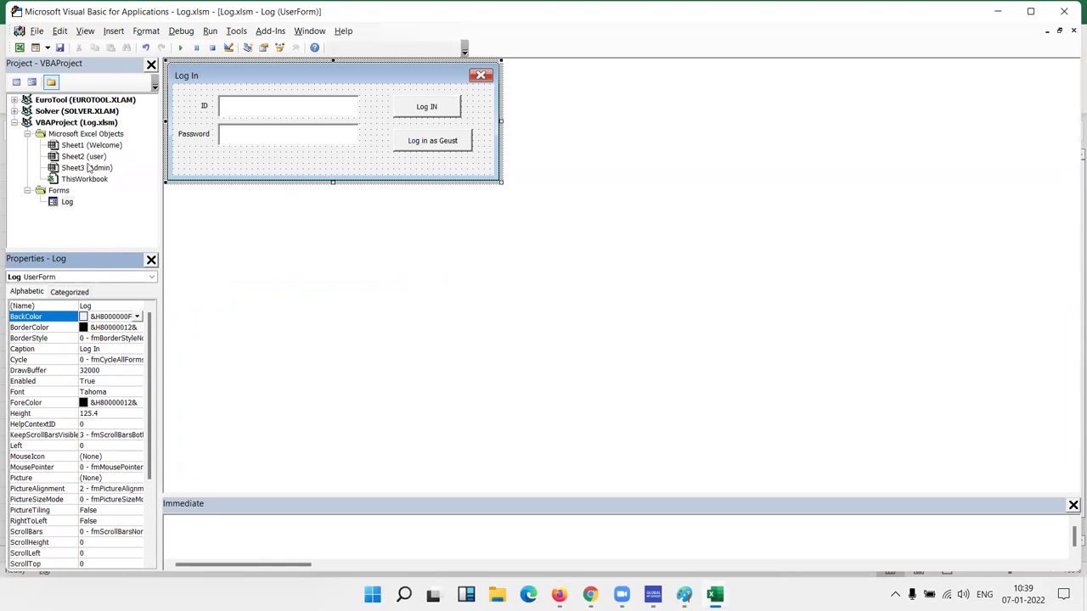
{"action": "left_click", "coordinate": [88, 157]}
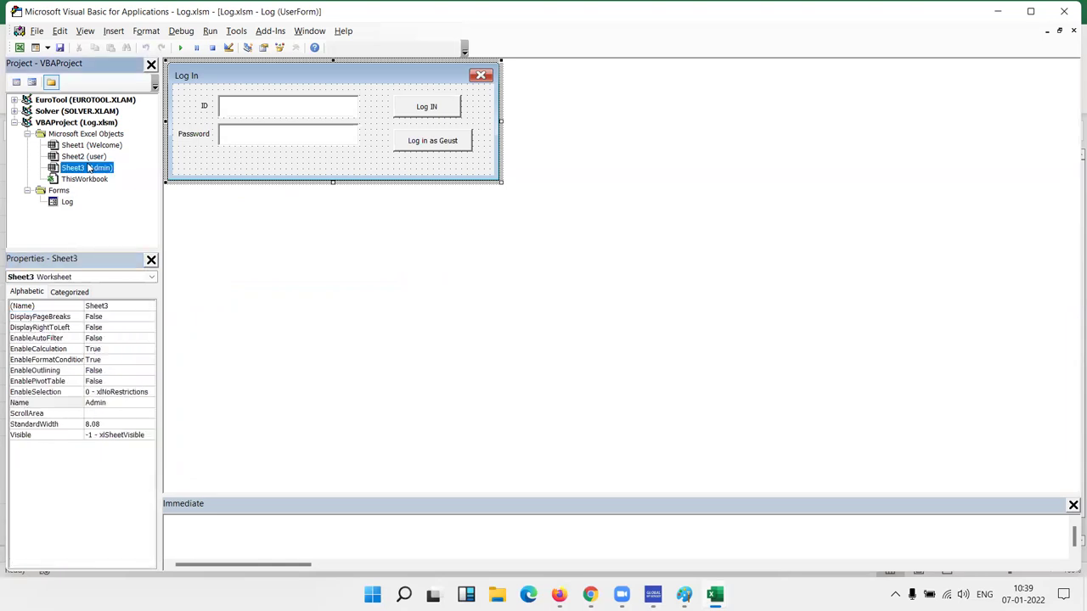
{"action": "left_click", "coordinate": [124, 435]}
{"action": "left_click", "coordinate": [149, 435]}
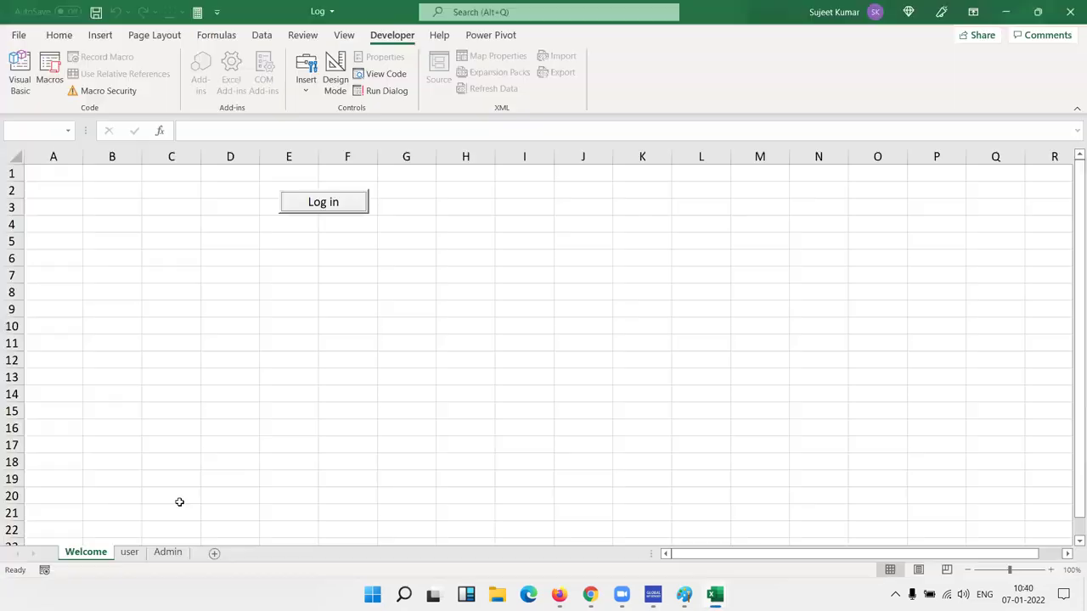
- Review the amin and user id/pass rows (A2:B3) on the Admin sheet, then view the user sheet
{"action": "left_click", "coordinate": [287, 269]}
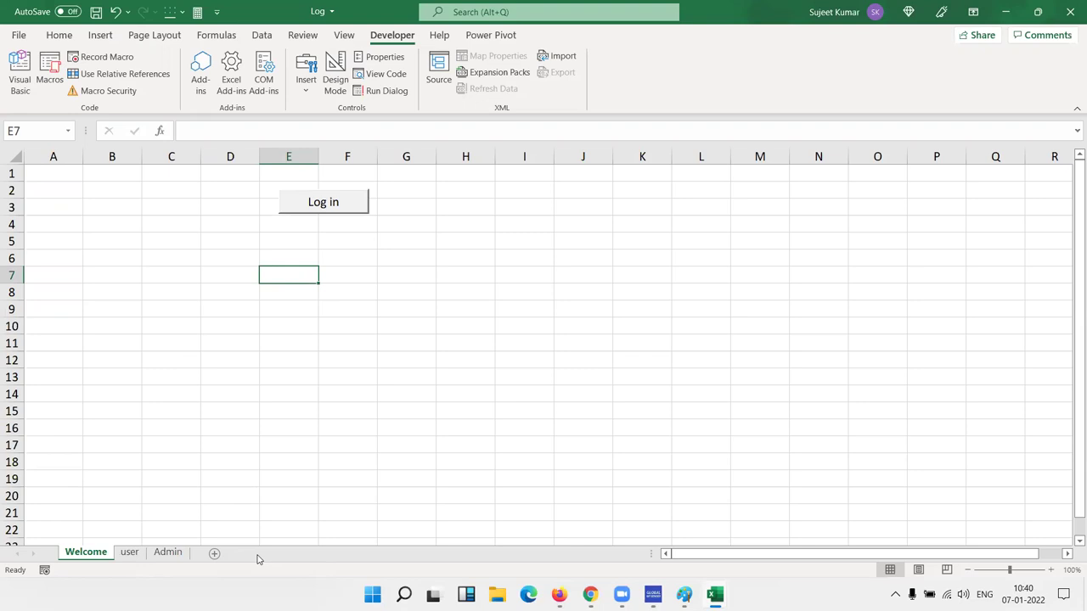
{"action": "left_click", "coordinate": [167, 553]}
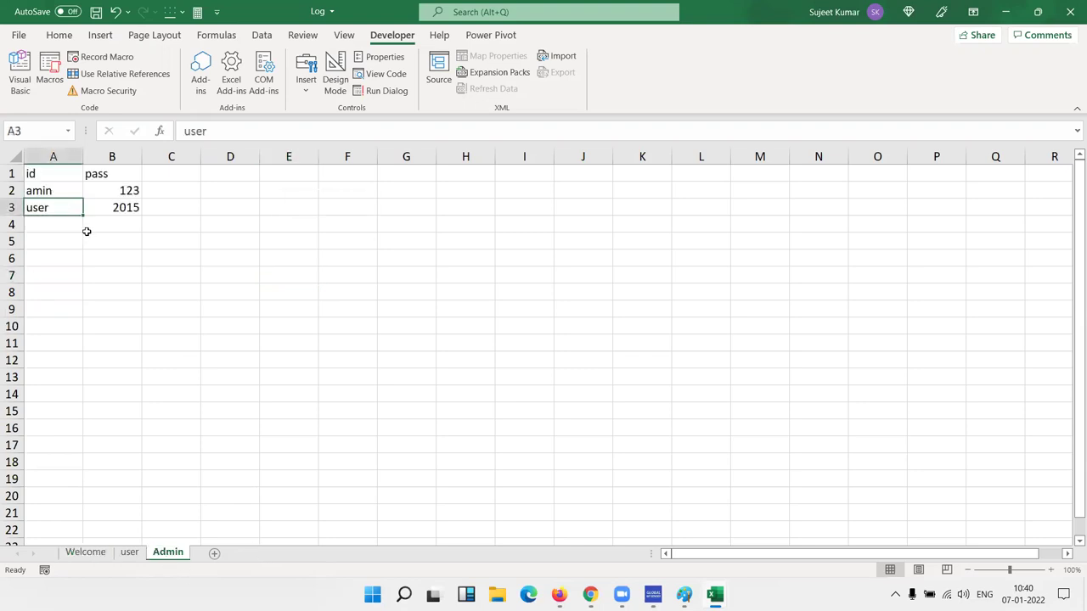
{"action": "mouse_move", "coordinate": [58, 191]}
{"action": "left_mouse_down"}
{"action": "mouse_move", "coordinate": [105, 193]}
{"action": "mouse_move", "coordinate": [101, 208]}
{"action": "left_mouse_up"}
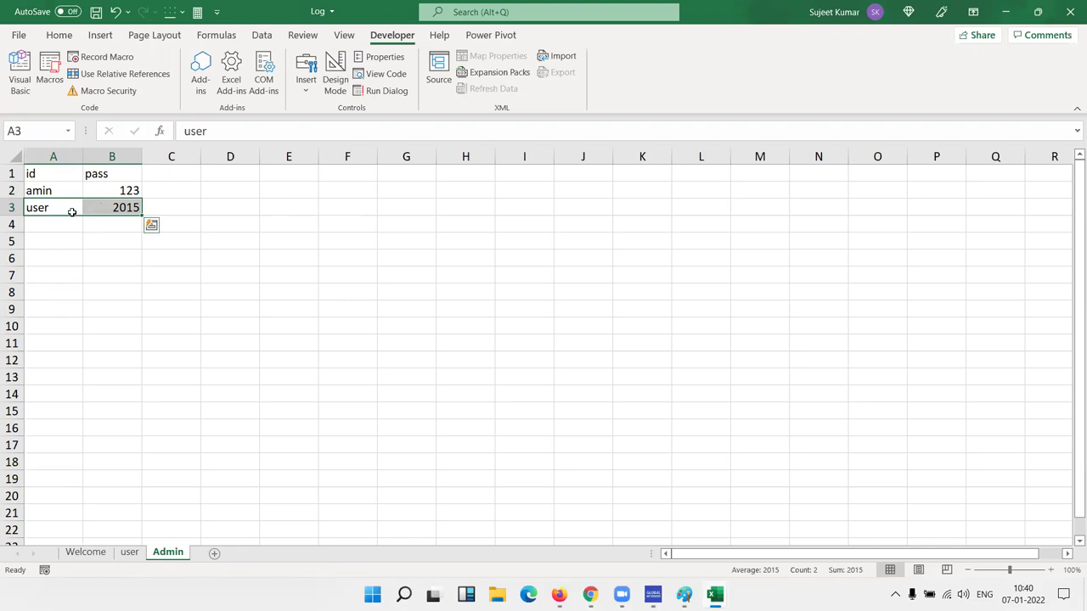
{"action": "left_click_drag", "start_coordinate": [68, 208], "coordinate": [106, 212]}
{"action": "left_click", "coordinate": [115, 559]}
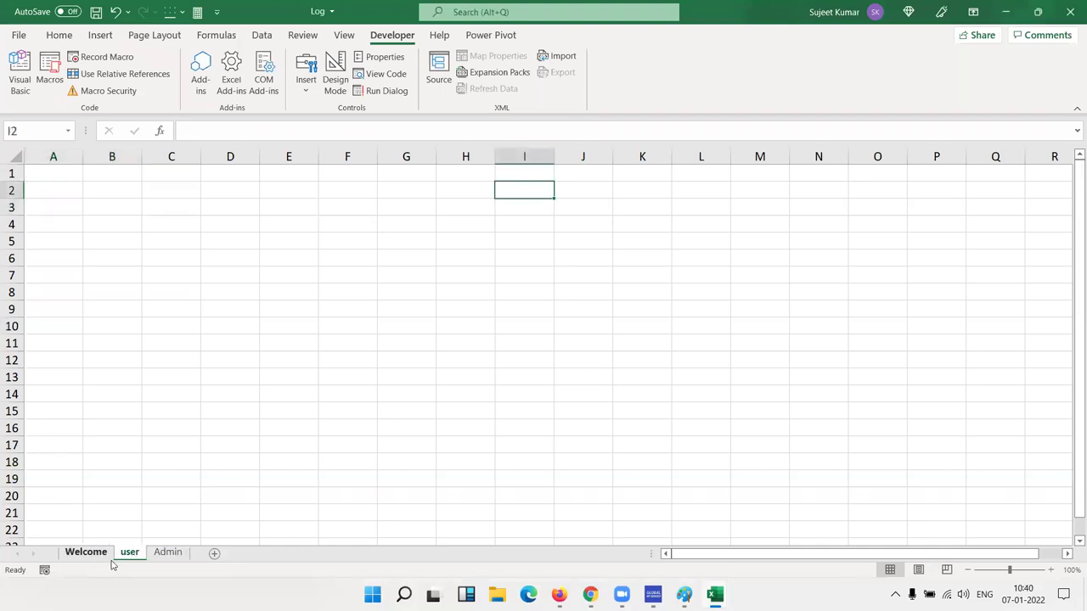
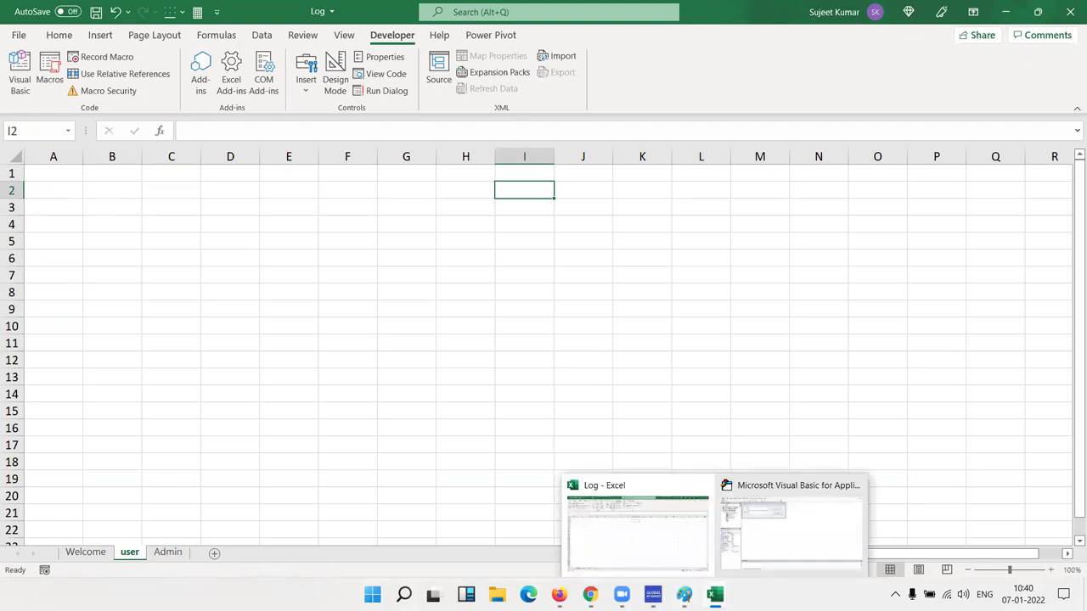
- Open the Log IN button's CommandButton1_Click code and delete its Exit For line
{"action": "left_click", "coordinate": [751, 547]}
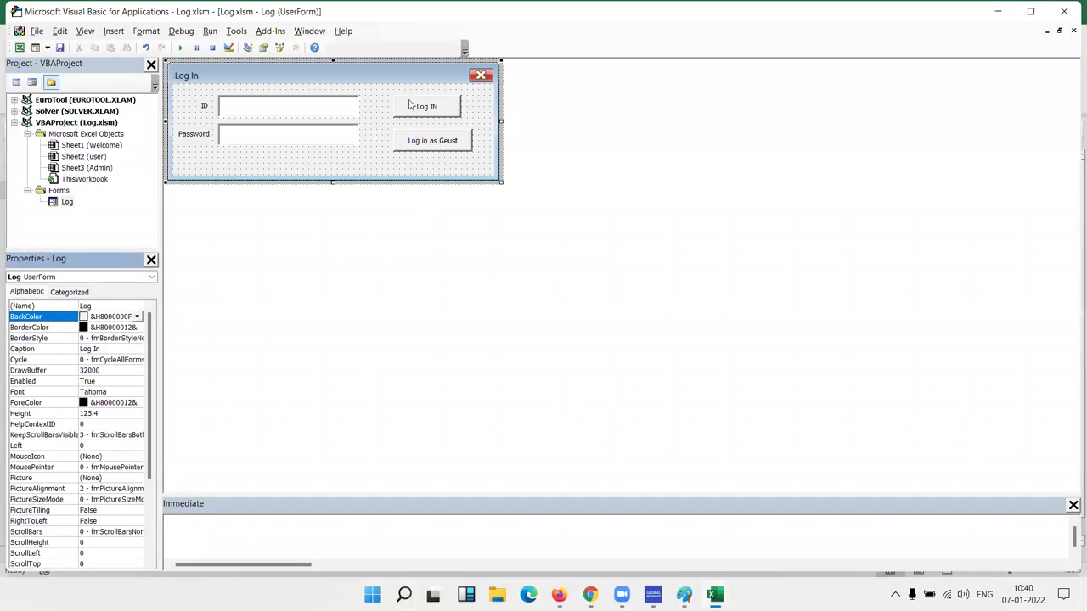
{"action": "double_click", "coordinate": [431, 106]}
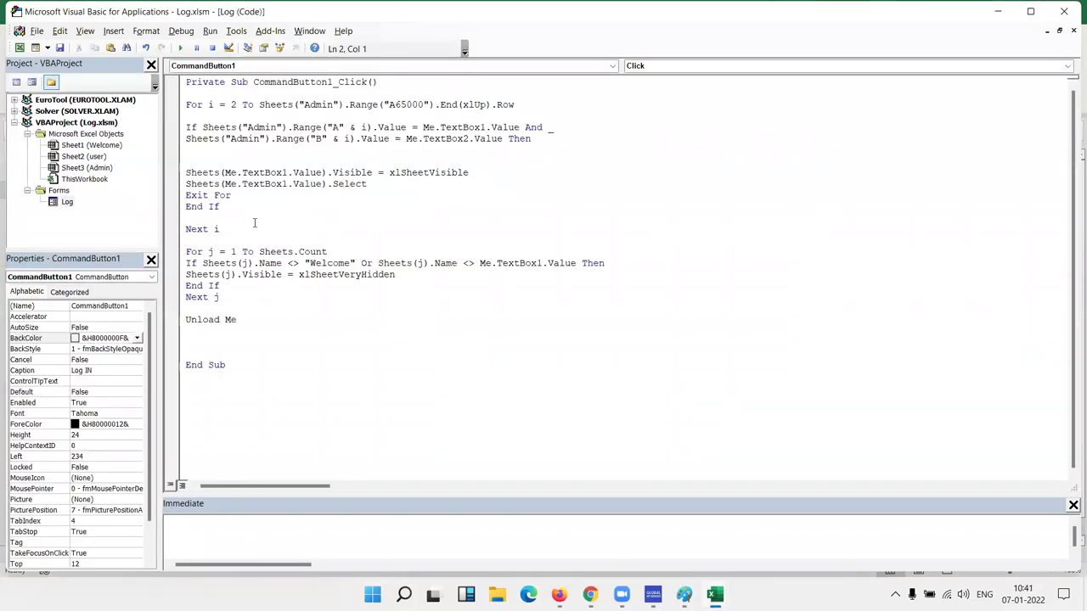
{"action": "left_click", "coordinate": [356, 265]}
{"action": "double_click", "coordinate": [222, 195]}
{"action": "left_click", "coordinate": [216, 242]}
{"action": "left_click_drag", "start_coordinate": [246, 197], "coordinate": [187, 196]}
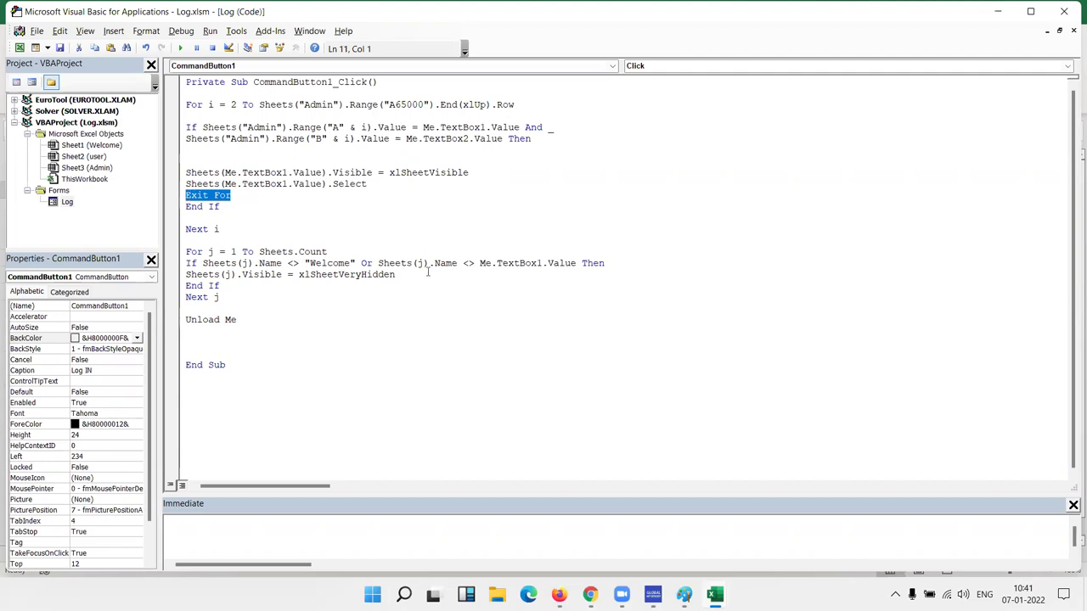
{"action": "key", "text": "Delete"}
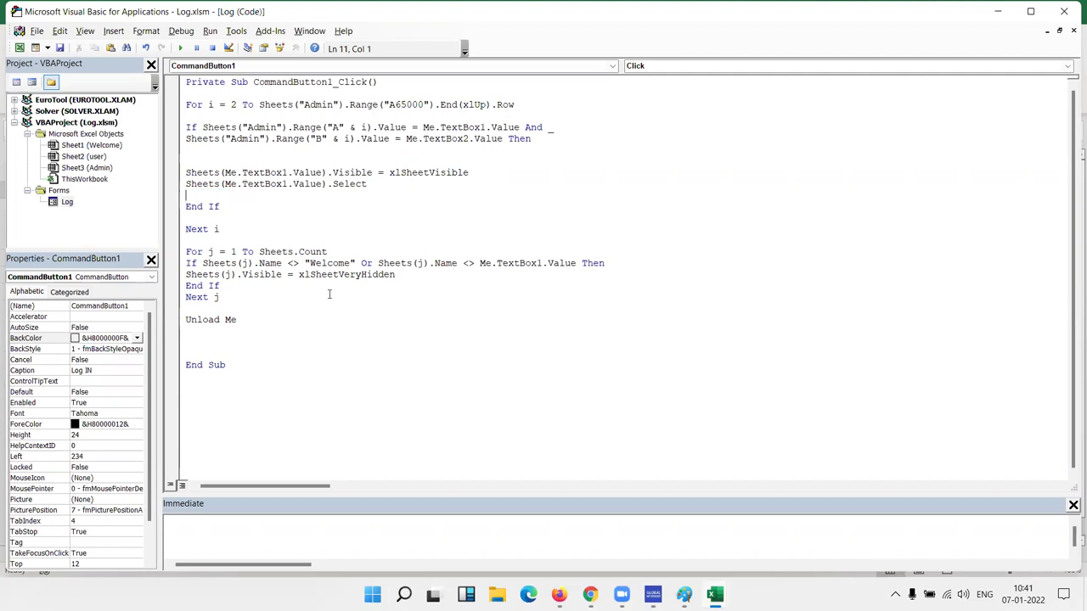
- Move the For j…Next j sheet-hiding loop to just below the .Select line
{"action": "mouse_move", "coordinate": [230, 297]}
{"action": "left_mouse_down"}
{"action": "mouse_move", "coordinate": [186, 274]}
{"action": "mouse_move", "coordinate": [186, 251]}
{"action": "left_mouse_up"}
{"action": "key", "text": "ctrl+c"}
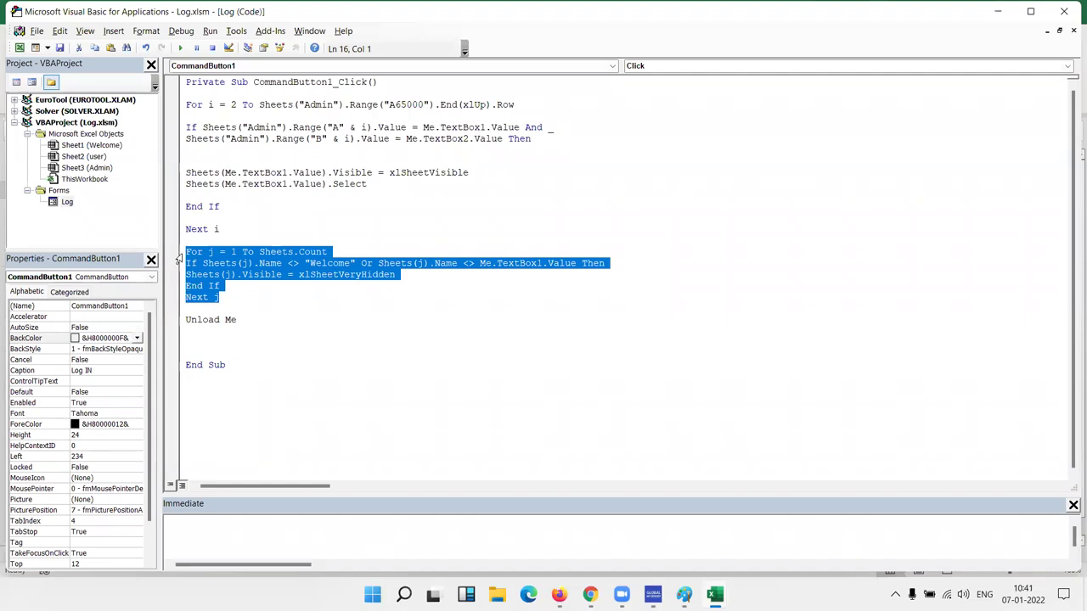
{"action": "key", "text": "Delete"}
{"action": "key", "text": "Return"}
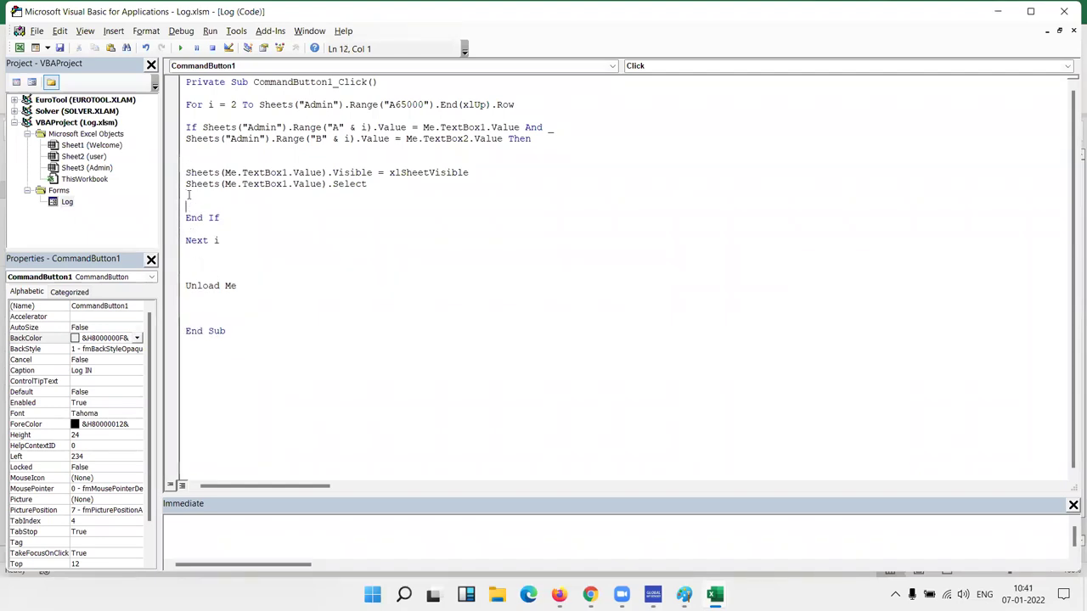
{"action": "key", "text": "ctrl+v"}
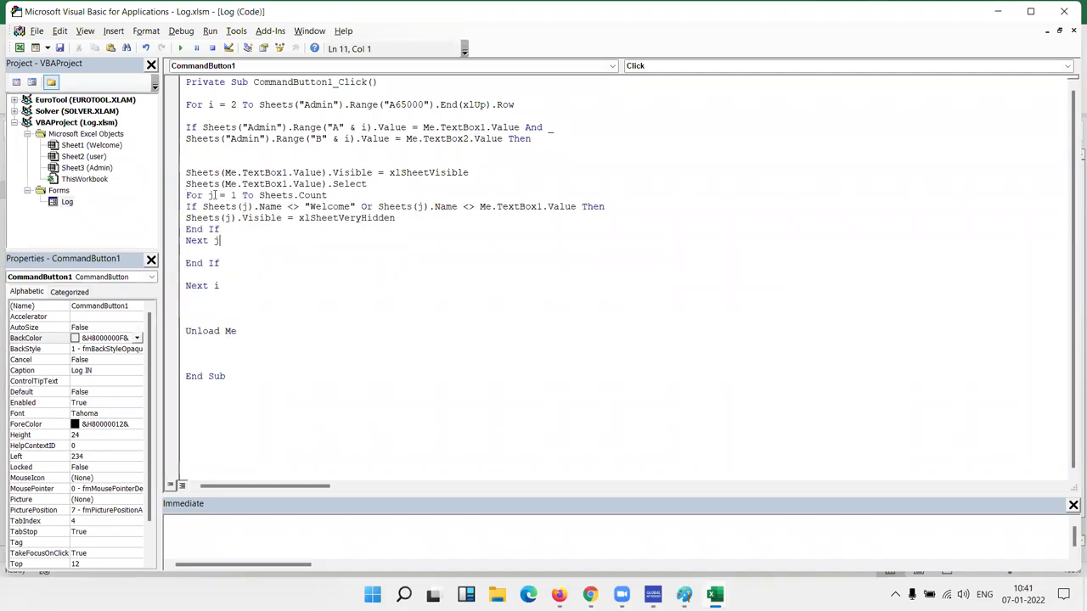
- Tab-indent the moved For j, If, hide, End If and Next j lines, then return to Excel
{"action": "left_click", "coordinate": [186, 194]}
{"action": "key", "text": "Tab"}
{"action": "left_click", "coordinate": [187, 206]}
{"action": "key", "text": "Tab"}
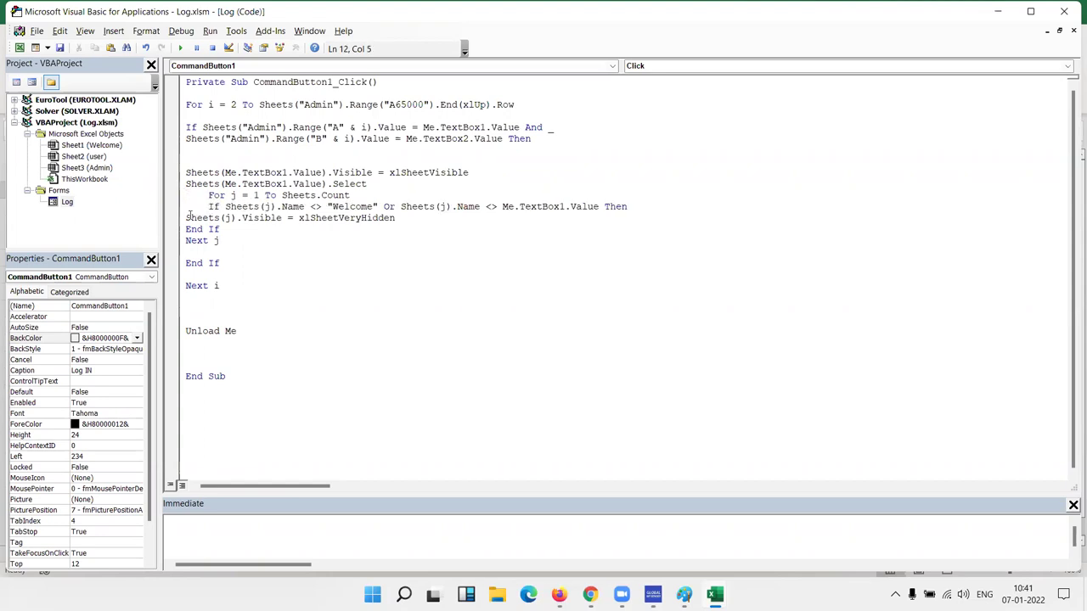
{"action": "key", "text": "Tab"}
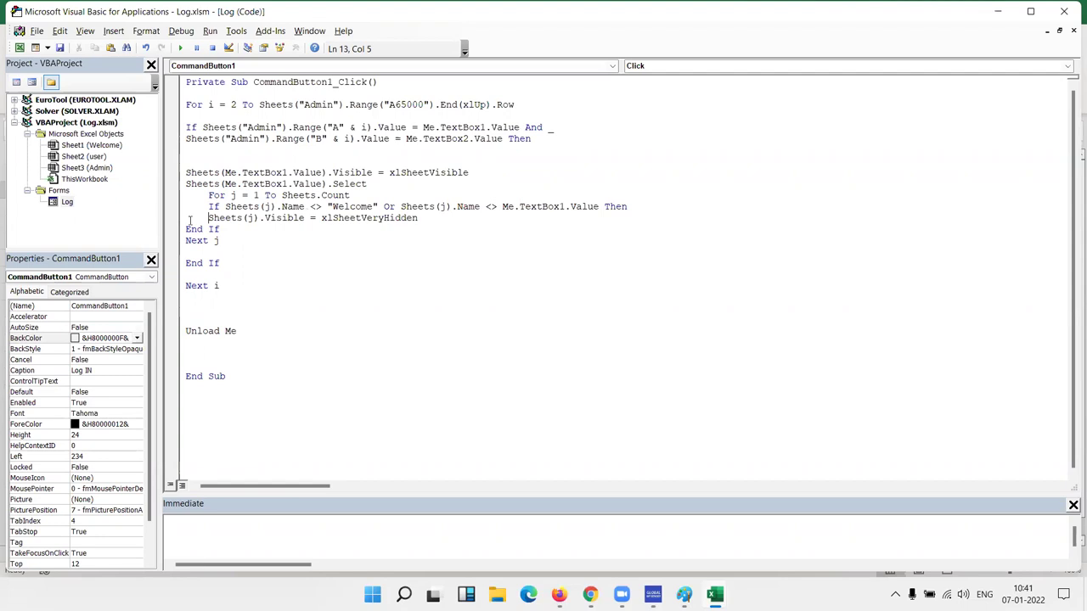
{"action": "left_click", "coordinate": [186, 228]}
{"action": "key", "text": "Tab"}
{"action": "left_click", "coordinate": [184, 241]}
{"action": "left_click", "coordinate": [185, 240]}
{"action": "key", "text": "Tab"}
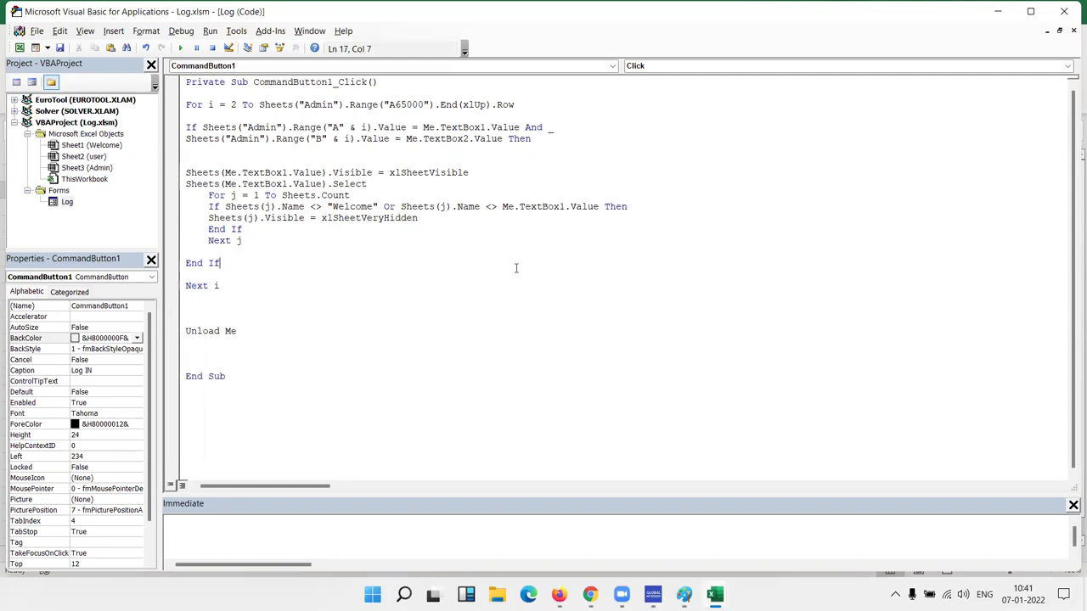
{"action": "key", "text": "alt+F11"}
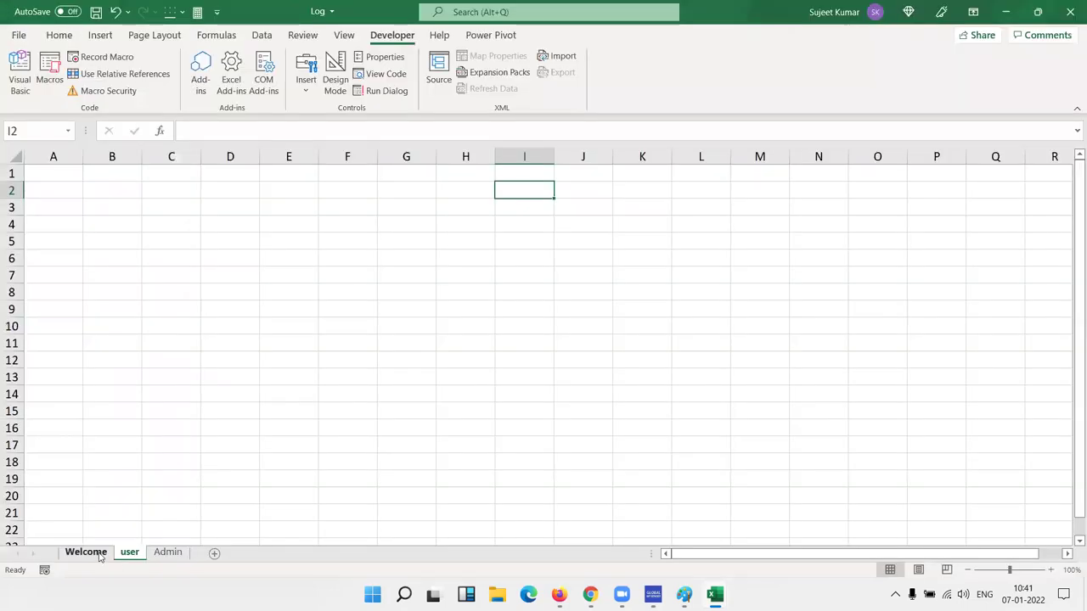
- Check the Welcome sheet, then try changing the condition's Or to 'and' and undo it
{"action": "left_click", "coordinate": [84, 552]}
{"action": "left_click", "coordinate": [254, 373]}
{"action": "key", "text": "alt+F11"}
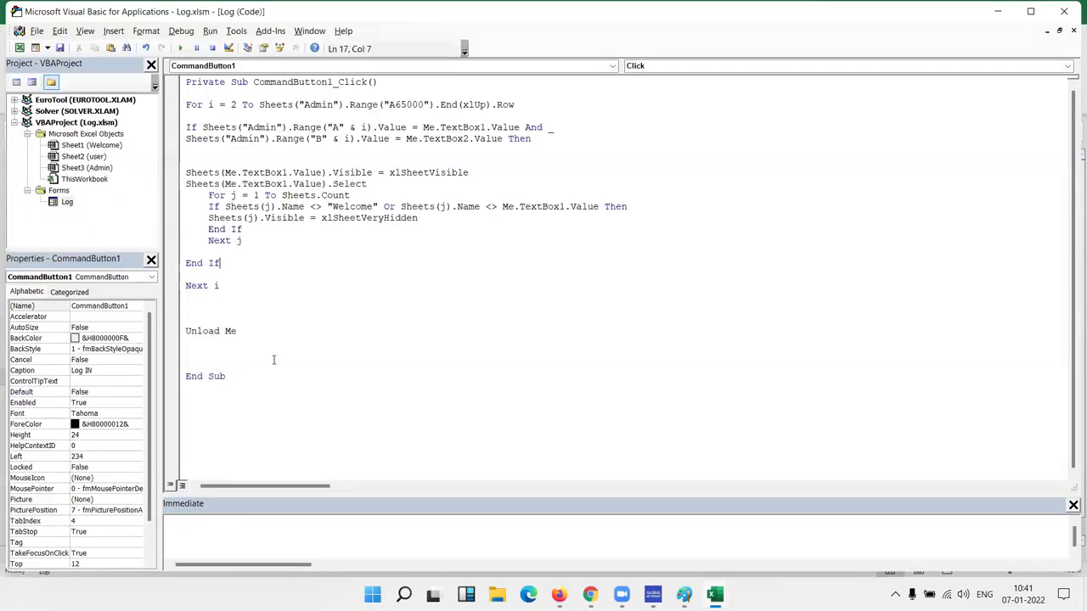
{"action": "double_click", "coordinate": [388, 207]}
{"action": "type", "text": "and"}
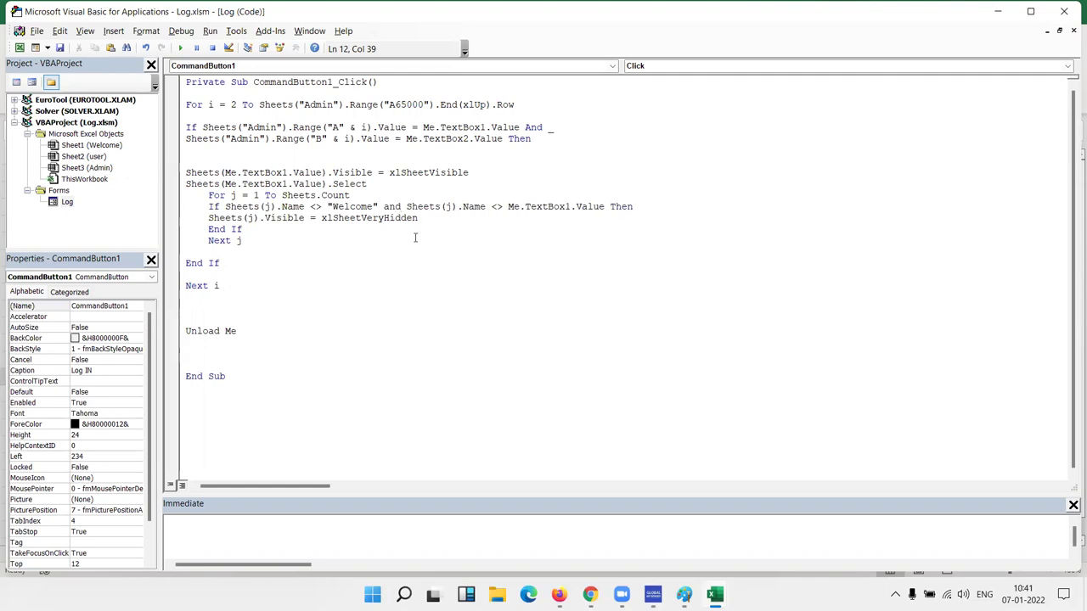
{"action": "key", "text": "ctrl+z"}
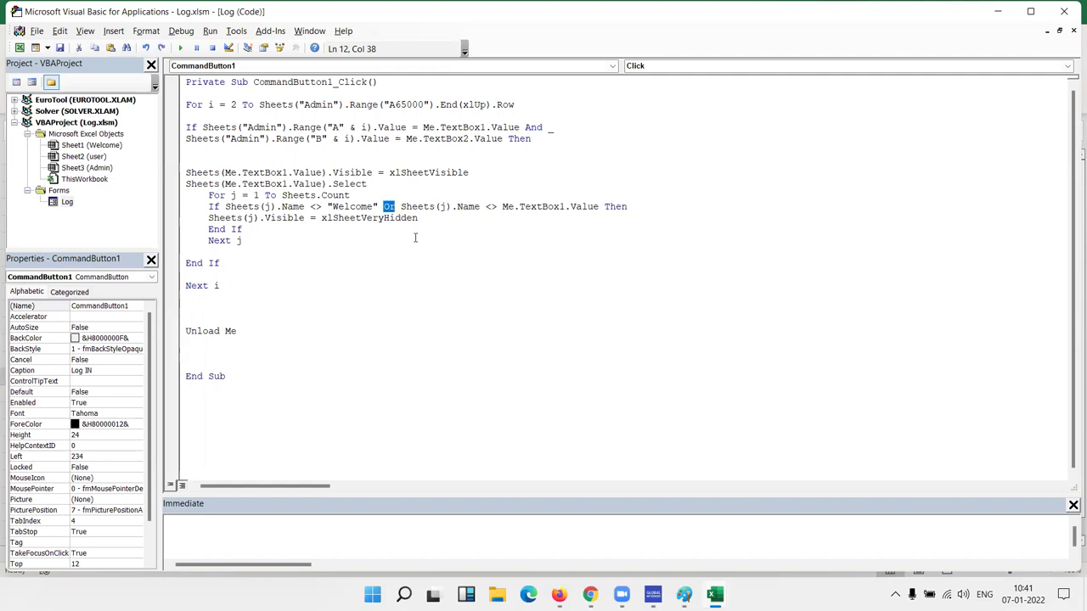
- Delete 'Or Sheets(j).Name <> Me.TextBox1.Value', leaving only Sheets(j).Name <> "Welcome" in the If
{"action": "double_click", "coordinate": [364, 208]}
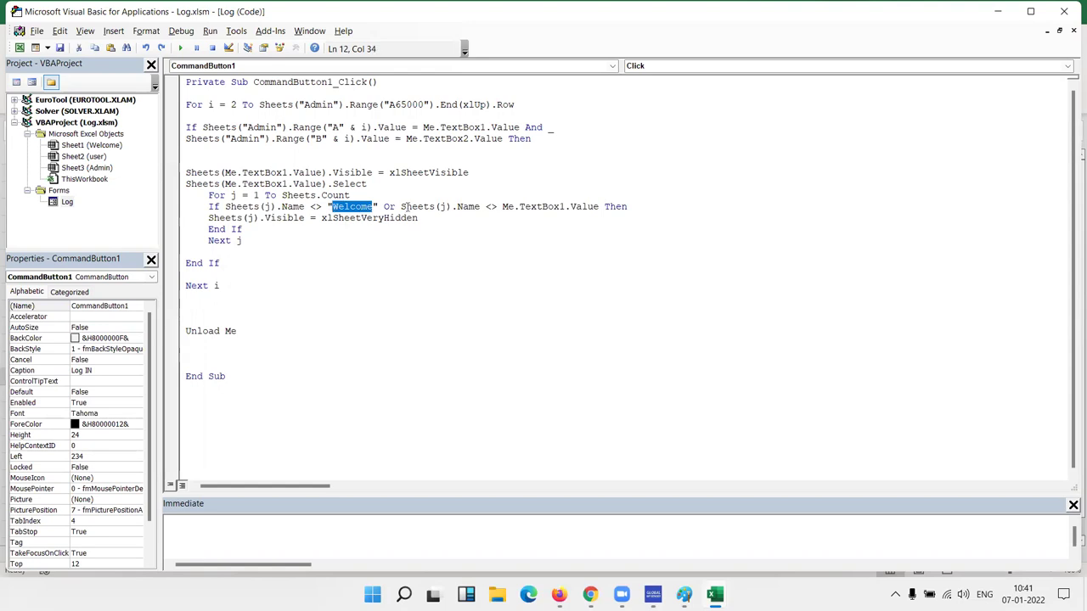
{"action": "left_click", "coordinate": [380, 207]}
{"action": "left_click_drag", "start_coordinate": [384, 207], "coordinate": [465, 206]}
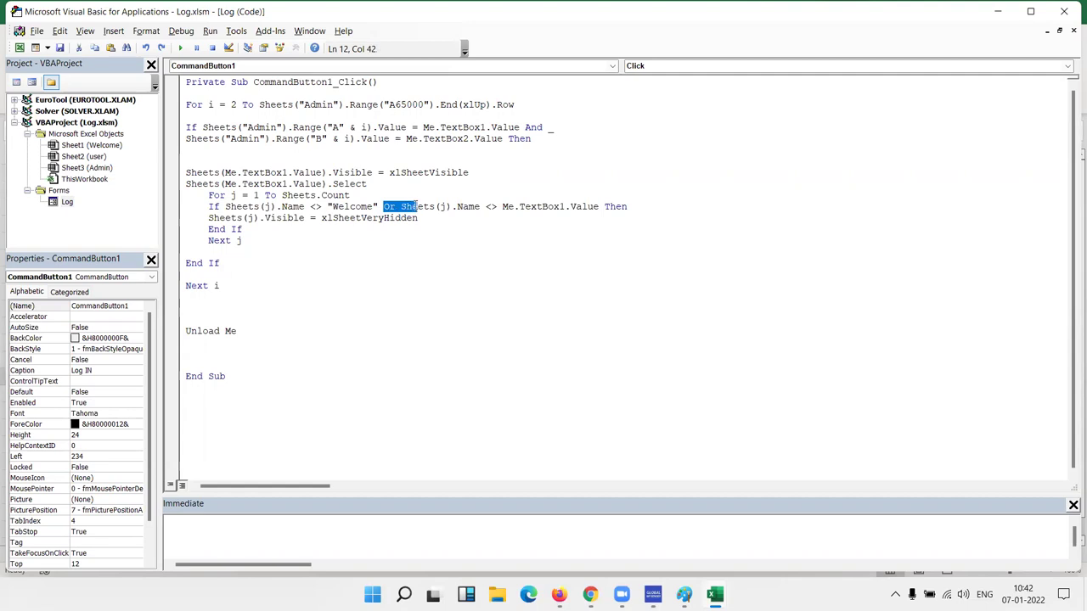
{"action": "left_click", "coordinate": [463, 228]}
{"action": "double_click", "coordinate": [353, 206]}
{"action": "double_click", "coordinate": [507, 207]}
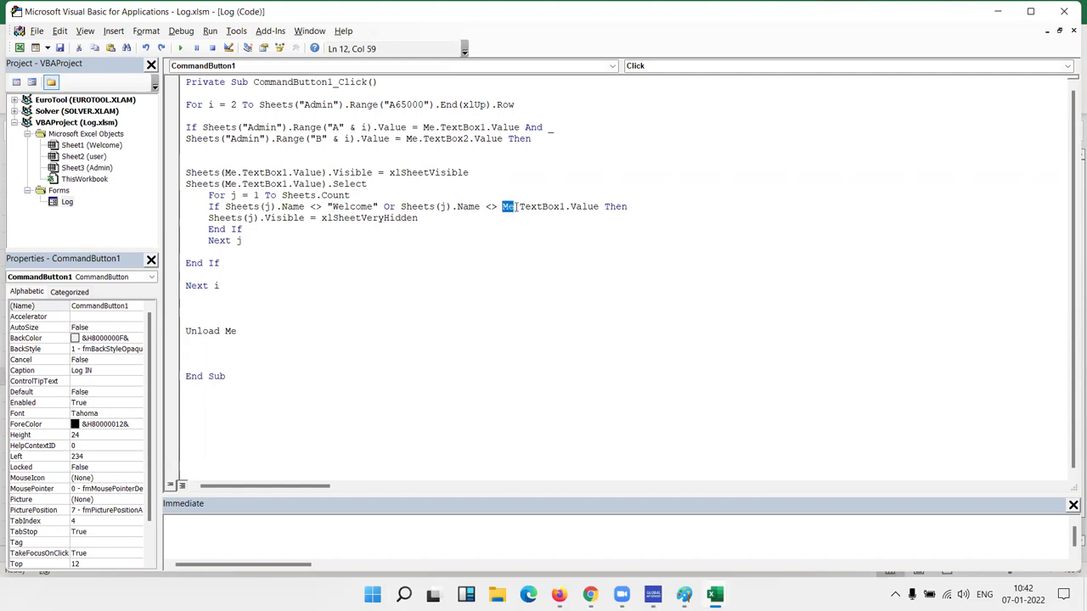
{"action": "mouse_move", "coordinate": [381, 207]}
{"action": "left_mouse_down"}
{"action": "mouse_move", "coordinate": [592, 206]}
{"action": "mouse_move", "coordinate": [396, 208]}
{"action": "left_mouse_up"}
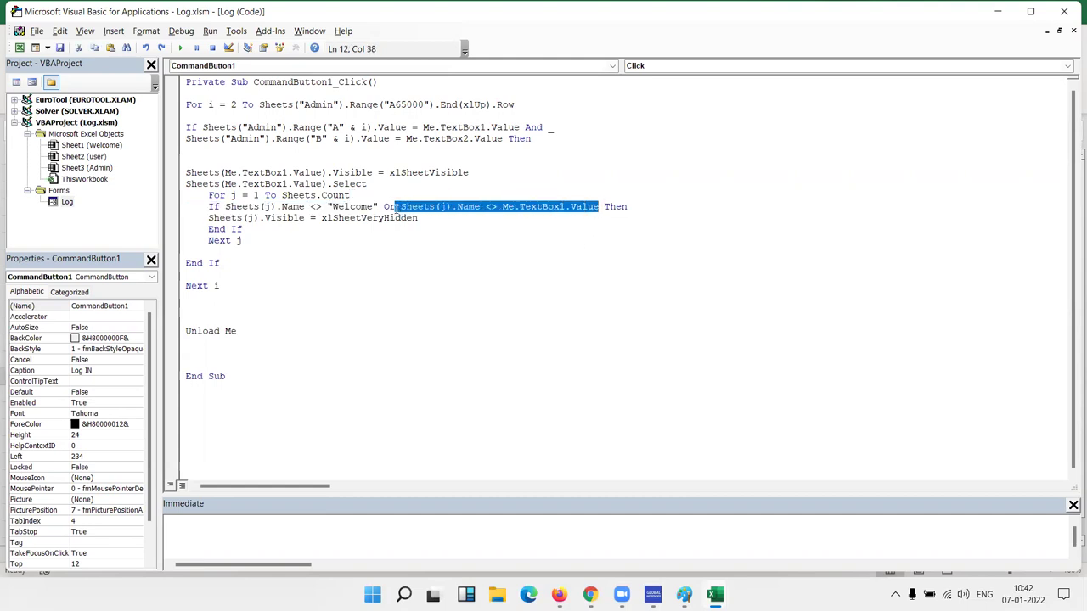
{"action": "key", "text": "BackSpace"}
{"action": "key", "text": "BackSpace"}
{"action": "key", "text": "BackSpace"}
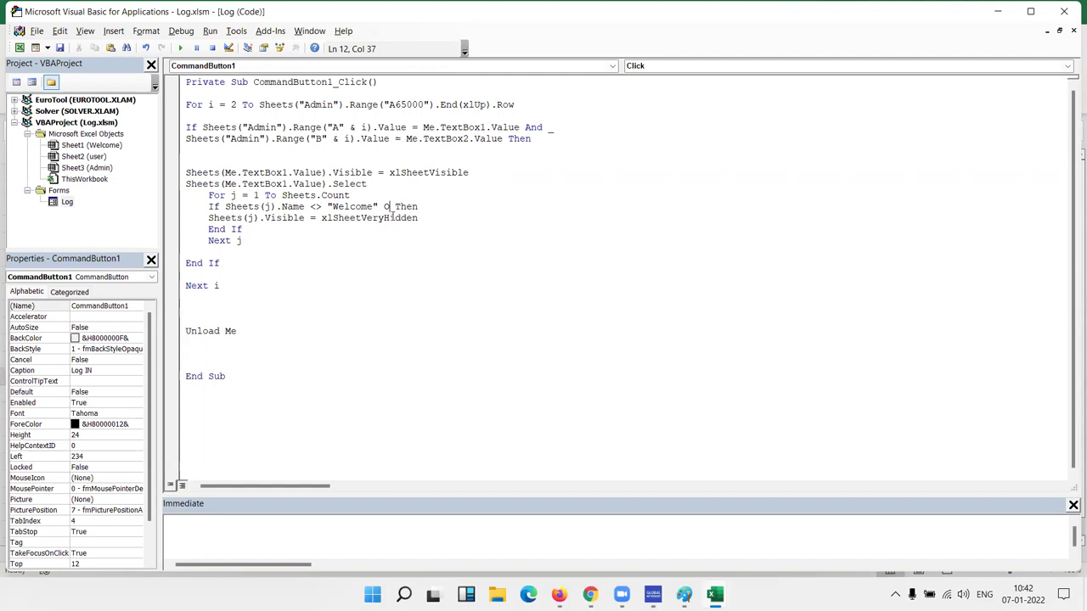
{"action": "key", "text": "BackSpace"}
{"action": "left_click", "coordinate": [308, 230]}
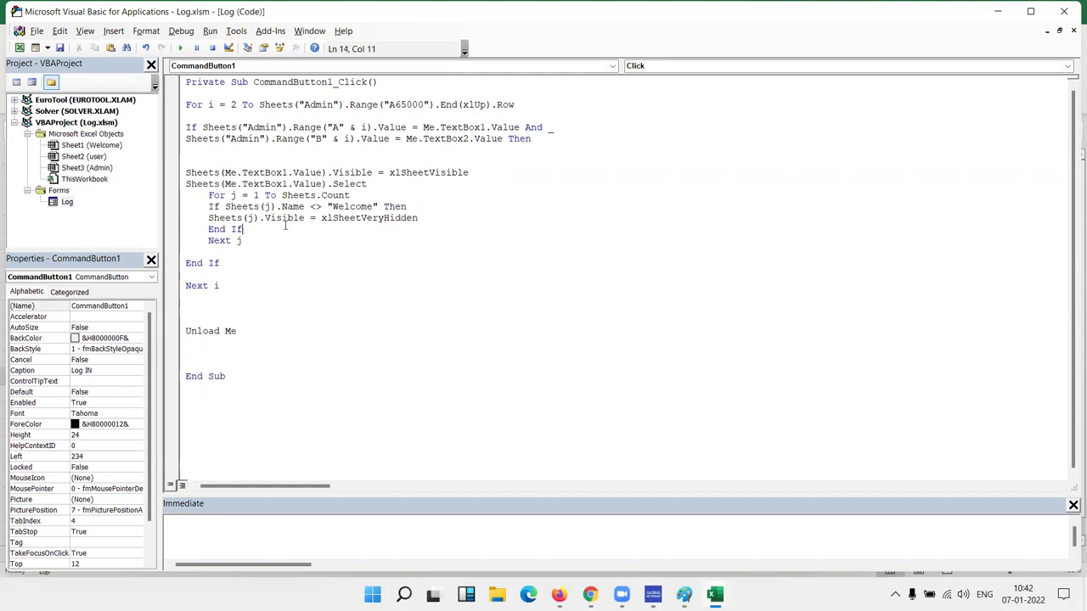
{"action": "left_click", "coordinate": [208, 241]}
- Move the two show-and-select lines below Next j and remove the blank line above Next j
{"action": "key", "text": "Return"}
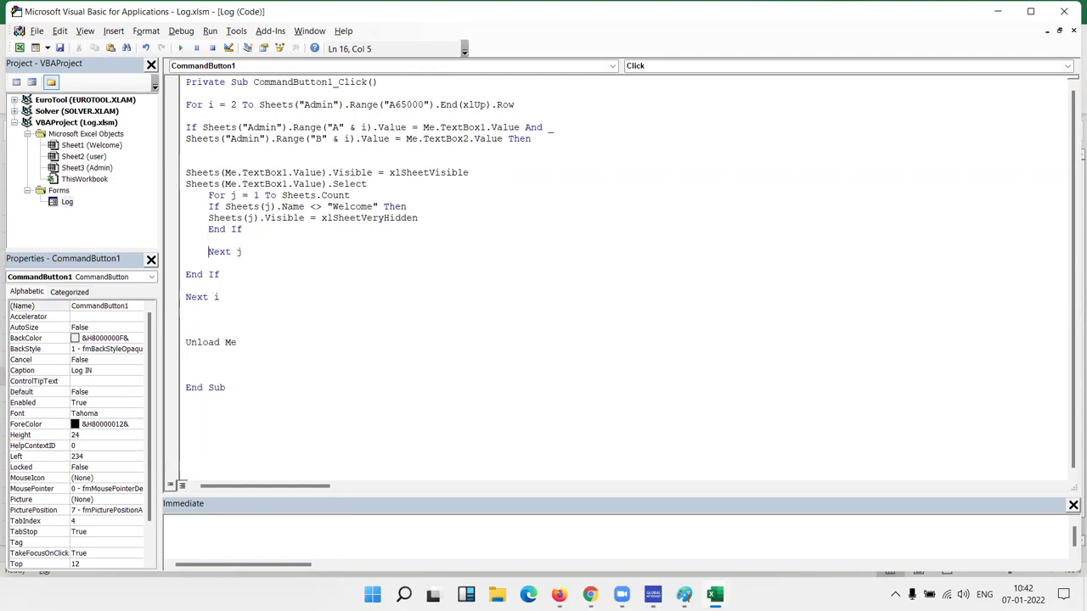
{"action": "left_click_drag", "start_coordinate": [370, 184], "coordinate": [183, 175]}
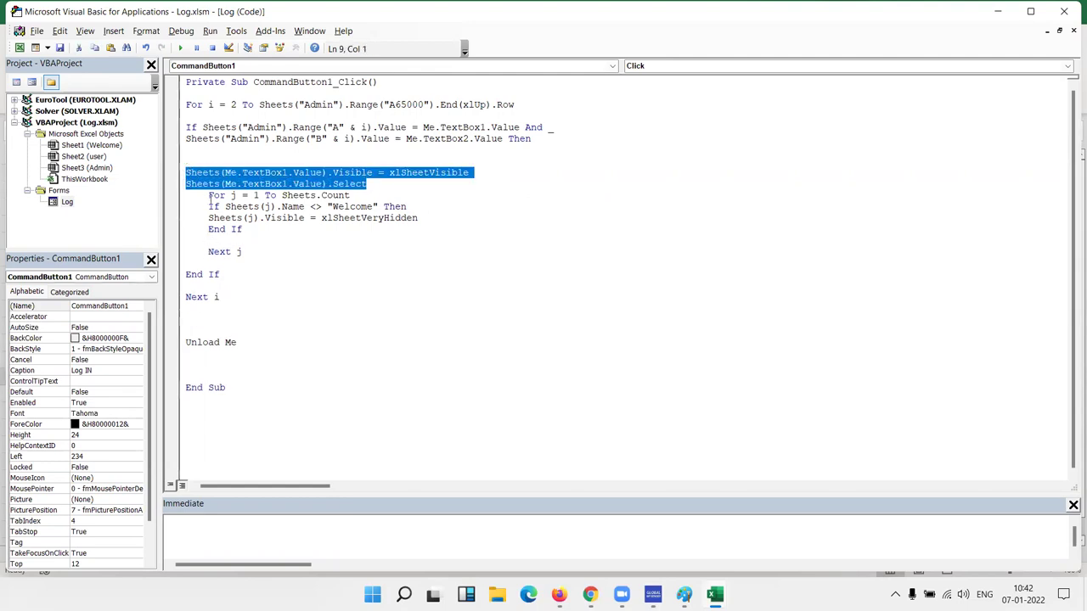
{"action": "key", "text": "Delete"}
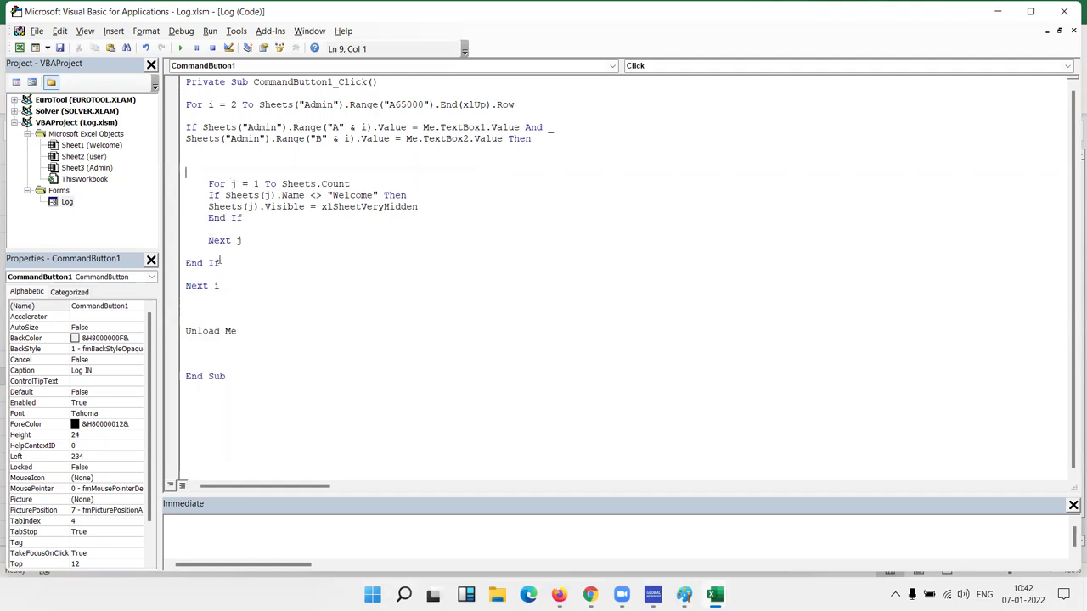
{"action": "left_click", "coordinate": [219, 253]}
{"action": "key", "text": "Return"}
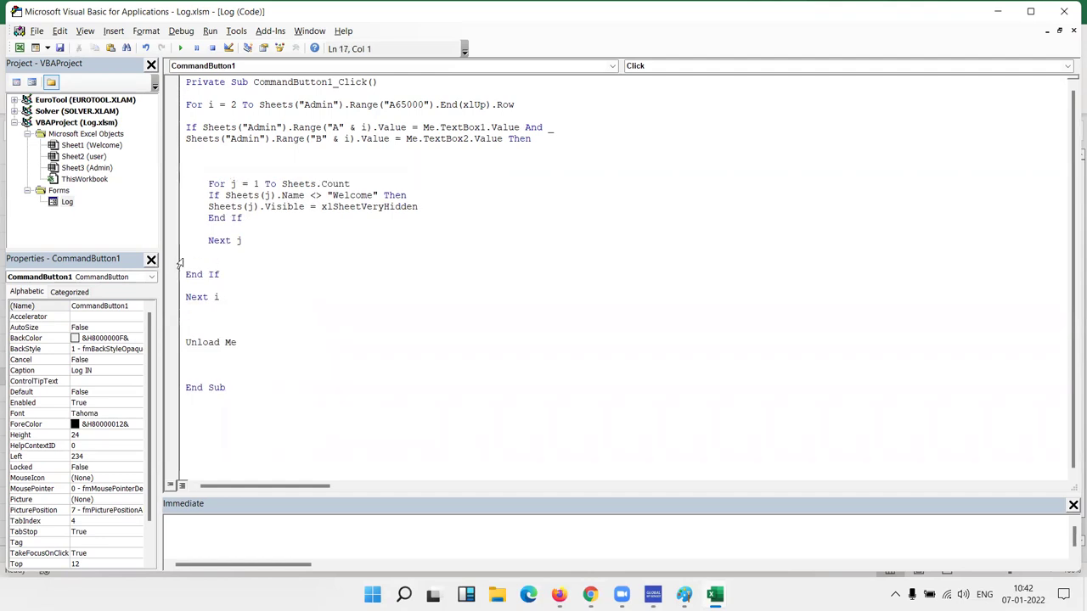
{"action": "type", "text": "Sheets(Me.TextBox1.Value).Visible = xlSheetVisible Sheets(Me.TextBox1.Value).Select"}
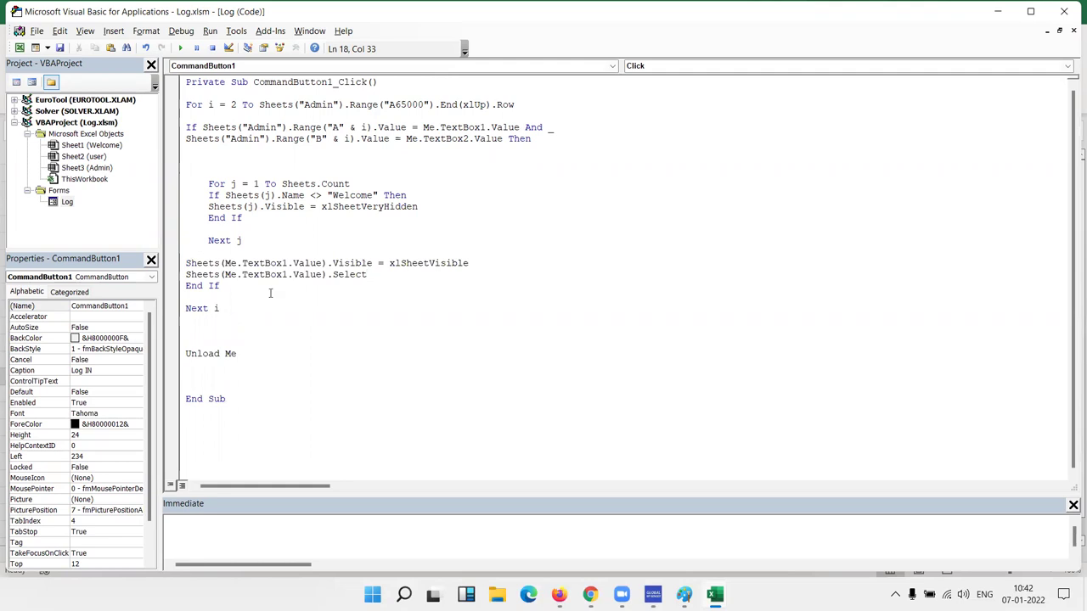
{"action": "left_click", "coordinate": [340, 204]}
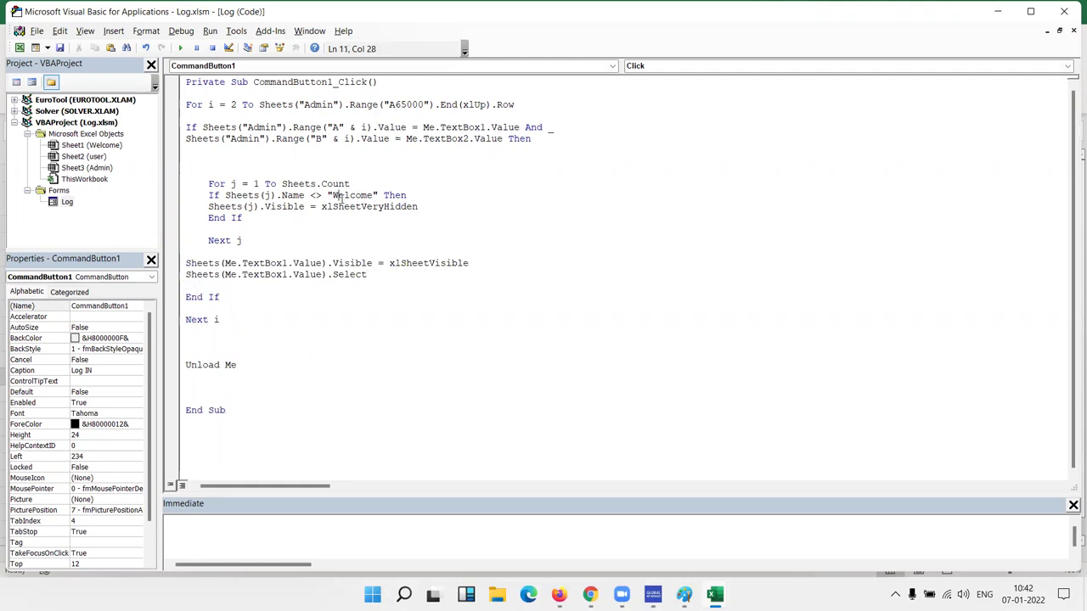
{"action": "left_click", "coordinate": [209, 206]}
{"action": "left_click_drag", "start_coordinate": [209, 206], "coordinate": [431, 210]}
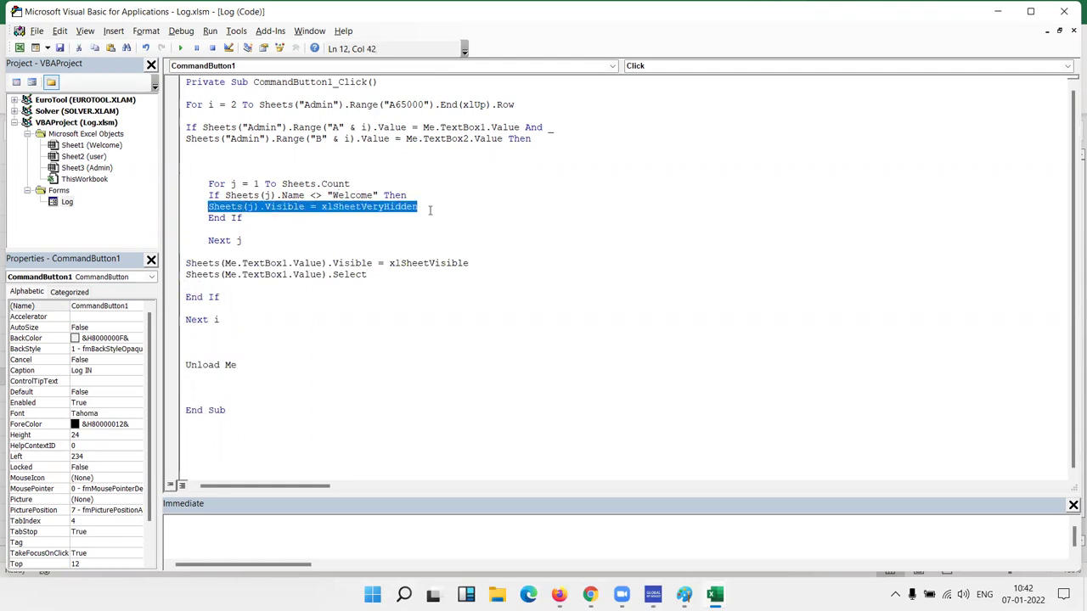
{"action": "left_click", "coordinate": [257, 240]}
{"action": "left_click", "coordinate": [226, 285]}
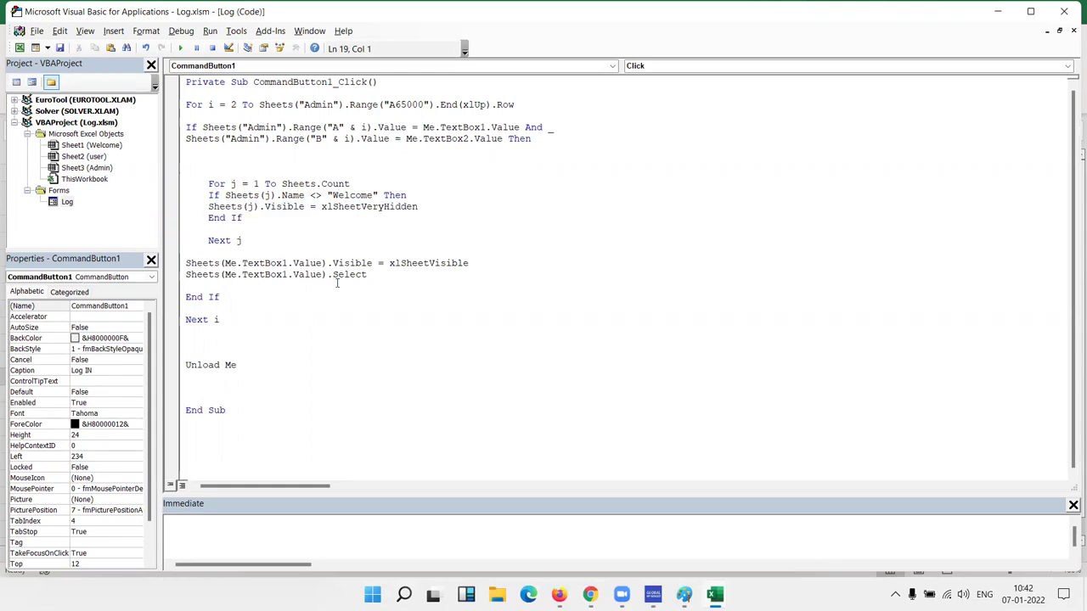
{"action": "left_click", "coordinate": [215, 228]}
{"action": "key", "text": "Delete"}
- Move the For j hiding loop to the top of the procedure, before the For i loop
{"action": "left_click_drag", "start_coordinate": [270, 231], "coordinate": [197, 187]}
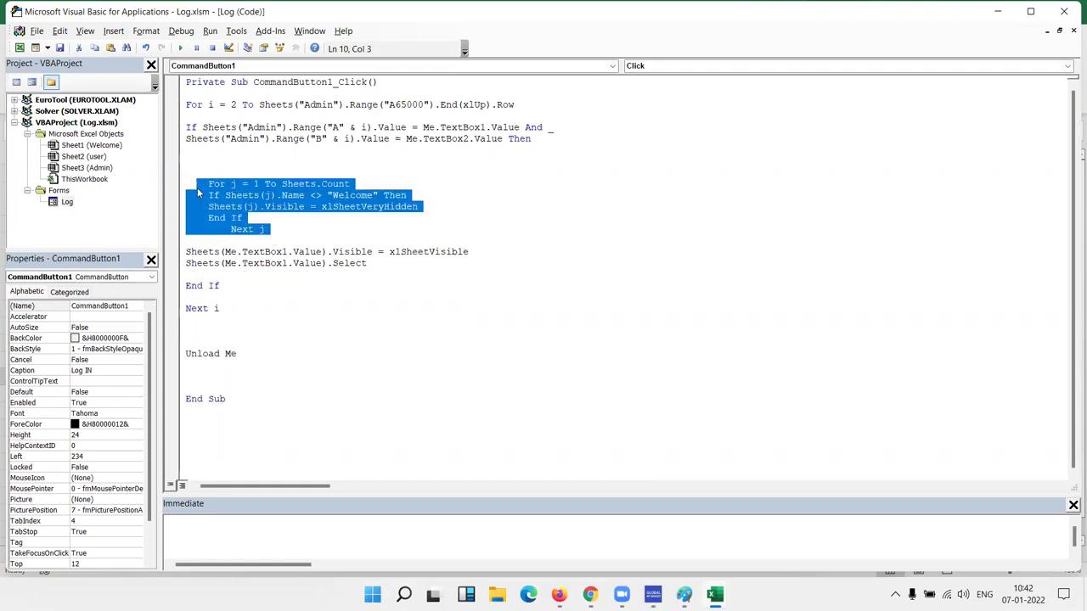
{"action": "key", "text": "Delete"}
{"action": "left_click", "coordinate": [201, 95]}
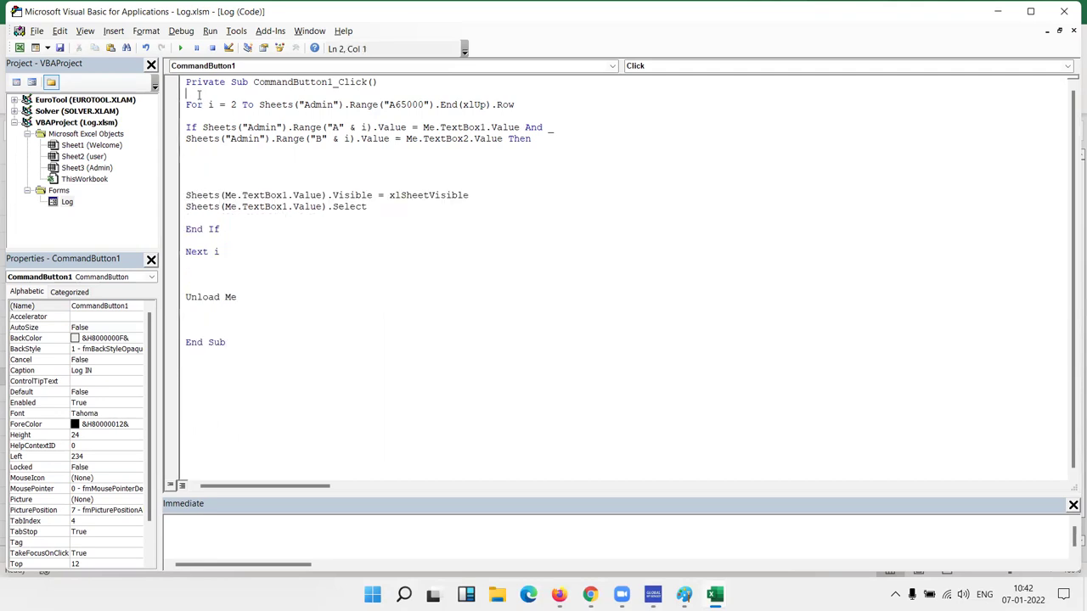
{"action": "key", "text": "Return"}
{"action": "type", "text": "For j = 1 To Sheets.Count     If Sheets(j).Name <> \"Welcome\" Then     Sheets(j).Visible = xlSheetVeryHidden     End If         Next j"}
{"action": "key", "text": "Return"}
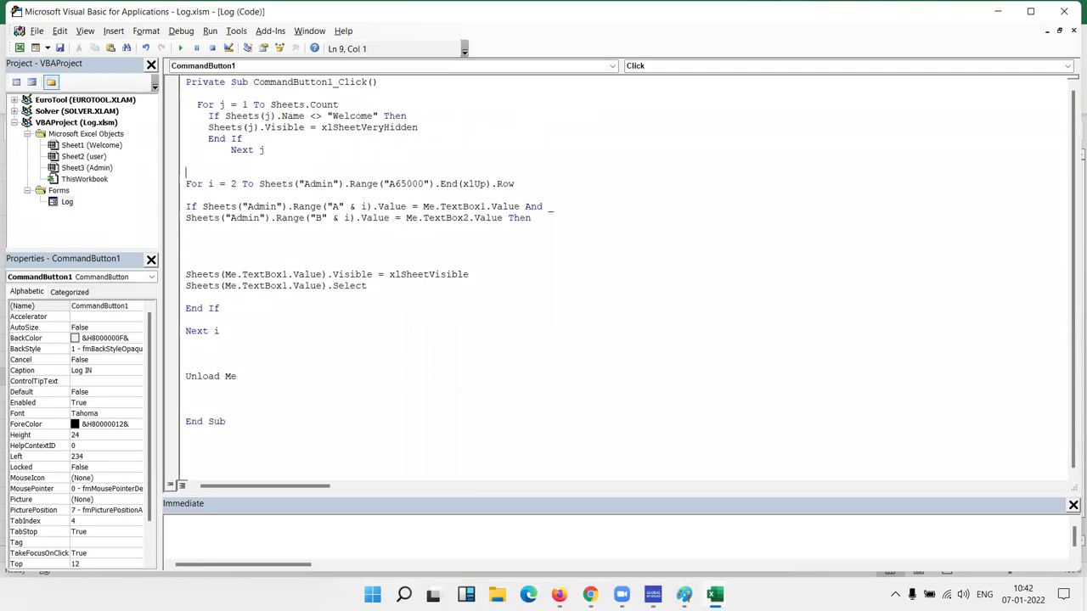
- Fix the inner If line's indent and align Next j with For j
{"action": "left_click_drag", "start_coordinate": [209, 109], "coordinate": [210, 113]}
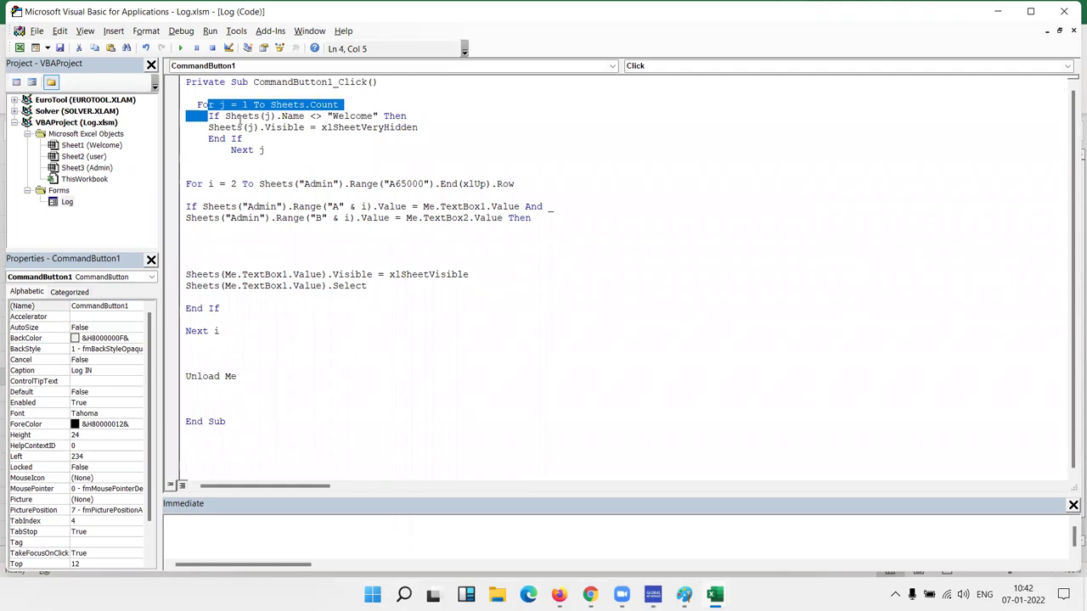
{"action": "left_click", "coordinate": [209, 115]}
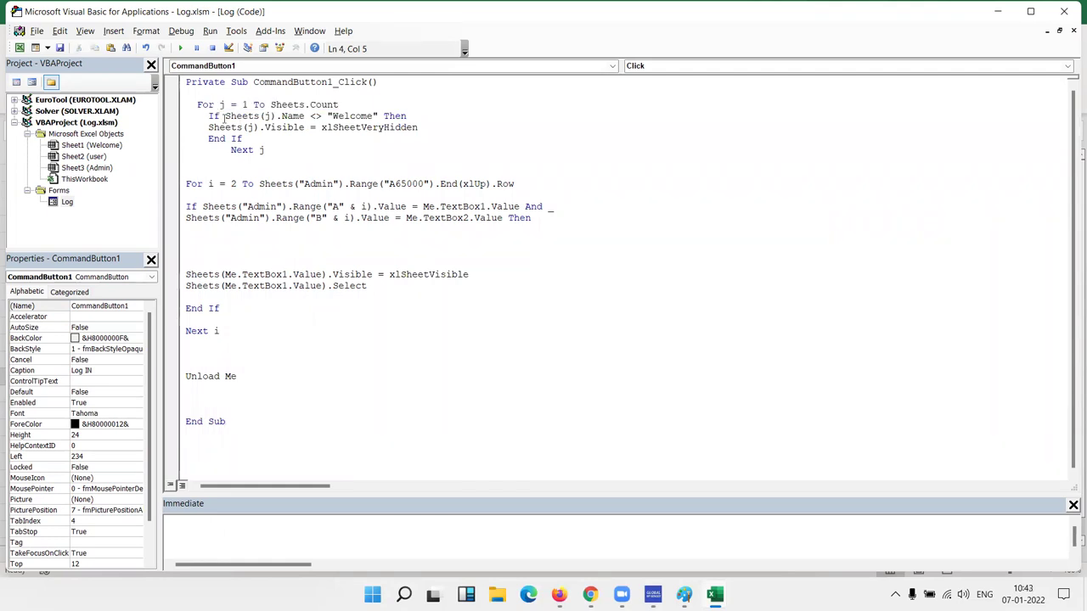
{"action": "key", "text": "BackSpace"}
{"action": "key", "text": "BackSpace"}
{"action": "key", "text": "BackSpace"}
{"action": "key", "text": "Tab"}
{"action": "key", "text": "Down"}
{"action": "key", "text": "Down"}
{"action": "key", "text": "Down"}
{"action": "key", "text": "Delete"}
{"action": "key", "text": "Delete"}
- Test the Log In form as 'user' with its password, then return to the VBA editor
{"action": "left_click", "coordinate": [242, 243]}
{"action": "key", "text": "alt+F11"}
{"action": "left_click", "coordinate": [349, 306]}
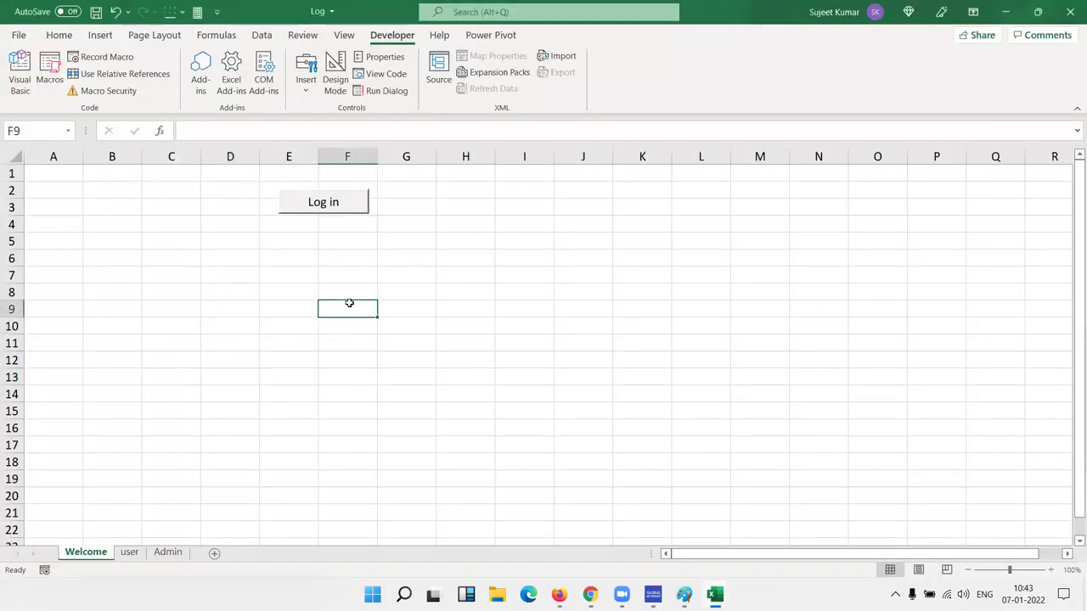
{"action": "left_click", "coordinate": [338, 209]}
{"action": "type", "text": "user"}
{"action": "key", "text": "Tab"}
{"action": "type", "text": "****"}
{"action": "left_click", "coordinate": [627, 281]}
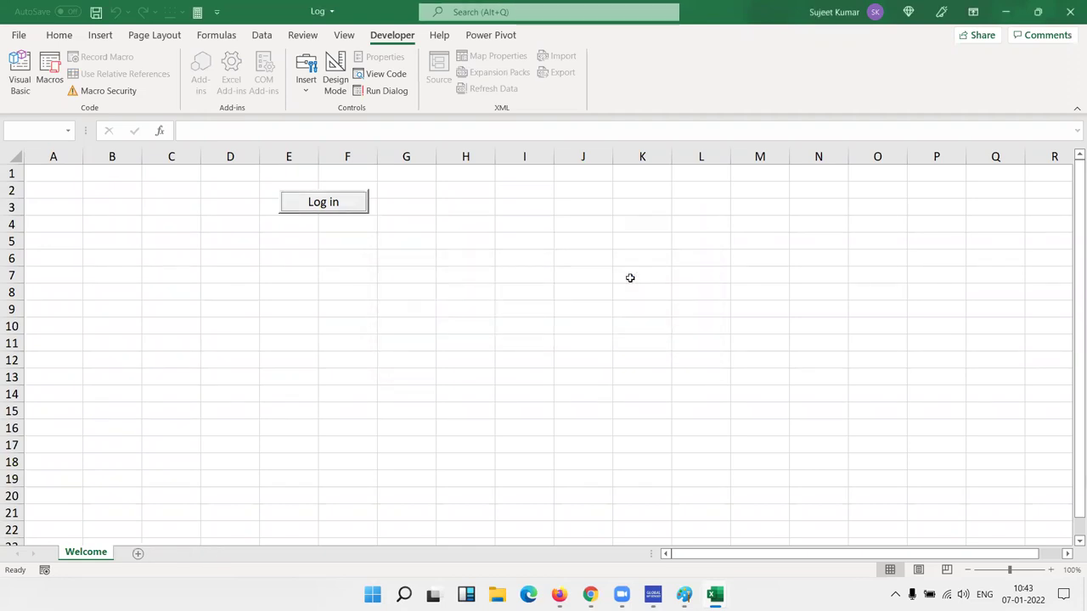
{"action": "left_click", "coordinate": [173, 319]}
{"action": "scroll", "coordinate": [237, 359], "scroll_direction": "down", "scroll_amount": 10}
{"action": "scroll", "coordinate": [242, 354], "scroll_direction": "up", "scroll_amount": 10}
{"action": "key", "text": "alt+F11"}
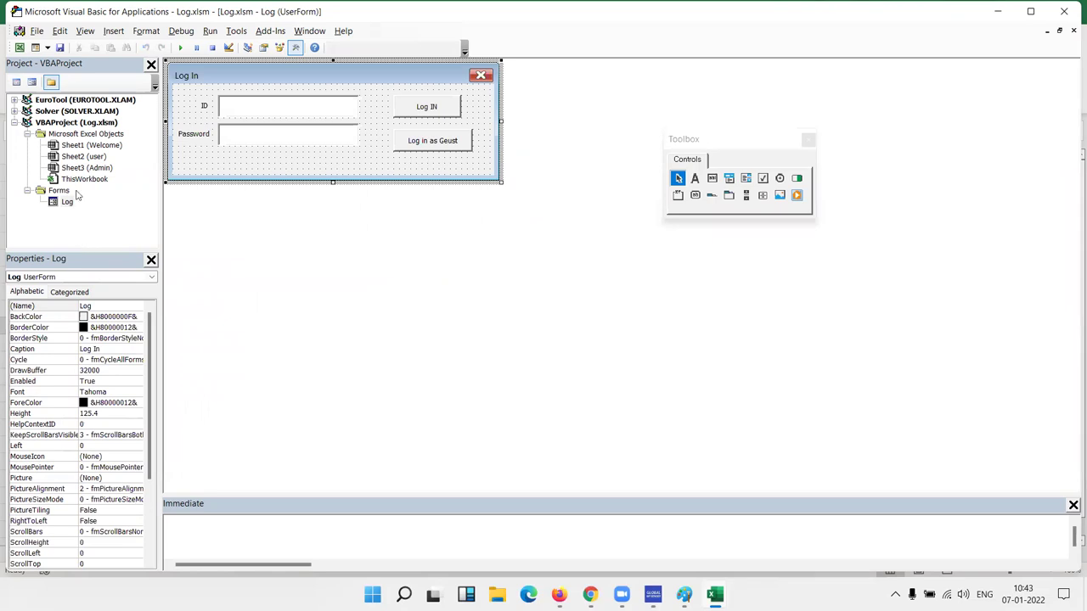
- In the Log IN button code, wrap Me.TextBox2.Value on line 13 in Val( )
{"action": "double_click", "coordinate": [427, 107]}
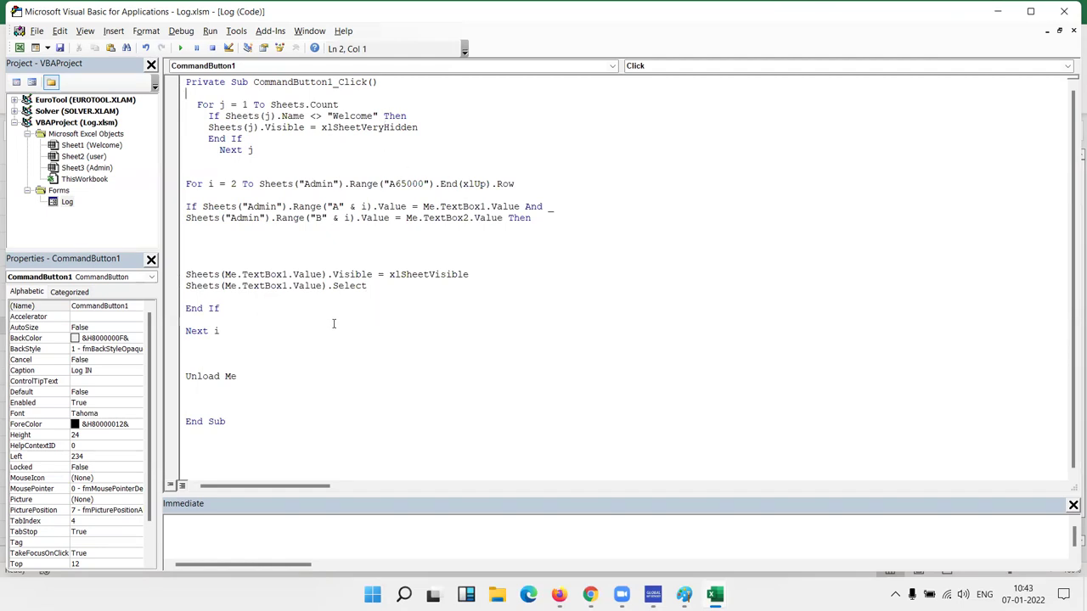
{"action": "left_click", "coordinate": [302, 274]}
{"action": "left_click", "coordinate": [418, 274]}
{"action": "left_click", "coordinate": [403, 218]}
{"action": "key", "text": "Right"}
{"action": "type", "text": "val("}
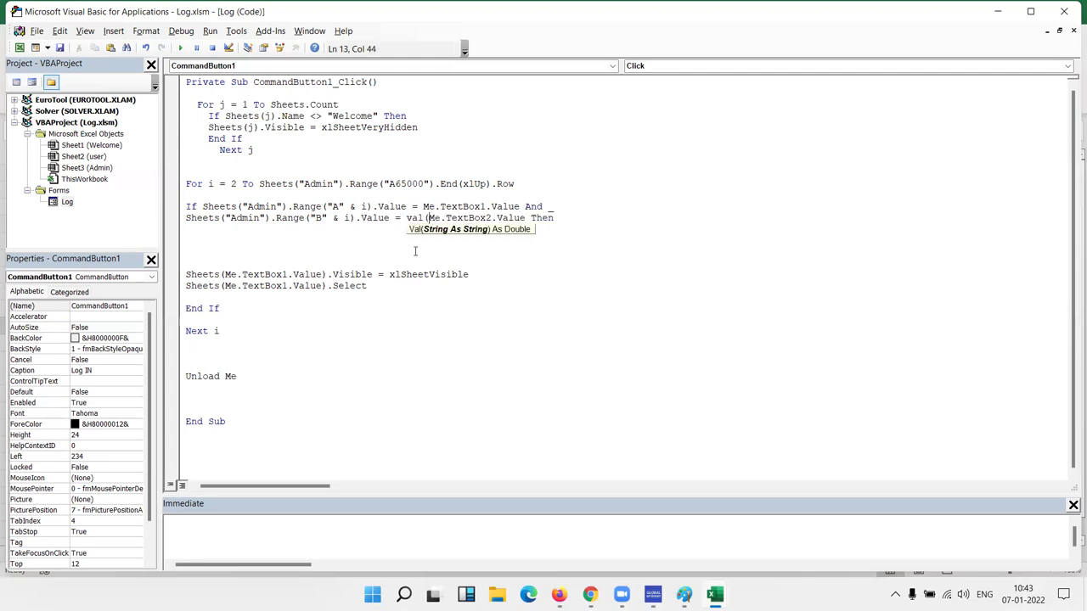
{"action": "left_click", "coordinate": [527, 217]}
- Close the Val( ) parenthesis, then test logging in as user with its password
{"action": "type", "text": ")"}
{"action": "left_click", "coordinate": [510, 242]}
{"action": "key", "text": "alt+F11"}
{"action": "left_click", "coordinate": [356, 205]}
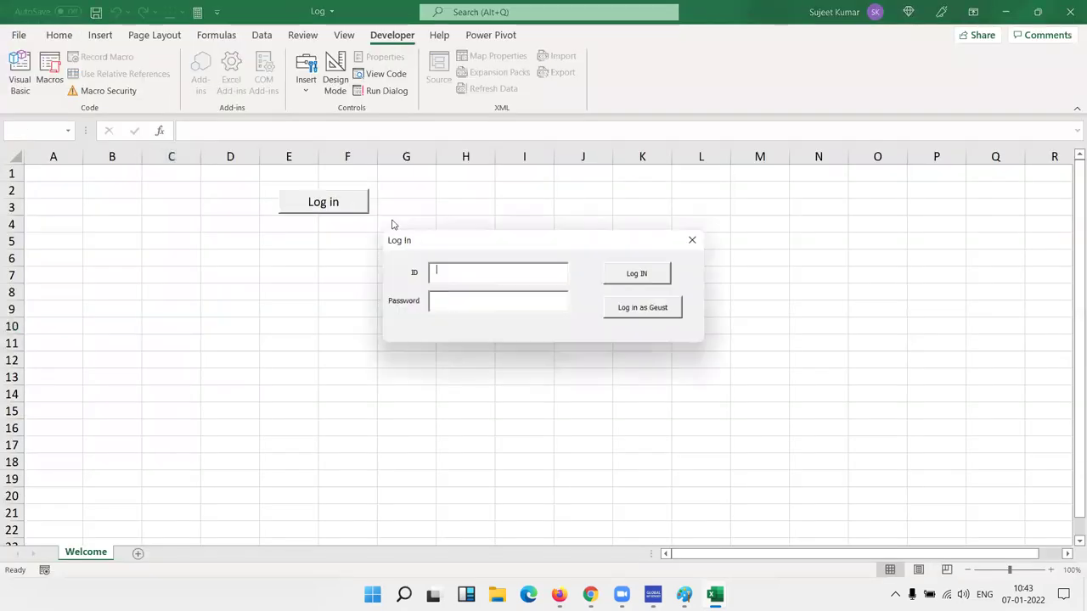
{"action": "type", "text": "user"}
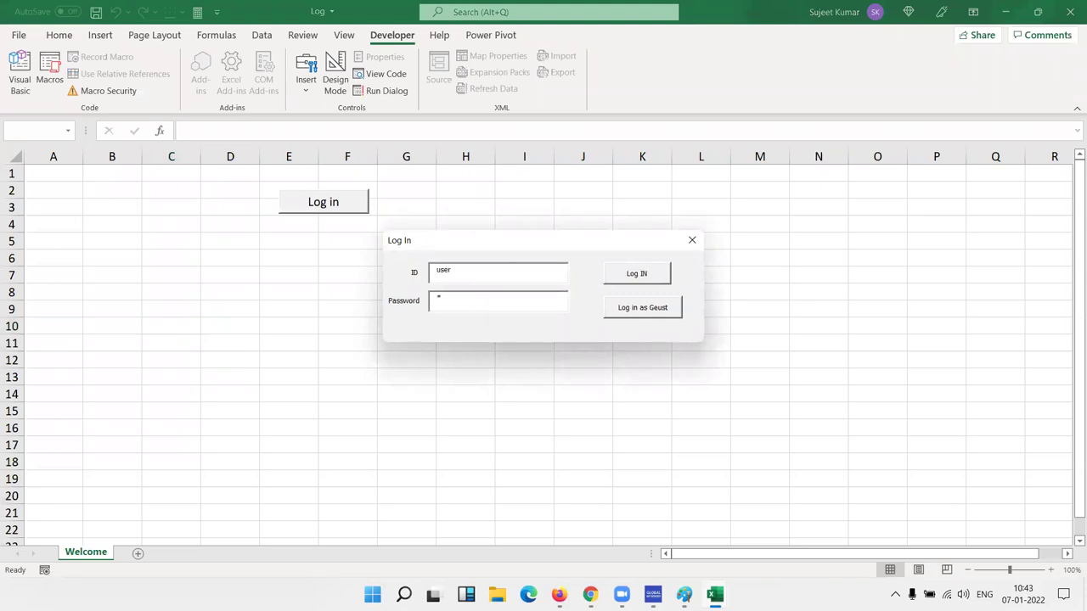
{"action": "type", "text": "1234"}
{"action": "left_click", "coordinate": [661, 273]}
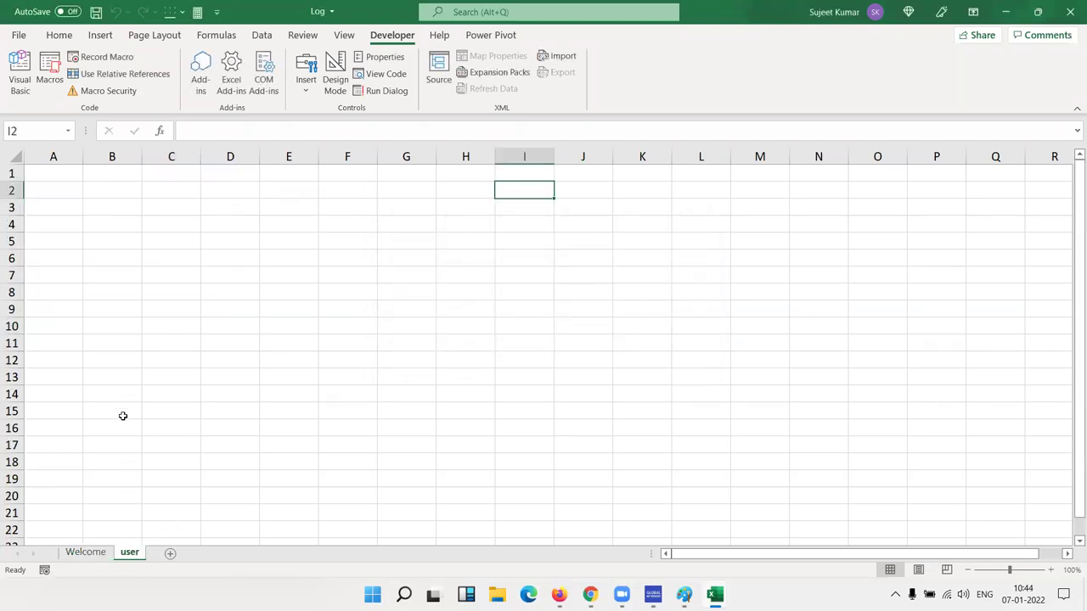
- From Welcome, test logging in as admin with its password, then return to VBA
{"action": "left_click", "coordinate": [86, 553]}
{"action": "left_click", "coordinate": [323, 207]}
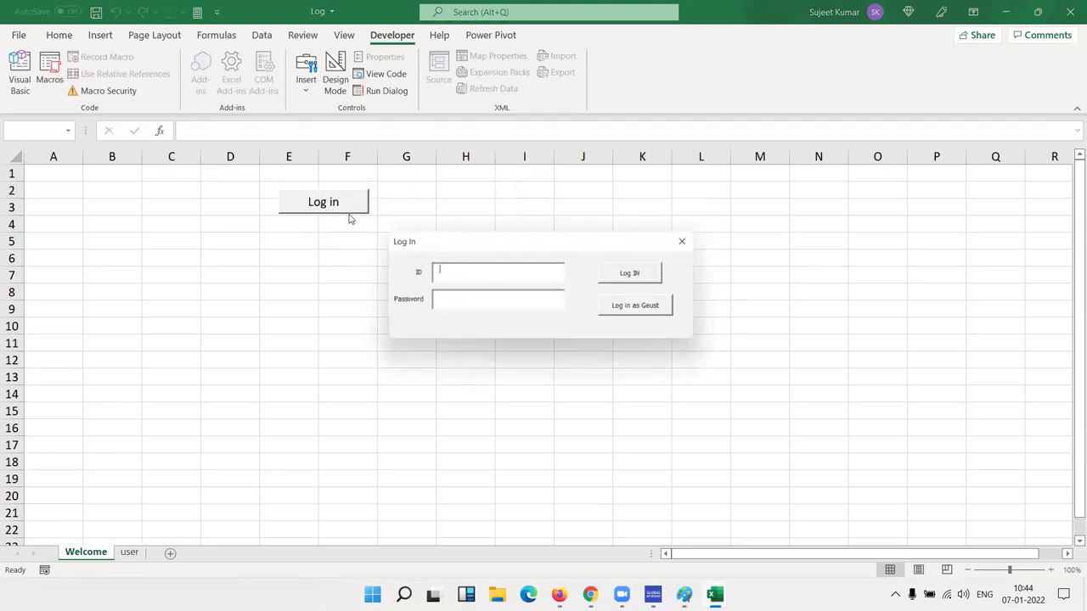
{"action": "type", "text": "admin"}
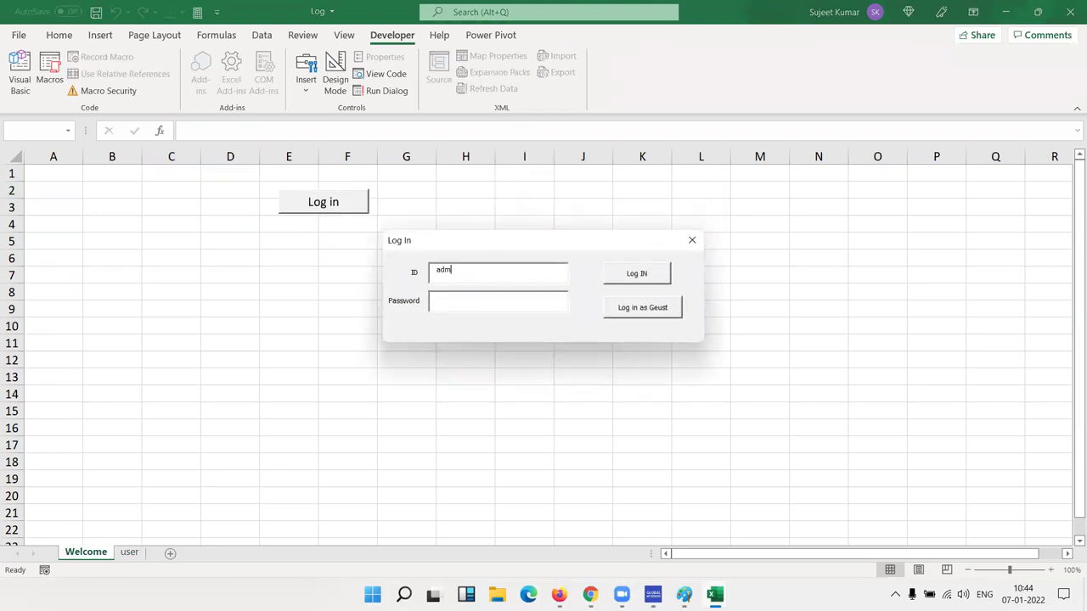
{"action": "type", "text": "123"}
{"action": "left_click", "coordinate": [641, 282]}
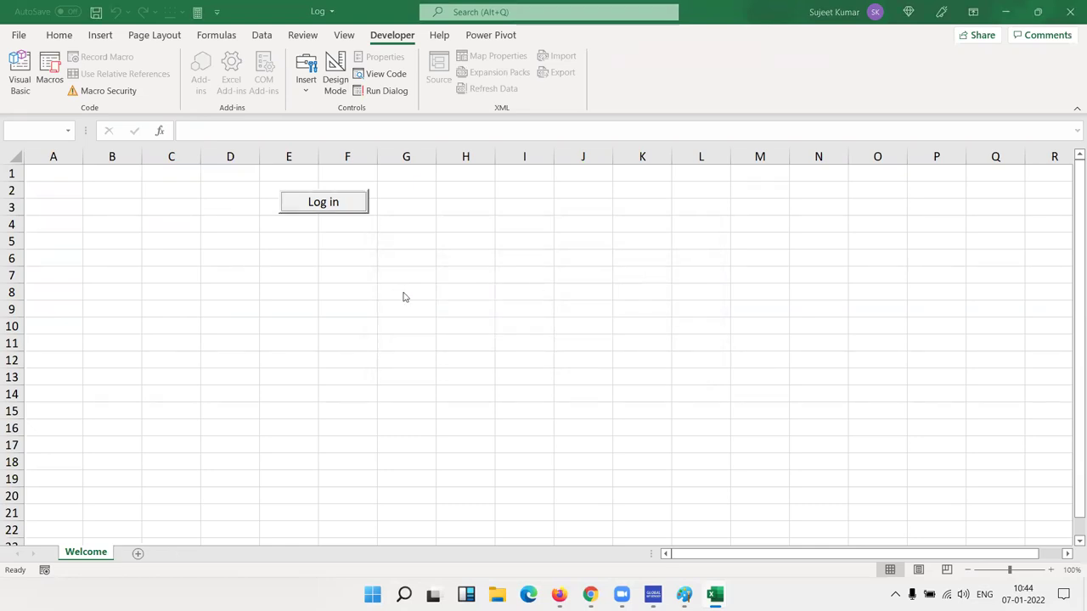
{"action": "key", "text": "alt+F11"}
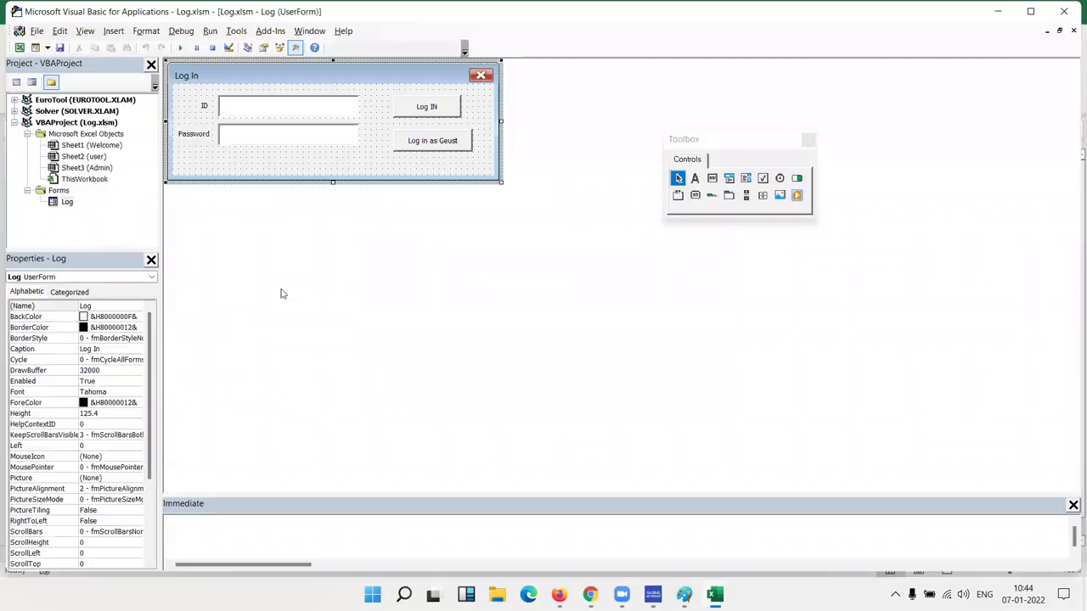
- Open the login button's code and inspect the Admin sheet's properties
{"action": "double_click", "coordinate": [418, 107]}
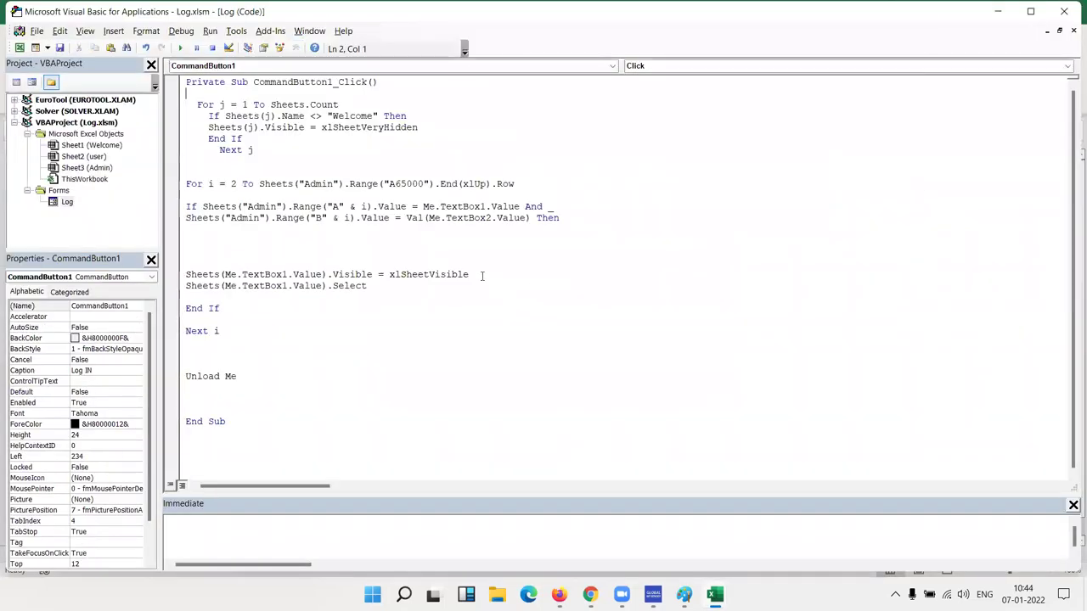
{"action": "left_click_drag", "start_coordinate": [429, 217], "coordinate": [527, 217]}
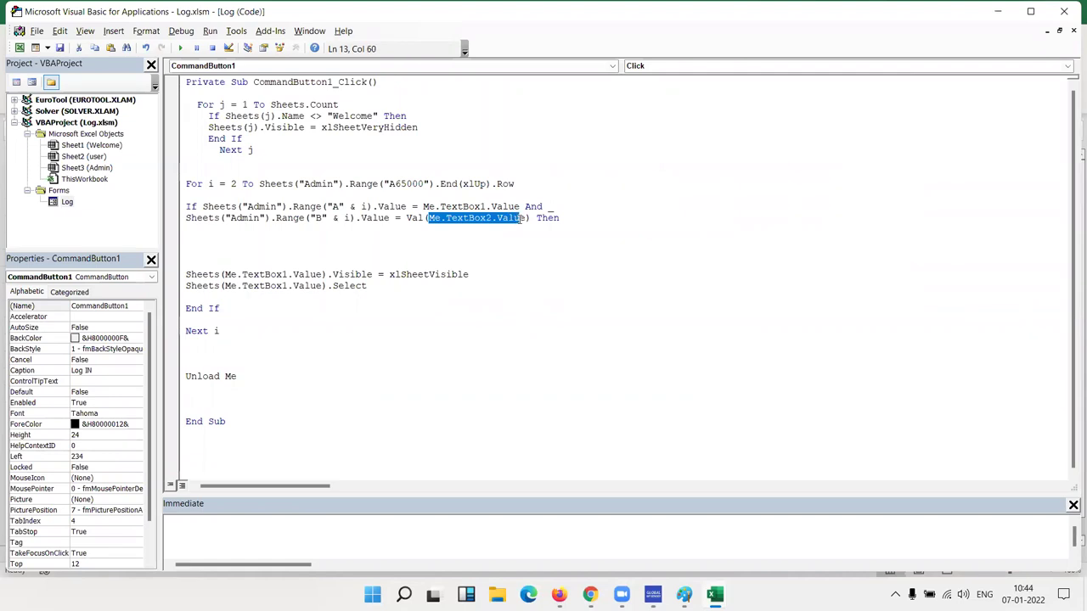
{"action": "double_click", "coordinate": [416, 218]}
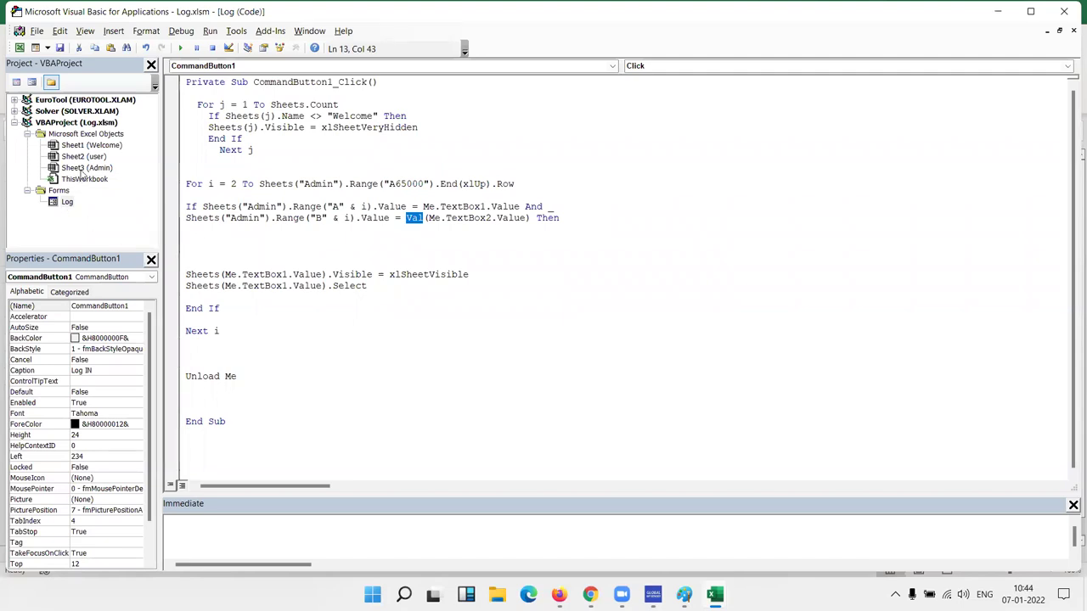
{"action": "left_click", "coordinate": [81, 170]}
{"action": "left_click", "coordinate": [123, 437]}
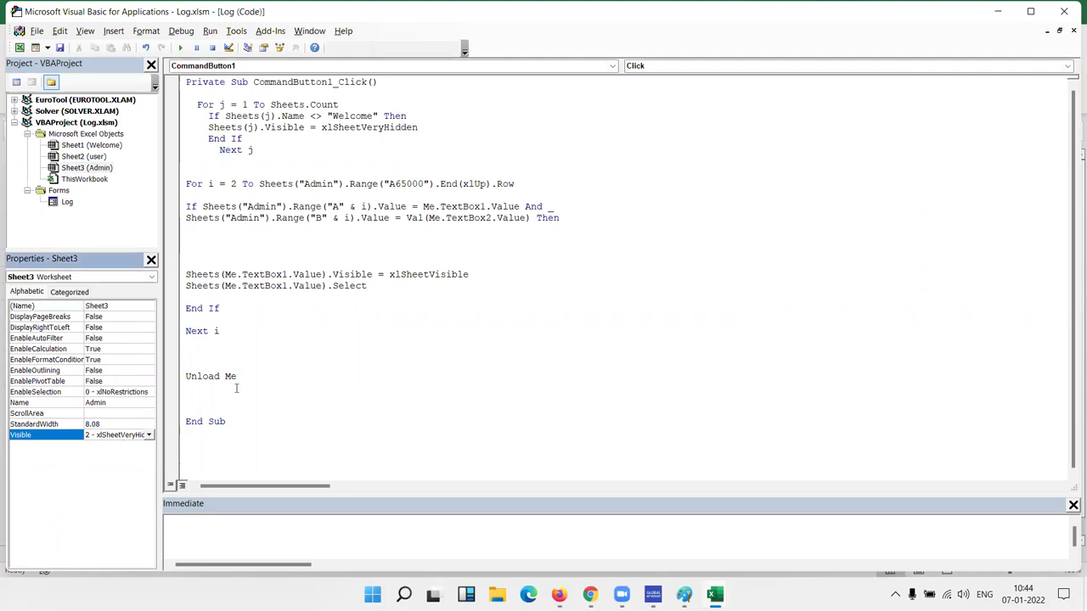
{"action": "left_click", "coordinate": [371, 247]}
- Replace Val with CStr on line 13 and remove the extra opening parenthesis
{"action": "double_click", "coordinate": [414, 219]}
{"action": "key", "text": "Delete"}
{"action": "type", "text": "cstr"}
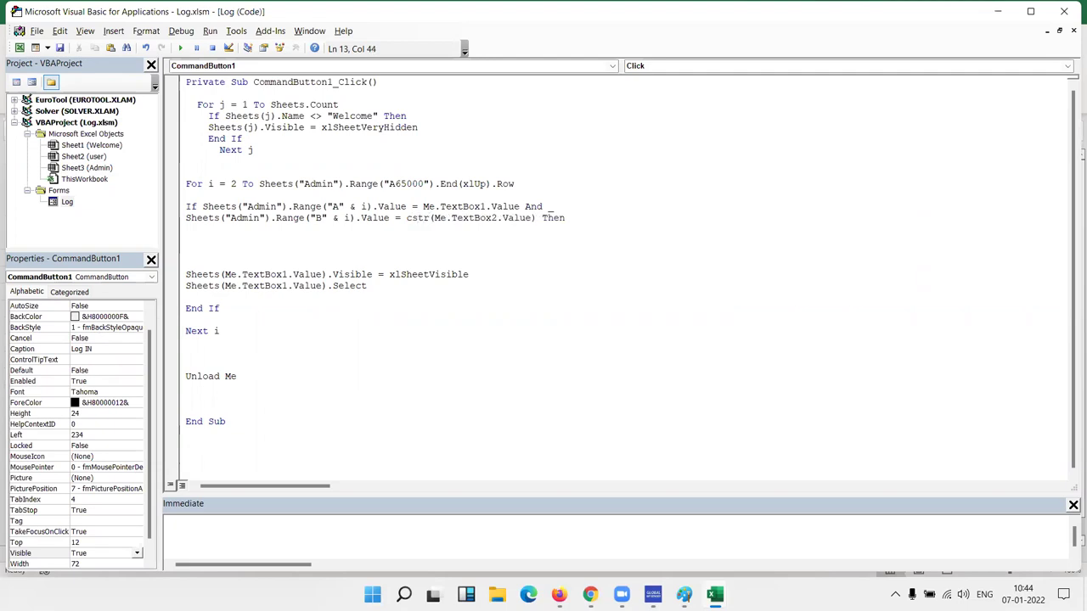
{"action": "type", "text": "("}
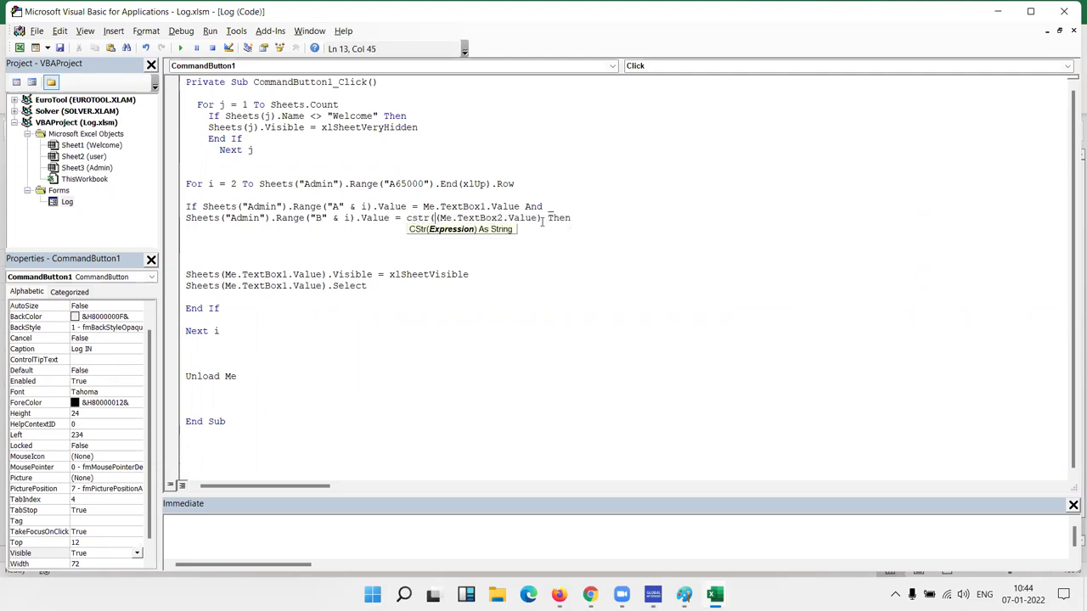
{"action": "left_click", "coordinate": [527, 246]}
{"action": "left_click", "coordinate": [527, 353]}
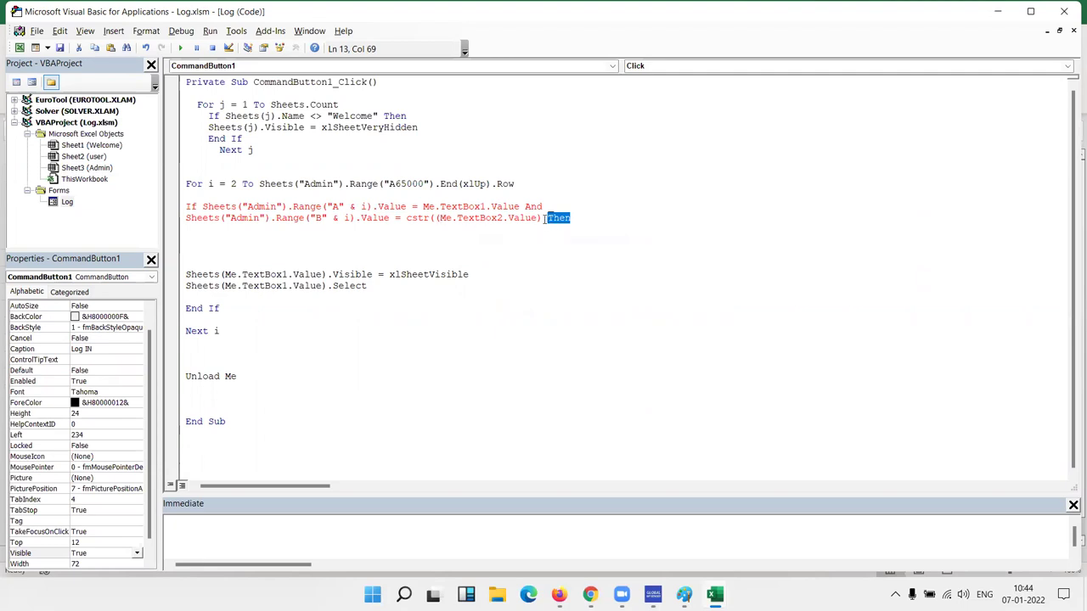
{"action": "left_click", "coordinate": [438, 219]}
{"action": "key", "text": "BackSpace"}
{"action": "left_click", "coordinate": [390, 253]}
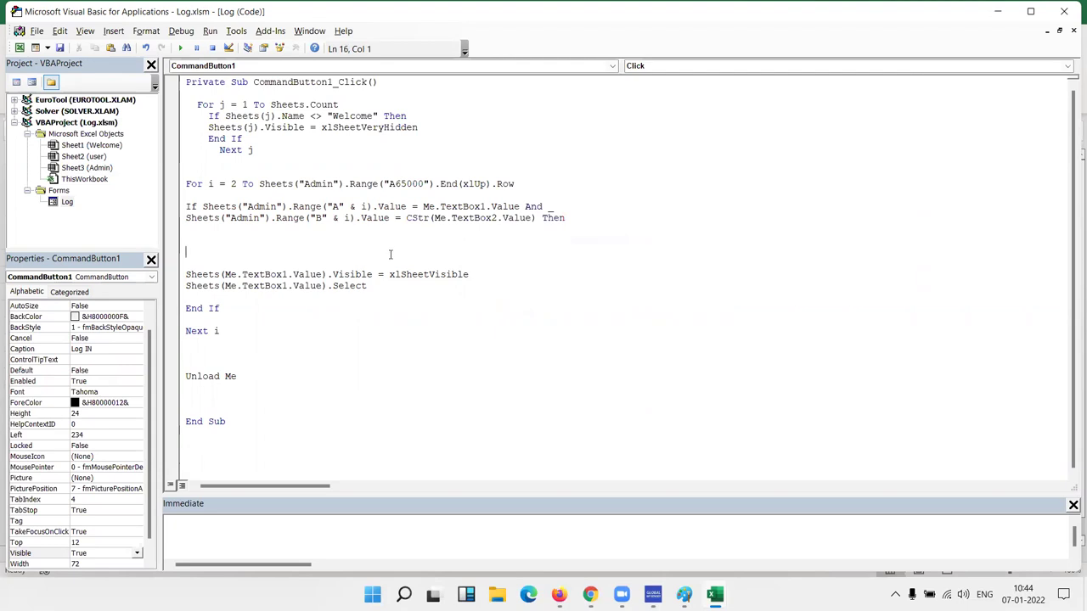
- Wrap the Sheets("Admin").Range("B" & i).Value side of line 13 in CStr( ) too
{"action": "left_click", "coordinate": [191, 218]}
{"action": "type", "text": "cs"}
{"action": "type", "text": "tr"}
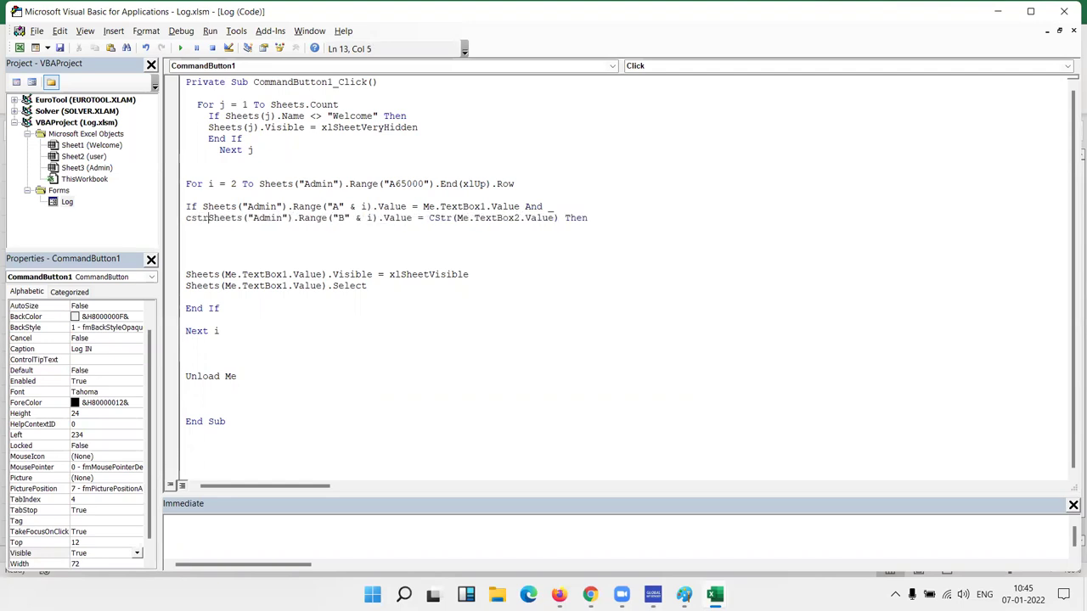
{"action": "type", "text": "("}
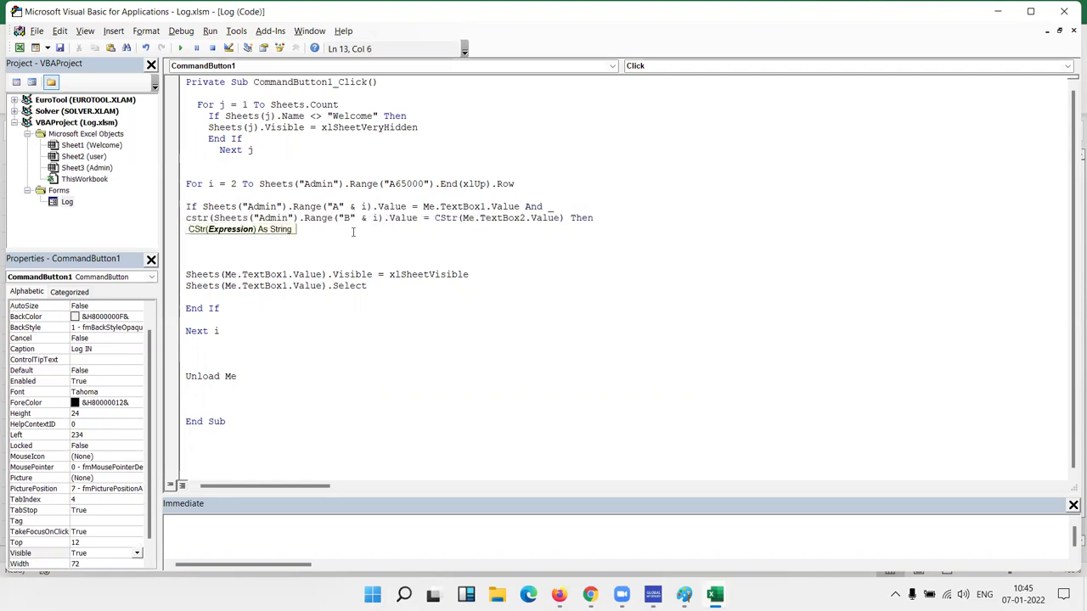
{"action": "left_click", "coordinate": [416, 218]}
{"action": "type", "text": ")"}
{"action": "left_click", "coordinate": [377, 239]}
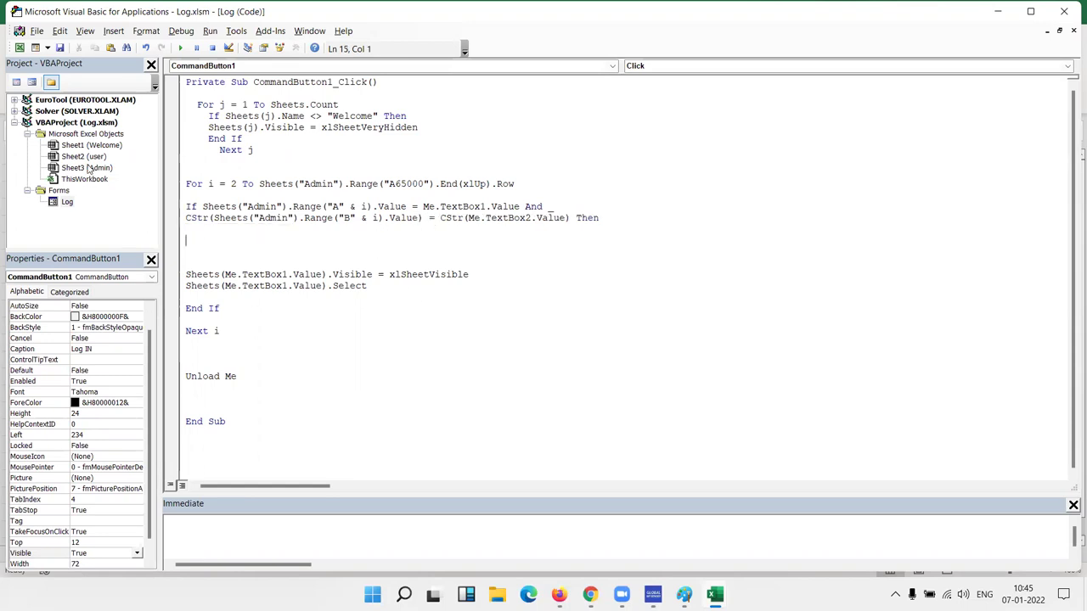
{"action": "key", "text": "alt+F11"}
- Retest logging in as user, then as admin from Welcome, each with its password
{"action": "left_click", "coordinate": [321, 207]}
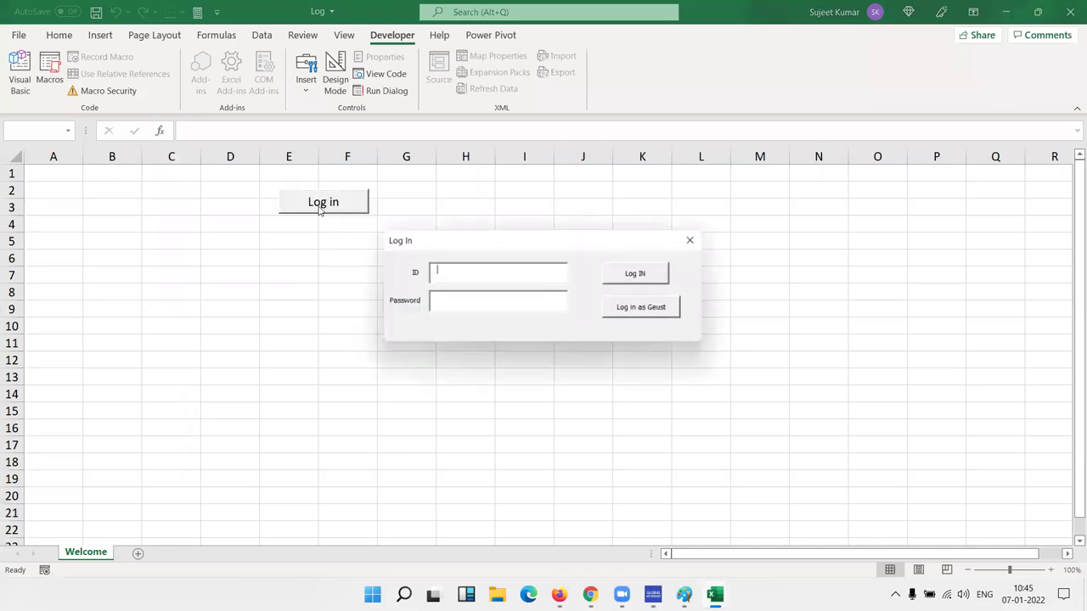
{"action": "type", "text": "user"}
{"action": "type", "text": "****"}
{"action": "left_click", "coordinate": [635, 273]}
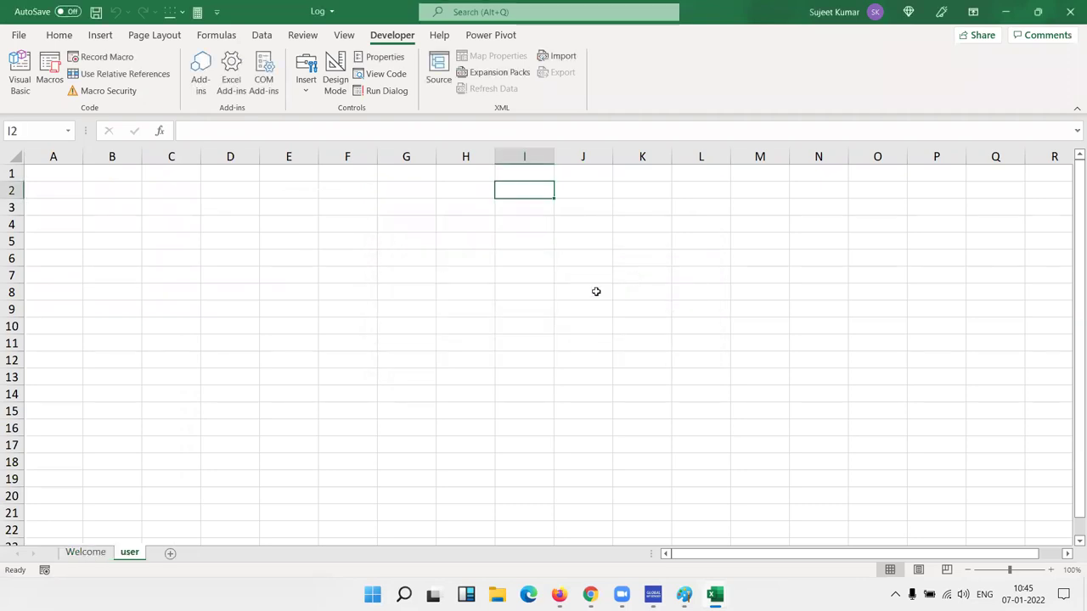
{"action": "left_click", "coordinate": [80, 554]}
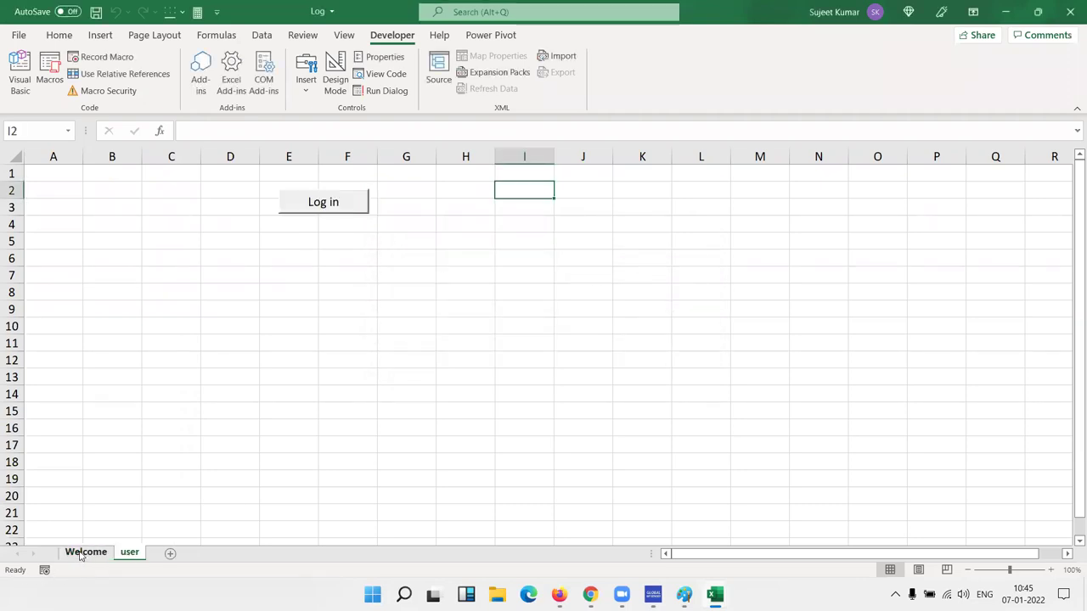
{"action": "left_click", "coordinate": [321, 210]}
{"action": "type", "text": "admin123"}
{"action": "left_click", "coordinate": [619, 274]}
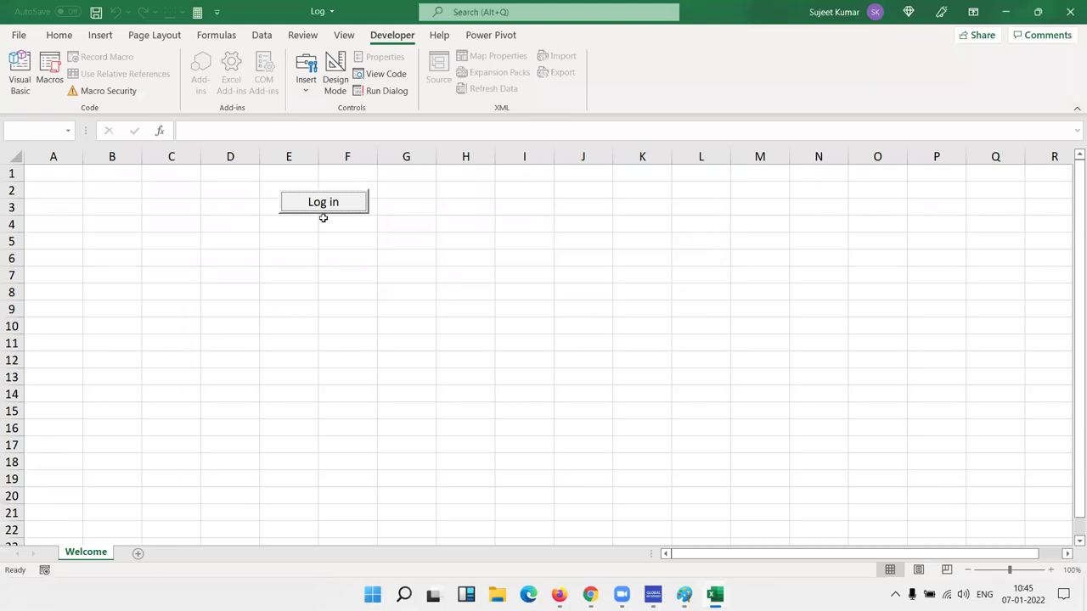
{"action": "key", "text": "alt+F11"}
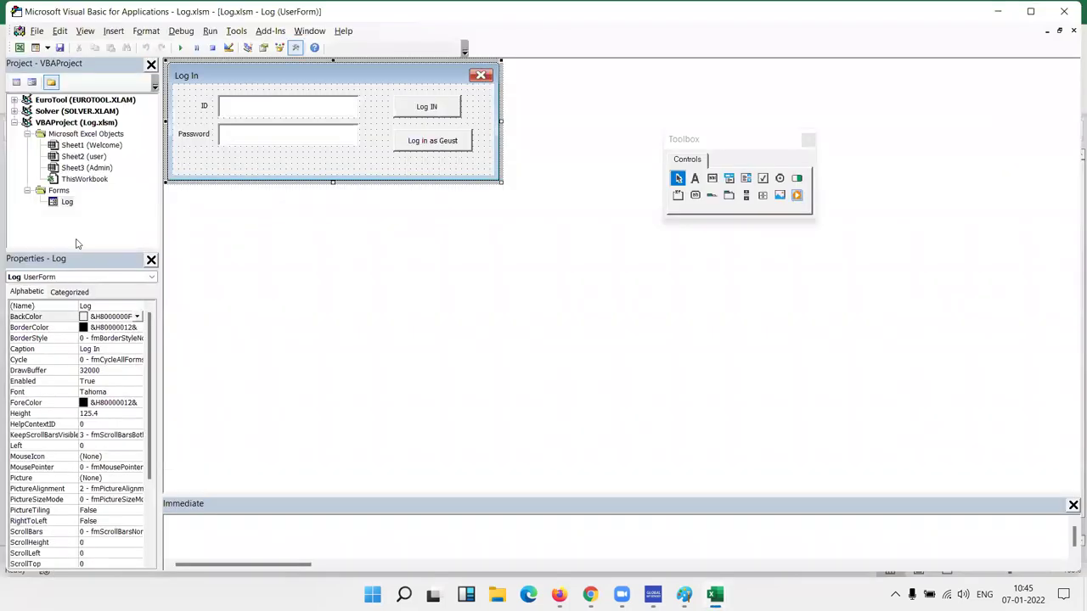
- Set the Admin sheet's Visible property to xlSheetVisible
{"action": "left_click", "coordinate": [95, 169]}
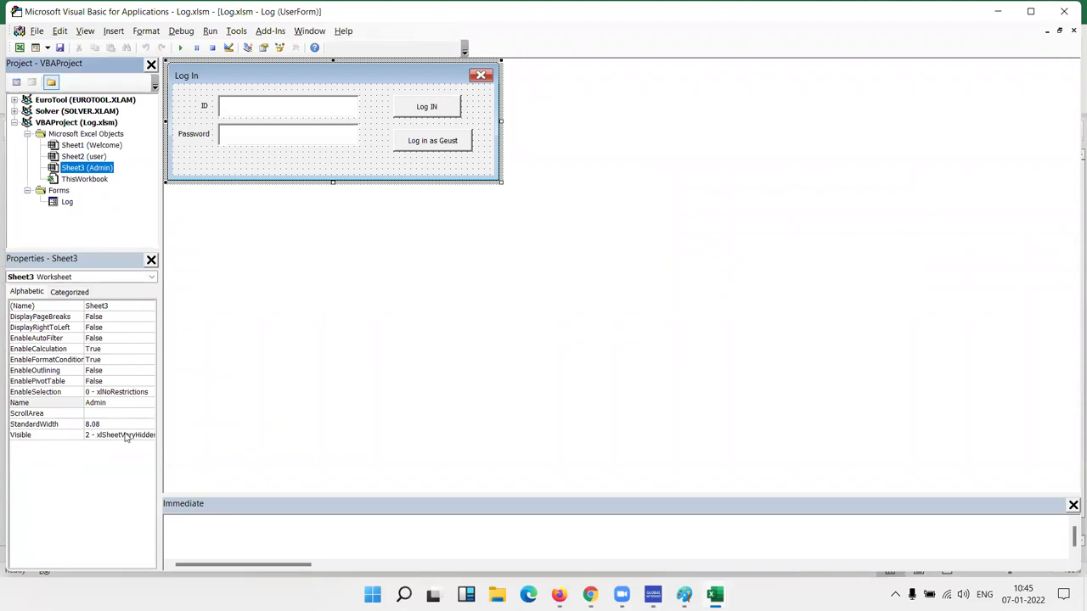
{"action": "left_click", "coordinate": [127, 435]}
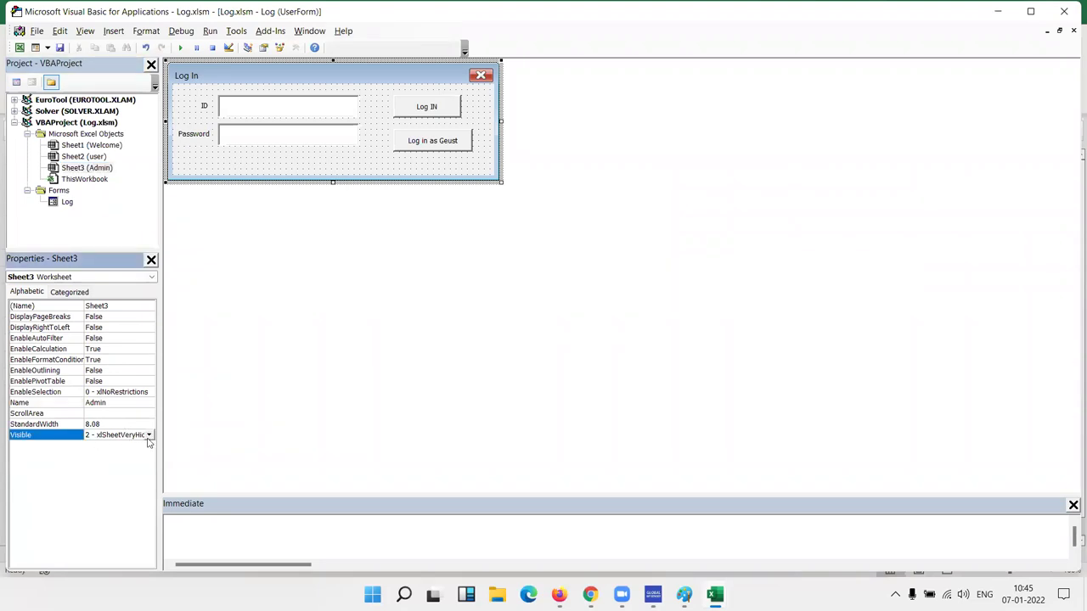
{"action": "left_click", "coordinate": [149, 436]}
{"action": "left_click", "coordinate": [136, 445]}
{"action": "key", "text": "alt+F11"}
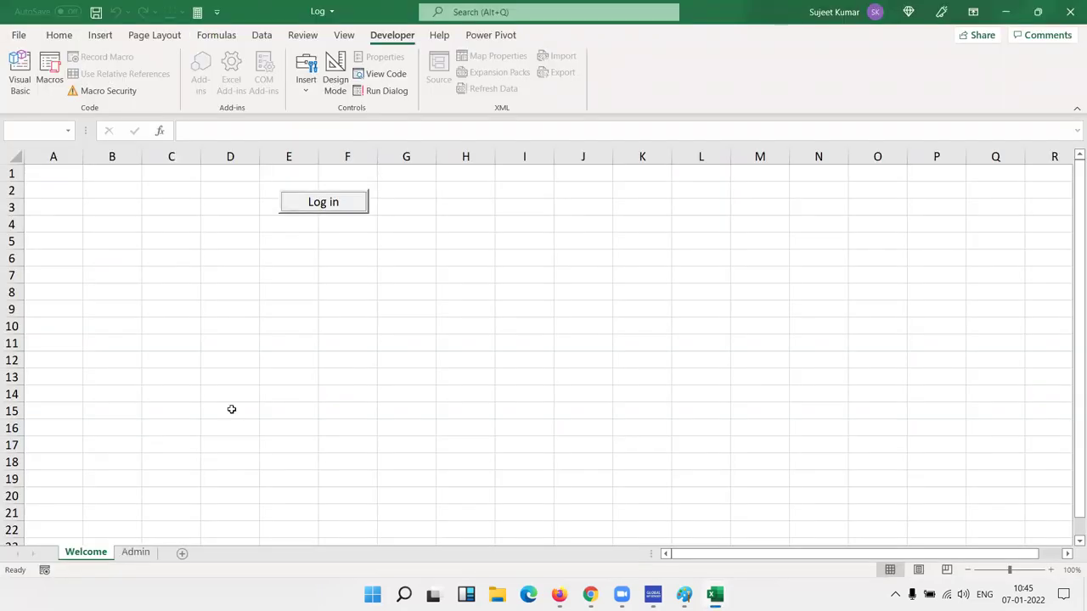
- Correct the id in Admin cell A2 from 'amin' to 'admin', then go to Welcome
{"action": "left_click", "coordinate": [135, 552]}
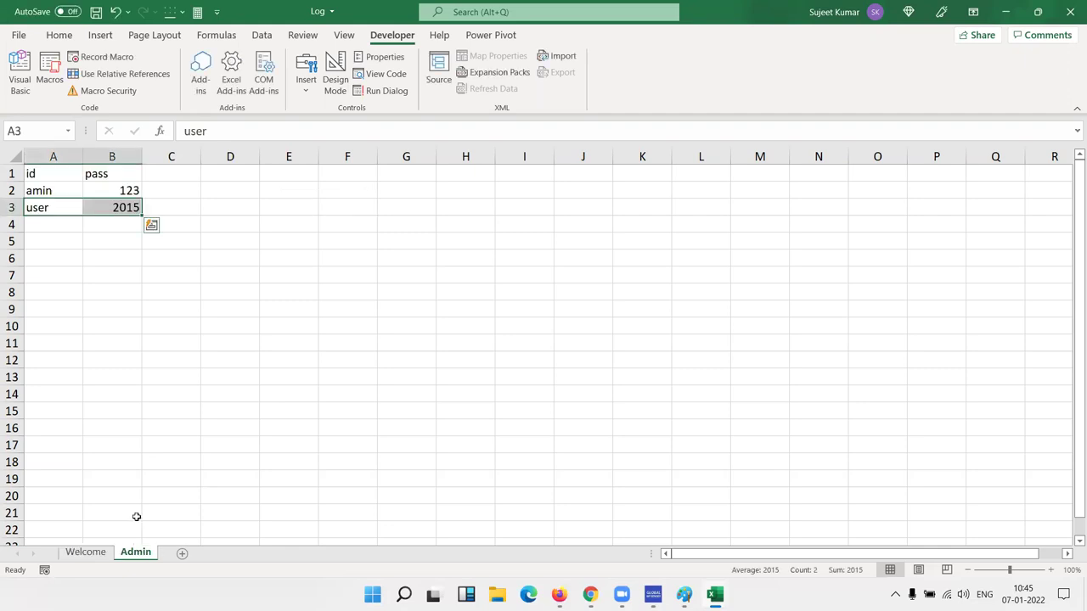
{"action": "left_click", "coordinate": [49, 192]}
{"action": "double_click", "coordinate": [34, 192]}
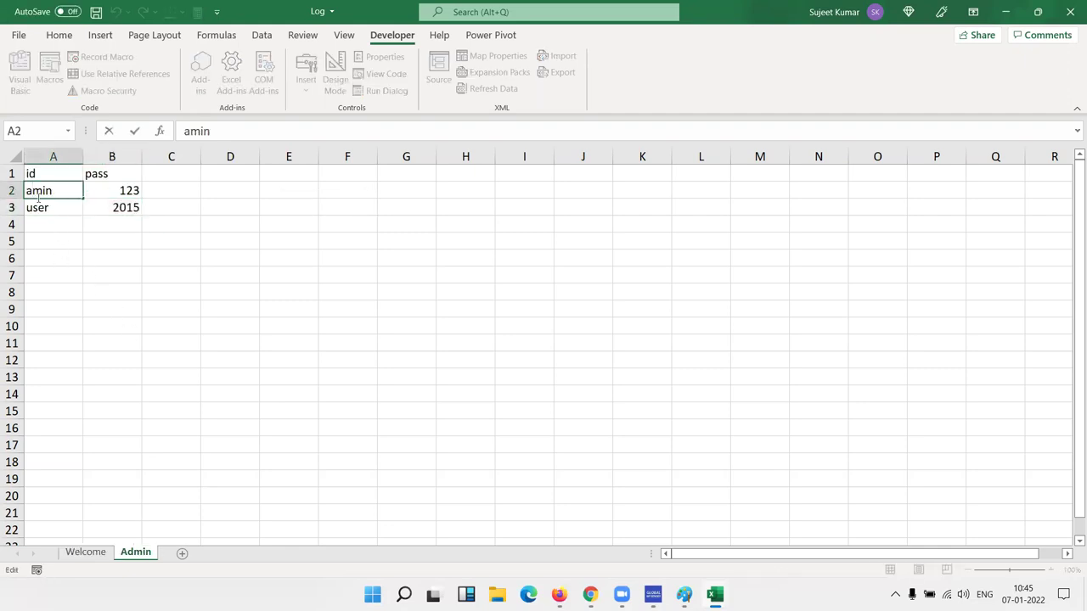
{"action": "type", "text": "d"}
{"action": "left_click", "coordinate": [57, 220]}
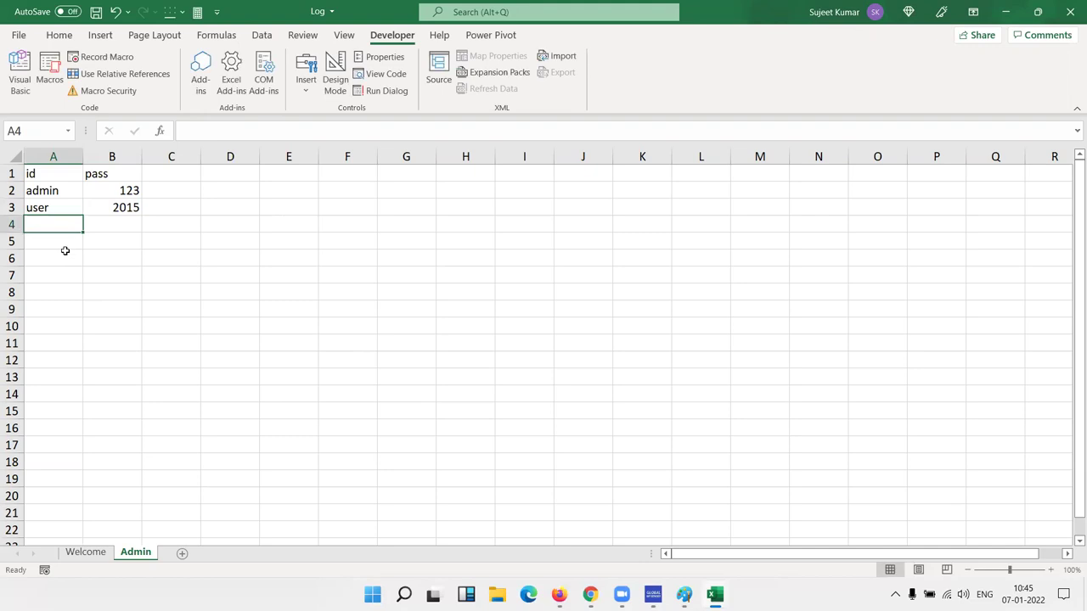
{"action": "left_click", "coordinate": [90, 552]}
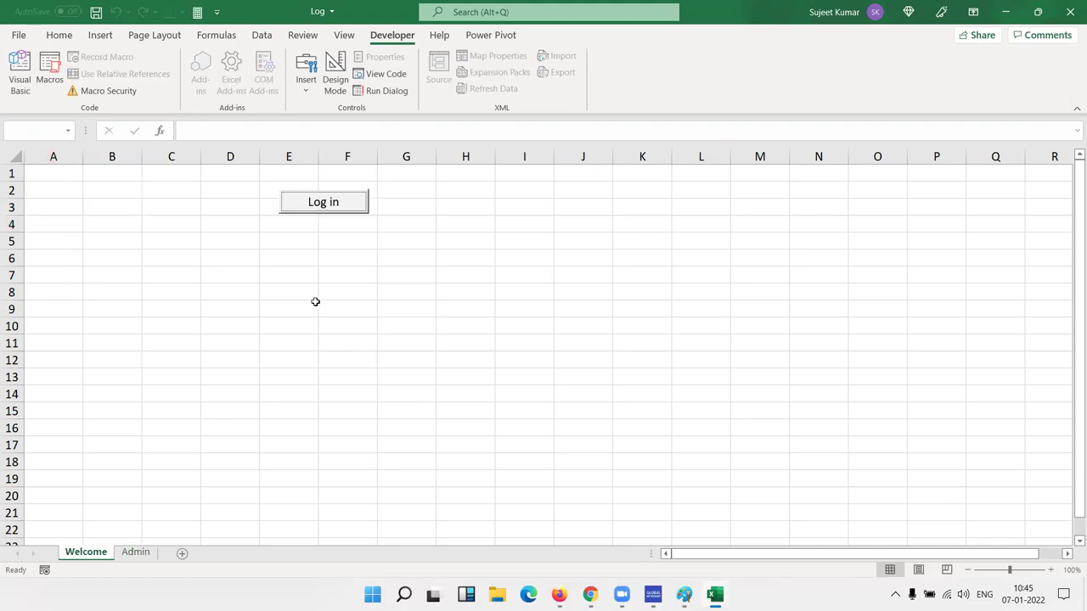
- Log in through the form as user to reveal the user sheet, then return to Welcome
{"action": "left_click", "coordinate": [320, 209]}
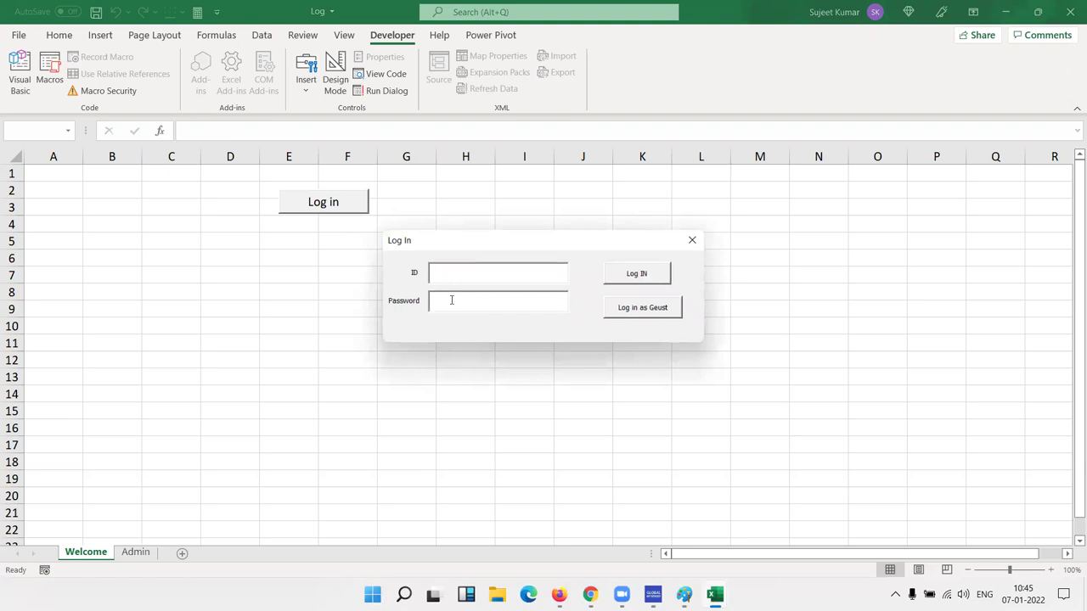
{"action": "type", "text": "user"}
{"action": "type", "text": "****"}
{"action": "left_click", "coordinate": [643, 276]}
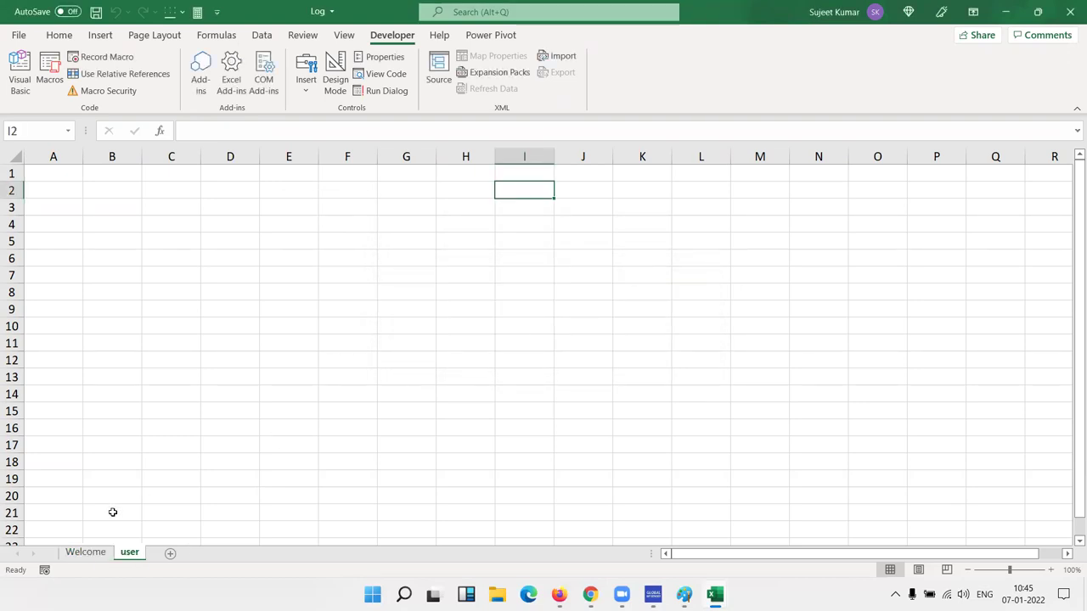
{"action": "left_click", "coordinate": [93, 553]}
- Log in as admin with its password to open the Admin sheet, then return to the VBA editor
{"action": "left_click", "coordinate": [316, 209]}
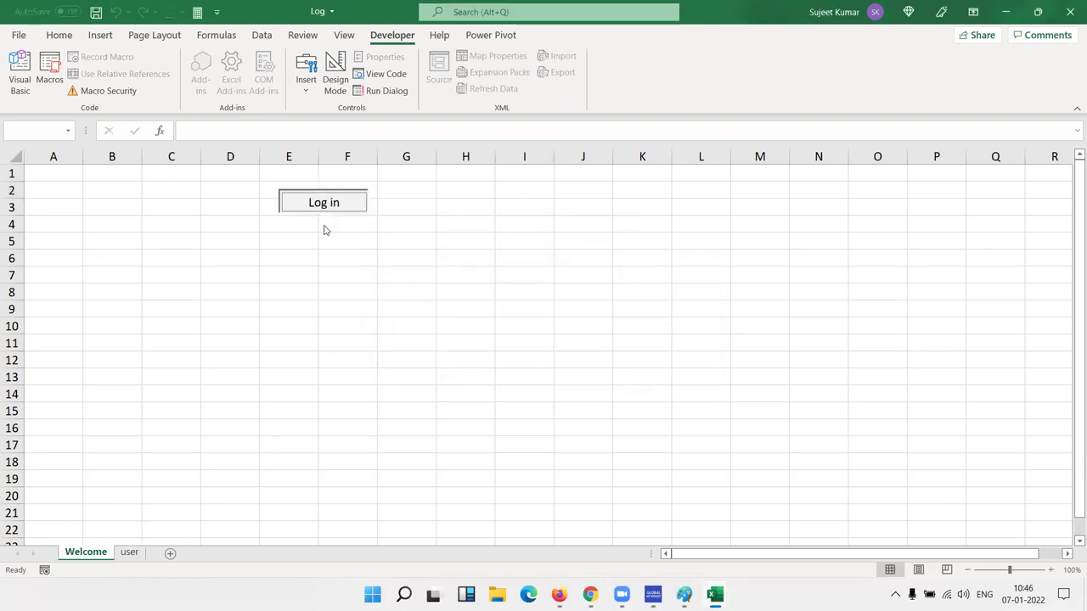
{"action": "type", "text": "admin"}
{"action": "key", "text": "Tab"}
{"action": "type", "text": "123"}
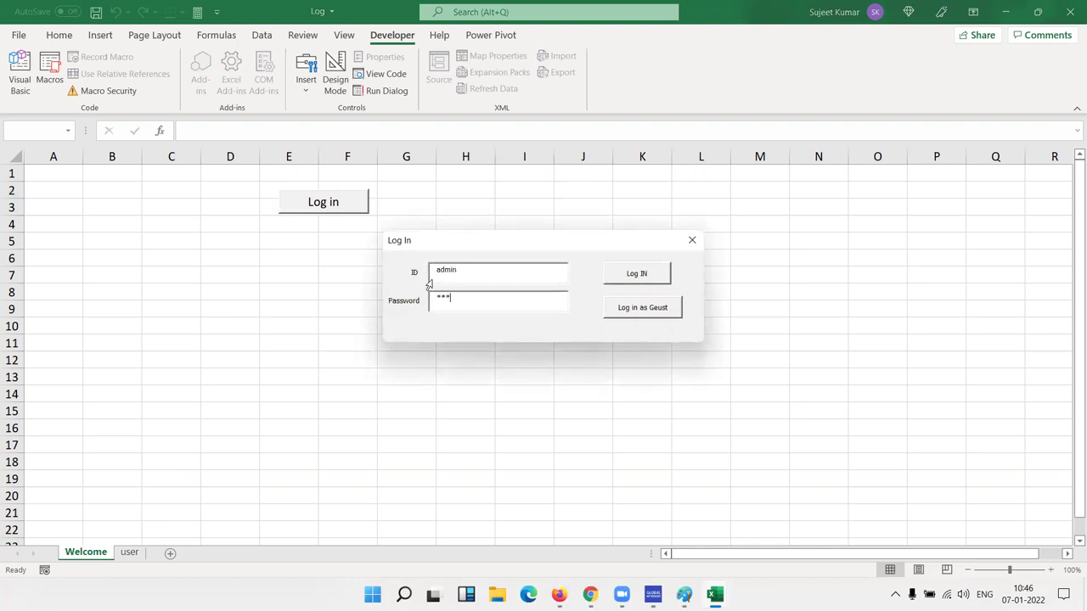
{"action": "left_click", "coordinate": [643, 281]}
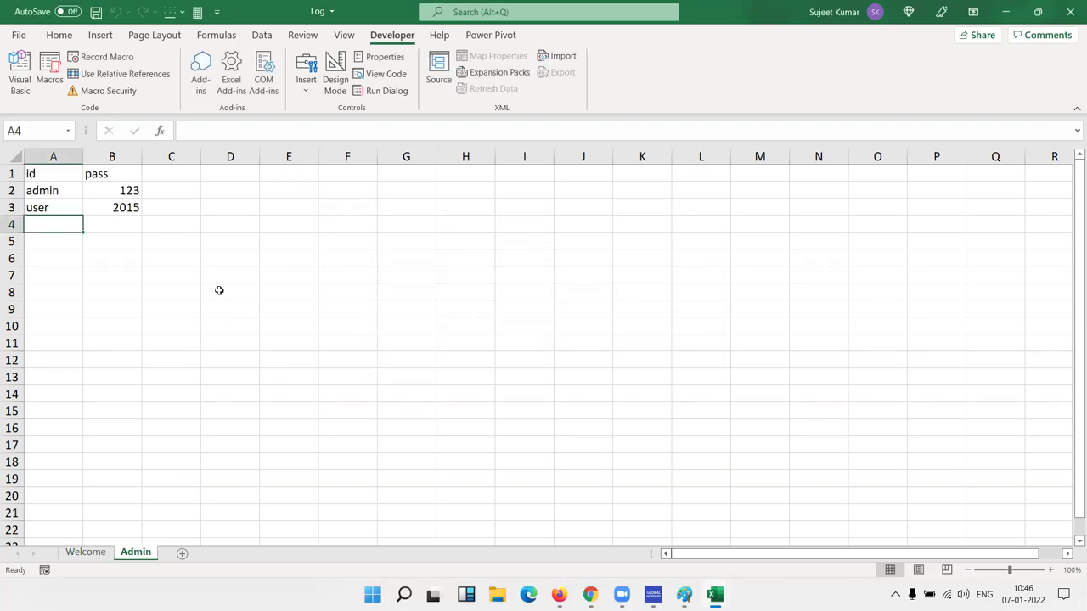
{"action": "left_click", "coordinate": [97, 556]}
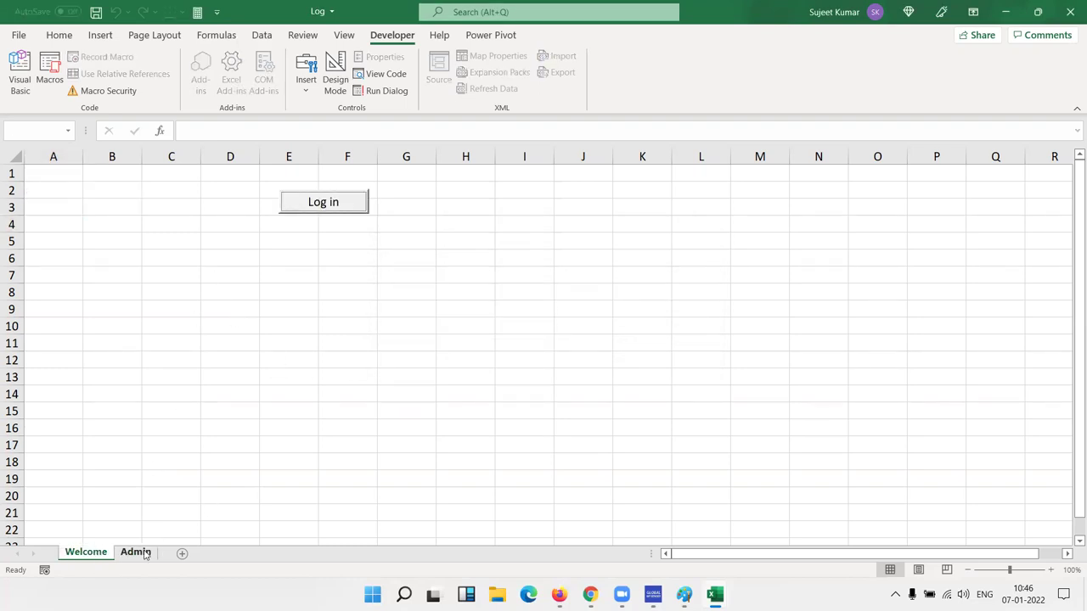
{"action": "key", "text": "alt+F11"}
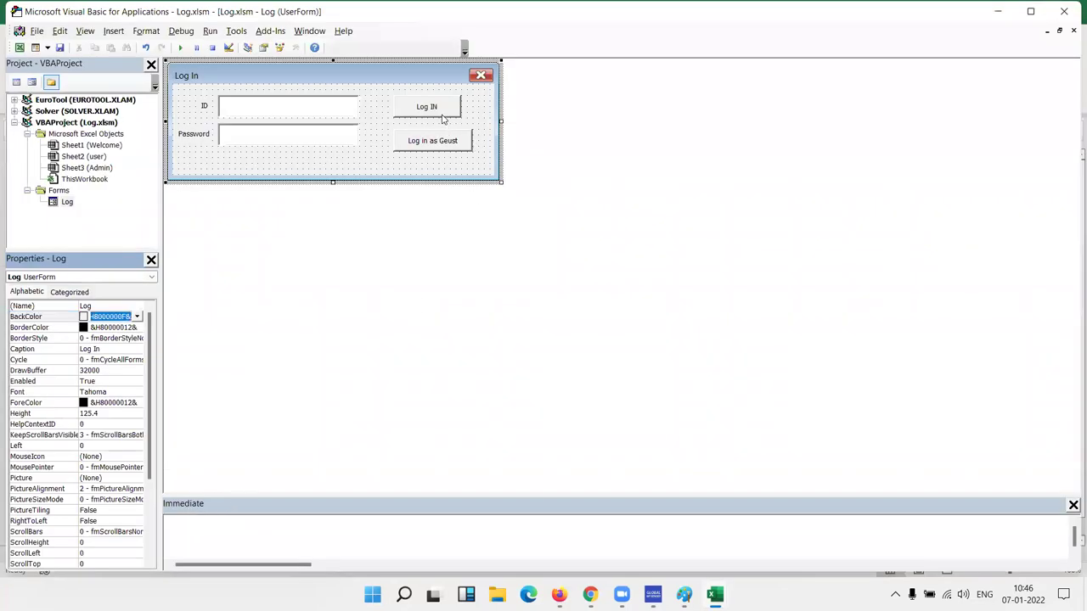
- Open the Log IN button's click code and review the For j sheet-hiding loop
{"action": "double_click", "coordinate": [440, 117]}
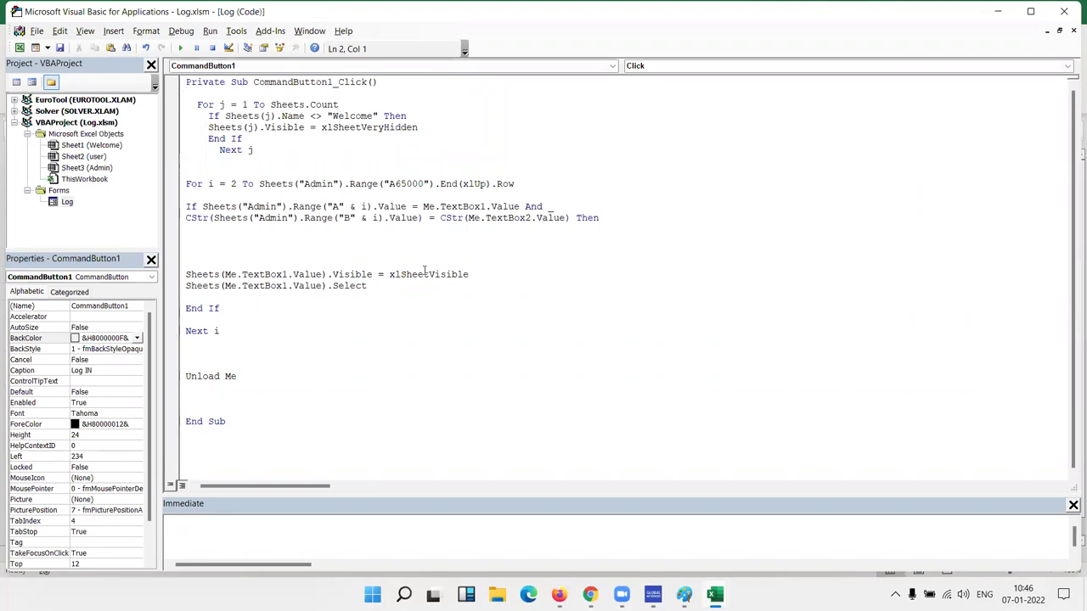
{"action": "key", "text": "Down"}
{"action": "key", "text": "Right"}
{"action": "key", "text": "shift+Down"}
{"action": "key", "text": "shift+Down"}
{"action": "key", "text": "shift+Down"}
{"action": "key", "text": "shift+Down"}
{"action": "key", "text": "shift+Down"}
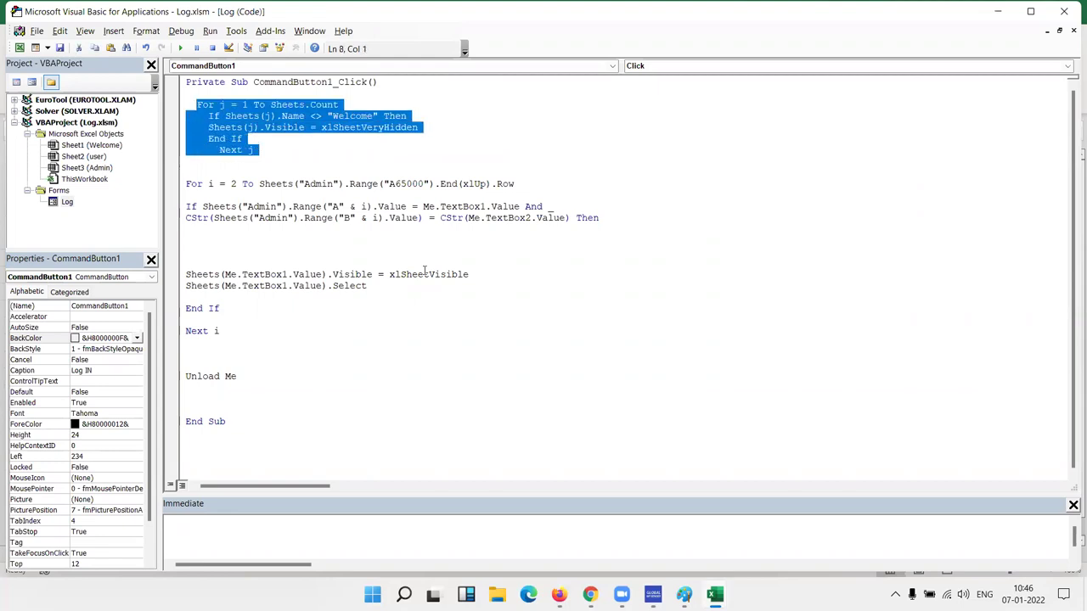
{"action": "key", "text": "Up"}
{"action": "key", "text": "Up"}
{"action": "key", "text": "Up"}
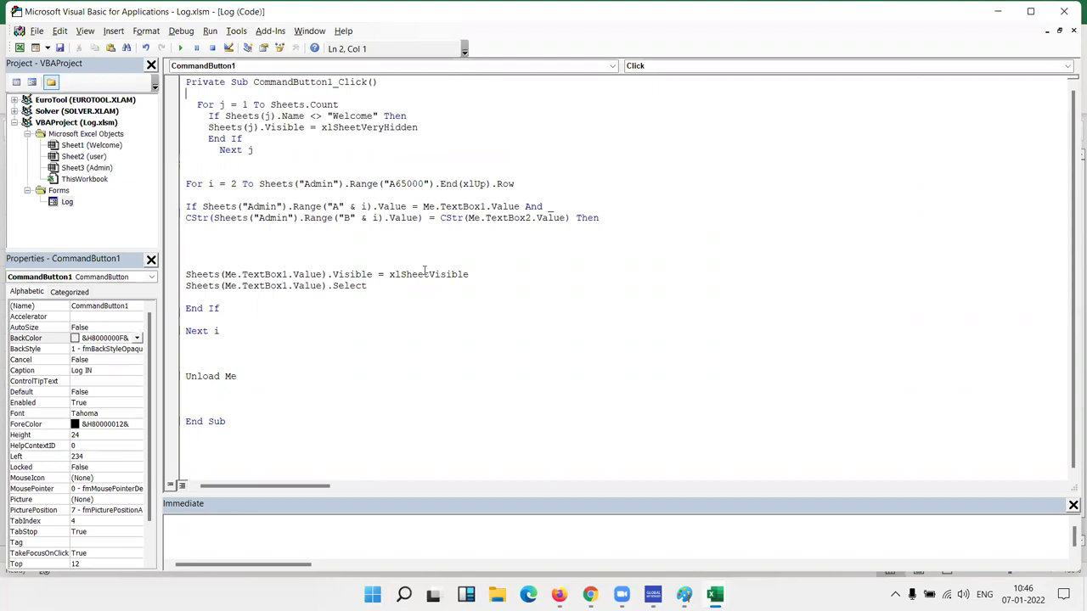
{"action": "key", "text": "Right"}
{"action": "key", "text": "Right"}
{"action": "key", "text": "Right"}
{"action": "key", "text": "Down"}
{"action": "key", "text": "shift+Right"}
{"action": "key", "text": "shift+Right"}
{"action": "key", "text": "shift+Right"}
{"action": "key", "text": "shift+Right"}
{"action": "key", "text": "shift+Right"}
{"action": "key", "text": "shift+Right"}
{"action": "key", "text": "shift+Right"}
{"action": "key", "text": "shift+Right"}
{"action": "key", "text": "shift+Right"}
{"action": "key", "text": "shift+Right"}
{"action": "key", "text": "shift+Right"}
{"action": "key", "text": "shift+Right"}
{"action": "key", "text": "shift+Right"}
{"action": "key", "text": "shift+Right"}
{"action": "key", "text": "shift+Right"}
{"action": "key", "text": "shift+Right"}
{"action": "key", "text": "shift+Right"}
{"action": "key", "text": "shift+Right"}
{"action": "key", "text": "Down"}
{"action": "key", "text": "shift+Right"}
{"action": "key", "text": "shift+Right"}
{"action": "key", "text": "shift+Right"}
{"action": "key", "text": "shift+Right"}
{"action": "key", "text": "shift+Right"}
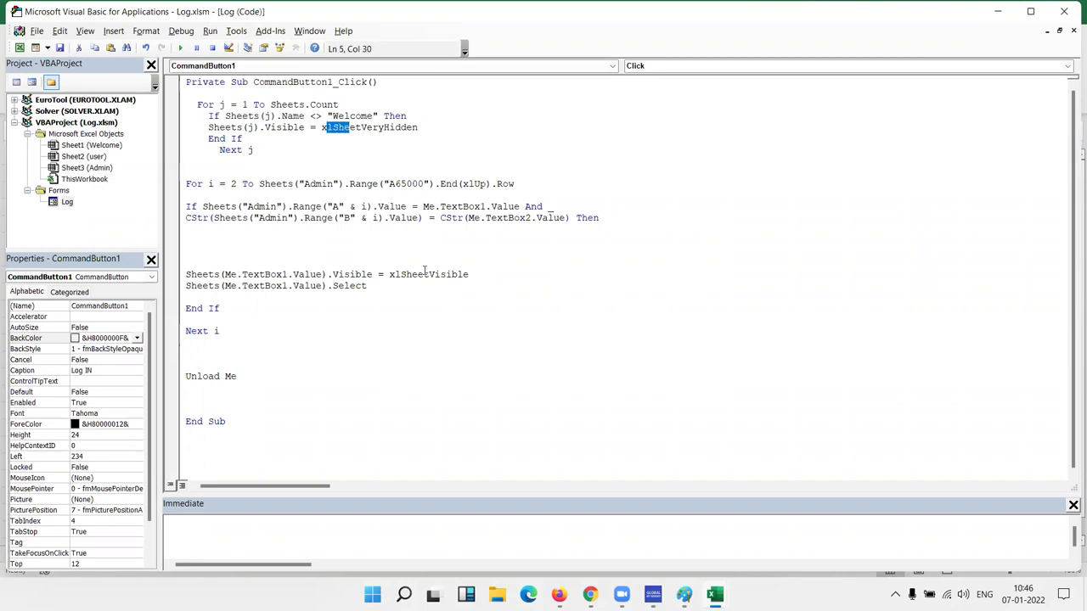
{"action": "key", "text": "shift+Right"}
- Remove the misplaced End If line from the login check
{"action": "key", "text": "Up"}
{"action": "key", "text": "Down"}
{"action": "key", "text": "Down"}
{"action": "key", "text": "Down"}
{"action": "key", "text": "Down"}
{"action": "key", "text": "Down"}
{"action": "key", "text": "Down"}
{"action": "key", "text": "Down"}
{"action": "key", "text": "Up"}
{"action": "key", "text": "Down"}
{"action": "key", "text": "Down"}
{"action": "key", "text": "Down"}
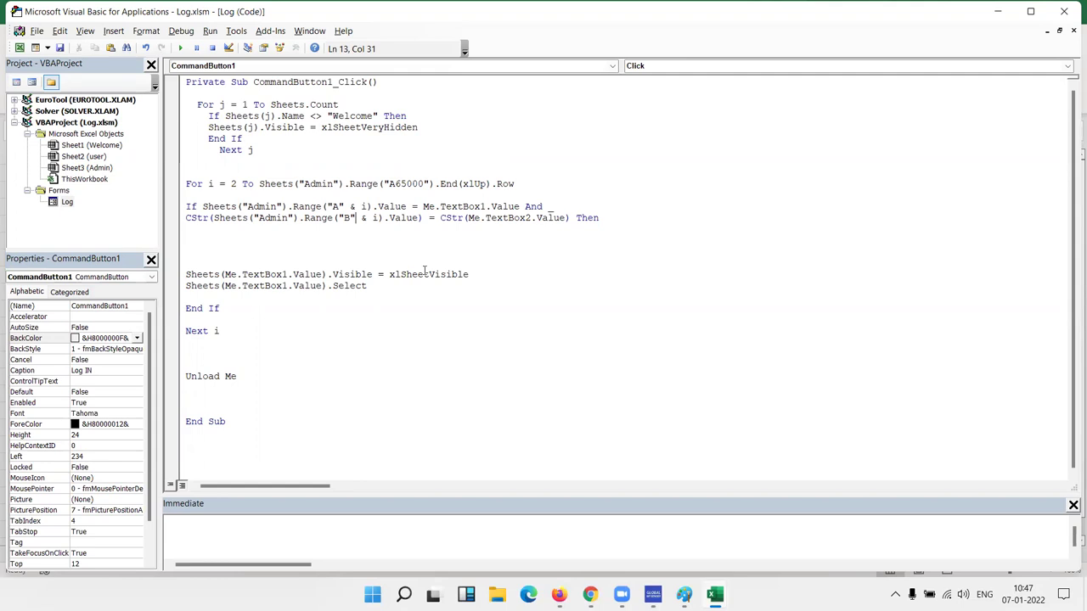
{"action": "key", "text": "Down"}
{"action": "key", "text": "Down"}
{"action": "key", "text": "Down"}
{"action": "key", "text": "Down"}
{"action": "key", "text": "Down"}
{"action": "key", "text": "Down"}
{"action": "key", "text": "Down"}
{"action": "key", "text": "Down"}
{"action": "key", "text": "BackSpace"}
{"action": "key", "text": "BackSpace"}
{"action": "key", "text": "BackSpace"}
{"action": "key", "text": "BackSpace"}
{"action": "key", "text": "BackSpace"}
{"action": "key", "text": "BackSpace"}
{"action": "key", "text": "Up"}
{"action": "type", "text": "else"}
{"action": "key", "text": "BackSpace"}
{"action": "key", "text": "BackSpace"}
{"action": "key", "text": "BackSpace"}
{"action": "key", "text": "BackSpace"}
{"action": "key", "text": "BackSpace"}
- Add End If right after the sheet-select line and delete the blank lines above the code
{"action": "key", "text": "Return"}
{"action": "type", "text": "end"}
{"action": "type", "text": " if"}
{"action": "left_click", "coordinate": [220, 331]}
{"action": "left_click", "coordinate": [186, 364]}
{"action": "left_click", "coordinate": [219, 218]}
{"action": "key", "text": "Delete"}
- Delete the remaining blank lines and the Unload Me line below End If
{"action": "key", "text": "Delete"}
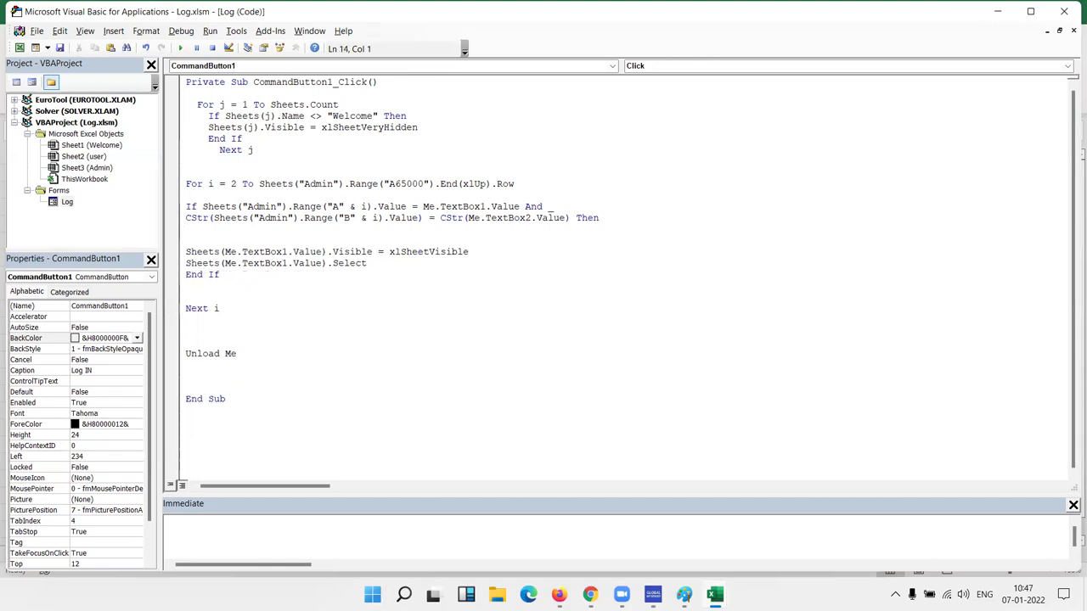
{"action": "key", "text": "Delete"}
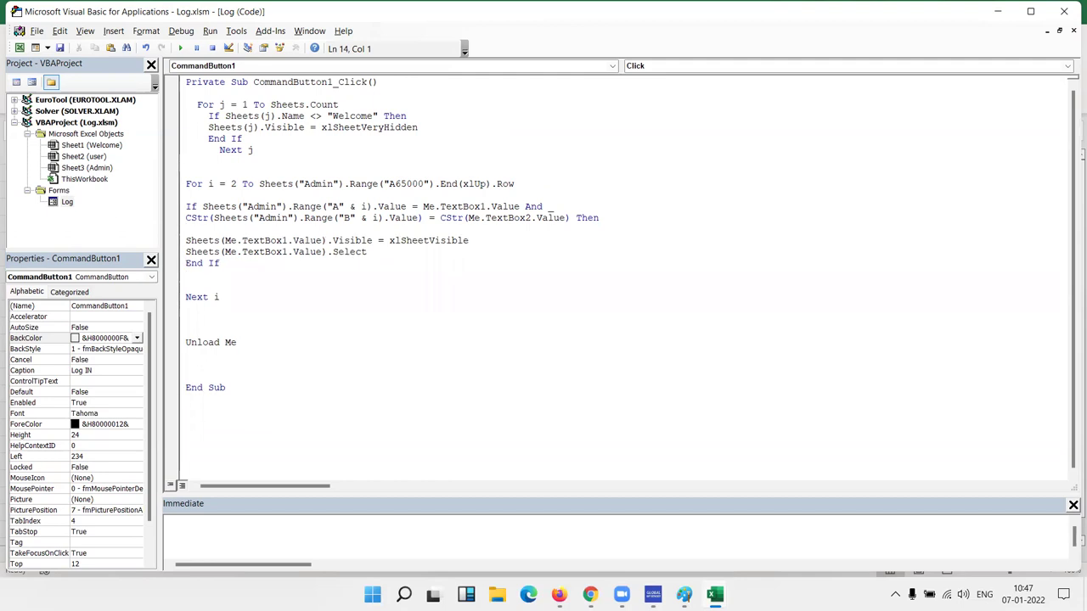
{"action": "key", "text": "Delete"}
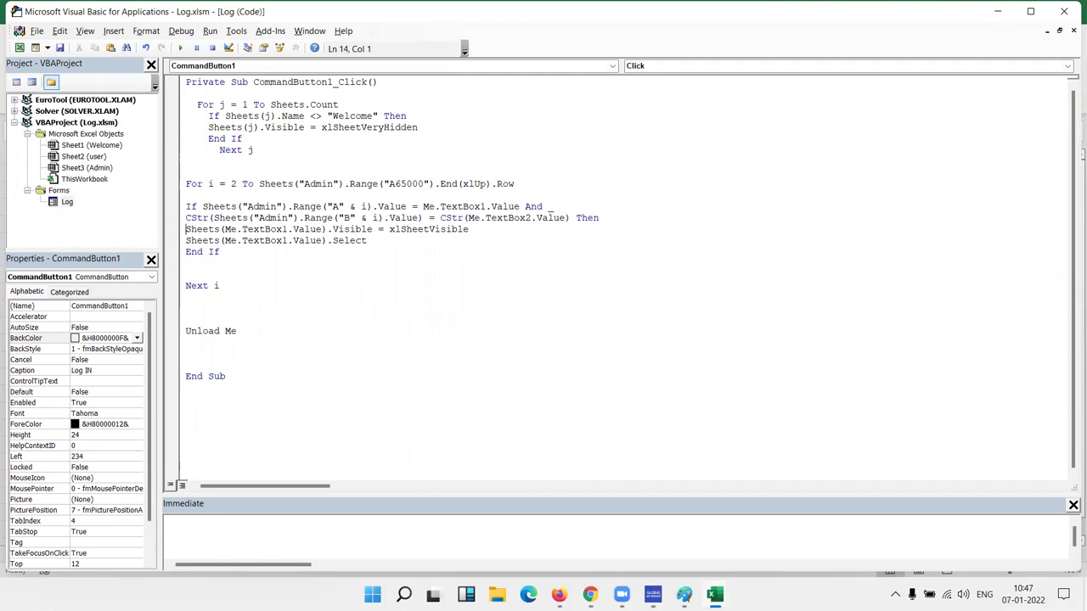
{"action": "key", "text": "Down"}
{"action": "key", "text": "Down"}
{"action": "key", "text": "Down"}
{"action": "key", "text": "Down"}
{"action": "key", "text": "Down"}
{"action": "key", "text": "Down"}
{"action": "key", "text": "Down"}
{"action": "key", "text": "Down"}
{"action": "key", "text": "Down"}
{"action": "key", "text": "shift+Down"}
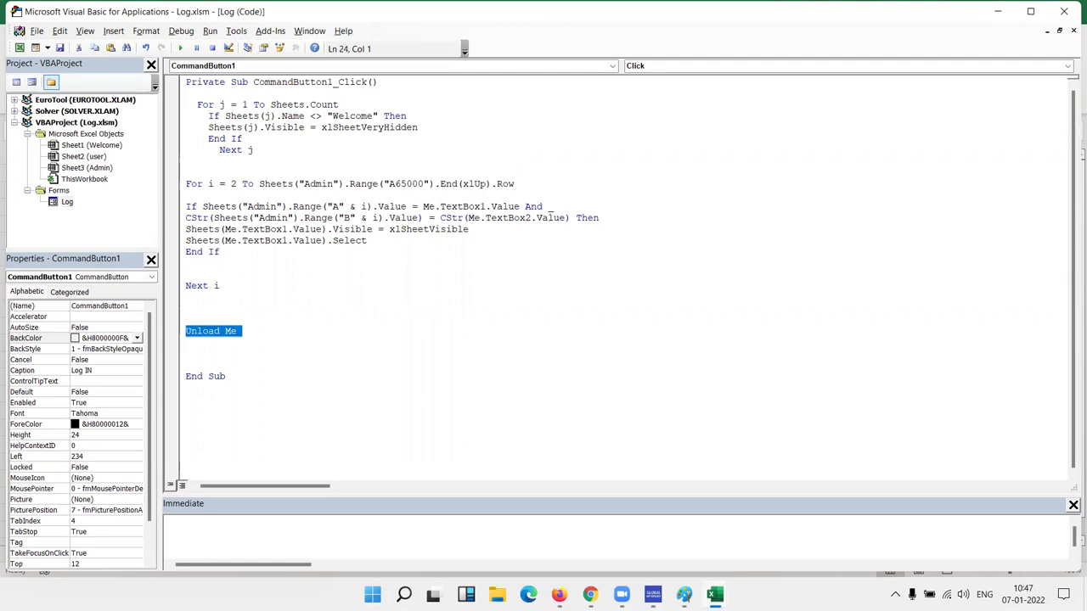
{"action": "key", "text": "Delete"}
{"action": "key", "text": "Up"}
{"action": "key", "text": "Up"}
{"action": "key", "text": "Up"}
{"action": "key", "text": "Up"}
{"action": "key", "text": "Down"}
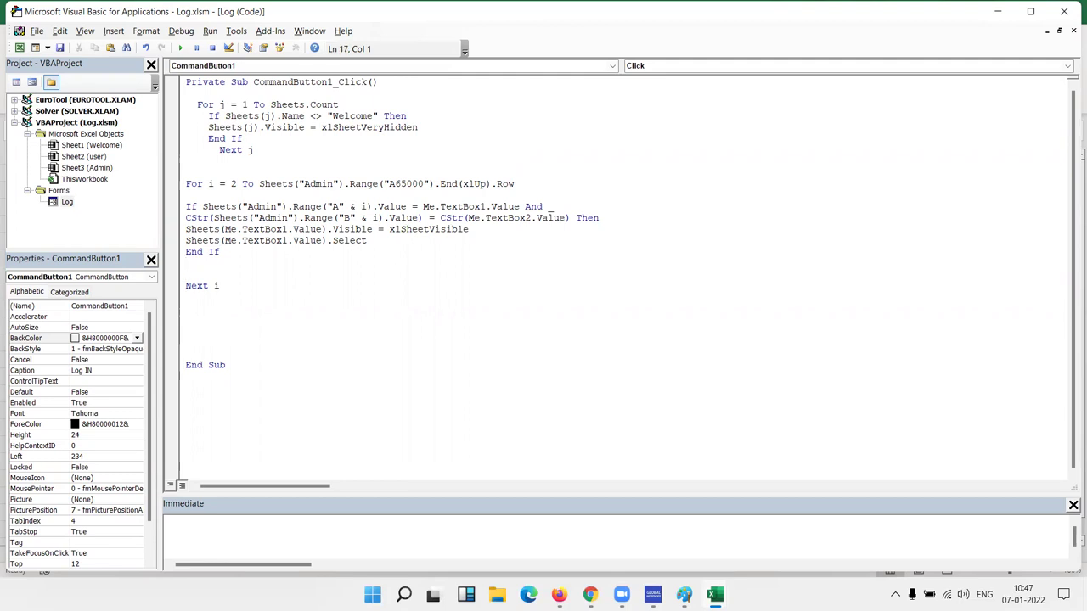
- Insert Unload Me and Exit For inside the If block above End If
{"action": "key", "text": "Return"}
{"action": "key", "text": "Up"}
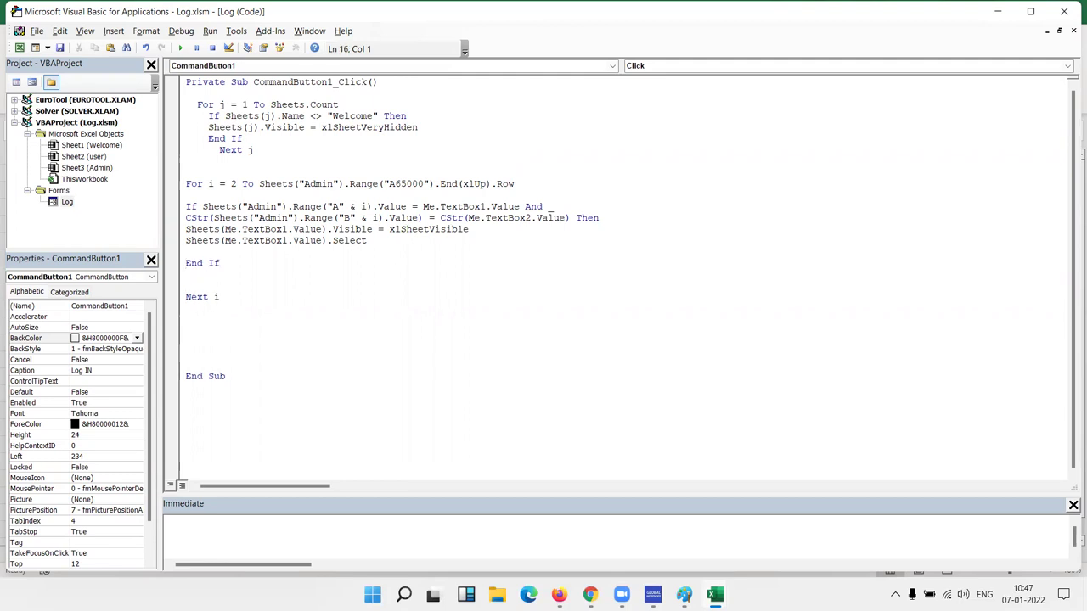
{"action": "type", "text": "Unload Me"}
{"action": "key", "text": "Return"}
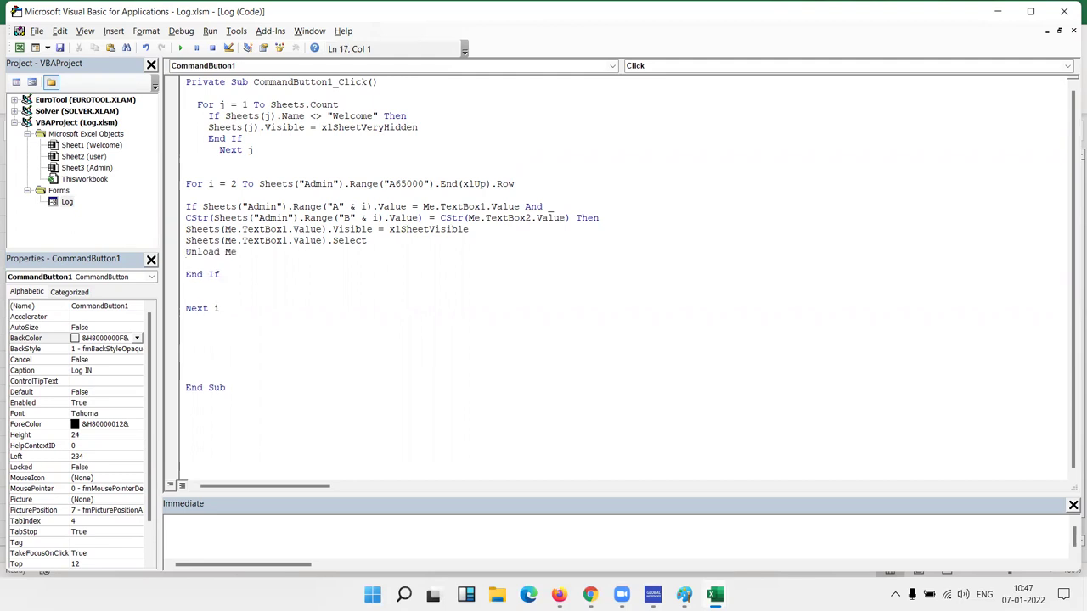
{"action": "type", "text": "exit for"}
{"action": "key", "text": "Down"}
{"action": "key", "text": "Down"}
{"action": "key", "text": "Down"}
{"action": "key", "text": "Down"}
{"action": "key", "text": "Down"}
- Add MsgBox "Please Enter Correct Password" after Next i, then open the Log In form to test
{"action": "type", "text": "msg"}
{"action": "type", "text": "box \"Please"}
{"action": "key", "text": "BackSpace"}
{"action": "key", "text": "BackSpace"}
{"action": "key", "text": "BackSpace"}
{"action": "type", "text": "ase Enter Correct Pass"}
{"action": "type", "text": "word\""}
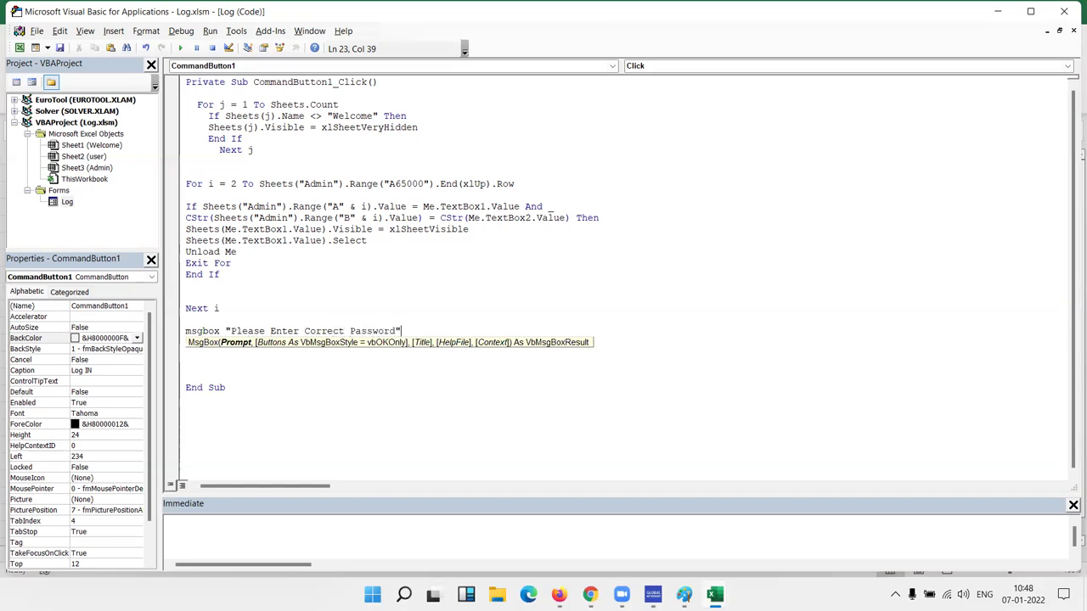
{"action": "left_click", "coordinate": [257, 372]}
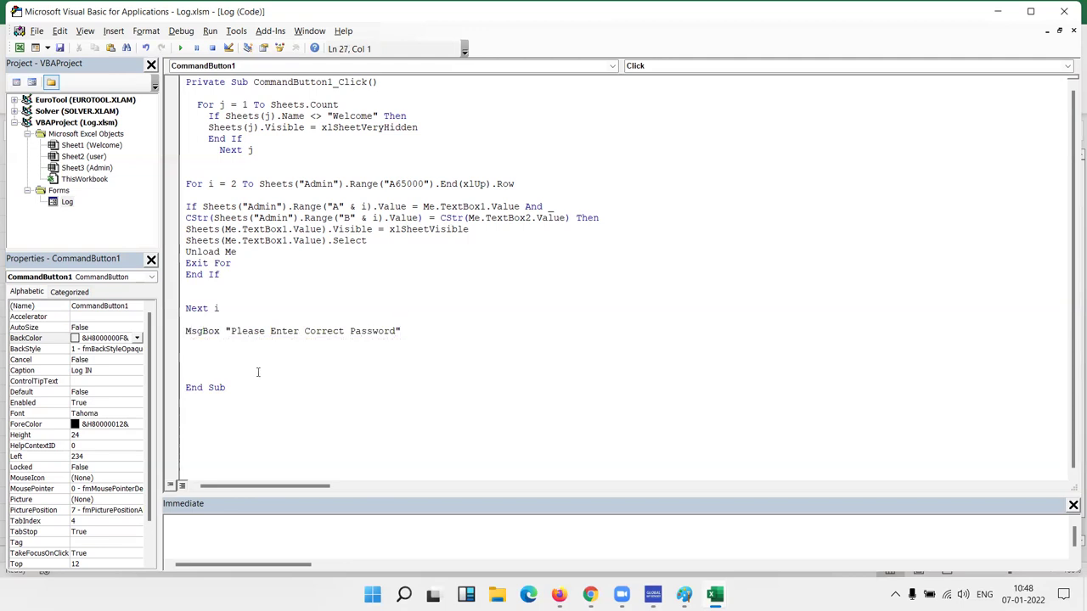
{"action": "key", "text": "alt+F11"}
{"action": "left_click", "coordinate": [317, 206]}
- Try logging in with a wrong ID and dismiss the wrong-password warning twice
{"action": "type", "text": "sdrf"}
{"action": "type", "text": "*"}
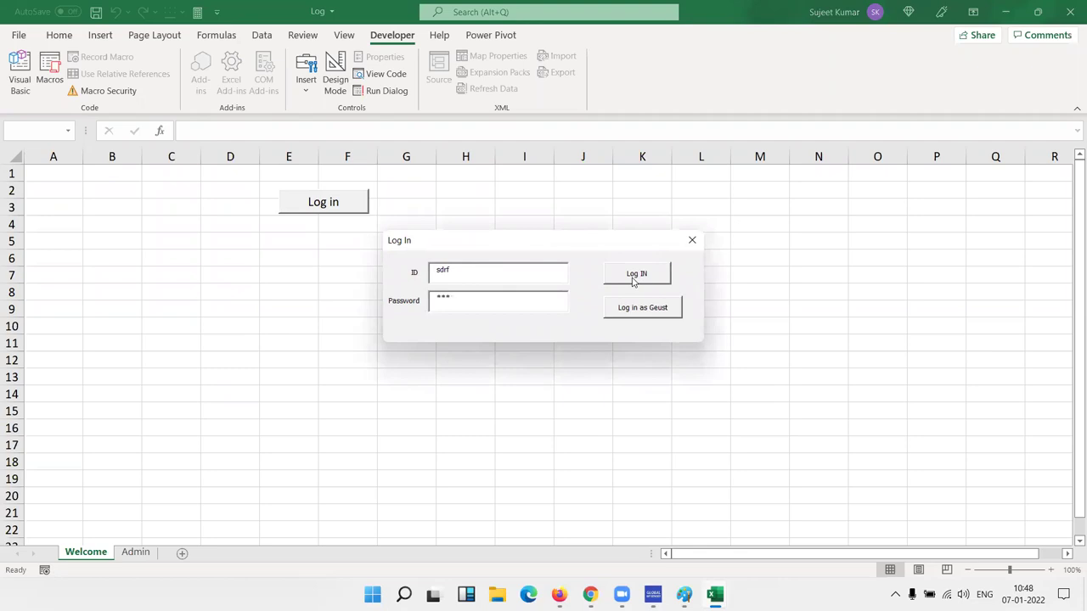
{"action": "left_click", "coordinate": [632, 281]}
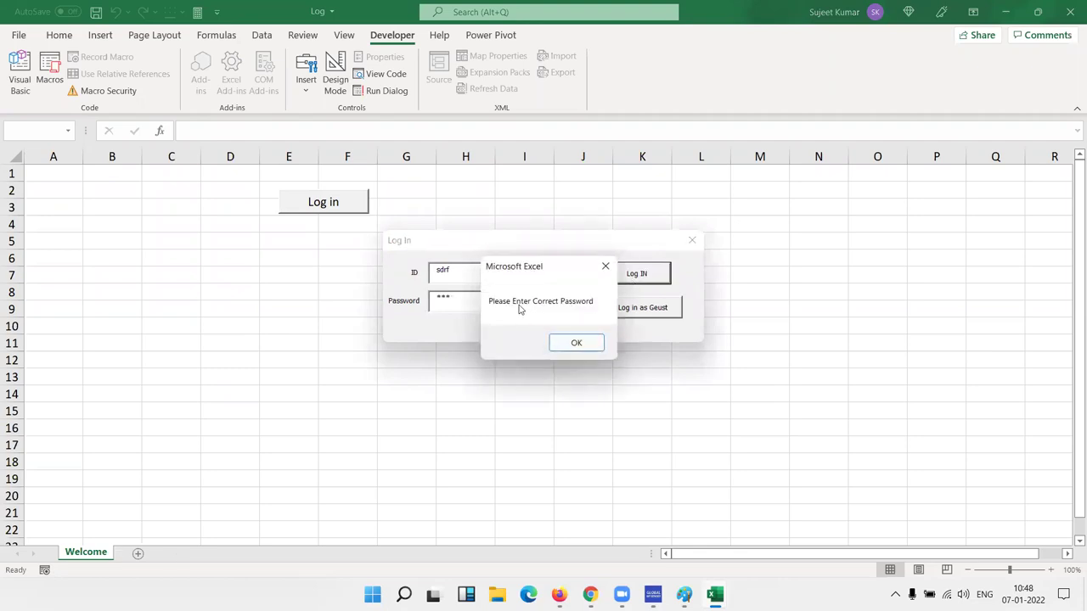
{"action": "left_click", "coordinate": [576, 343]}
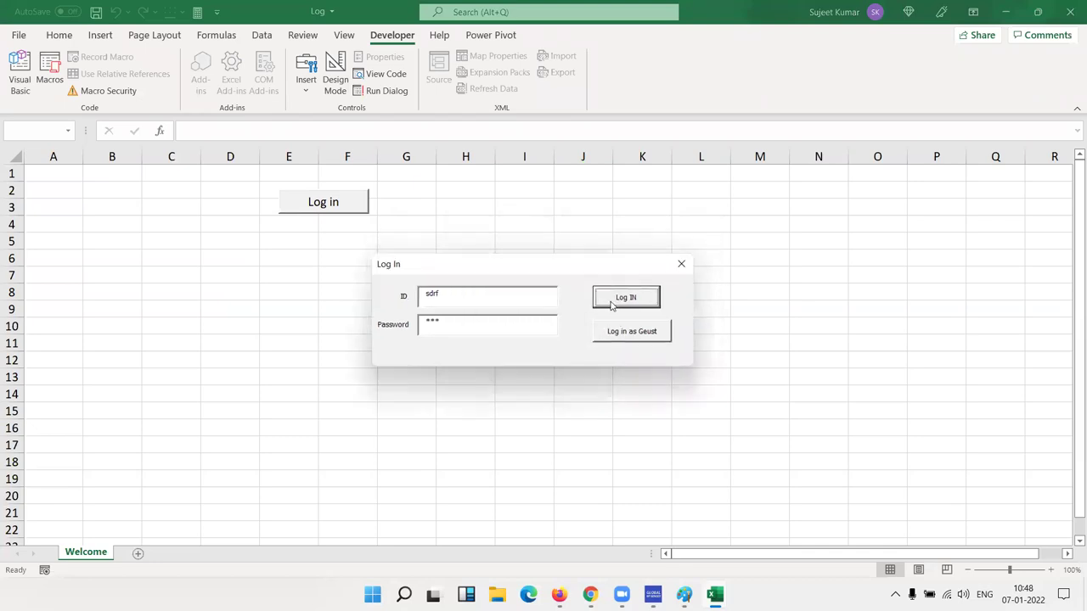
{"action": "left_click", "coordinate": [620, 314]}
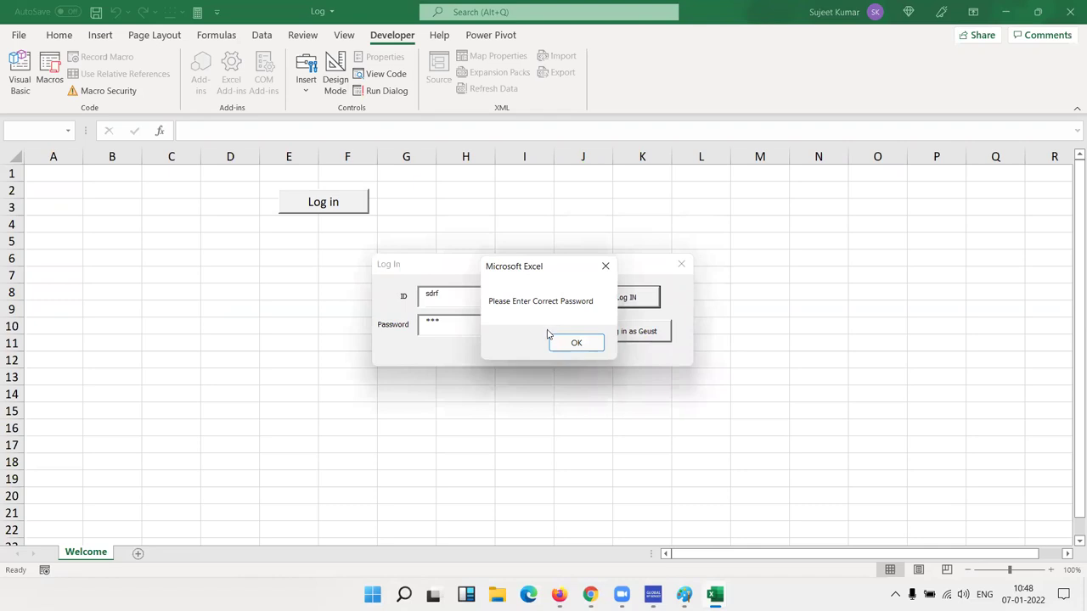
{"action": "left_click", "coordinate": [575, 343]}
- Log in as user with its password; the sheet opens but the warning still appears twice
{"action": "left_click", "coordinate": [471, 296]}
{"action": "left_click_drag", "start_coordinate": [471, 297], "coordinate": [372, 295]}
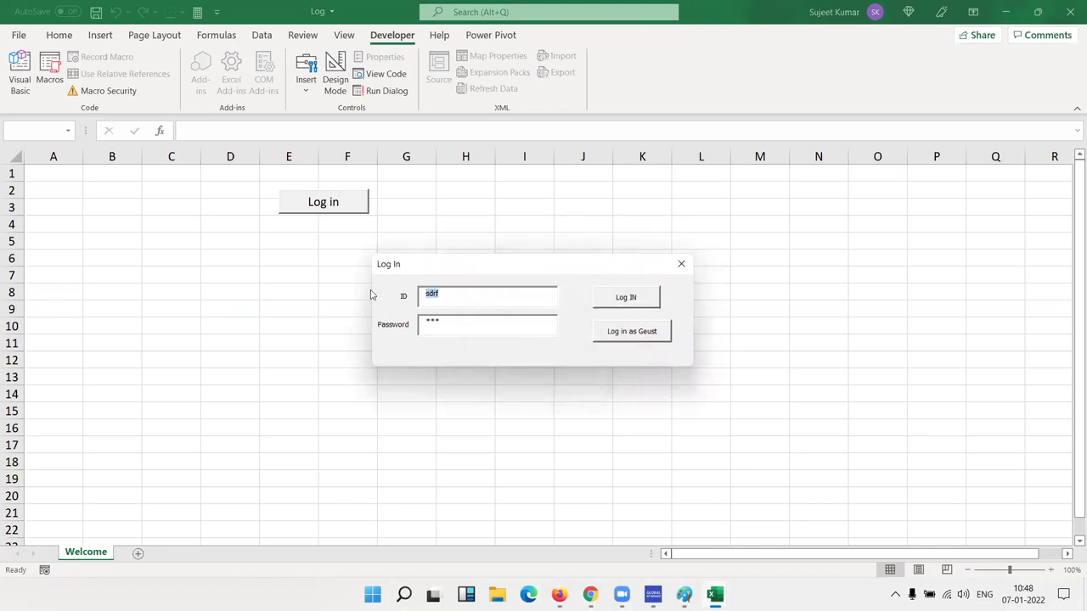
{"action": "type", "text": "use"}
{"action": "key", "text": "Tab"}
{"action": "type", "text": "1234"}
{"action": "left_click", "coordinate": [614, 308]}
{"action": "left_click", "coordinate": [583, 346]}
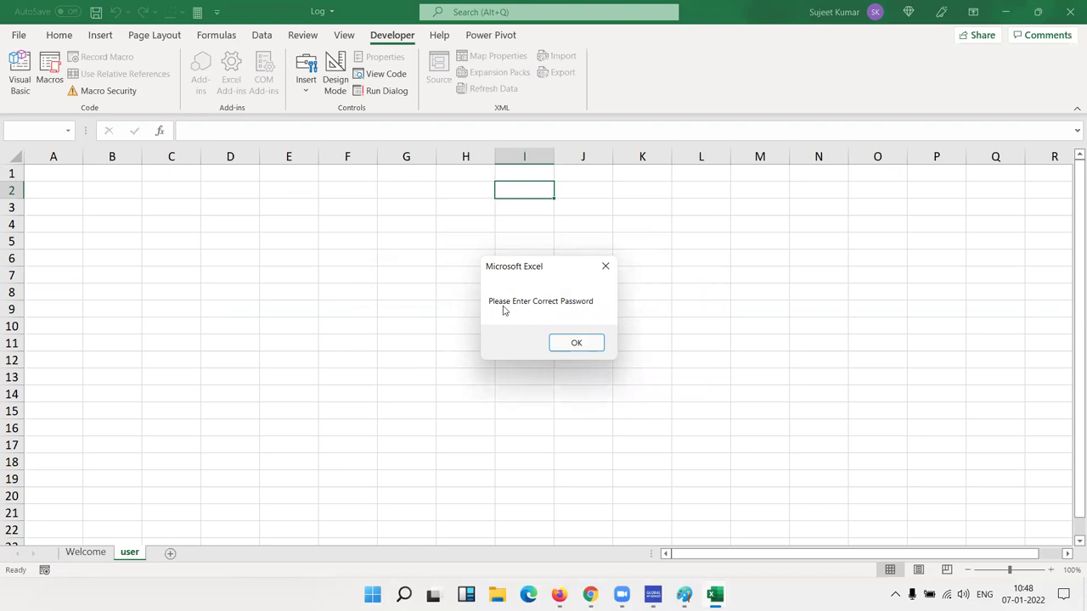
{"action": "left_click", "coordinate": [576, 342]}
- Return to the VBA editor and open the Log IN button's click code
{"action": "key", "text": "alt+F11"}
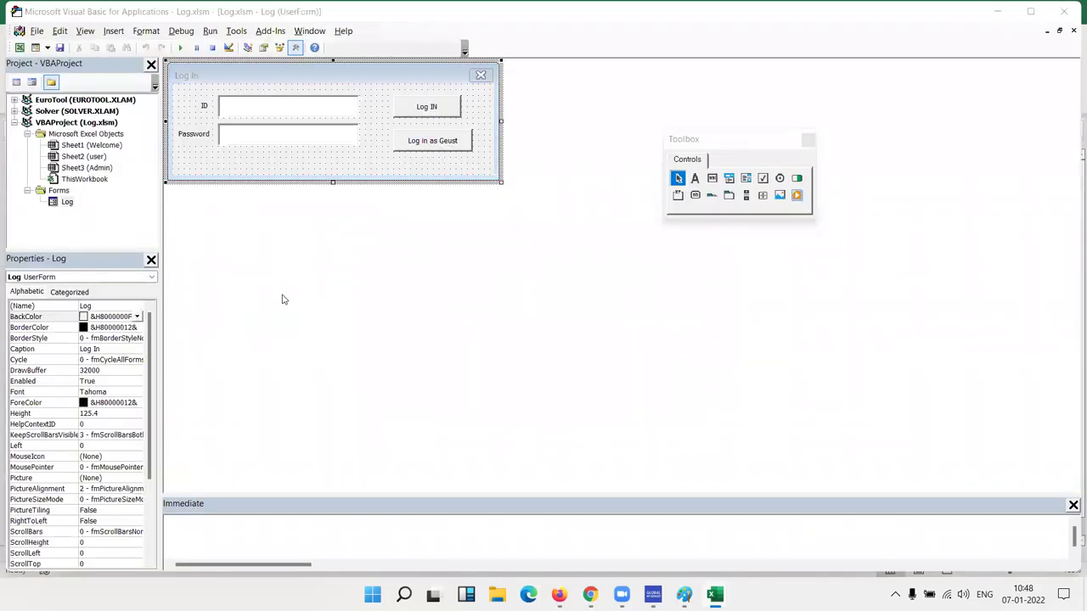
{"action": "key", "text": "alt+Tab"}
{"action": "key", "text": "Tab"}
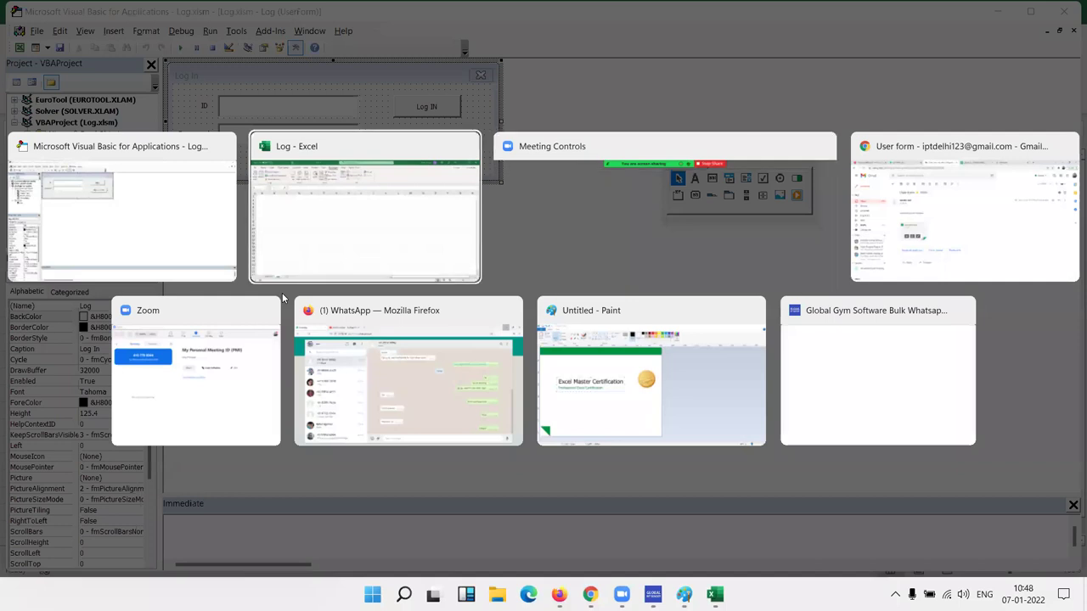
{"action": "left_click", "coordinate": [304, 252]}
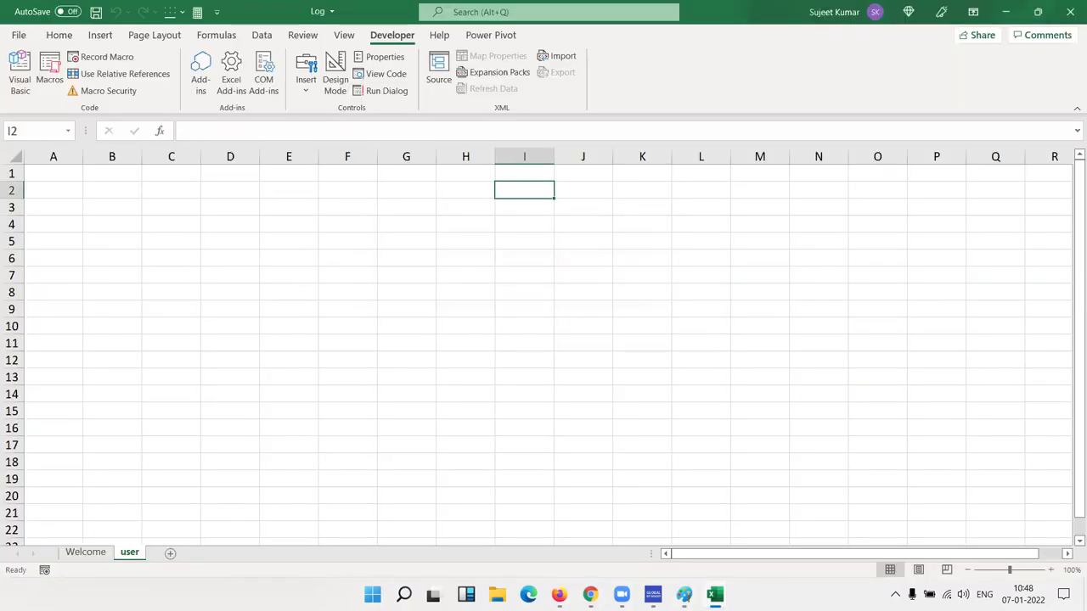
{"action": "mouse_move", "coordinate": [715, 594]}
{"action": "left_click", "coordinate": [760, 560]}
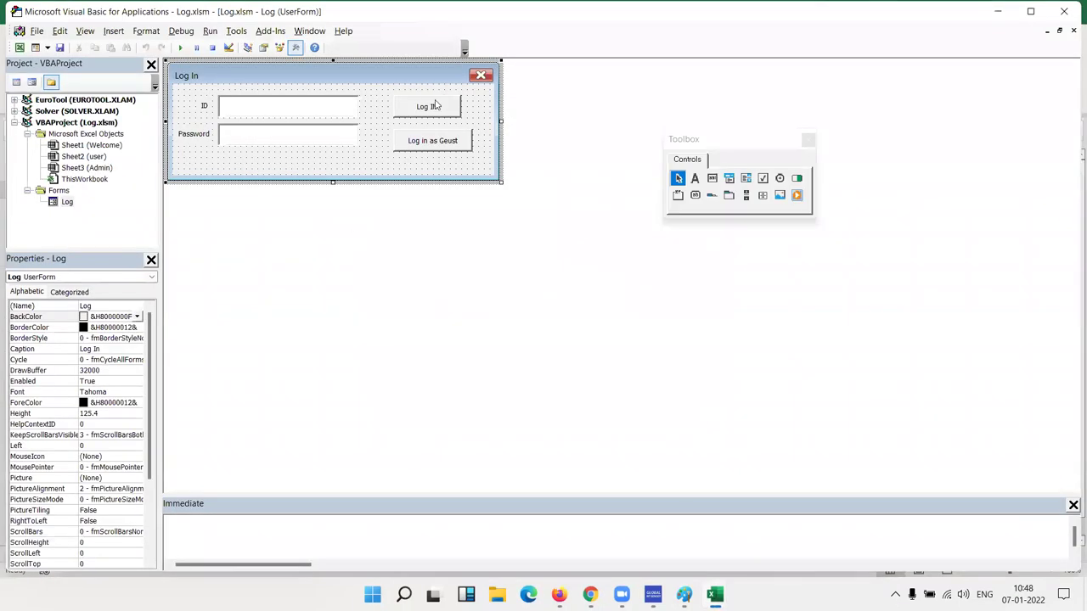
{"action": "double_click", "coordinate": [435, 105]}
- Change Exit For to Exit Sub in the successful-login block
{"action": "left_click", "coordinate": [237, 286]}
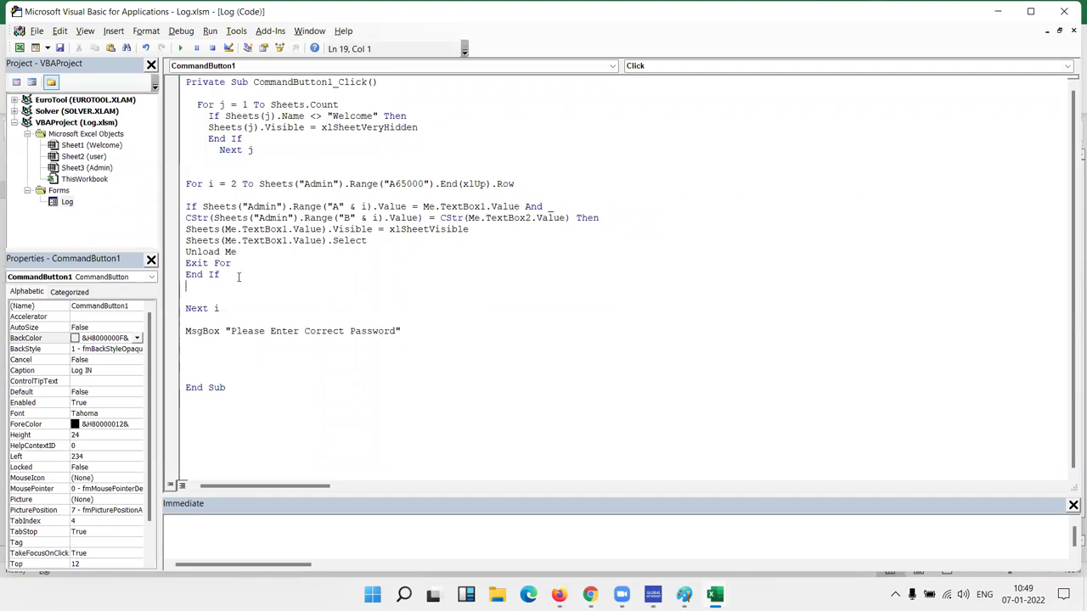
{"action": "left_click_drag", "start_coordinate": [231, 264], "coordinate": [186, 264]}
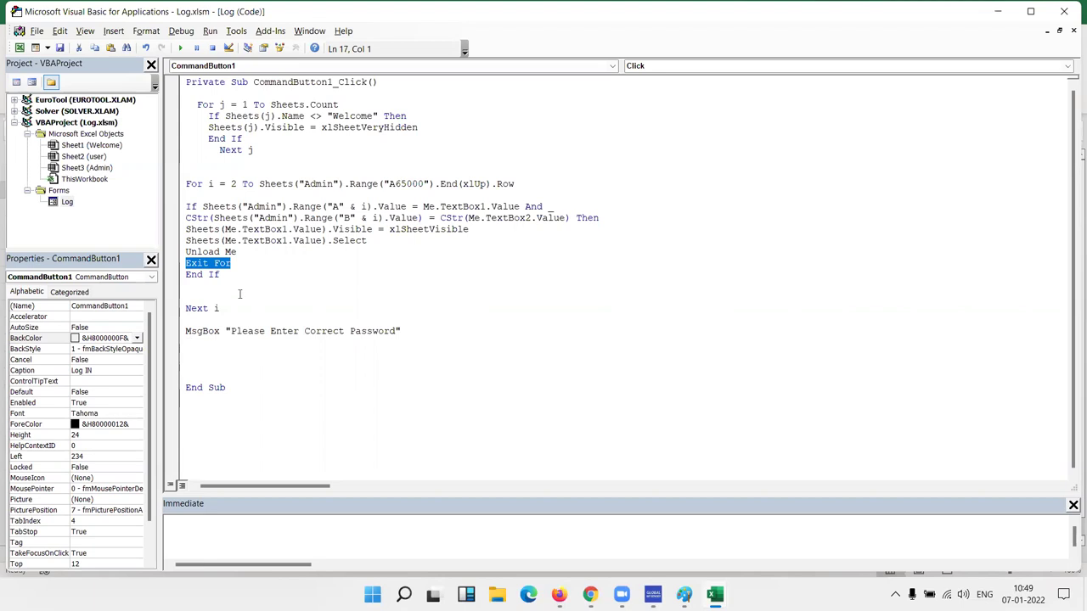
{"action": "double_click", "coordinate": [241, 266]}
{"action": "left_click_drag", "start_coordinate": [248, 251], "coordinate": [192, 217]}
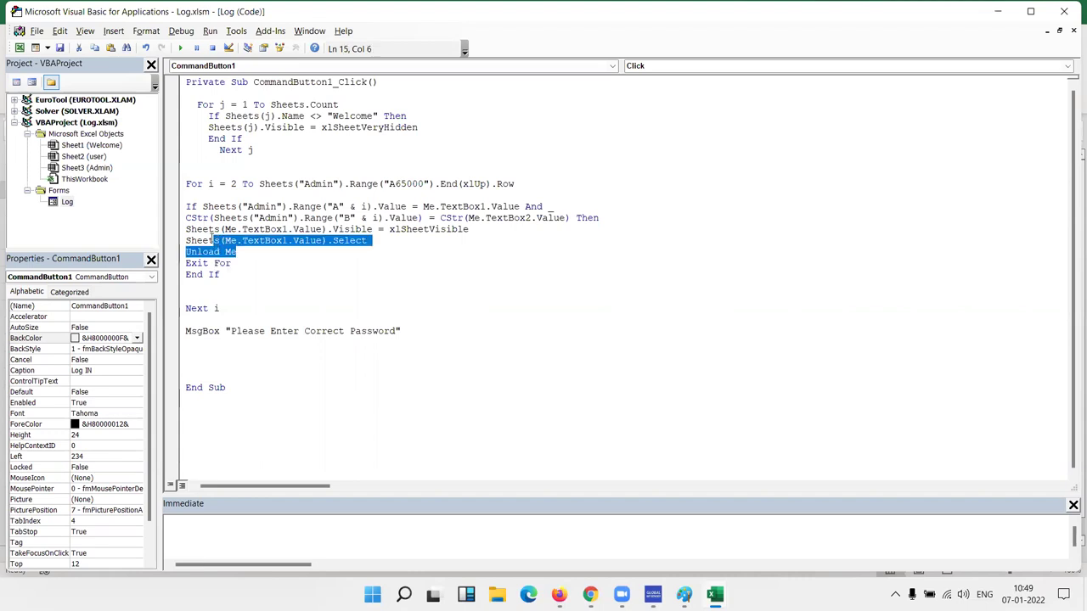
{"action": "double_click", "coordinate": [253, 266]}
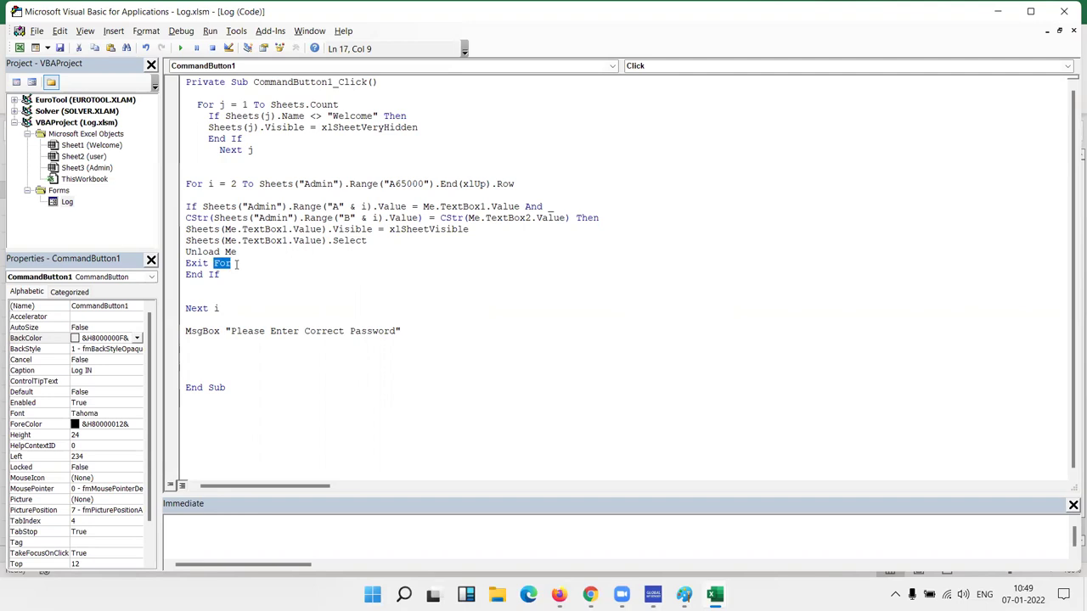
{"action": "key", "text": "BackSpace"}
{"action": "key", "text": "BackSpace"}
{"action": "key", "text": "BackSpace"}
{"action": "type", "text": "t su"}
{"action": "type", "text": "b"}
- Test the Log In form with a wrong ID and password, dismissing the warning
{"action": "key", "text": "alt+F11"}
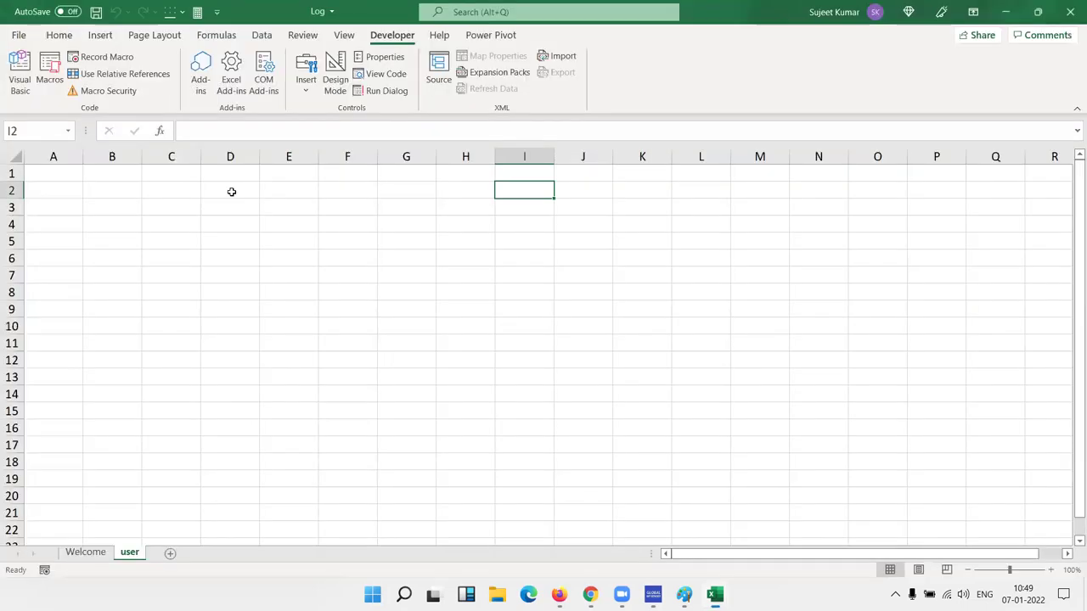
{"action": "key", "text": "alt+F11"}
{"action": "key", "text": "alt+F11"}
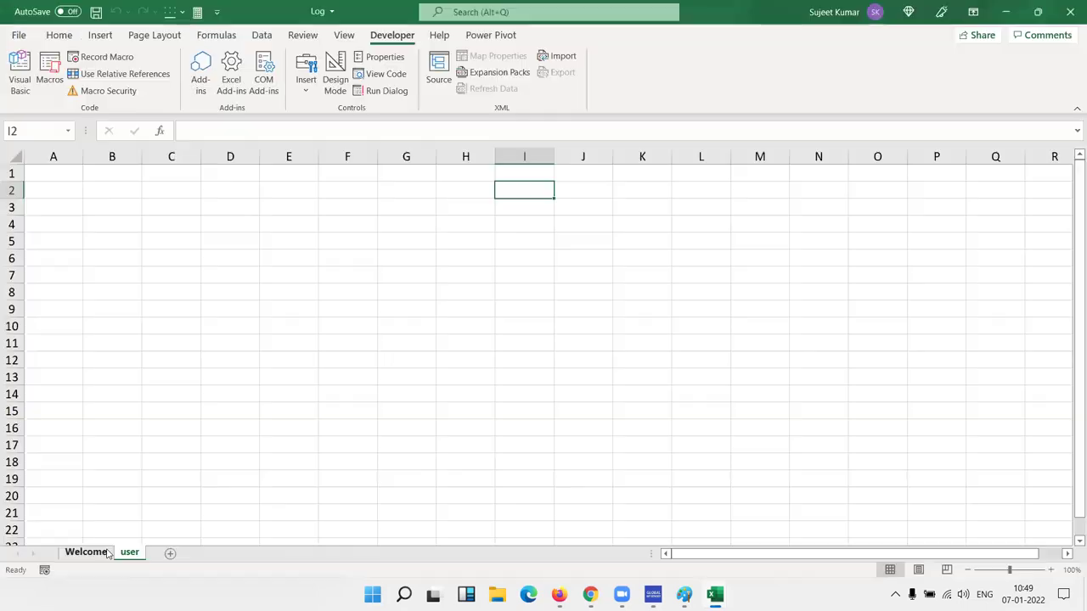
{"action": "left_click", "coordinate": [325, 204]}
{"action": "type", "text": "sdfsd"}
{"action": "left_click", "coordinate": [537, 301]}
{"action": "type", "text": "sdf"}
{"action": "left_click", "coordinate": [648, 277]}
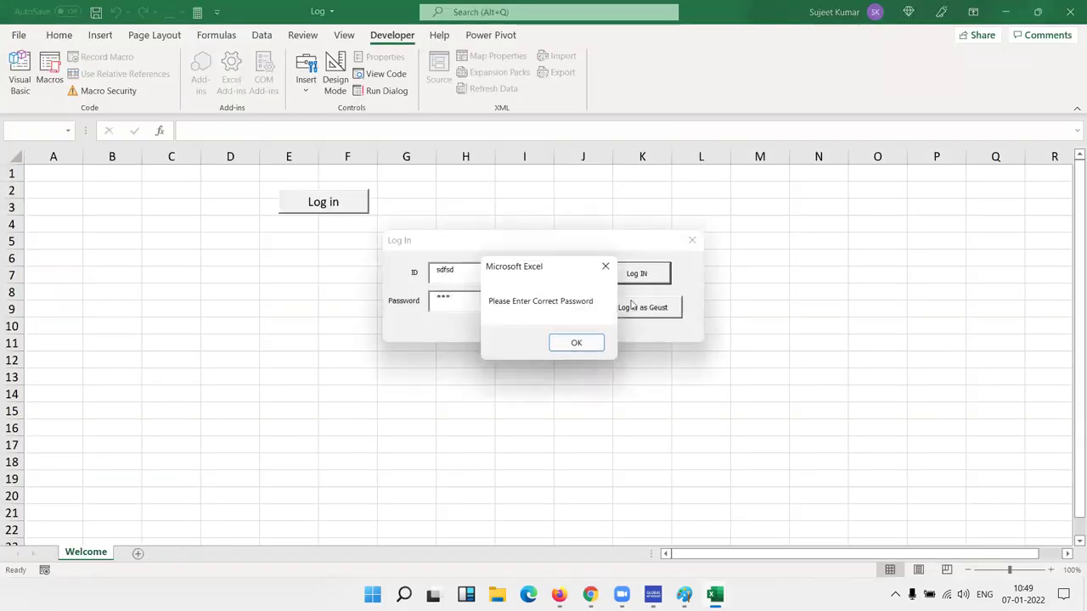
{"action": "left_click", "coordinate": [574, 342]}
- Log in as user with its password to open the user sheet without a warning
{"action": "double_click", "coordinate": [456, 270]}
{"action": "type", "text": "user"}
{"action": "key", "text": "Tab"}
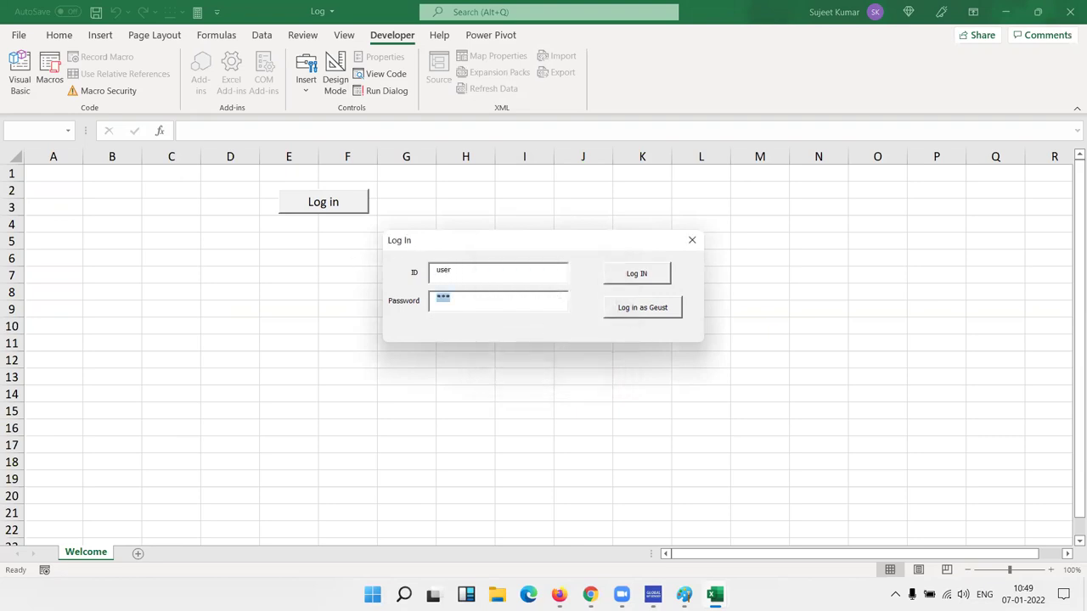
{"action": "type", "text": "1234"}
{"action": "left_click", "coordinate": [637, 274]}
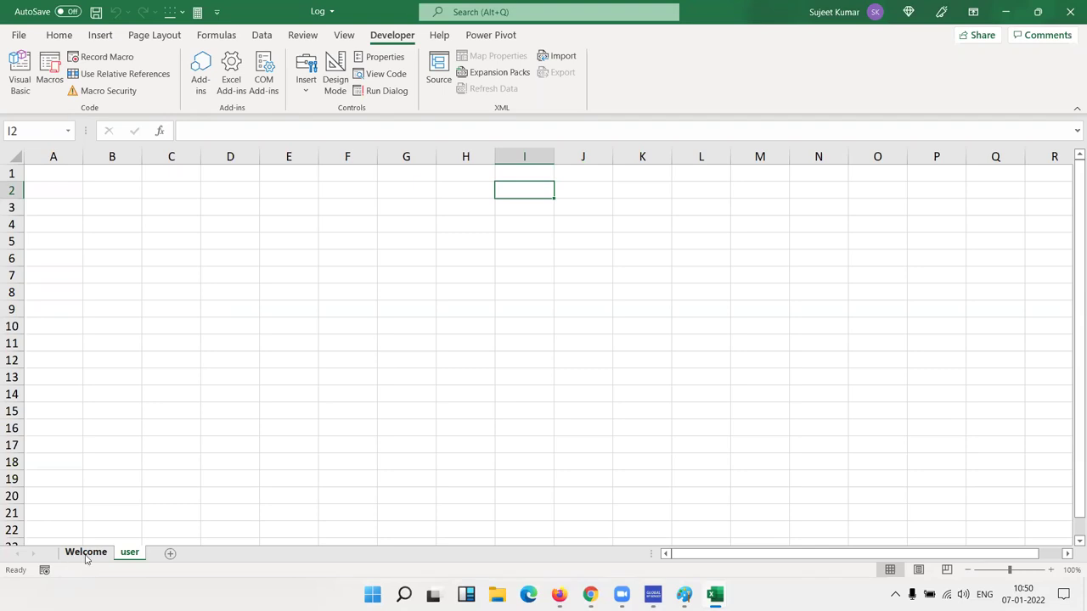
- Return to the Welcome sheet and close the workbook
{"action": "left_click", "coordinate": [88, 553]}
{"action": "key", "text": "alt"}
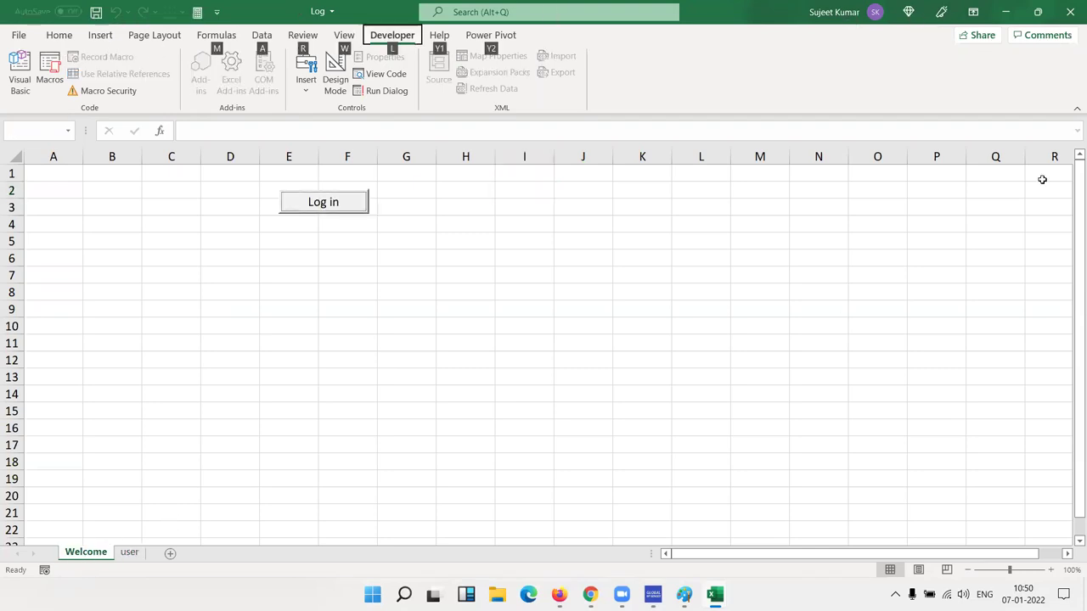
{"action": "key", "text": "alt+F11"}
{"action": "key", "text": "alt+F11"}
{"action": "left_click", "coordinate": [764, 226]}
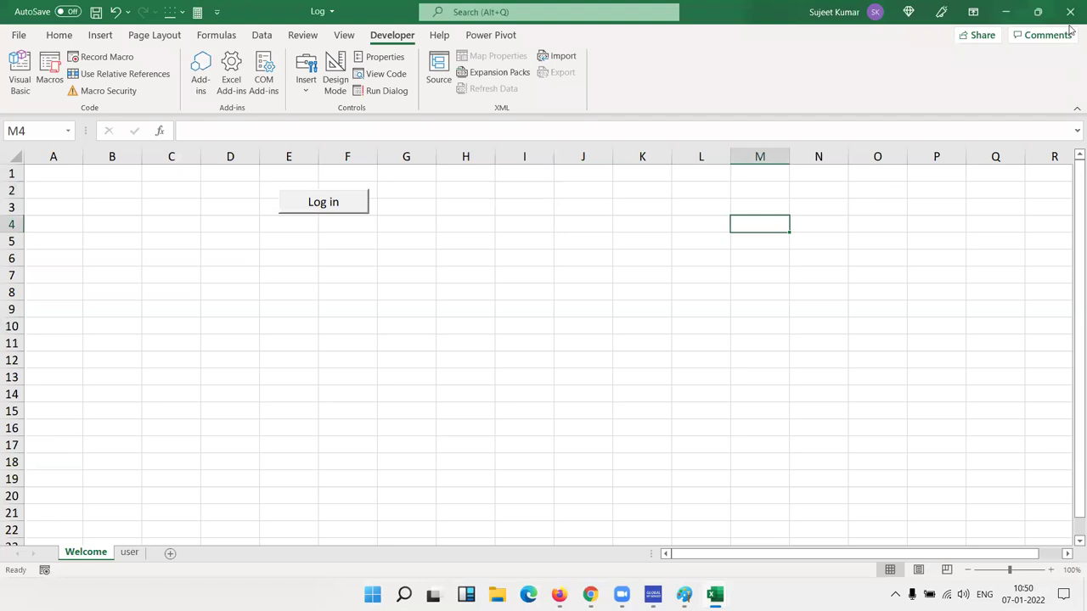
{"action": "left_click", "coordinate": [1069, 12]}
- Save Log.xlsm on closing, relaunch Excel from Start with 'ex', and reopen Log from Recent
{"action": "left_click", "coordinate": [501, 312]}
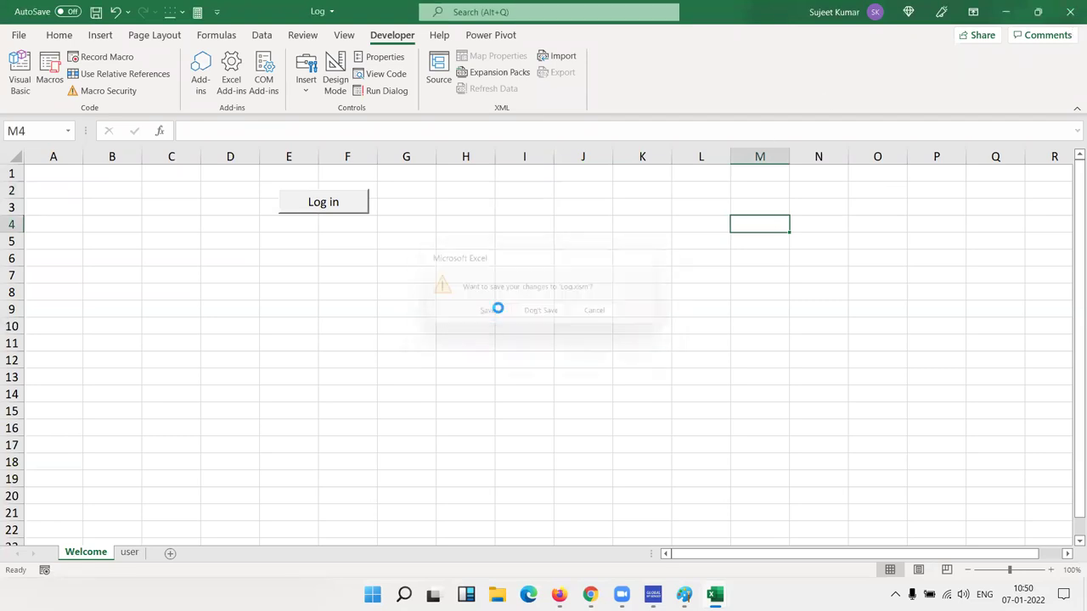
{"action": "key", "text": "super"}
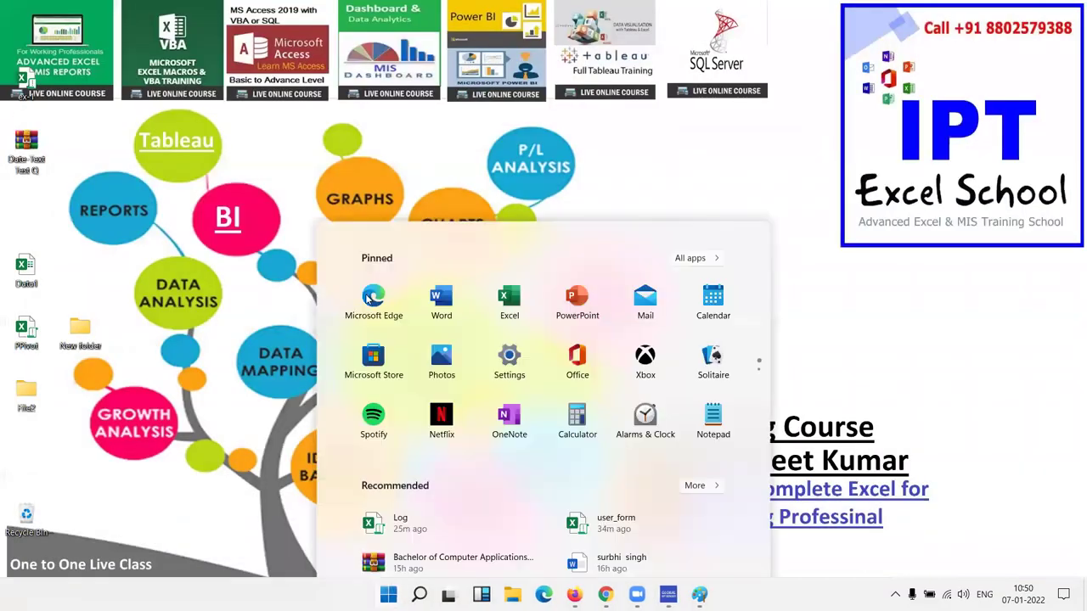
{"action": "type", "text": "ex"}
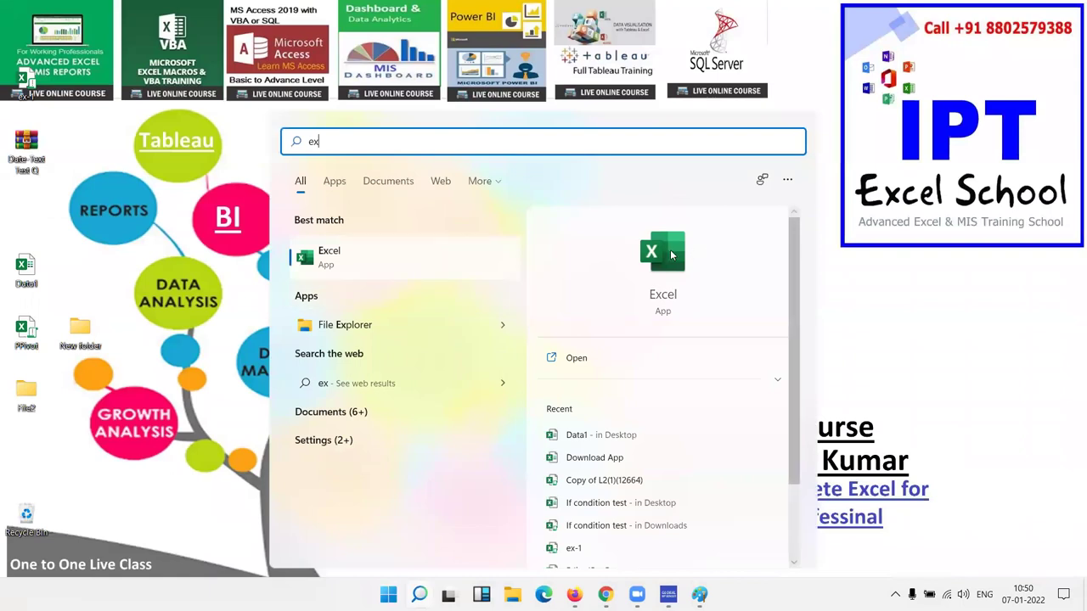
{"action": "left_click", "coordinate": [670, 249]}
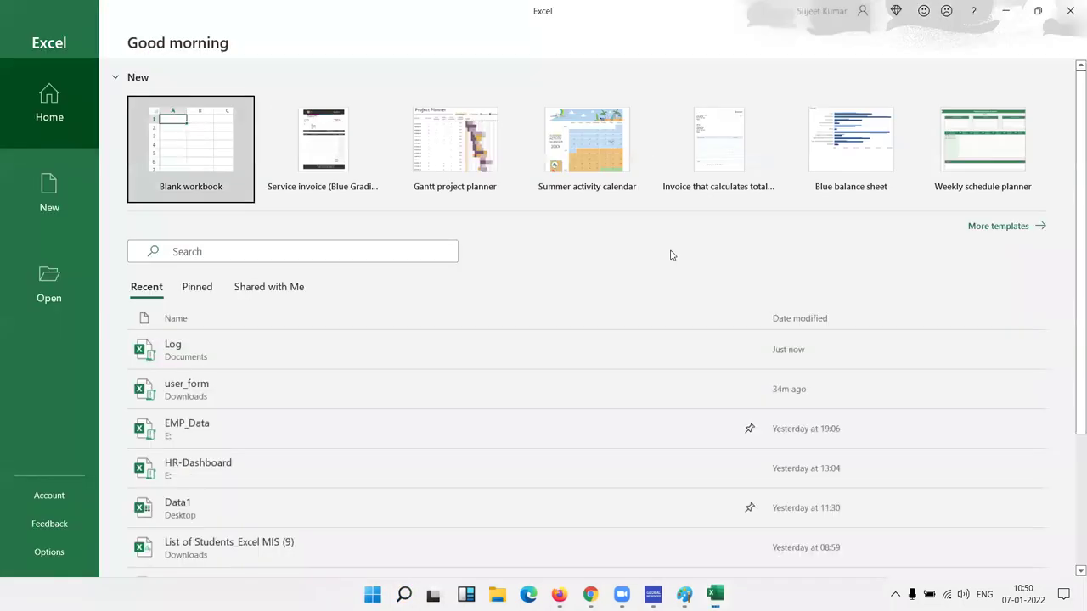
{"action": "left_click", "coordinate": [211, 353]}
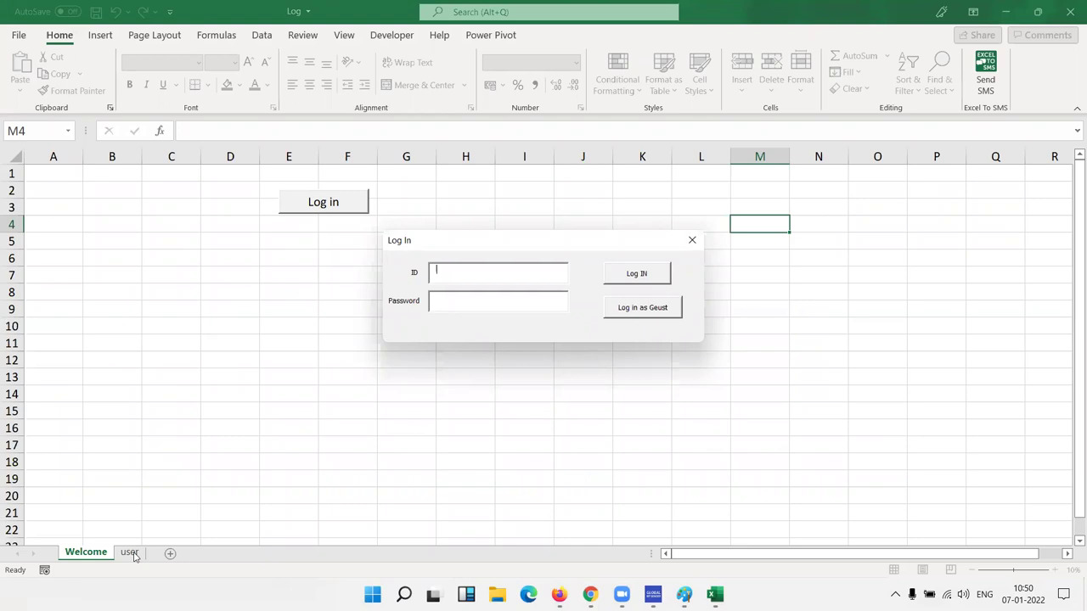
- Log in as user in the reopened workbook, then flip between the Welcome and user sheets
{"action": "type", "text": "user"}
{"action": "left_click_drag", "start_coordinate": [537, 245], "coordinate": [357, 245]}
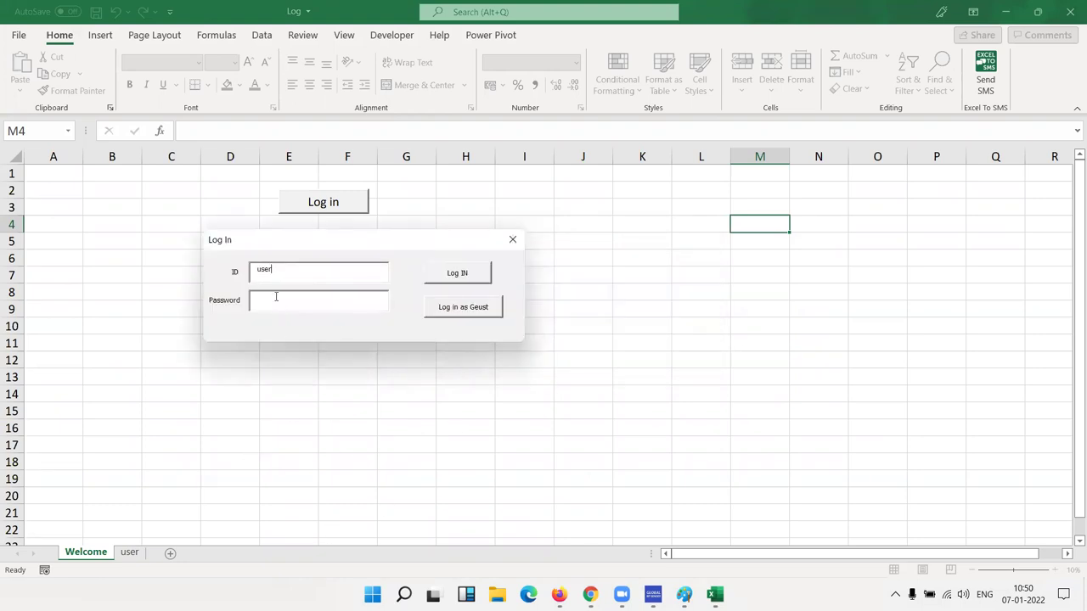
{"action": "type", "text": "ser"}
{"action": "left_click", "coordinate": [457, 273]}
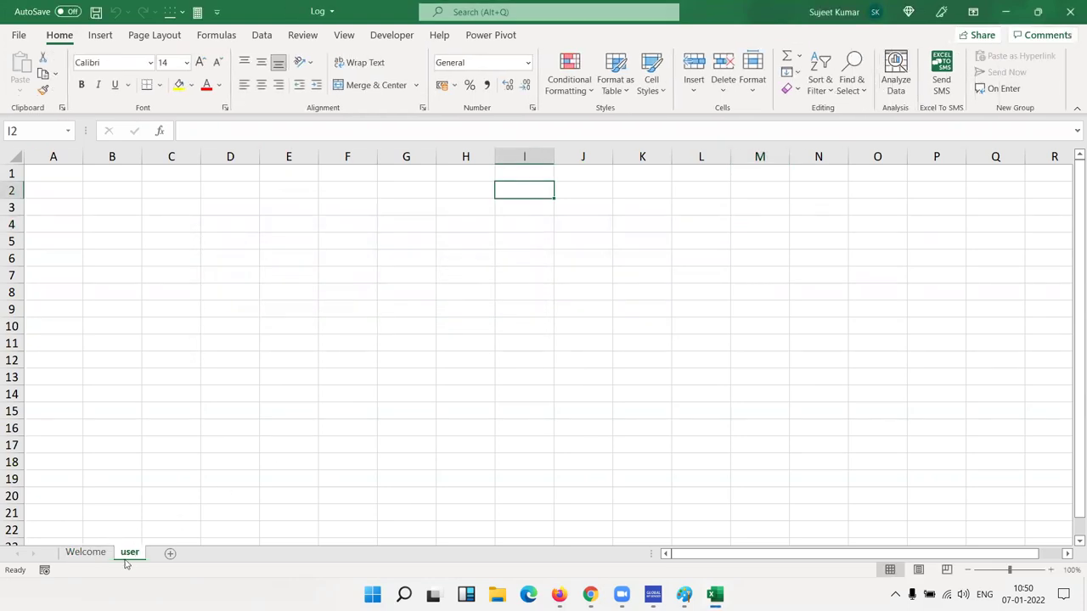
{"action": "left_click", "coordinate": [114, 555]}
{"action": "left_click", "coordinate": [126, 554]}
- Paste the For j sheet-hiding loop into ThisWorkbook's Workbook_Open before Log.Show
{"action": "left_click", "coordinate": [86, 553]}
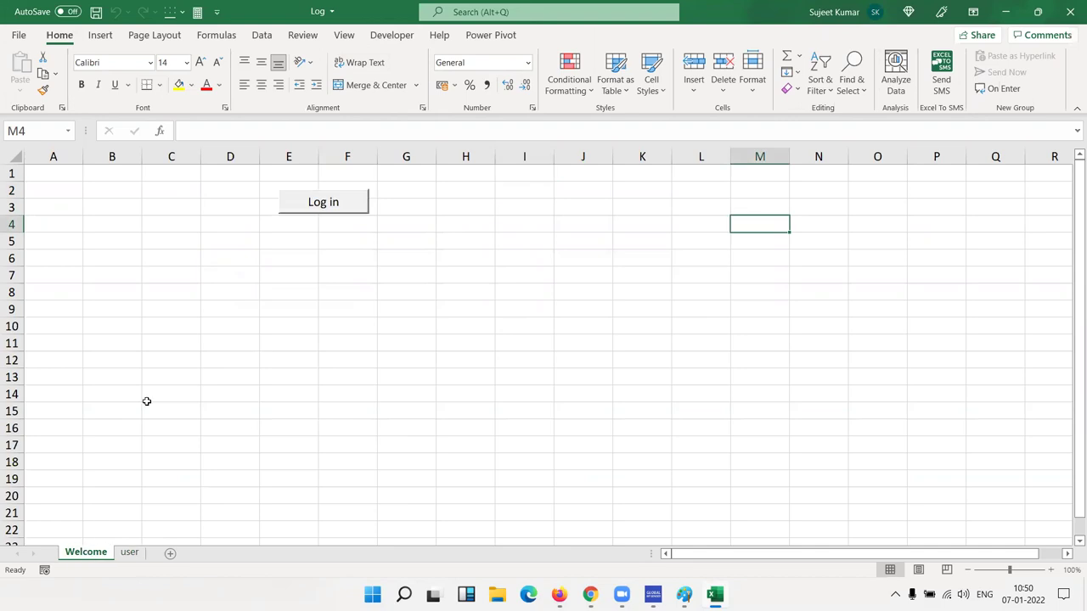
{"action": "left_click", "coordinate": [391, 35]}
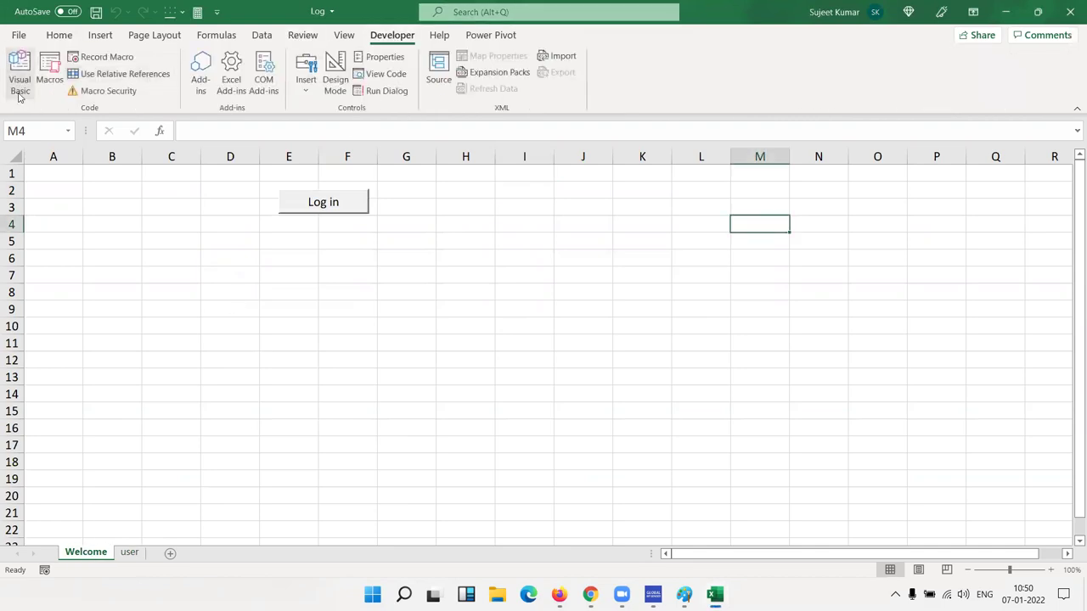
{"action": "left_click", "coordinate": [20, 83]}
{"action": "left_click_drag", "start_coordinate": [265, 153], "coordinate": [191, 106]}
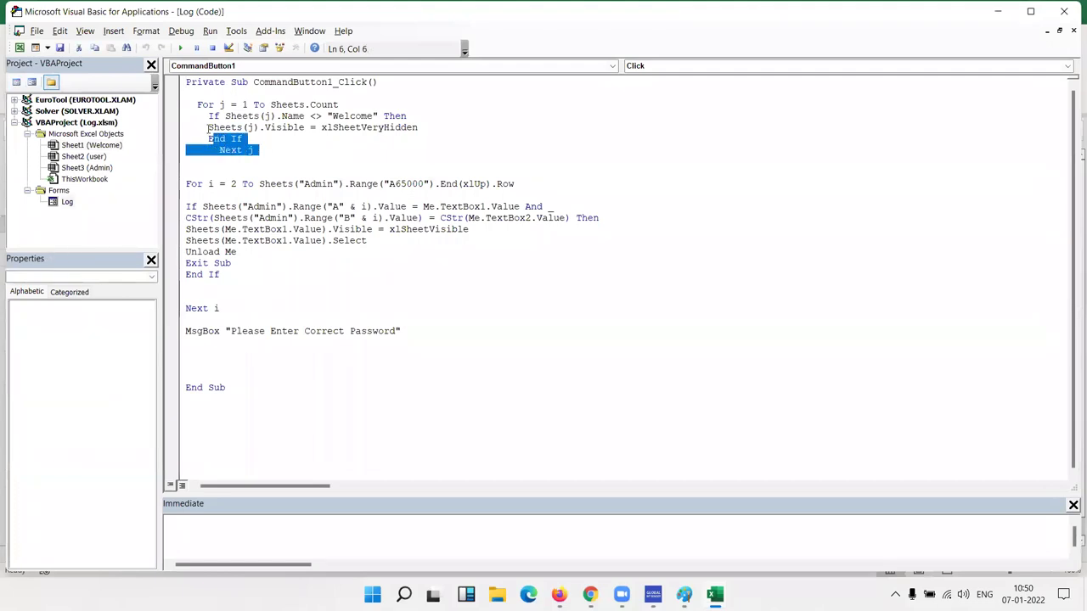
{"action": "left_click", "coordinate": [88, 179]}
{"action": "double_click", "coordinate": [88, 180]}
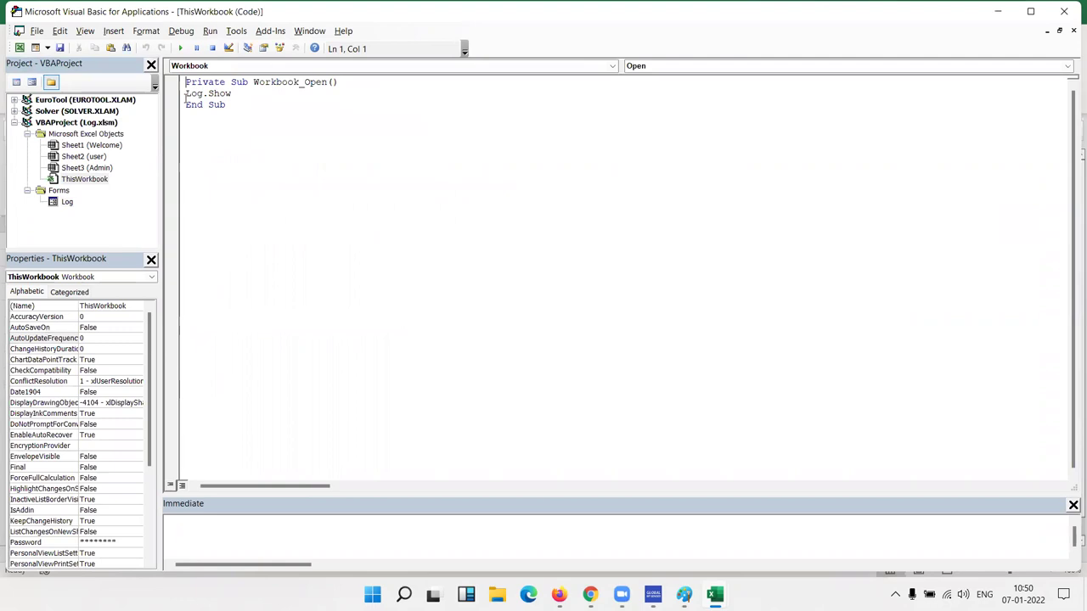
{"action": "key", "text": "Return"}
{"action": "key", "text": "Return"}
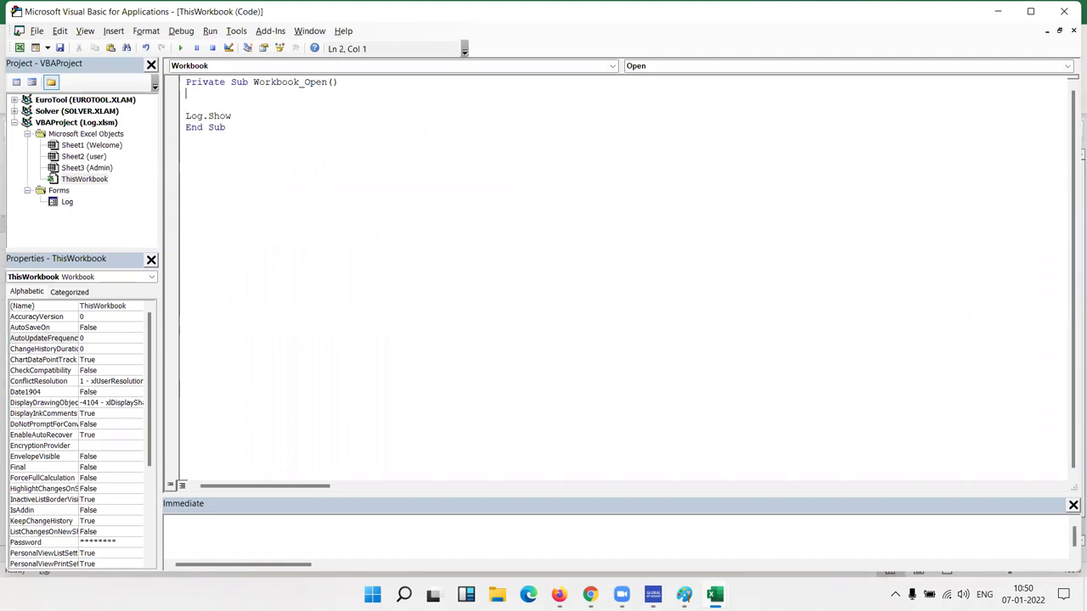
{"action": "type", "text": "For j = 1 To Sheets.Count     If Sheets(j).Name <> \"Welcome\" Then     Sheets(j).Visible = xlSheetVeryHidden     End If       Next j"}
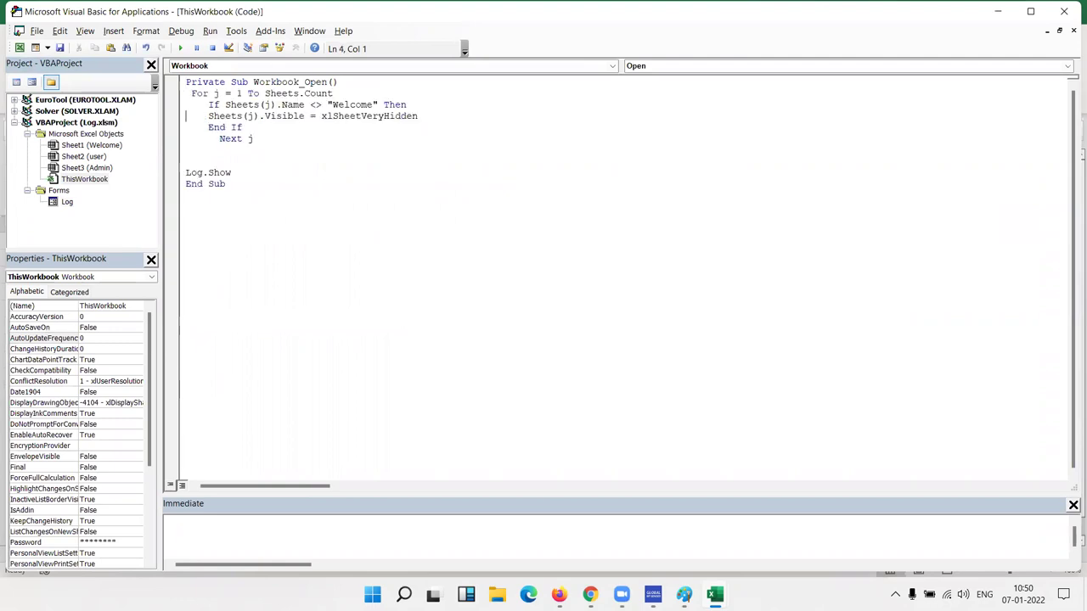
{"action": "left_click", "coordinate": [238, 205]}
{"action": "left_click_drag", "start_coordinate": [286, 154], "coordinate": [170, 96]}
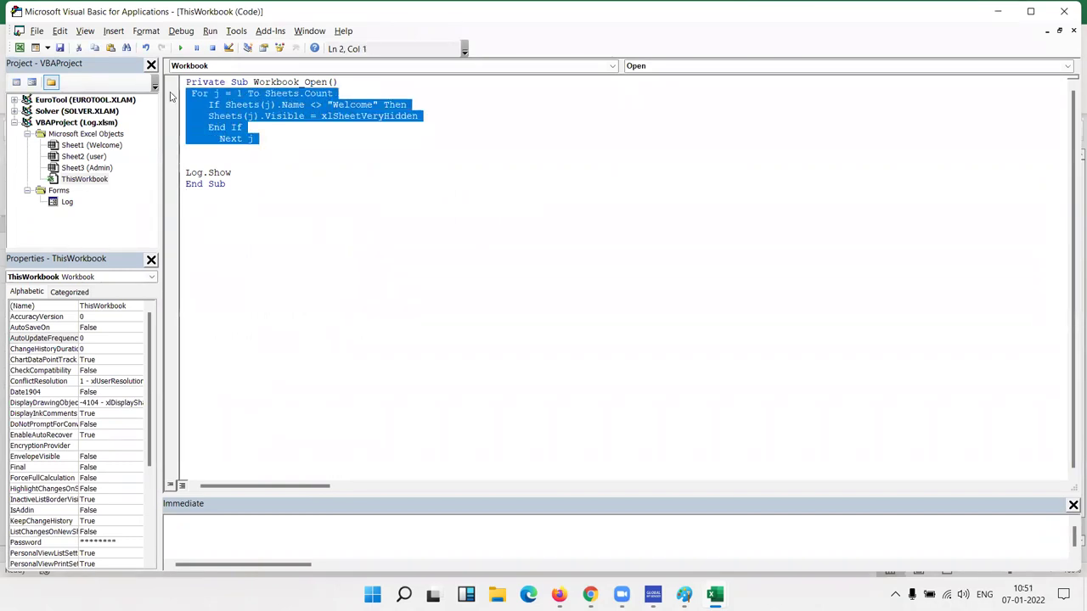
- Browse the Procedure dropdown's list of workbook events
{"action": "left_click", "coordinate": [212, 212]}
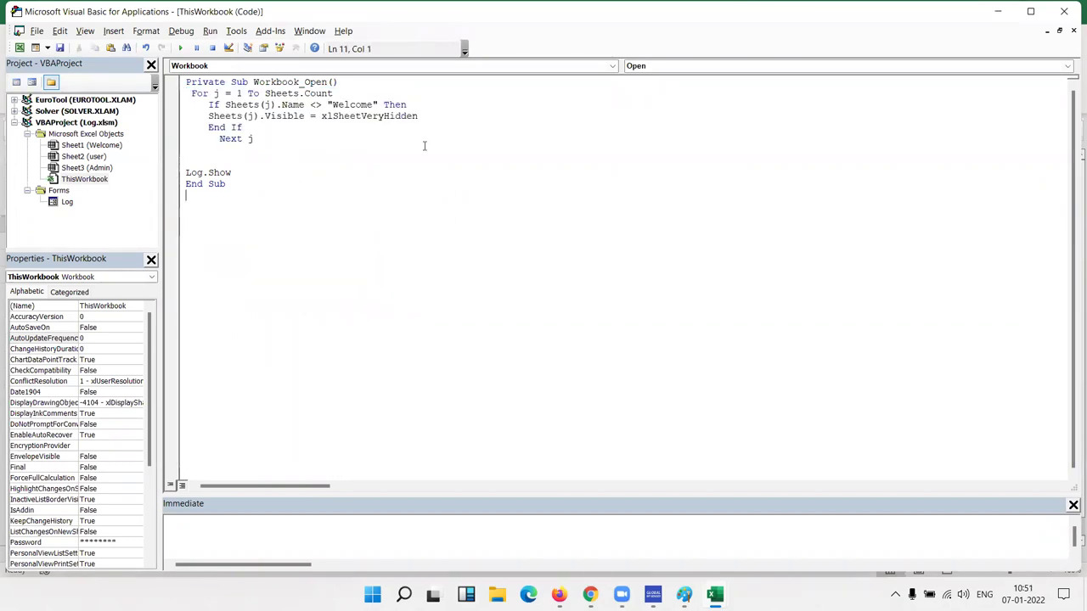
{"action": "left_click", "coordinate": [642, 65]}
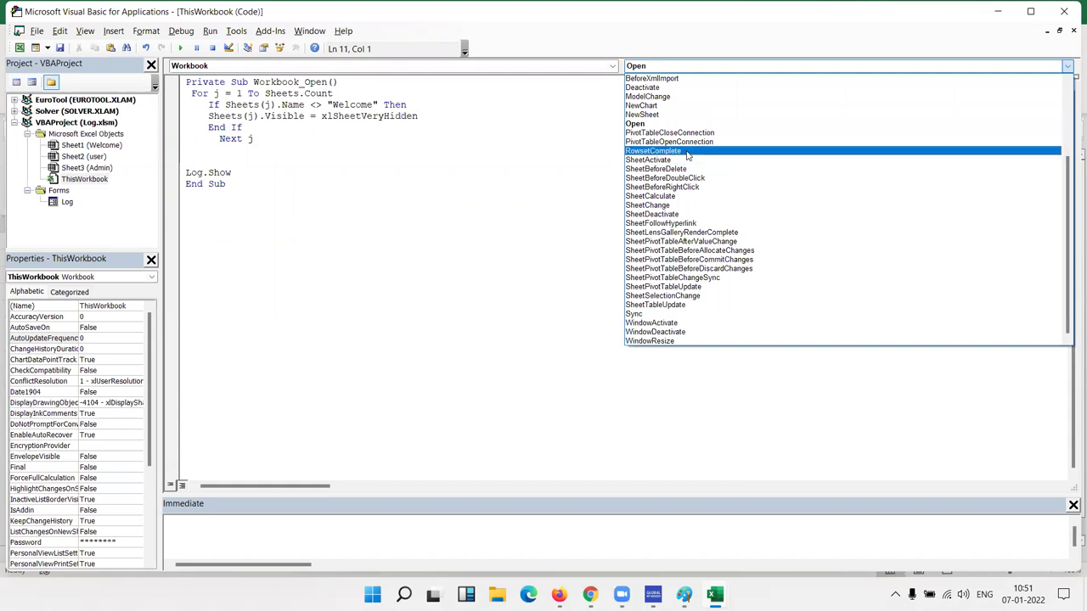
{"action": "scroll", "coordinate": [689, 151], "scroll_direction": "up", "scroll_amount": 2}
{"action": "scroll", "coordinate": [691, 141], "scroll_direction": "up", "scroll_amount": 2}
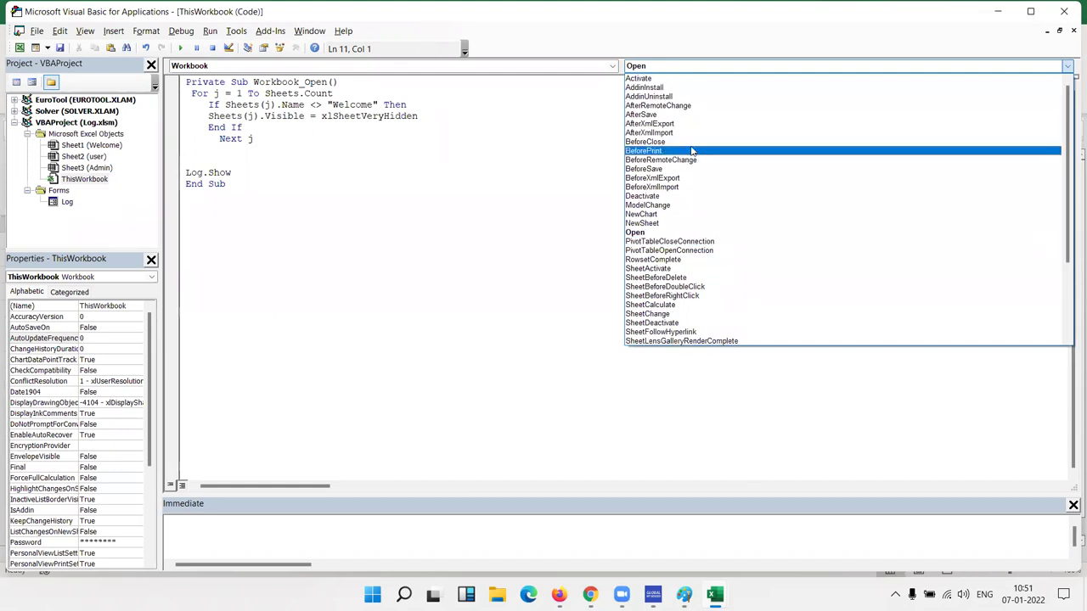
- Create Workbook_BeforeClose with the pasted sheet-hiding loop, followed by ActiveWorkbook.Save before End Sub
{"action": "left_click", "coordinate": [691, 142]}
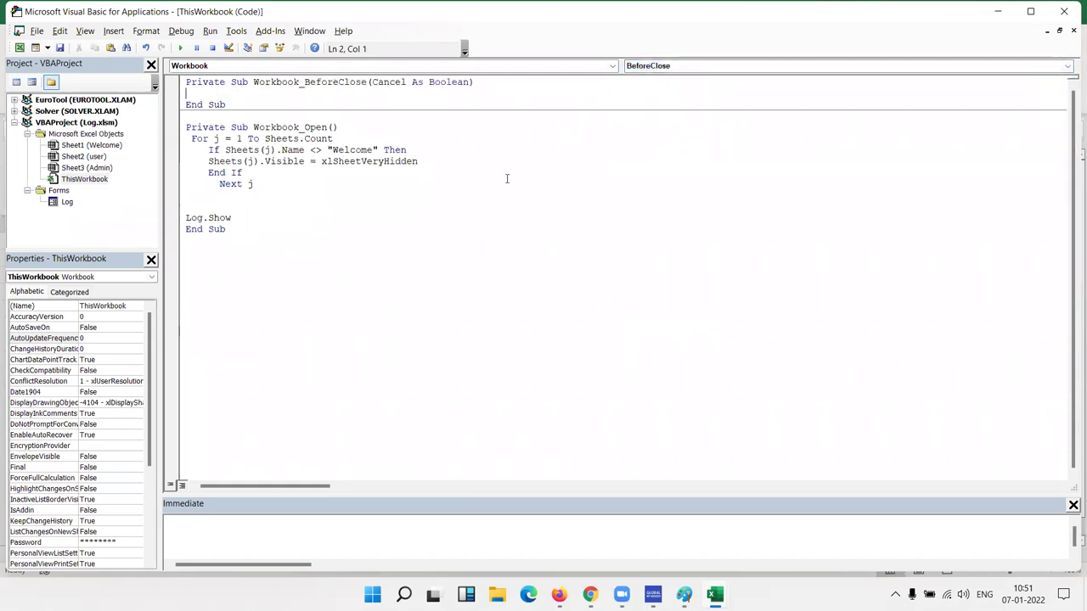
{"action": "type", "text": "For j = 1 To Sheets.Count     If Sheets(j).Name <> \"Welcome\" Then     Sheets(j).Visible = xlSheetVeryHidden     End If       Next j"}
{"action": "key", "text": "Return"}
{"action": "type", "text": "aci"}
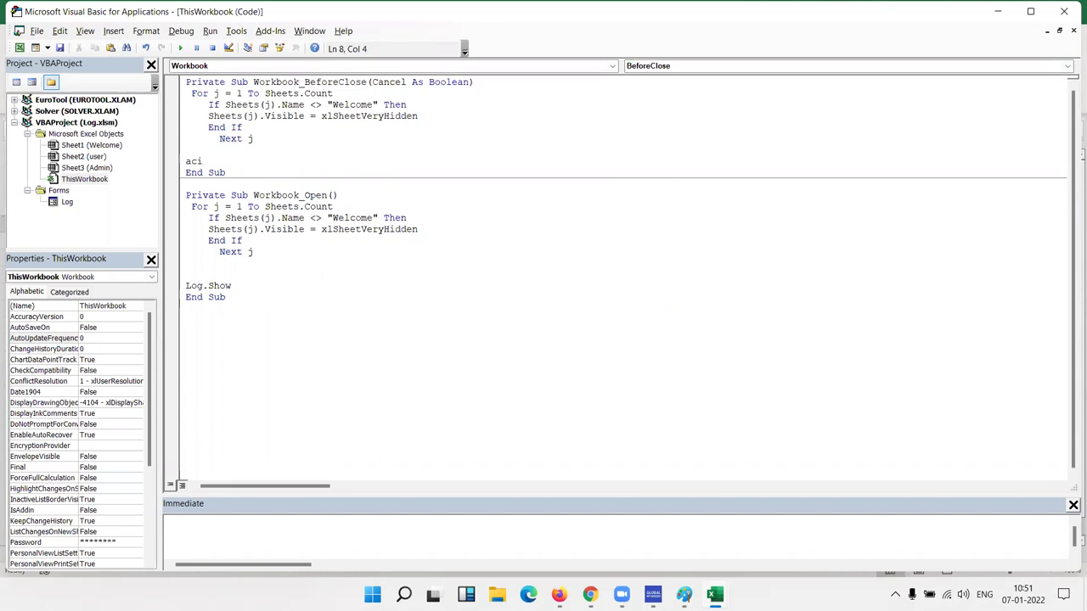
{"action": "key", "text": "BackSpace"}
{"action": "type", "text": "tives"}
{"action": "key", "text": "BackSpace"}
{"action": "type", "text": "workbook."}
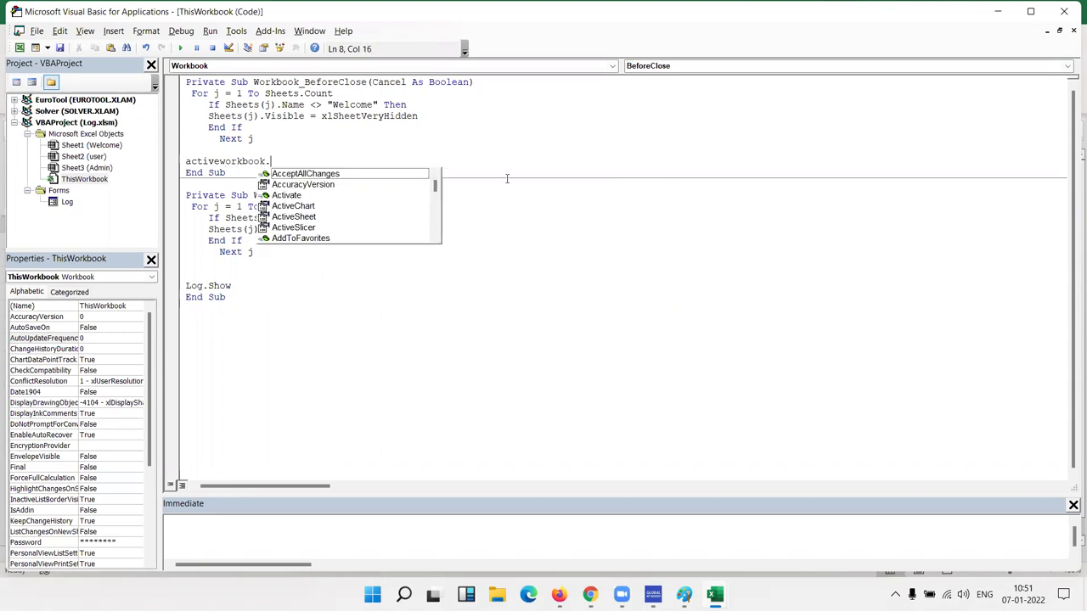
{"action": "type", "text": "s"}
{"action": "type", "text": "a"}
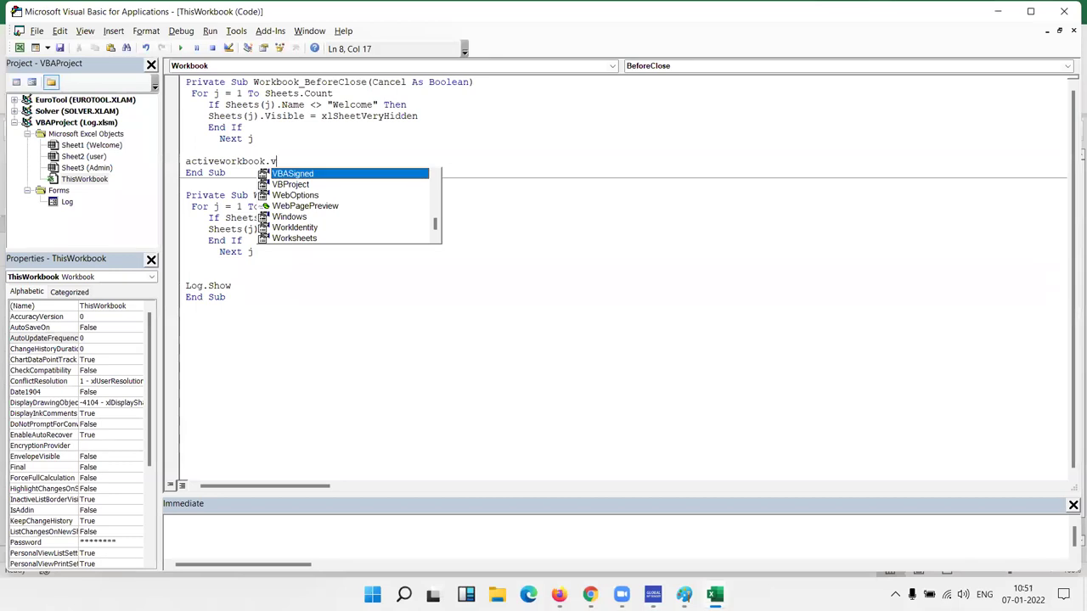
{"action": "key", "text": "Tab"}
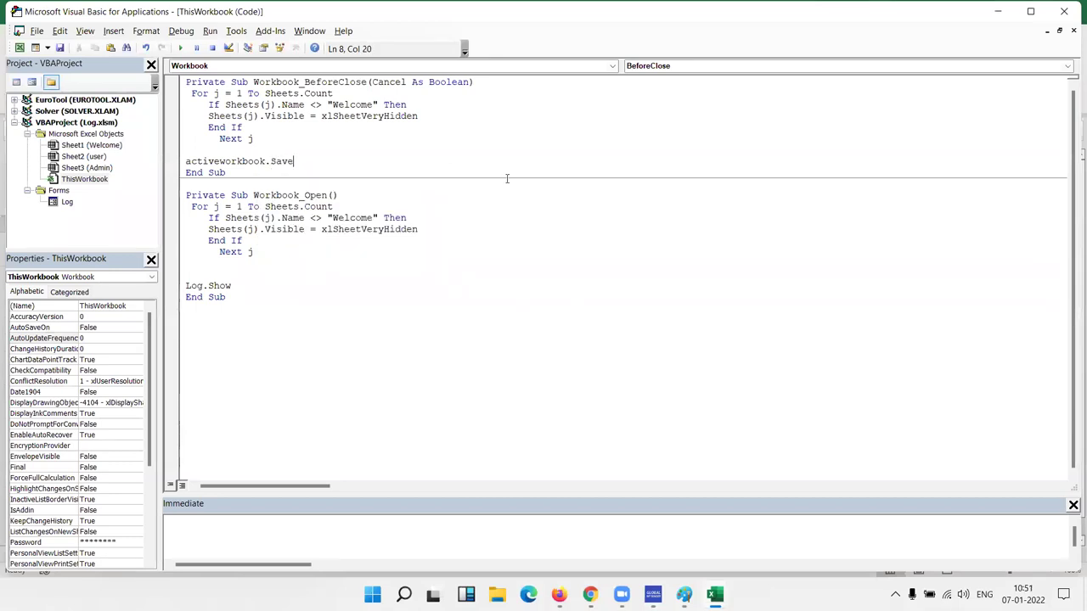
- Compare the BeforeClose hiding loop with the matching loop in Workbook_Open
{"action": "left_click", "coordinate": [543, 211]}
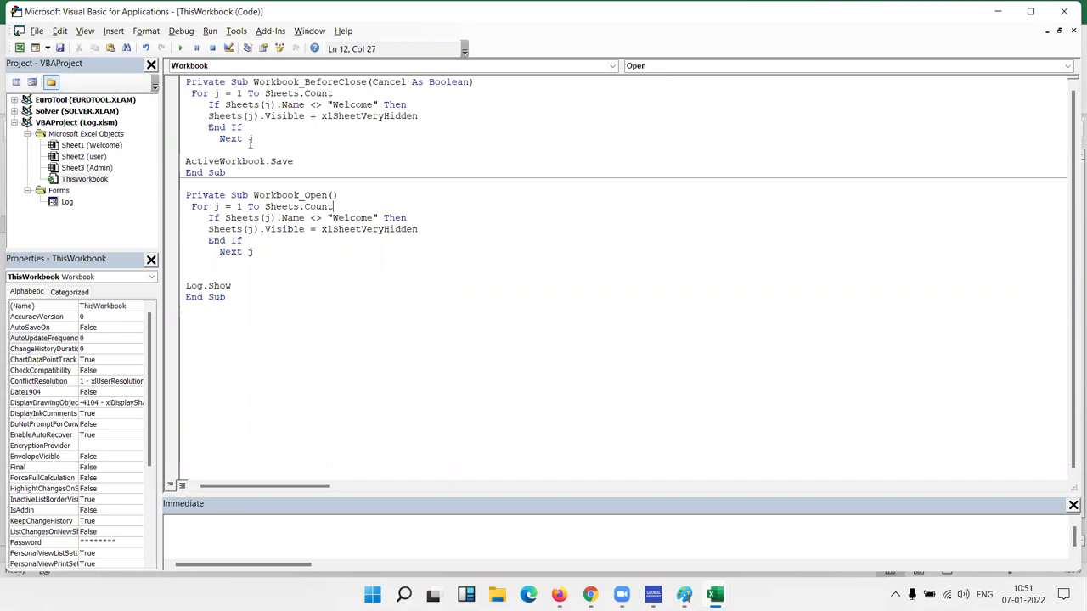
{"action": "left_click_drag", "start_coordinate": [249, 143], "coordinate": [189, 93]}
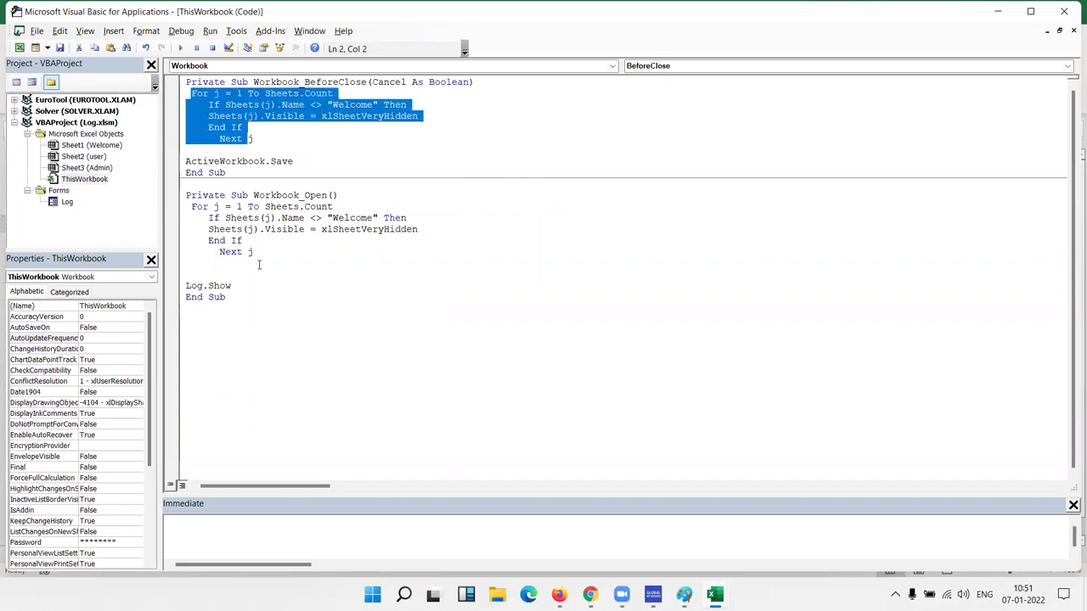
{"action": "left_click_drag", "start_coordinate": [259, 252], "coordinate": [197, 208]}
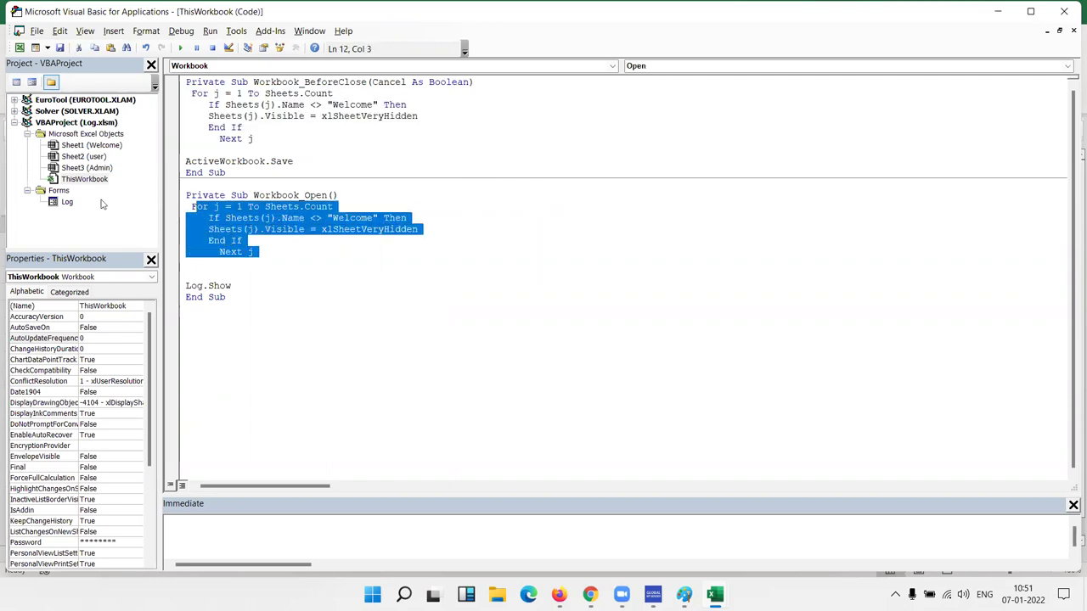
{"action": "left_click", "coordinate": [295, 273]}
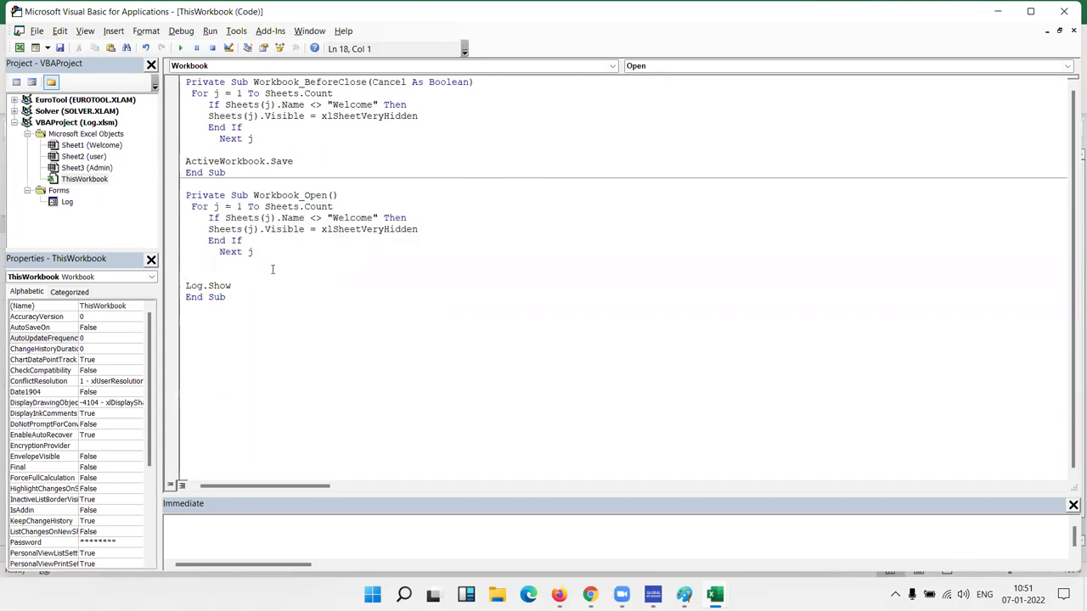
{"action": "left_click_drag", "start_coordinate": [242, 287], "coordinate": [187, 287]}
{"action": "left_click_drag", "start_coordinate": [255, 252], "coordinate": [183, 207]}
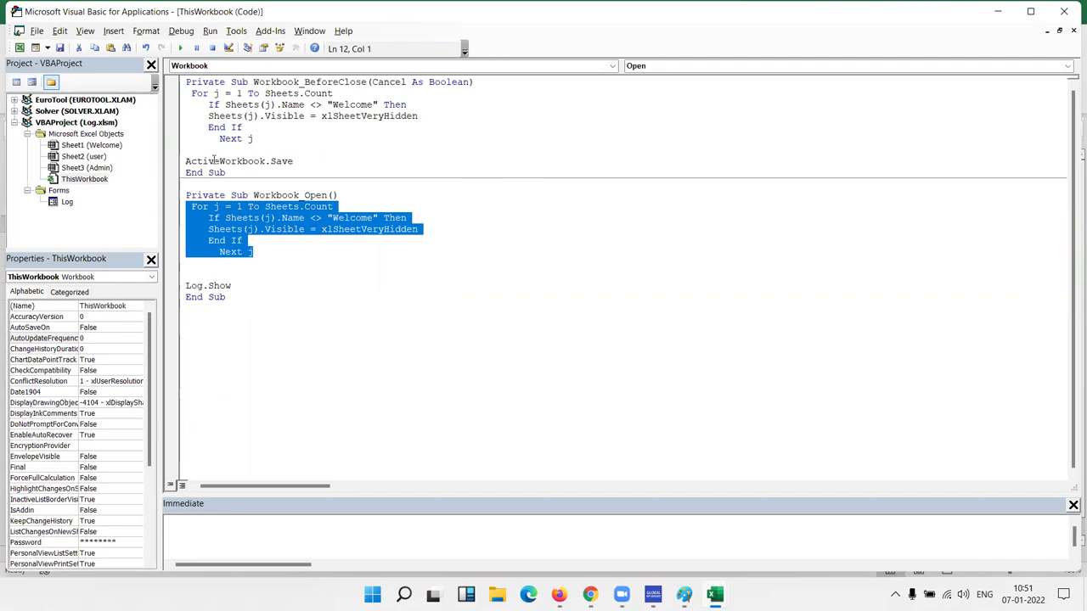
{"action": "left_click", "coordinate": [75, 207]}
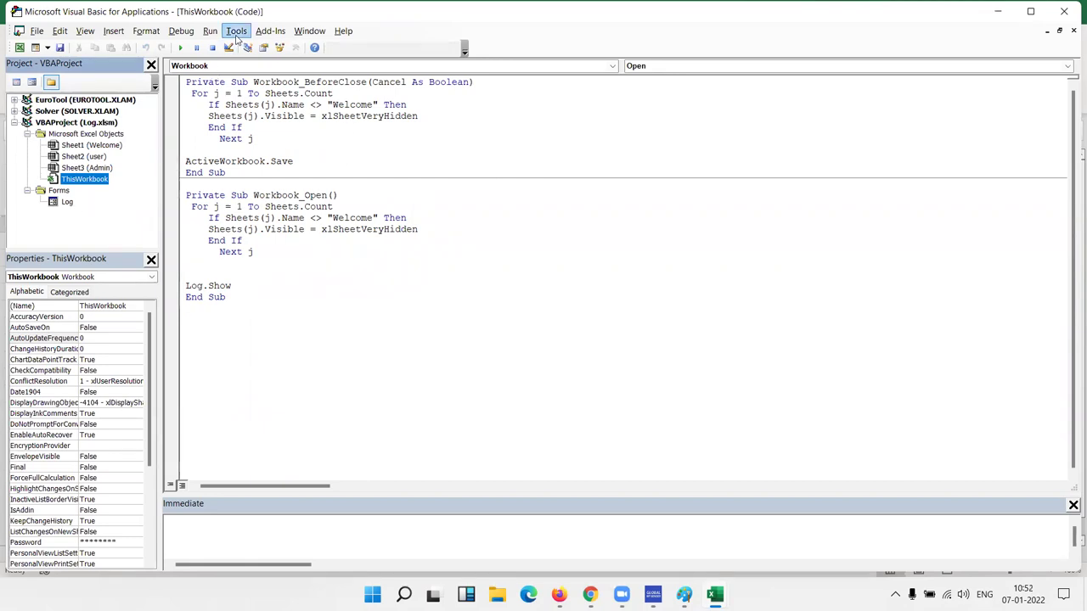
- Review VBAProject Properties protection, cancel without locking the project, and reopen the Log form designer
{"action": "left_click", "coordinate": [237, 32]}
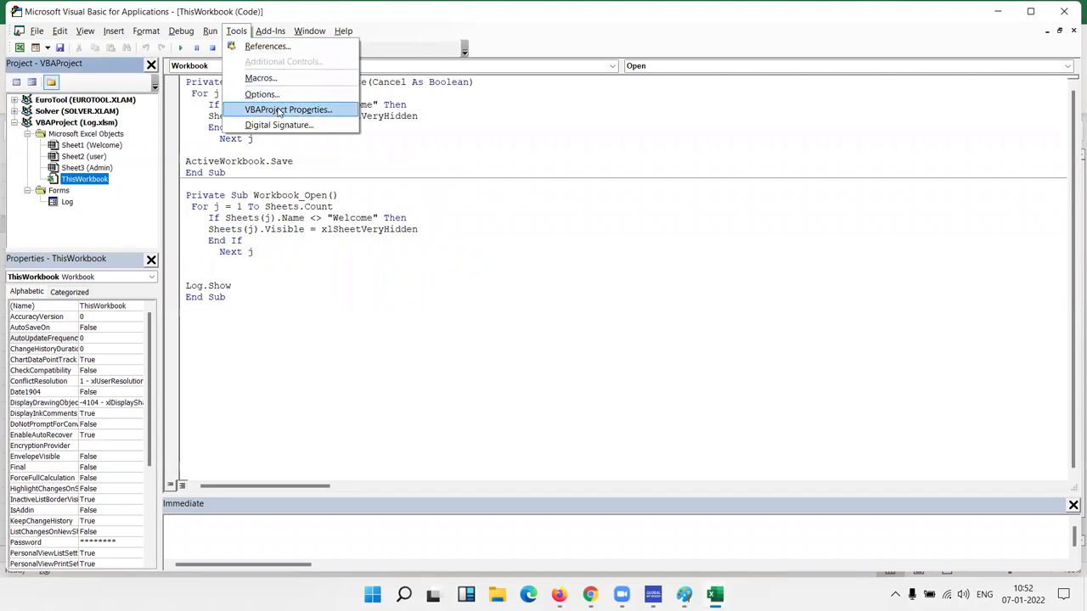
{"action": "left_click", "coordinate": [279, 110]}
{"action": "left_click", "coordinate": [480, 138]}
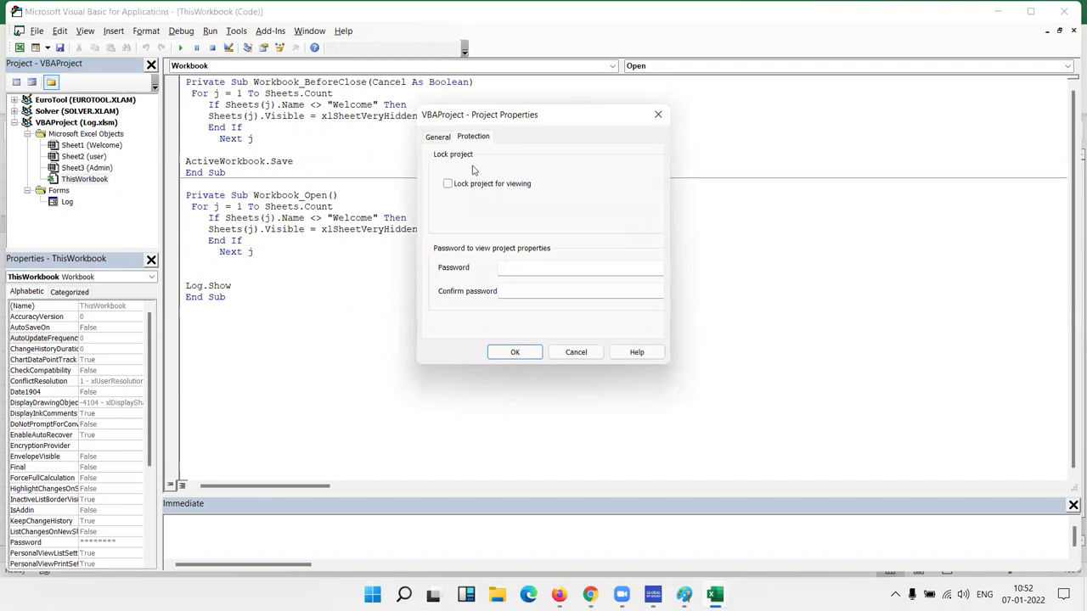
{"action": "left_click", "coordinate": [447, 183]}
{"action": "left_click", "coordinate": [515, 270]}
{"action": "left_click", "coordinate": [513, 290]}
{"action": "left_click", "coordinate": [486, 185]}
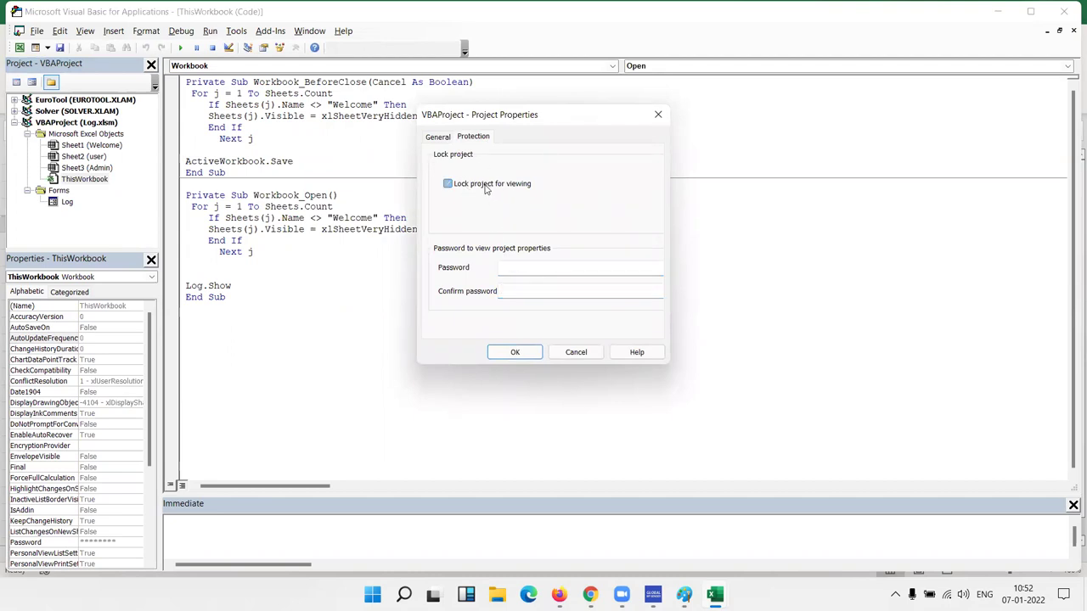
{"action": "left_click", "coordinate": [576, 352]}
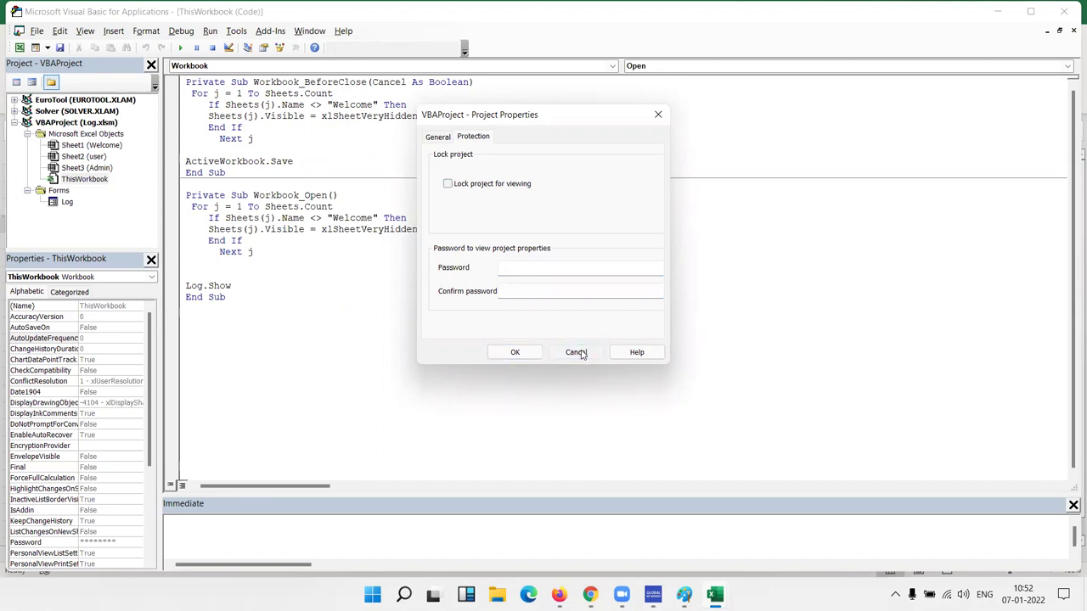
{"action": "double_click", "coordinate": [67, 202]}
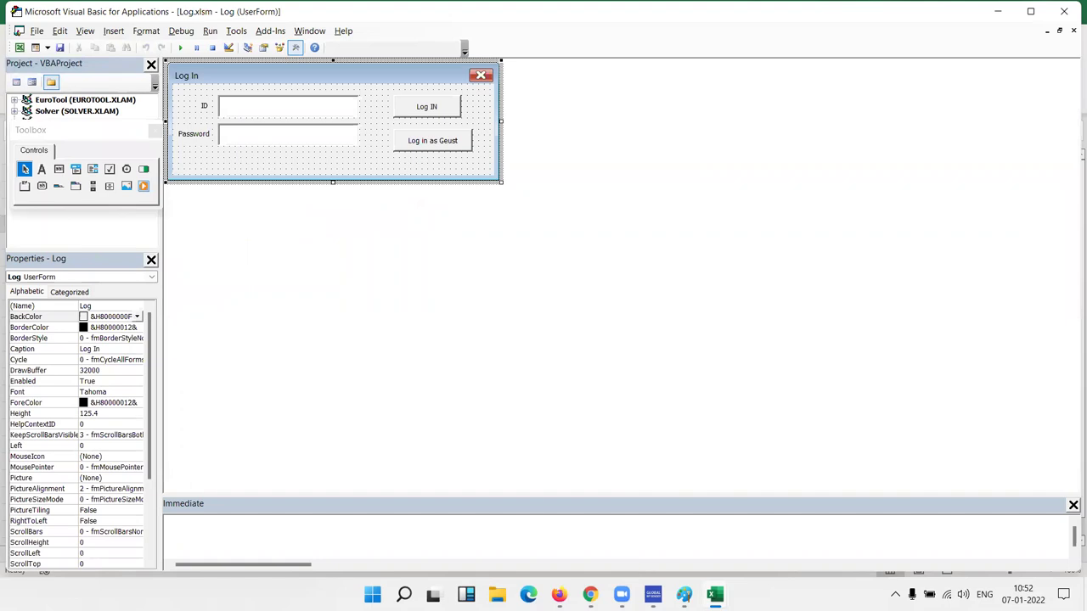
- On the Welcome sheet, use the Log in button to open and close the Log In form, then reopen it
{"action": "mouse_move", "coordinate": [715, 595]}
{"action": "left_click", "coordinate": [683, 547]}
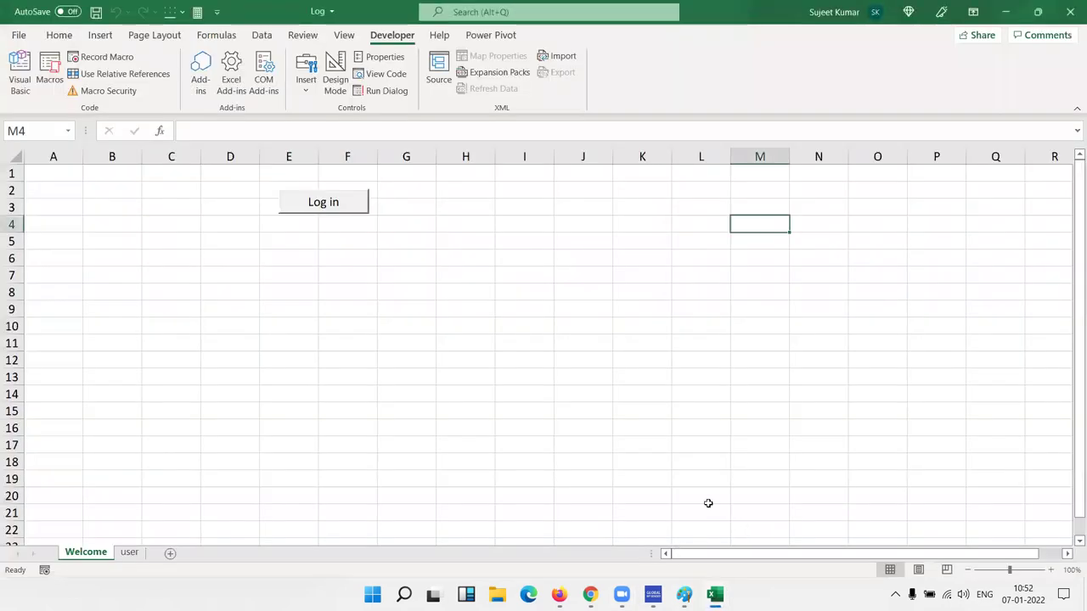
{"action": "left_click", "coordinate": [368, 281]}
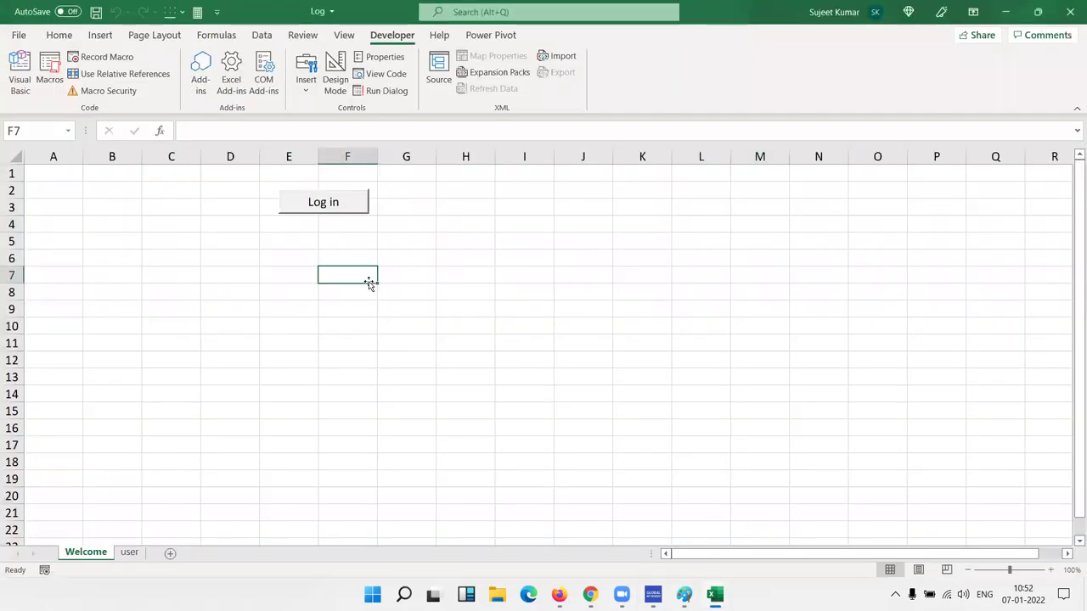
{"action": "left_click", "coordinate": [327, 212]}
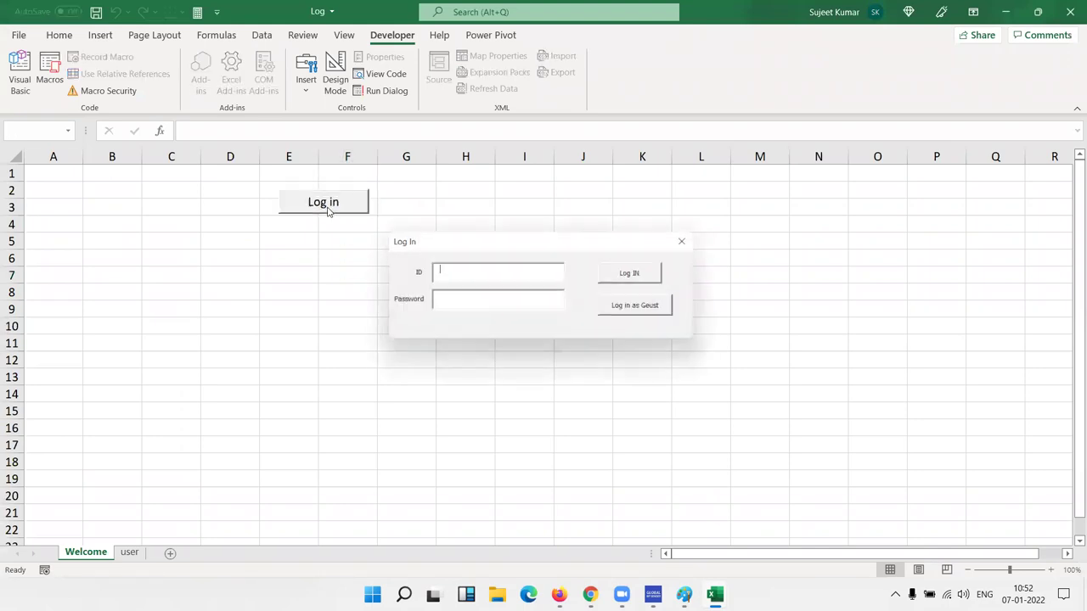
{"action": "left_click", "coordinate": [693, 243]}
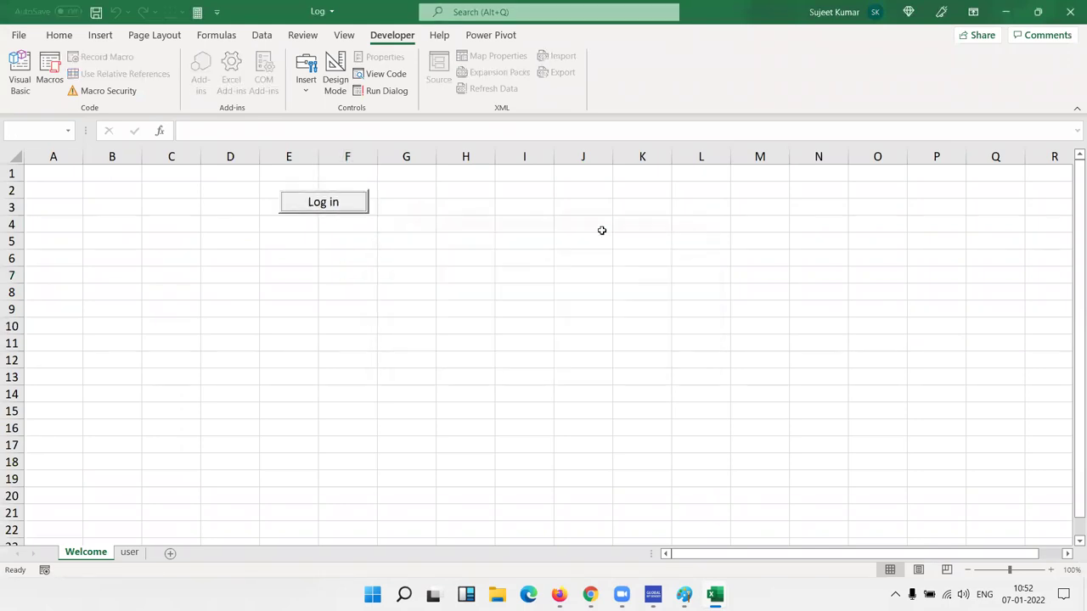
{"action": "left_click", "coordinate": [343, 208]}
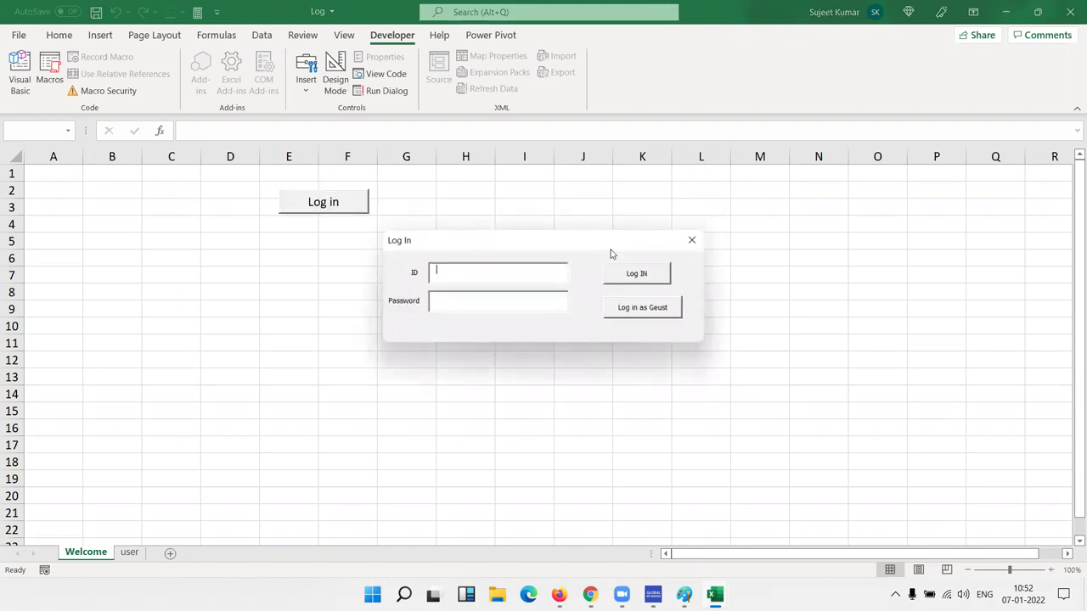
{"action": "left_click", "coordinate": [692, 240]}
{"action": "left_click", "coordinate": [332, 209]}
- Close the Log In form and save the Log workbook from the File menu
{"action": "left_click", "coordinate": [692, 241]}
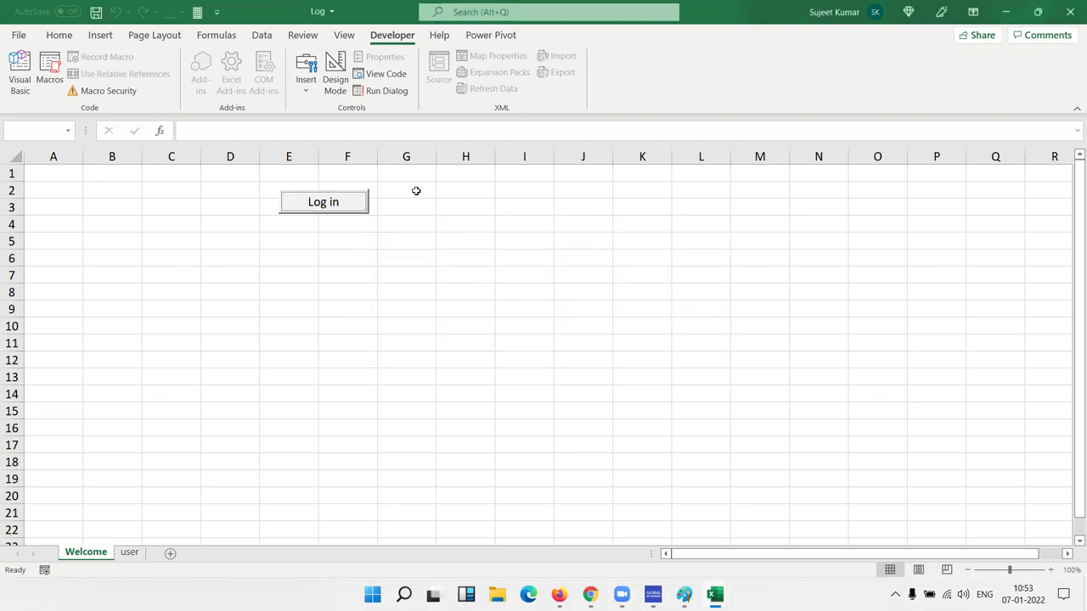
{"action": "left_click", "coordinate": [19, 34]}
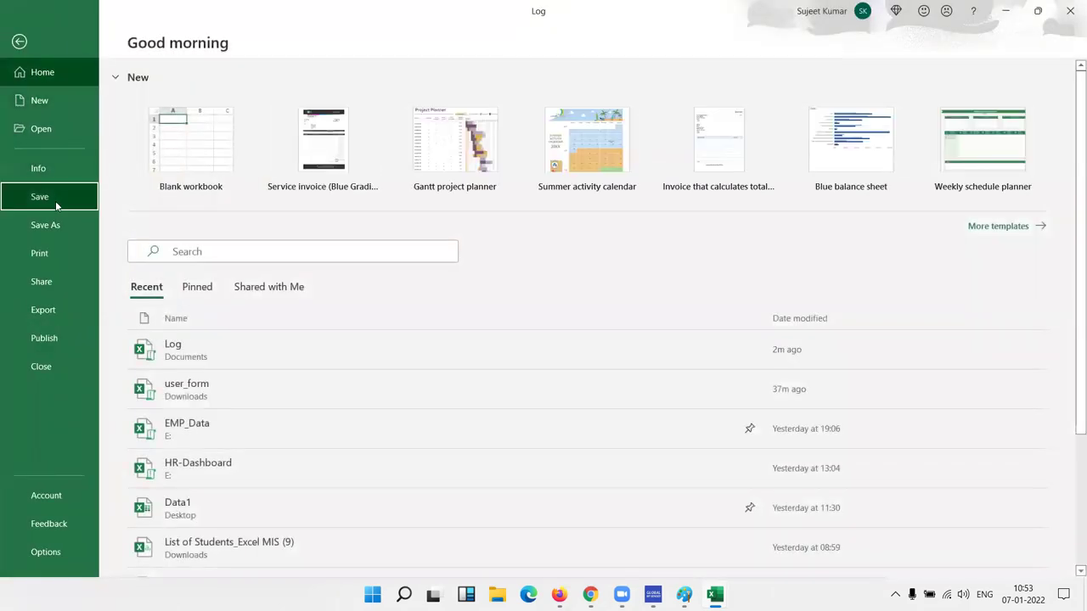
{"action": "left_click", "coordinate": [55, 199]}
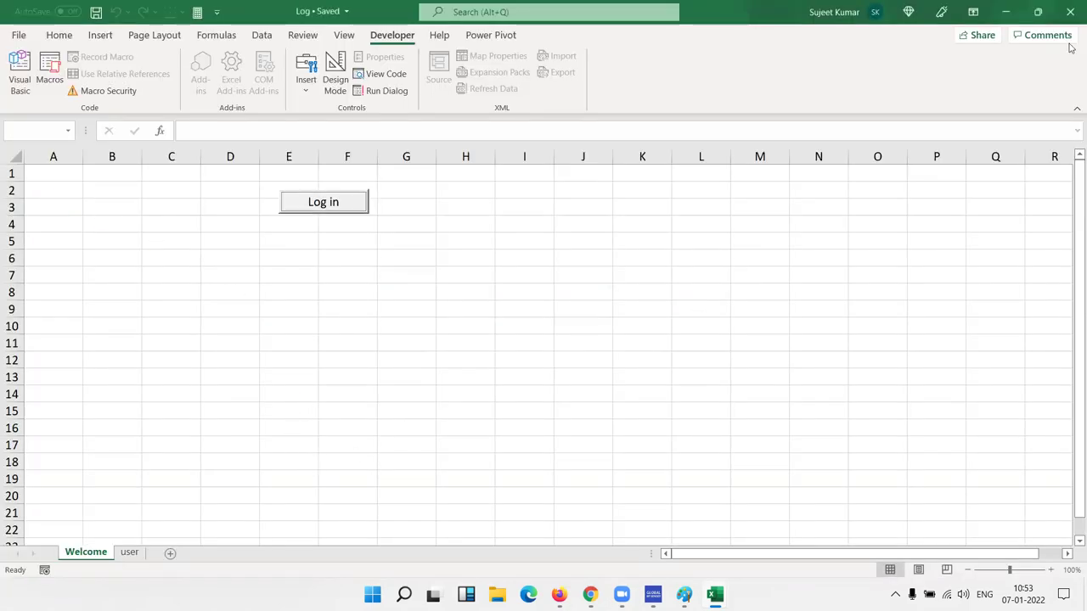